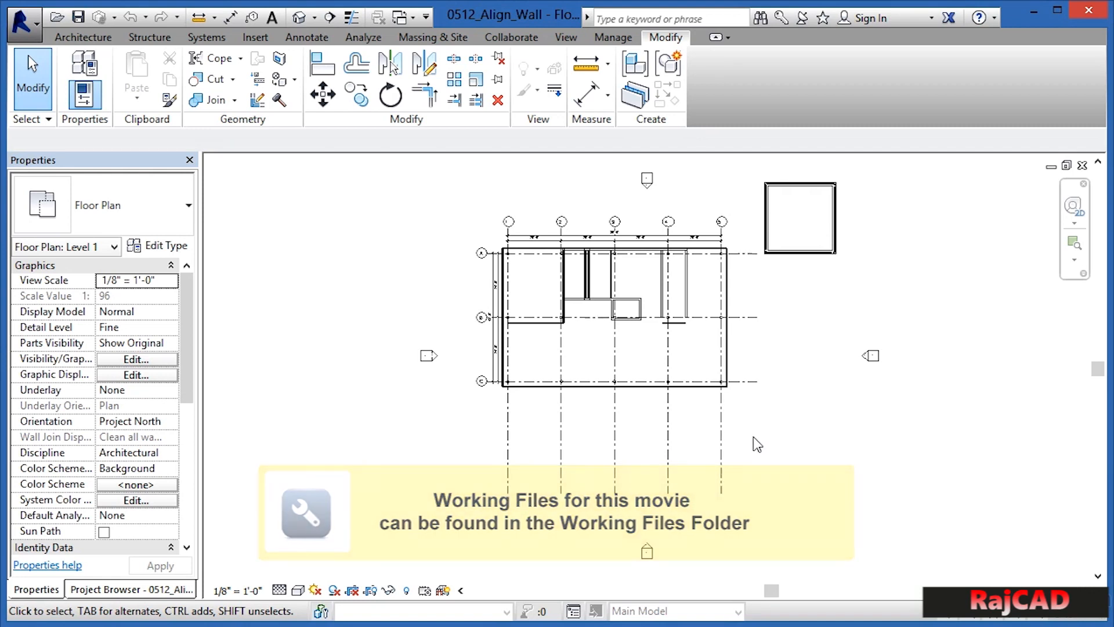
- Align the grid 1 end of the storefront wall below grid B with the exterior curtain wall's inner face and lock the alignment
{"action": "scroll", "coordinate": [506, 321], "scroll_direction": "up", "scroll_amount": 2}
{"action": "scroll", "coordinate": [506, 321], "scroll_direction": "up", "scroll_amount": 4}
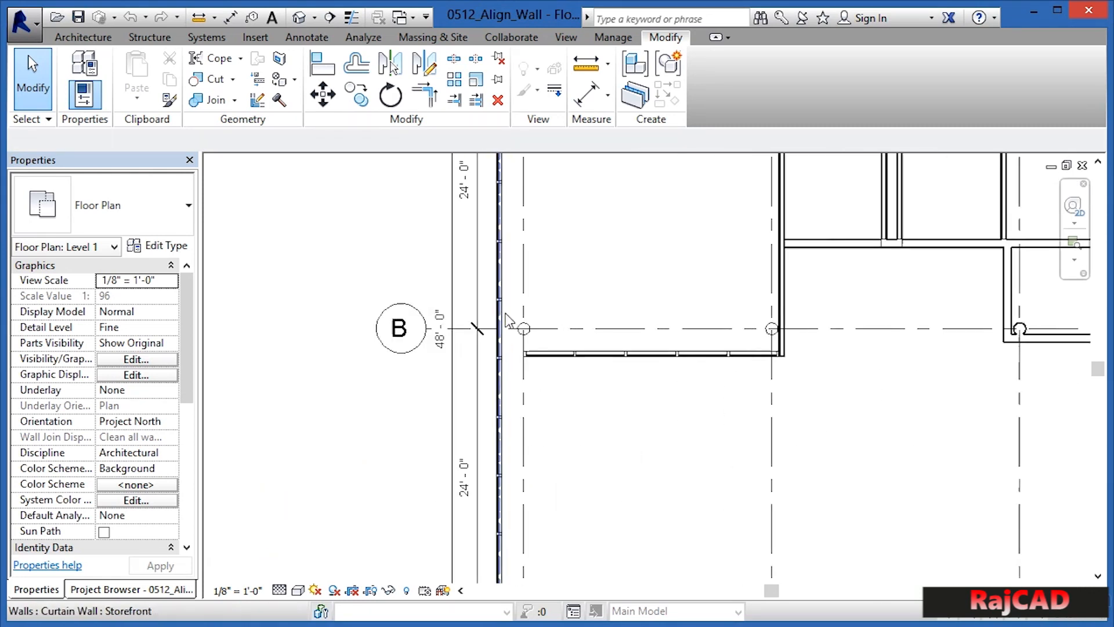
{"action": "scroll", "coordinate": [451, 341], "scroll_direction": "up", "scroll_amount": 1}
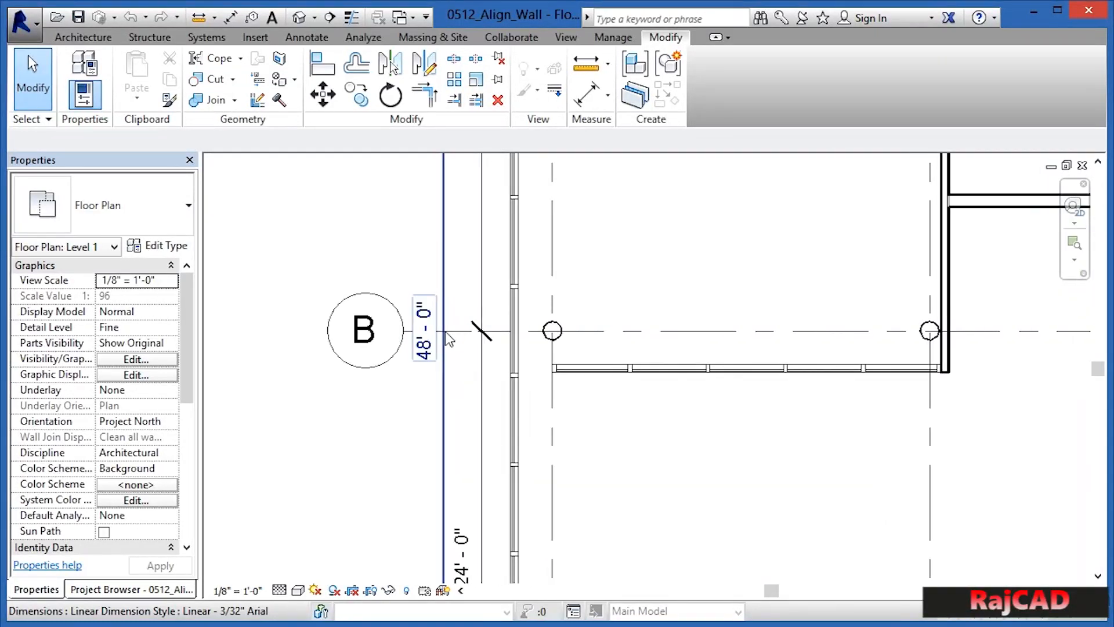
{"action": "scroll", "coordinate": [434, 319], "scroll_direction": "up", "scroll_amount": 1}
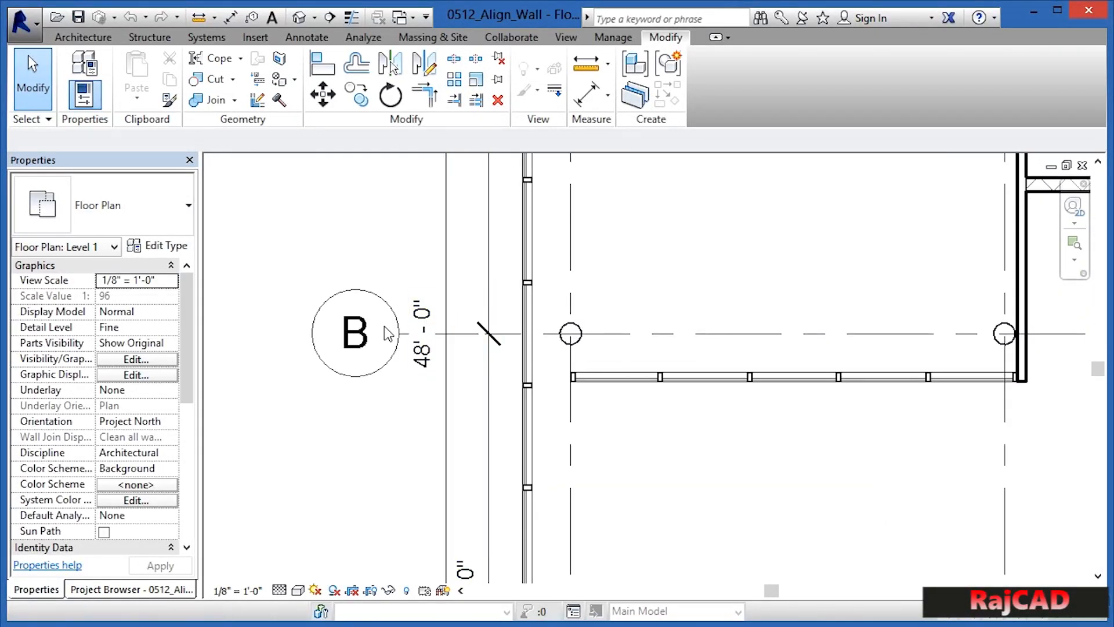
{"action": "scroll", "coordinate": [583, 388], "scroll_direction": "up", "scroll_amount": 2}
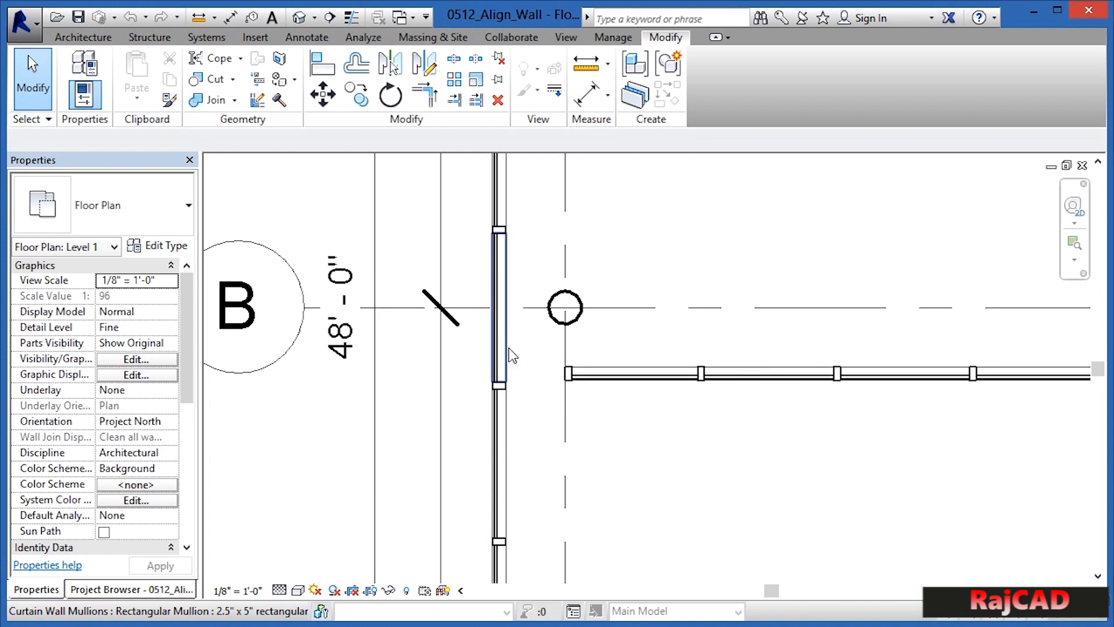
{"action": "left_click", "coordinate": [625, 378]}
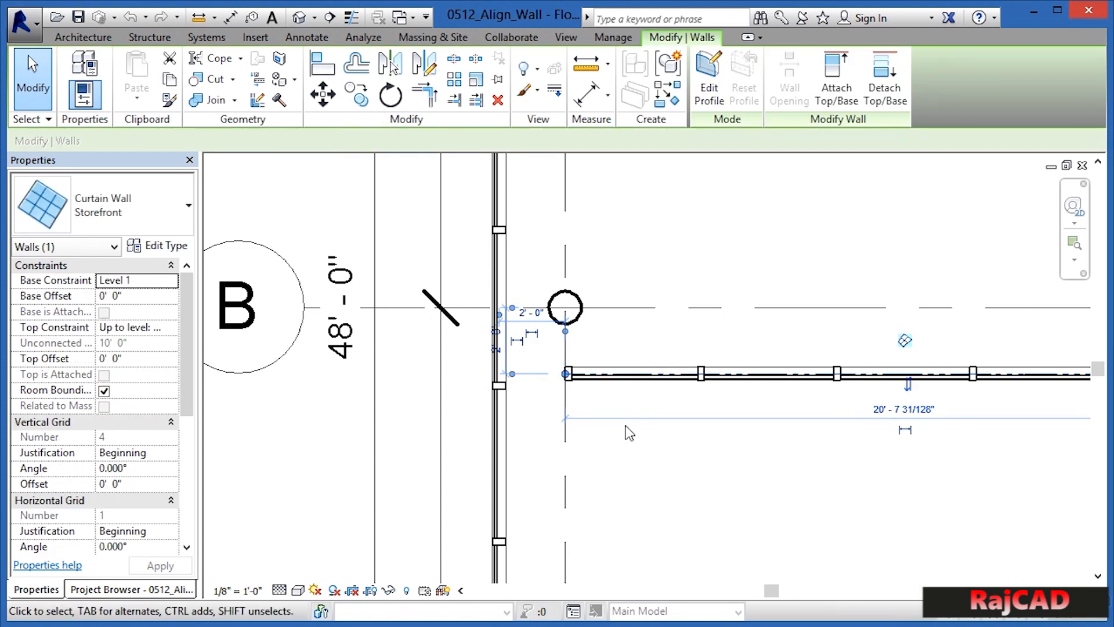
{"action": "left_click", "coordinate": [318, 69]}
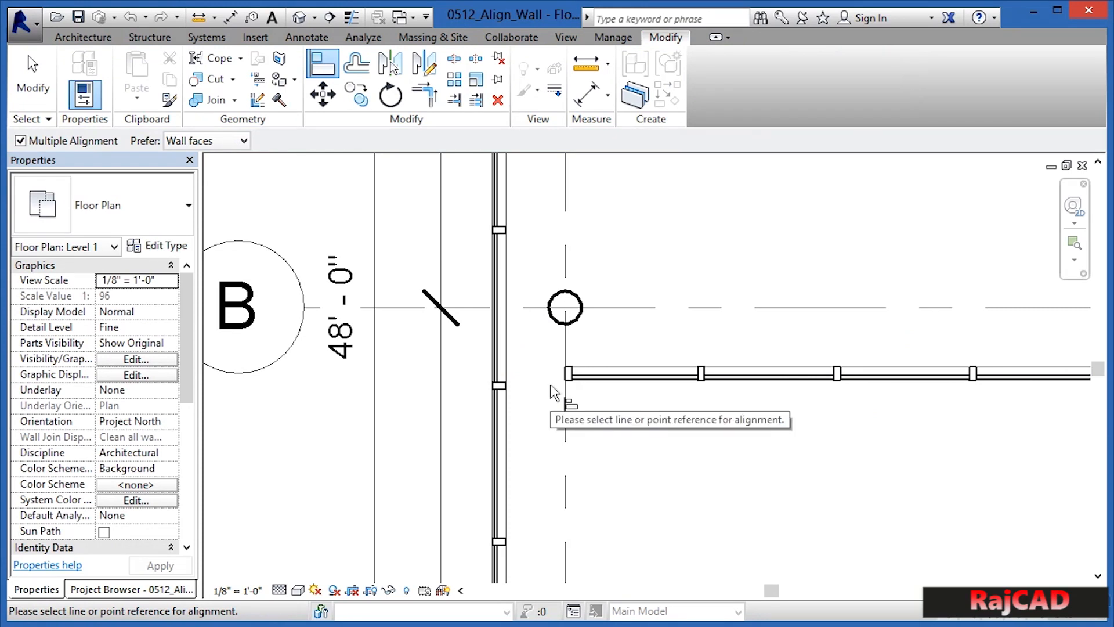
{"action": "left_click", "coordinate": [513, 377]}
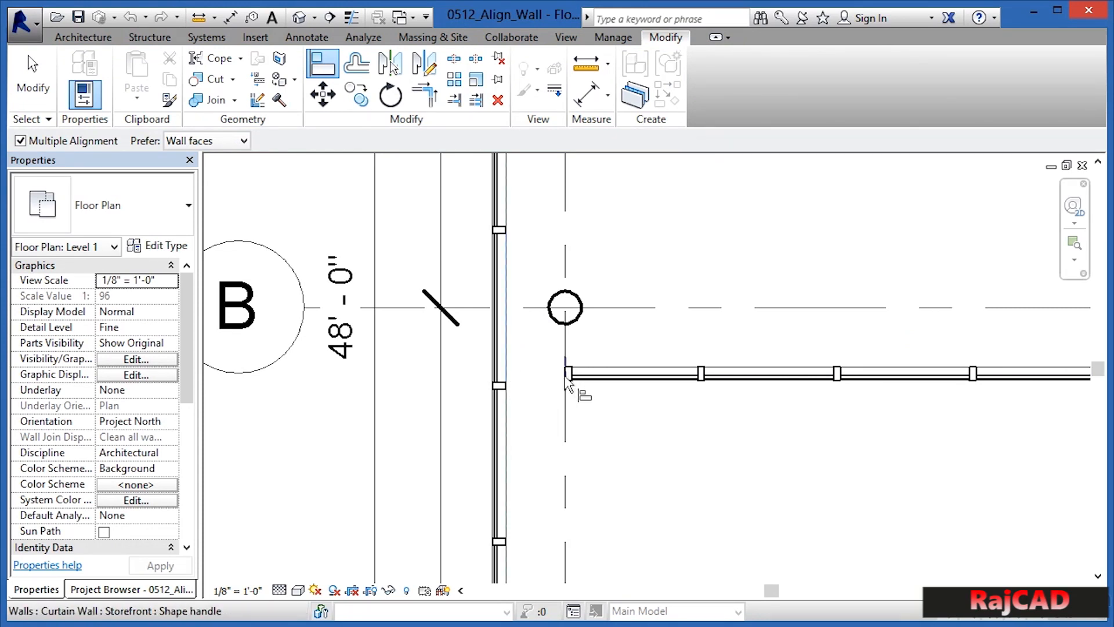
{"action": "left_click", "coordinate": [568, 378]}
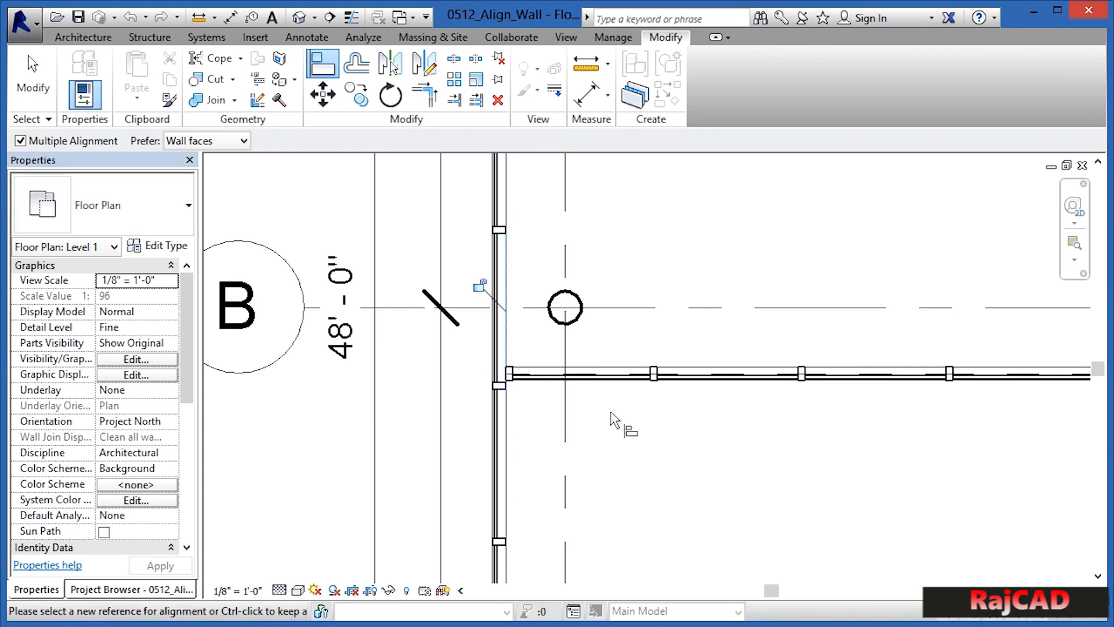
{"action": "left_click", "coordinate": [478, 286]}
- Align the open end of the masonry wall between grids 4 and 5 with the outer face of the short storefront's end mullion
{"action": "scroll", "coordinate": [525, 386], "scroll_direction": "down", "scroll_amount": 5}
{"action": "scroll", "coordinate": [516, 390], "scroll_direction": "down", "scroll_amount": 3}
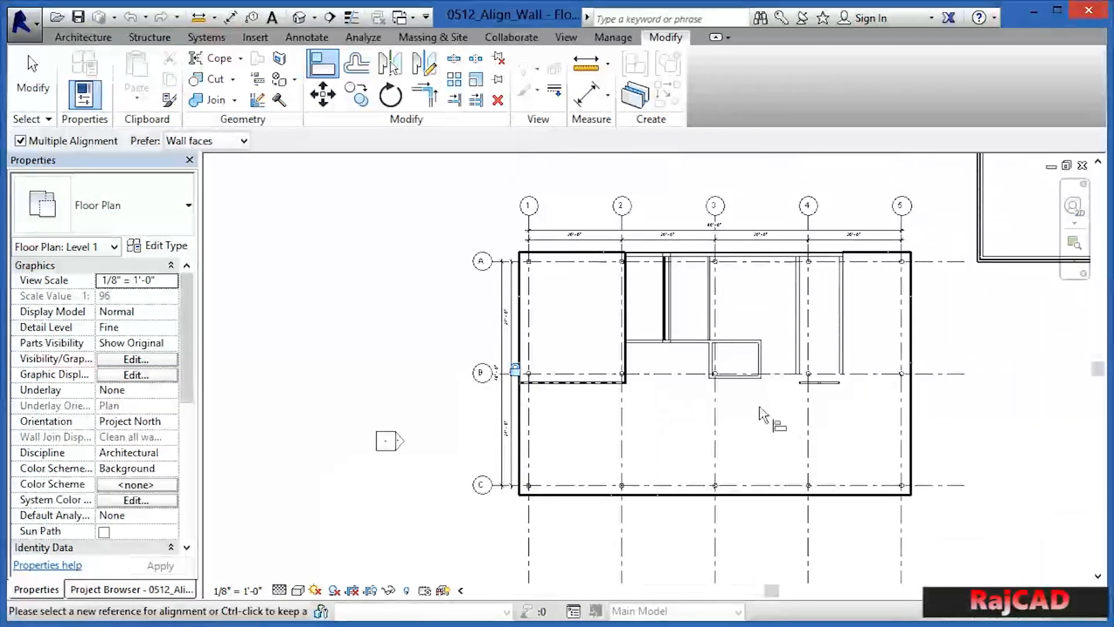
{"action": "scroll", "coordinate": [841, 382], "scroll_direction": "up", "scroll_amount": 6}
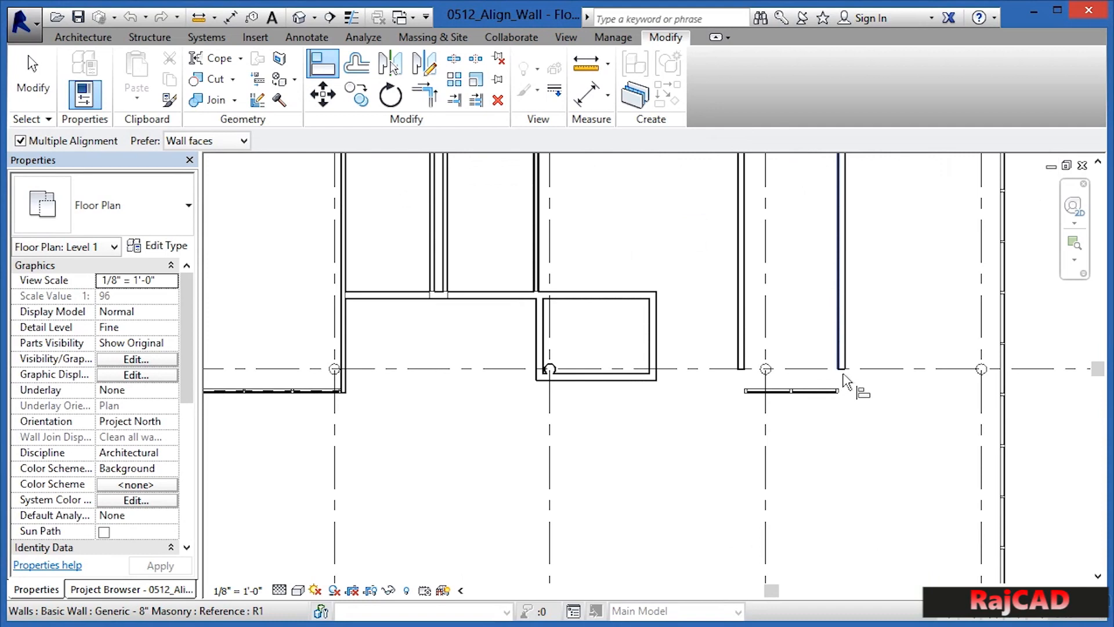
{"action": "left_click", "coordinate": [848, 373]}
{"action": "scroll", "coordinate": [852, 383], "scroll_direction": "up", "scroll_amount": 2}
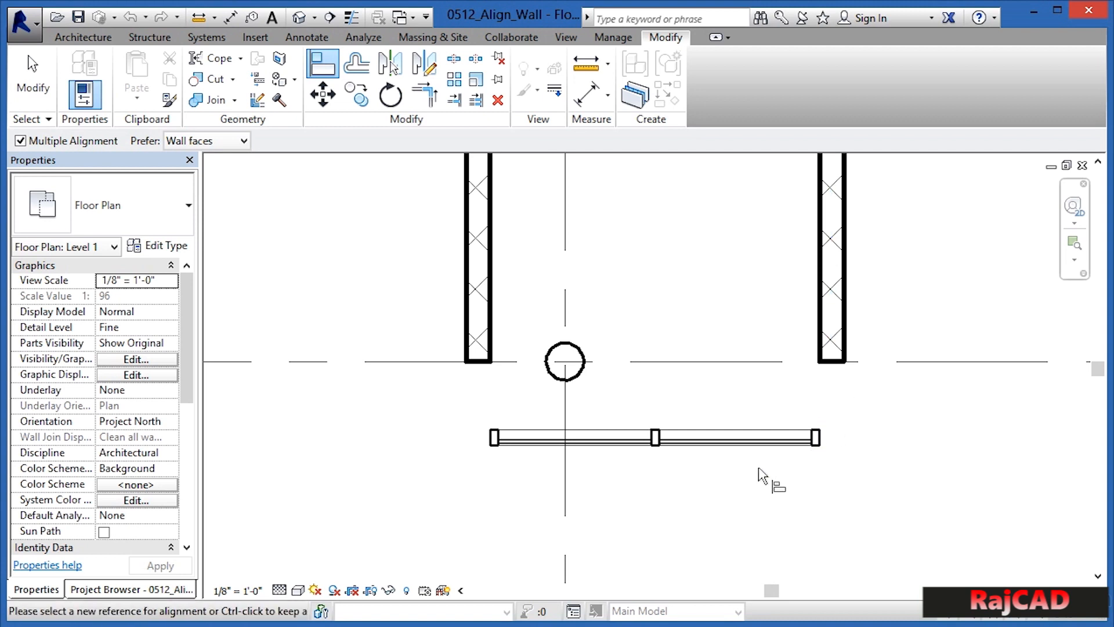
{"action": "key", "text": "Escape"}
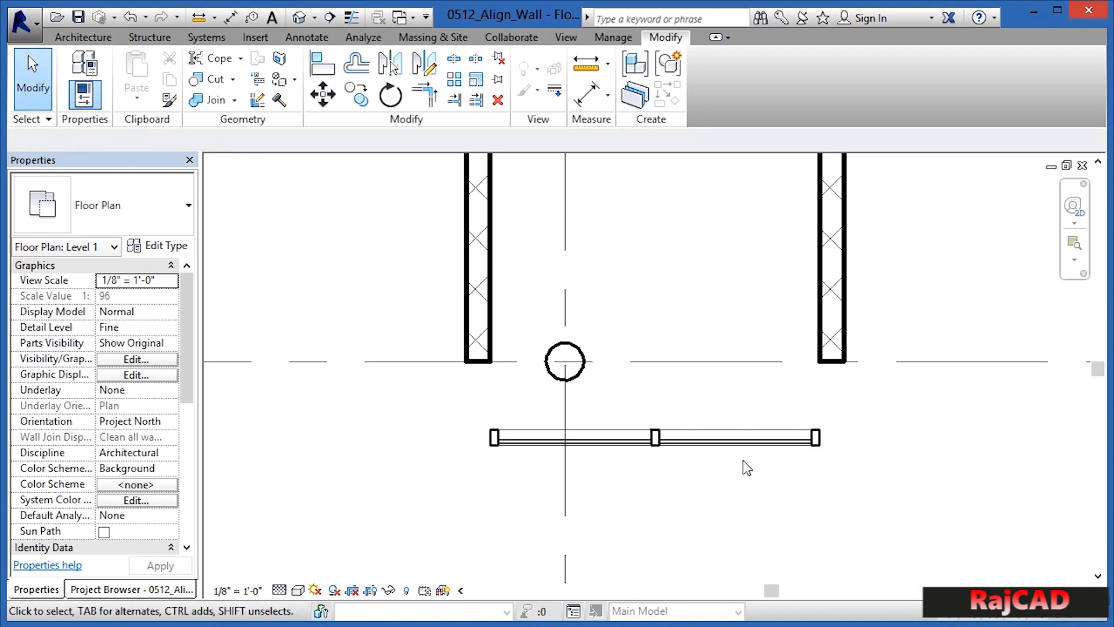
{"action": "left_click", "coordinate": [737, 452]}
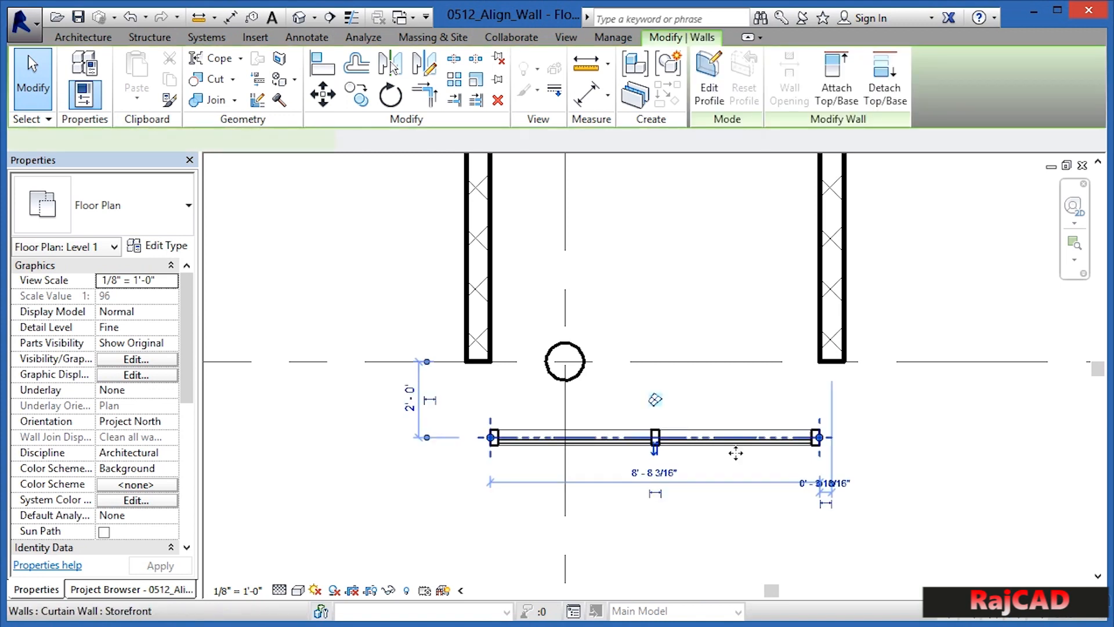
{"action": "left_click", "coordinate": [328, 80]}
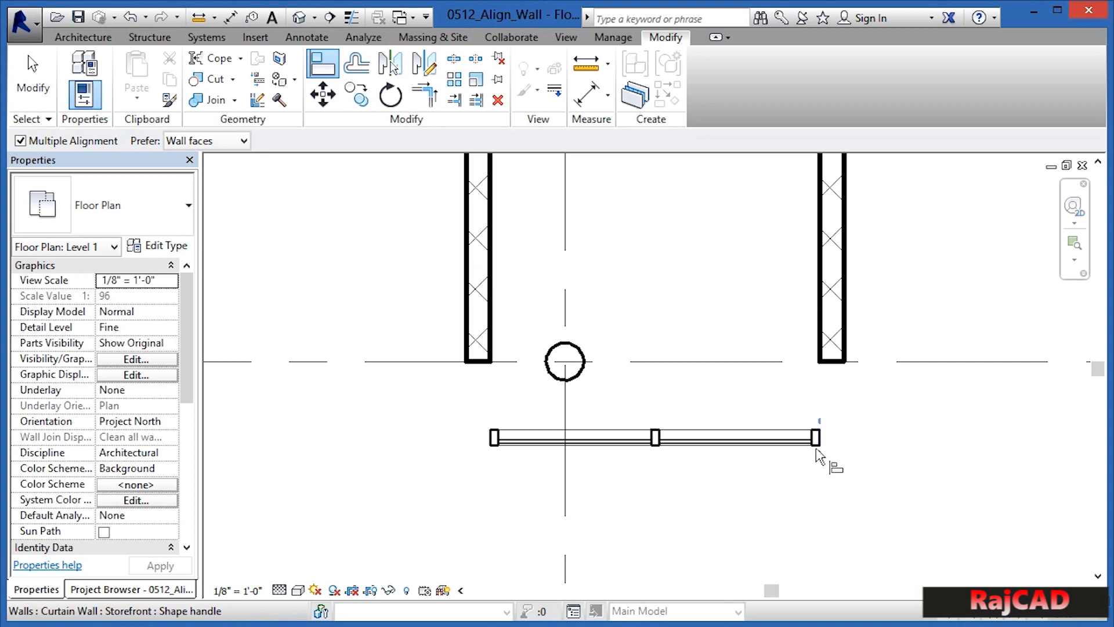
{"action": "scroll", "coordinate": [821, 455], "scroll_direction": "up", "scroll_amount": 3}
{"action": "scroll", "coordinate": [816, 449], "scroll_direction": "up", "scroll_amount": 2}
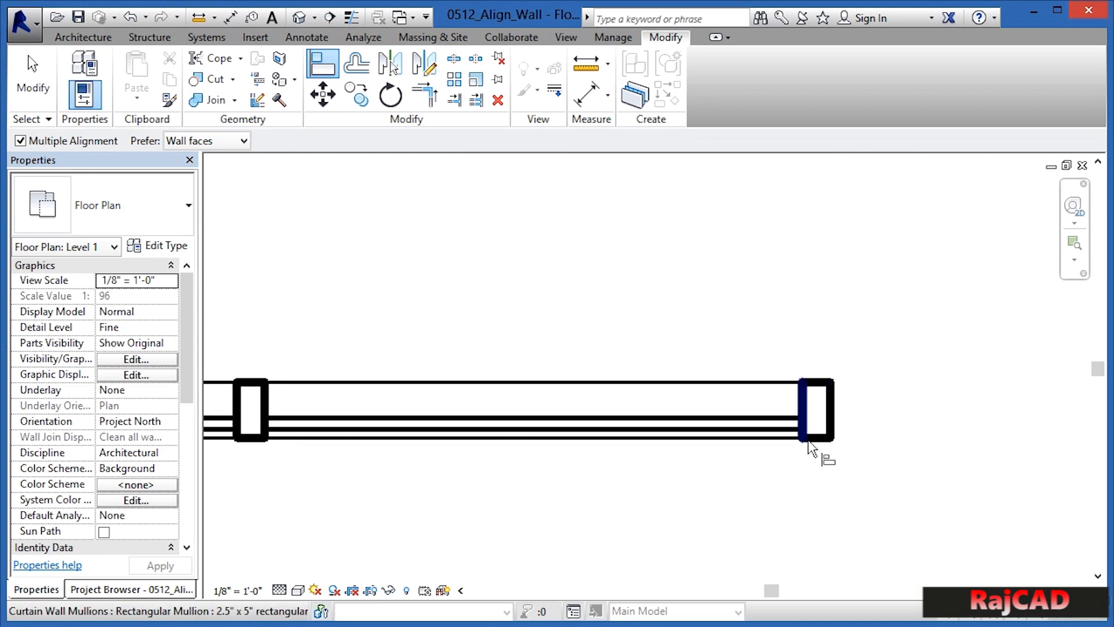
{"action": "left_click", "coordinate": [816, 439]}
{"action": "scroll", "coordinate": [826, 450], "scroll_direction": "down", "scroll_amount": 4}
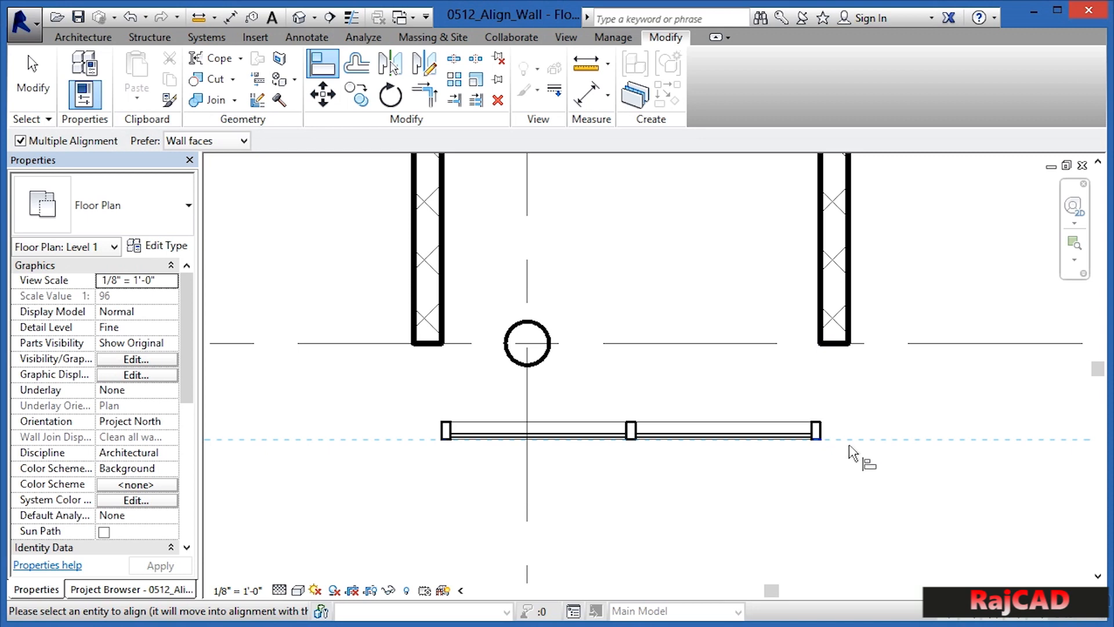
{"action": "left_click", "coordinate": [838, 348]}
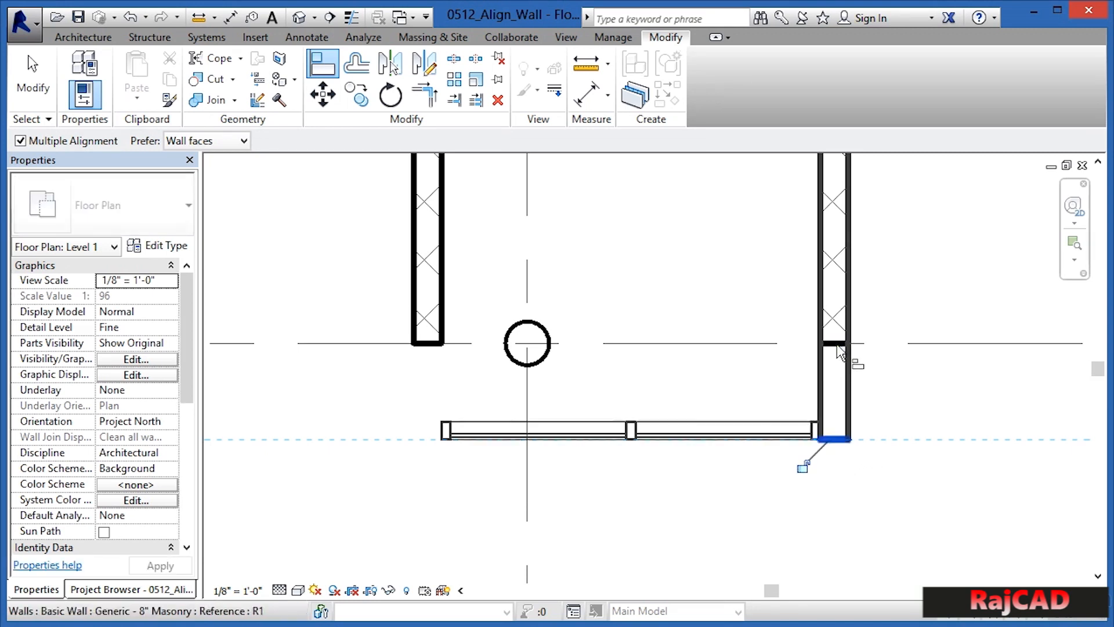
- Align the open end of the masonry wall just before grid 4 with the same storefront mullion face and finish aligning
{"action": "left_click", "coordinate": [426, 345]}
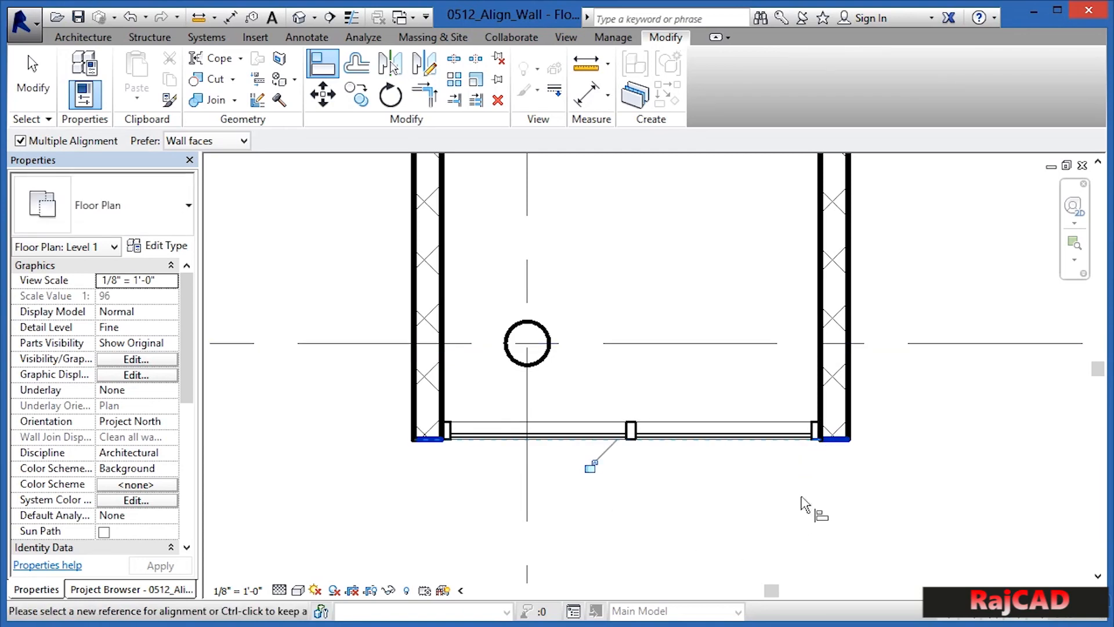
{"action": "key", "text": "Escape"}
{"action": "key", "text": "Escape"}
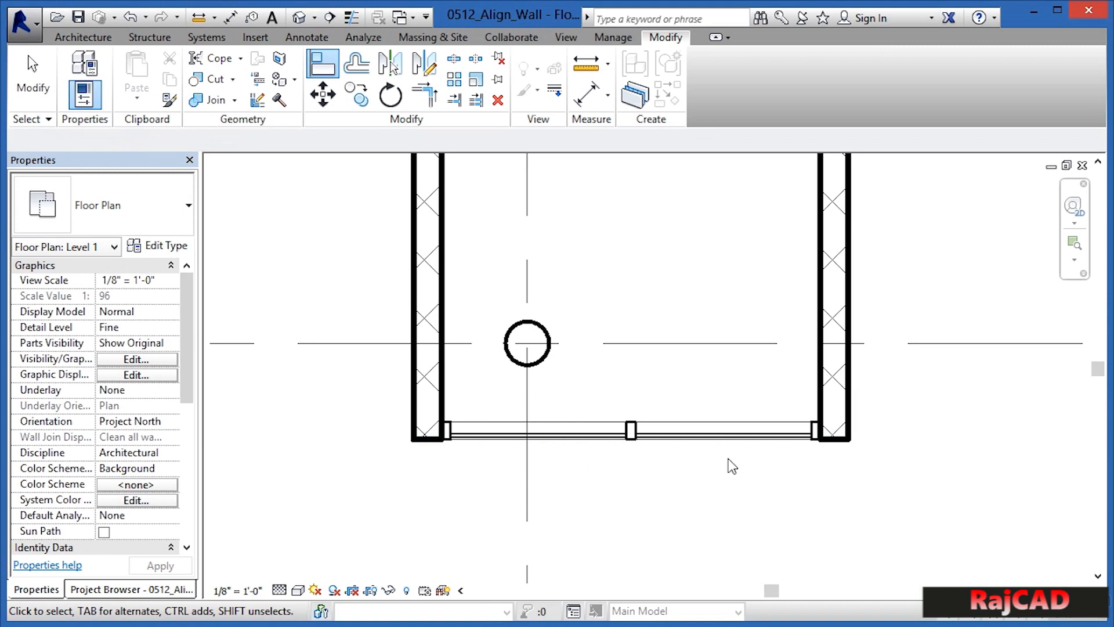
- Turn on Thin Lines display to show the junction of the storefront and masonry wall in fine lines
{"action": "scroll", "coordinate": [773, 448], "scroll_direction": "up", "scroll_amount": 4}
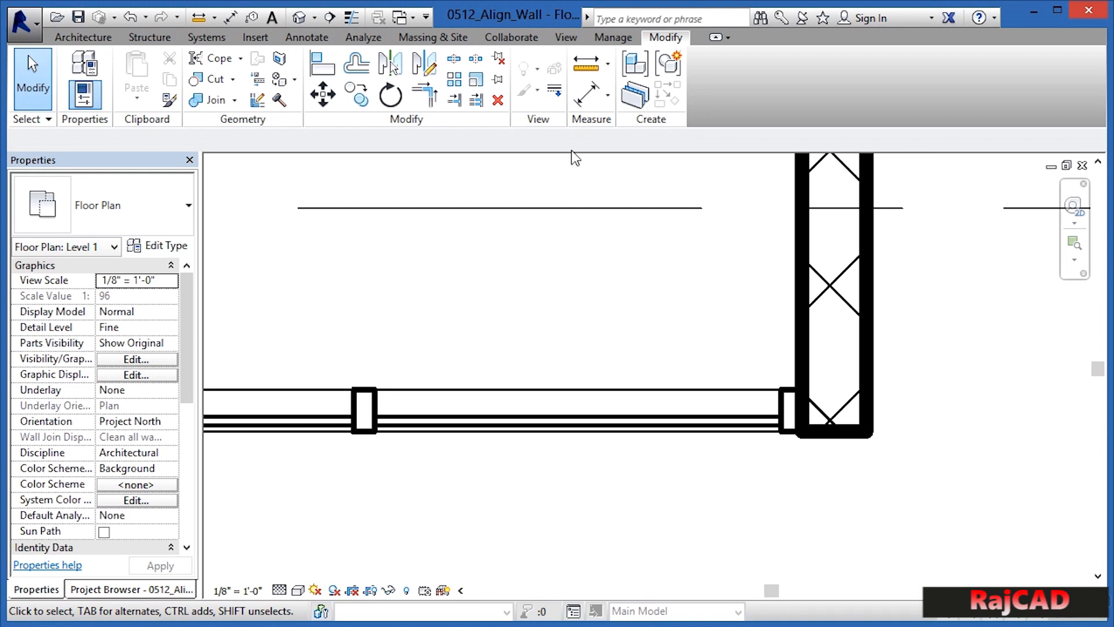
{"action": "left_click", "coordinate": [566, 37]}
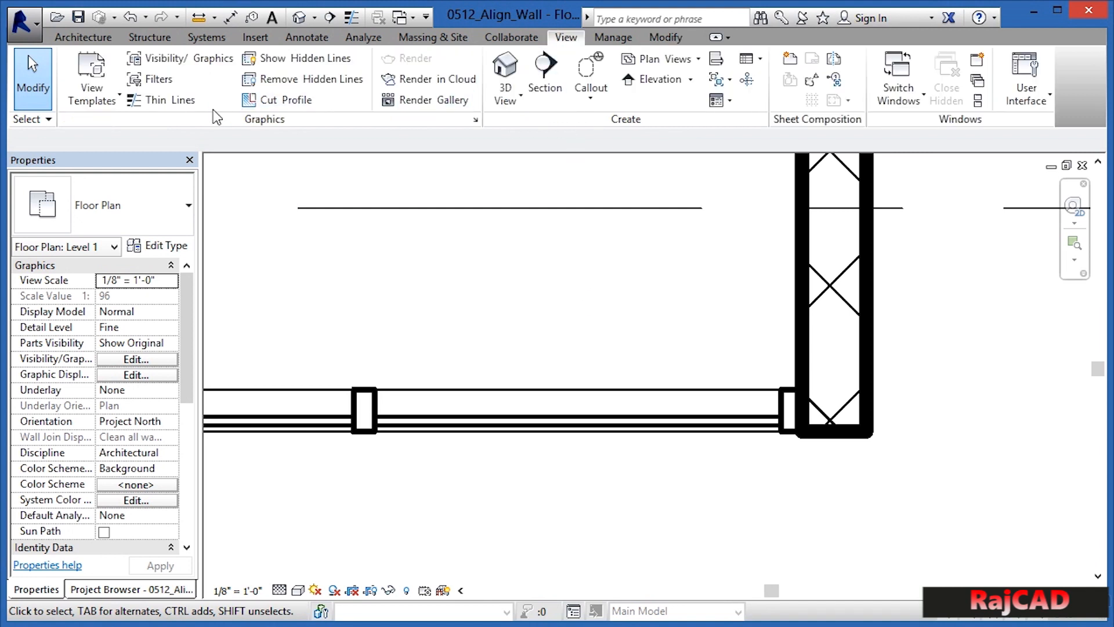
{"action": "left_click", "coordinate": [173, 104]}
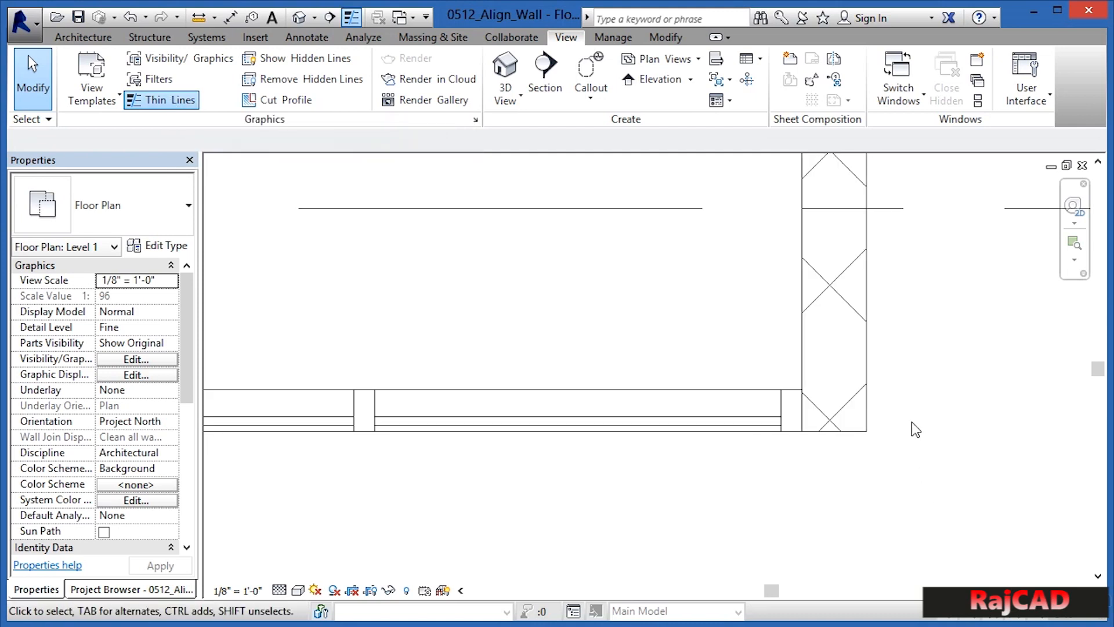
- Align the outer face of the small masonry enclosure's lower wall near grid 3 with the extended masonry wall end beside grid 4
{"action": "scroll", "coordinate": [908, 458], "scroll_direction": "down", "scroll_amount": 2}
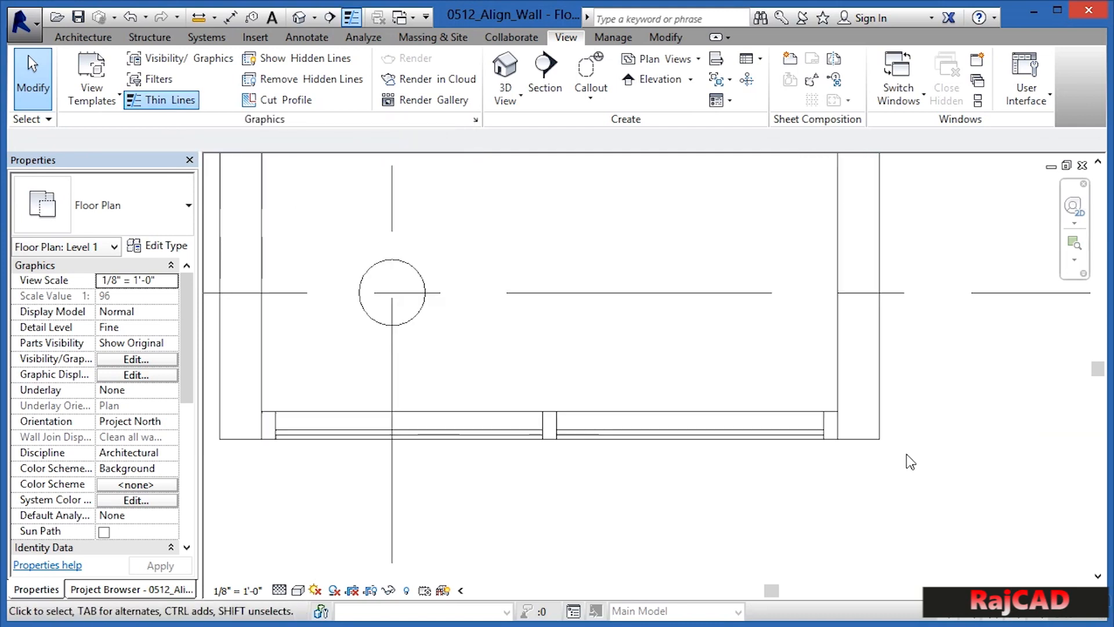
{"action": "scroll", "coordinate": [906, 453], "scroll_direction": "down", "scroll_amount": 1}
{"action": "scroll", "coordinate": [713, 394], "scroll_direction": "down", "scroll_amount": 2}
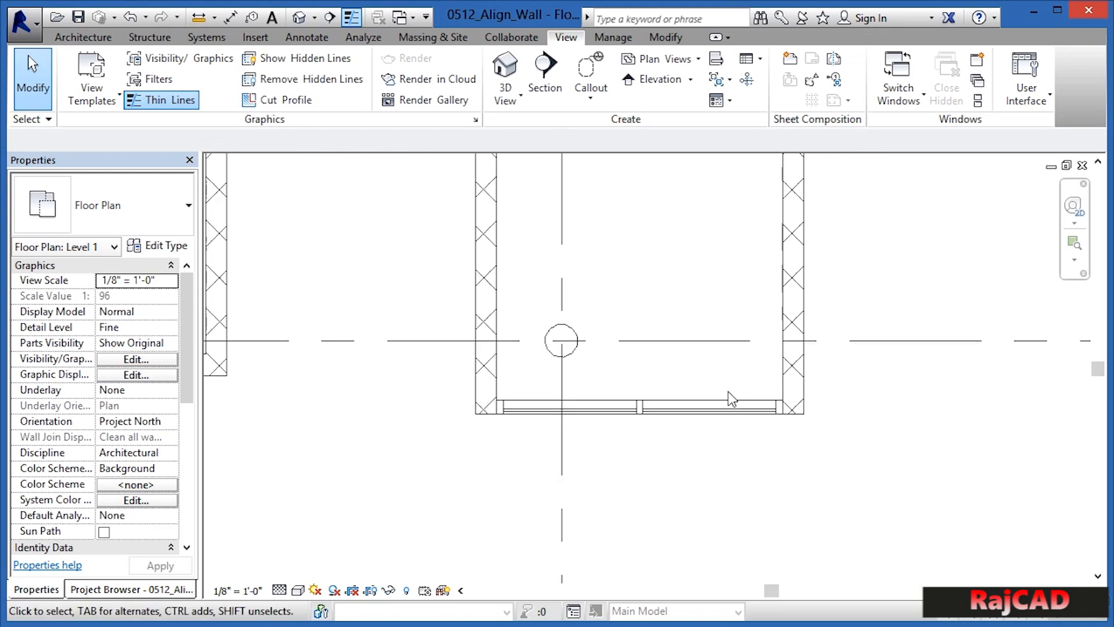
{"action": "scroll", "coordinate": [729, 398], "scroll_direction": "down", "scroll_amount": 2}
{"action": "scroll", "coordinate": [385, 368], "scroll_direction": "up", "scroll_amount": 2}
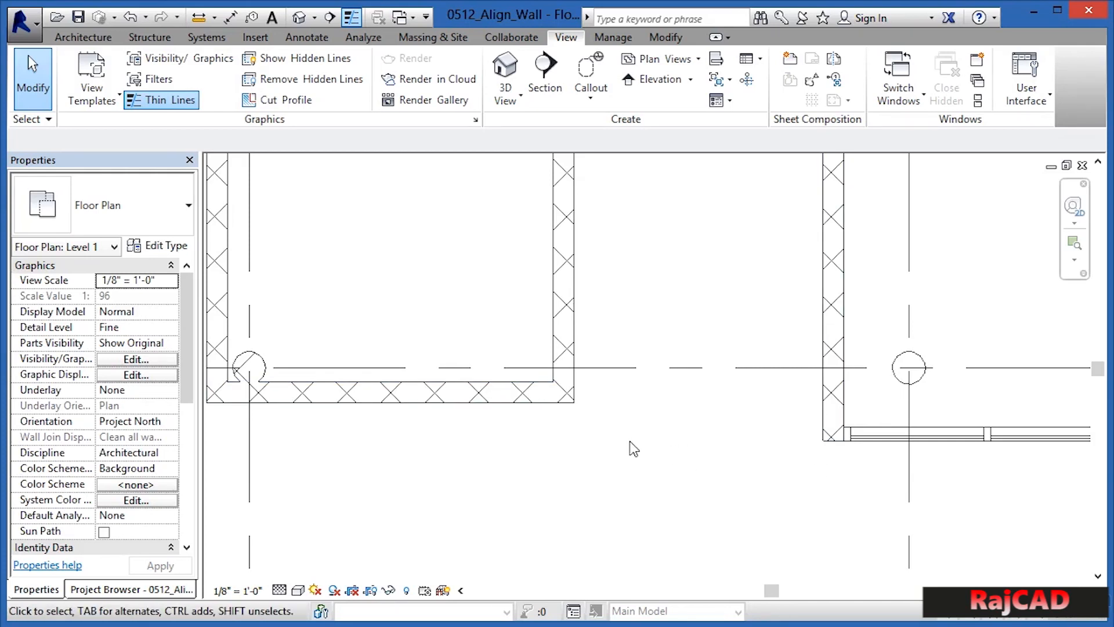
{"action": "left_click", "coordinate": [508, 402]}
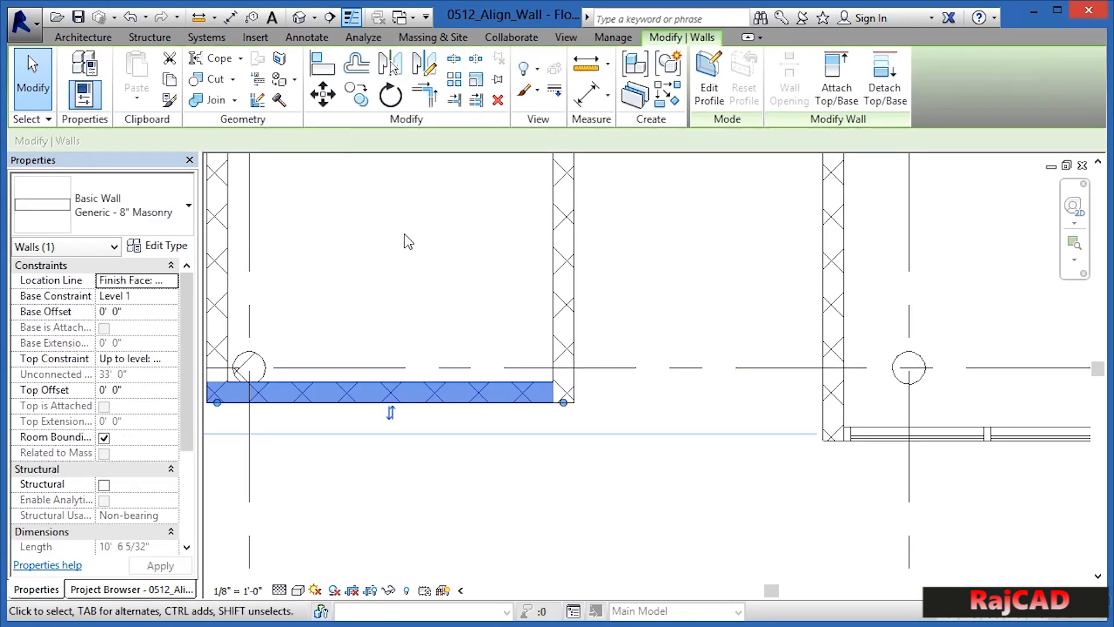
{"action": "left_click", "coordinate": [322, 64]}
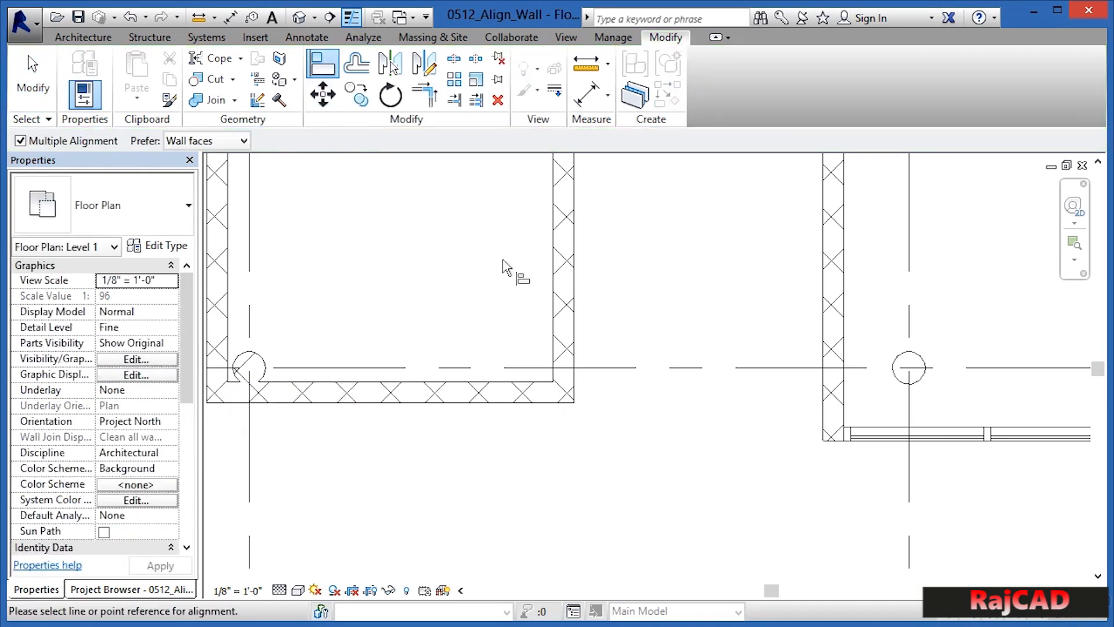
{"action": "left_click", "coordinate": [833, 445]}
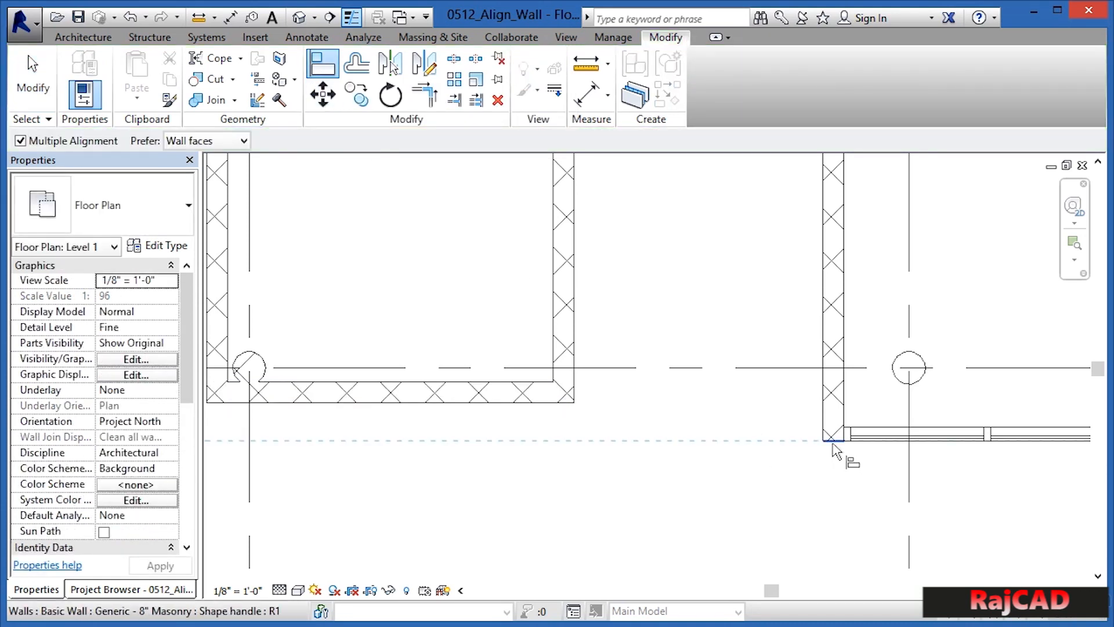
{"action": "left_click", "coordinate": [470, 407]}
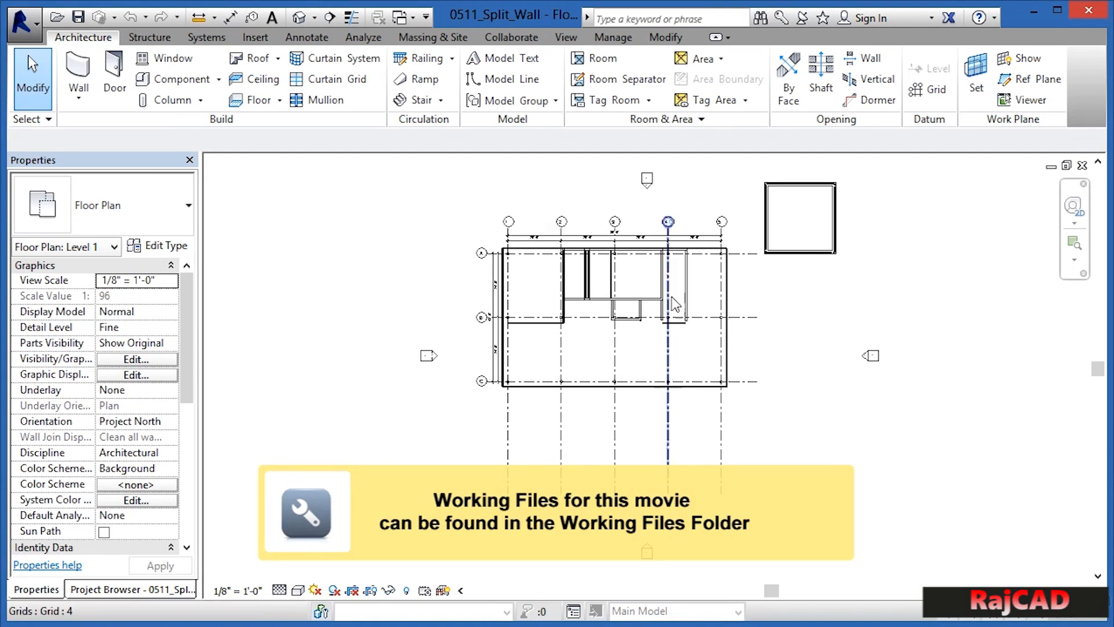
- Try cutting a gap in the masonry wall just before grid 4 using Split Element with Delete Inner Segment enabled, and undo it
{"action": "scroll", "coordinate": [662, 270], "scroll_direction": "up", "scroll_amount": 3}
{"action": "scroll", "coordinate": [652, 244], "scroll_direction": "up", "scroll_amount": 5}
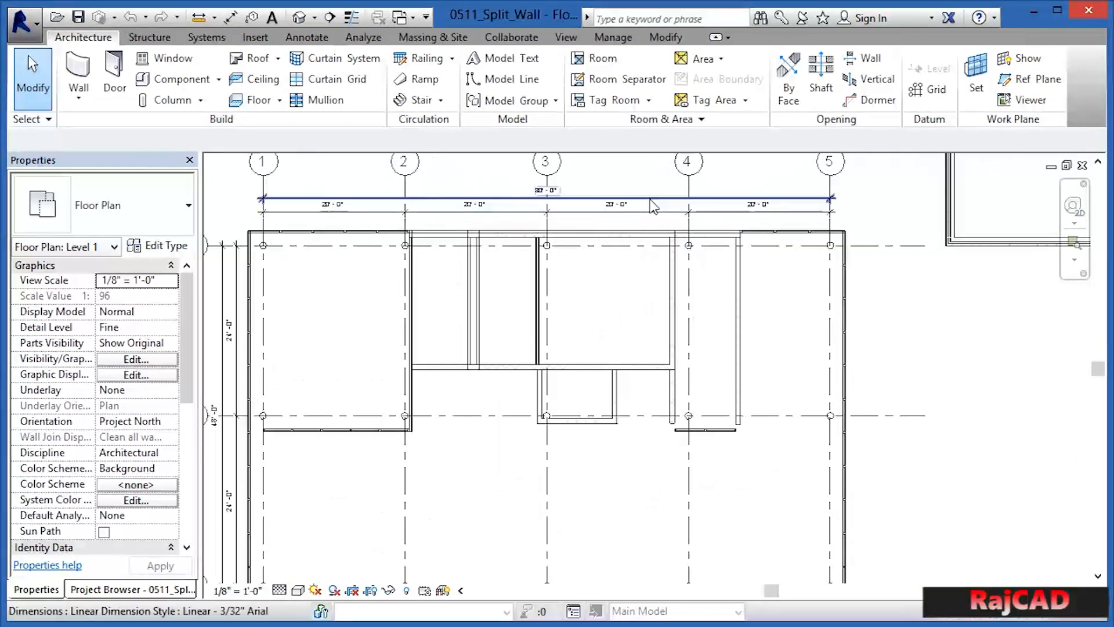
{"action": "middle_click_drag", "start_coordinate": [640, 207], "coordinate": [601, 241]}
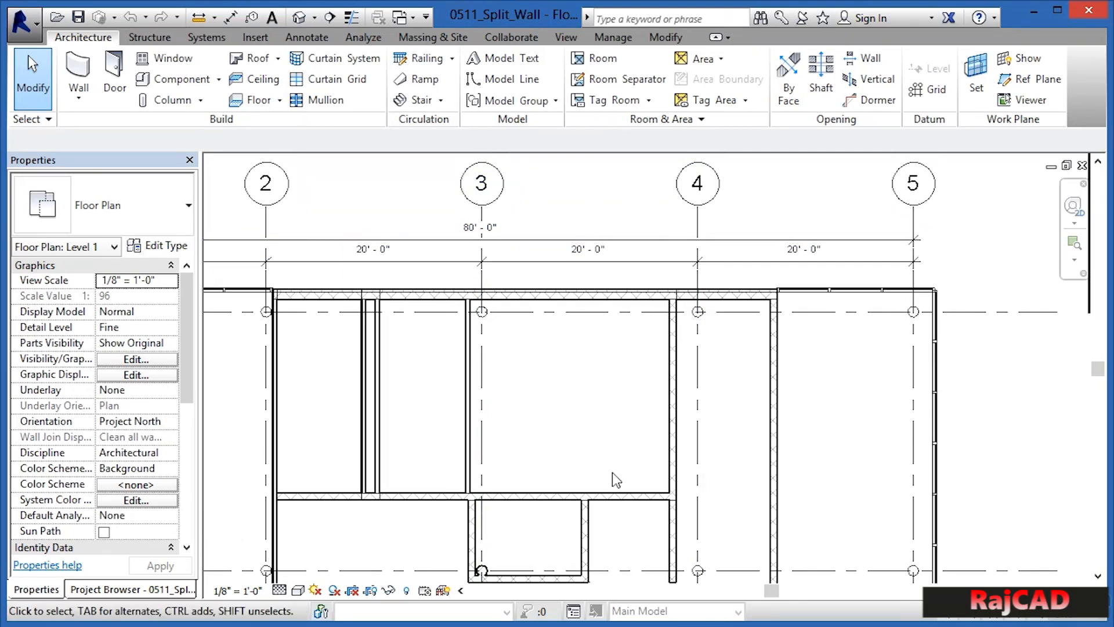
{"action": "scroll", "coordinate": [630, 544], "scroll_direction": "up", "scroll_amount": 2}
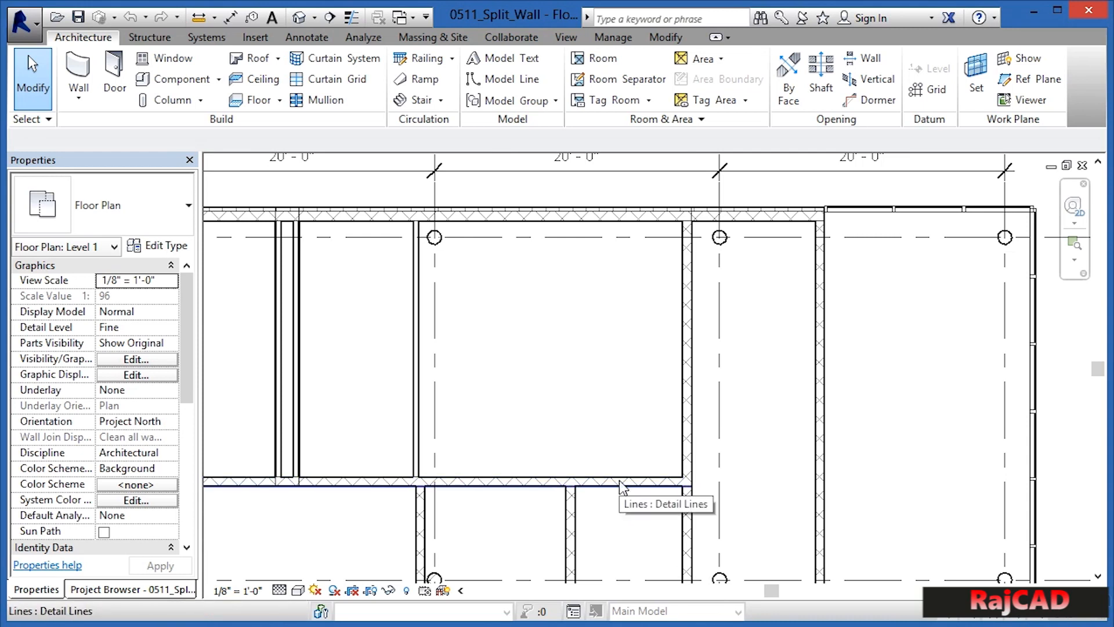
{"action": "left_click", "coordinate": [539, 481]}
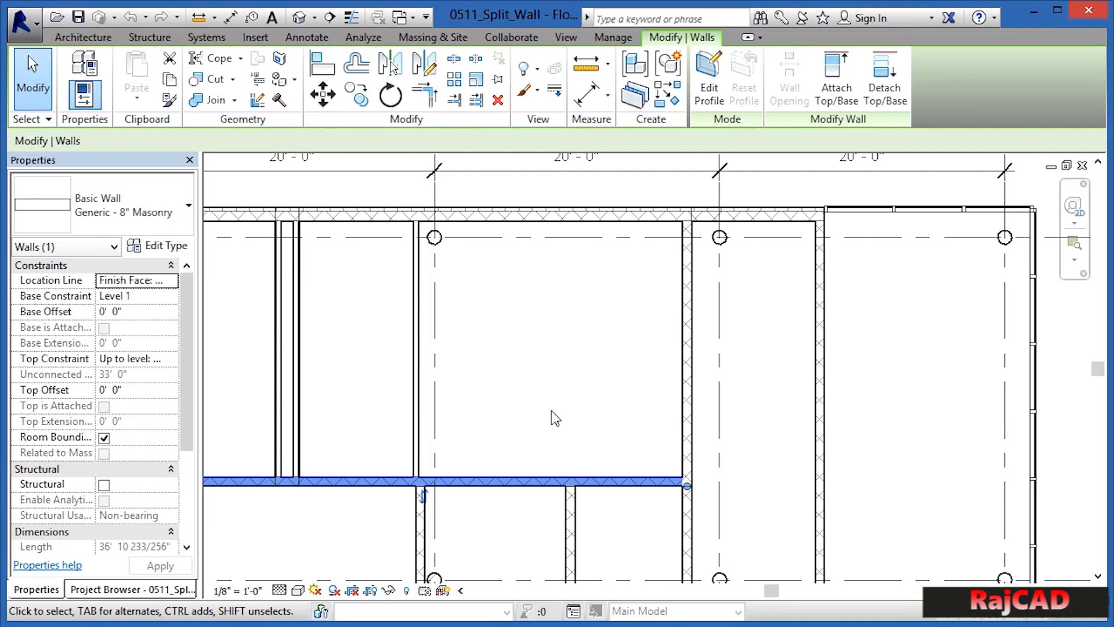
{"action": "left_click", "coordinate": [453, 60]}
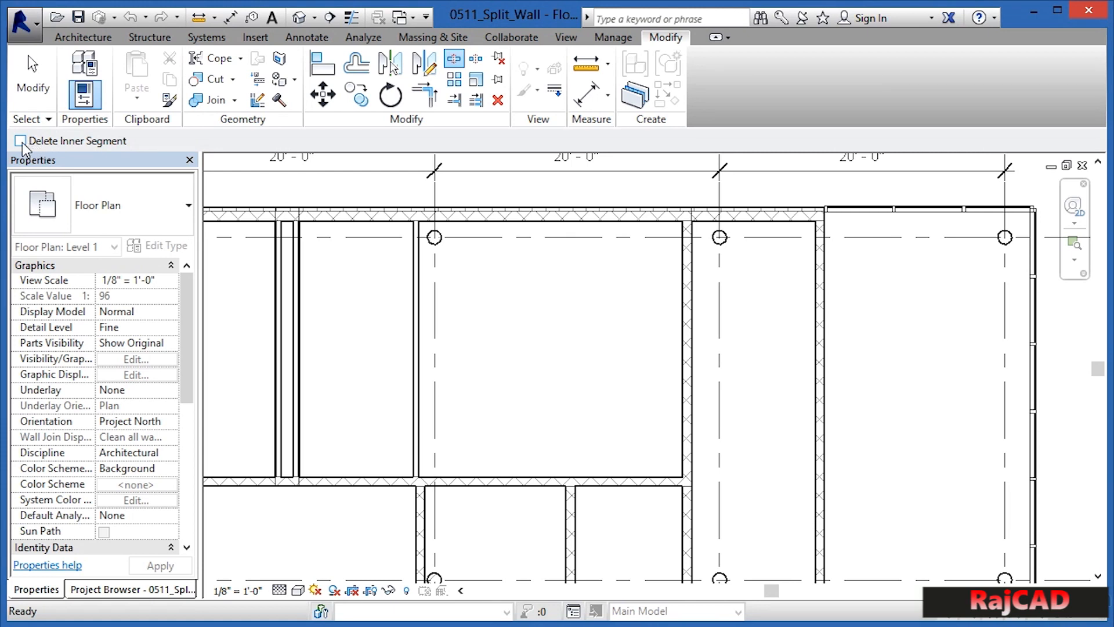
{"action": "key", "text": "s"}
{"action": "key", "text": "l"}
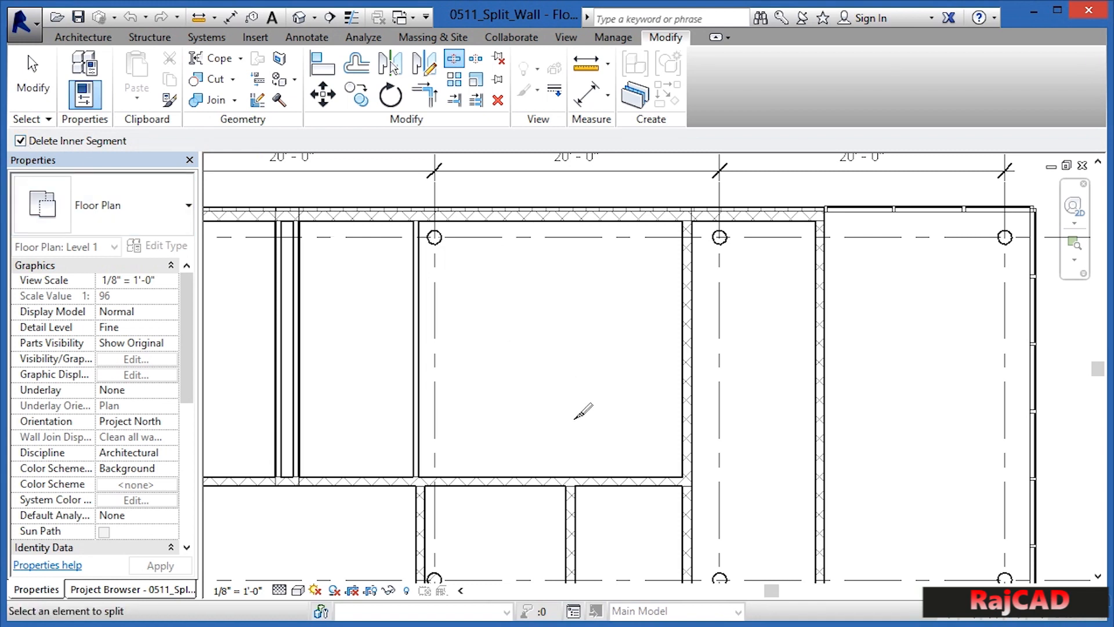
{"action": "left_click", "coordinate": [598, 473]}
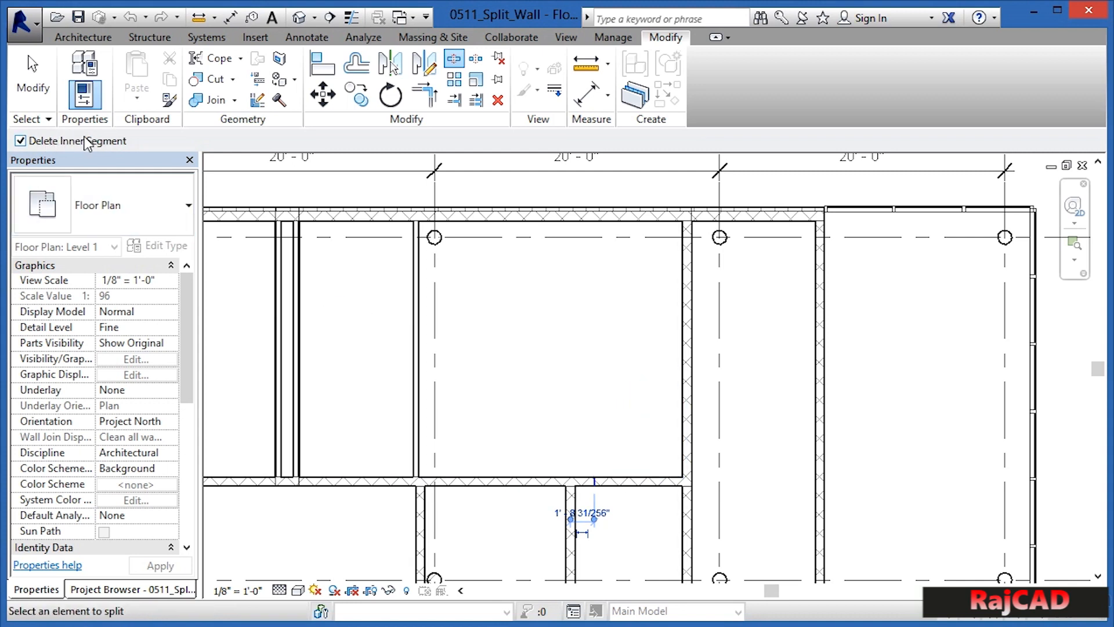
{"action": "left_click", "coordinate": [655, 473]}
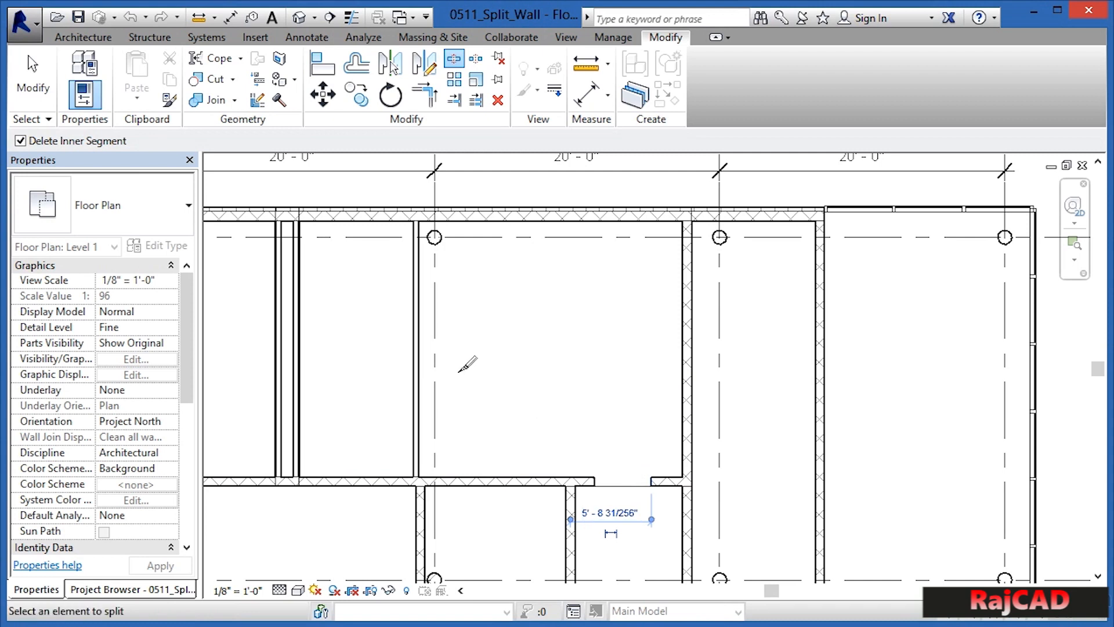
{"action": "key", "text": "Escape"}
{"action": "key", "text": "Escape"}
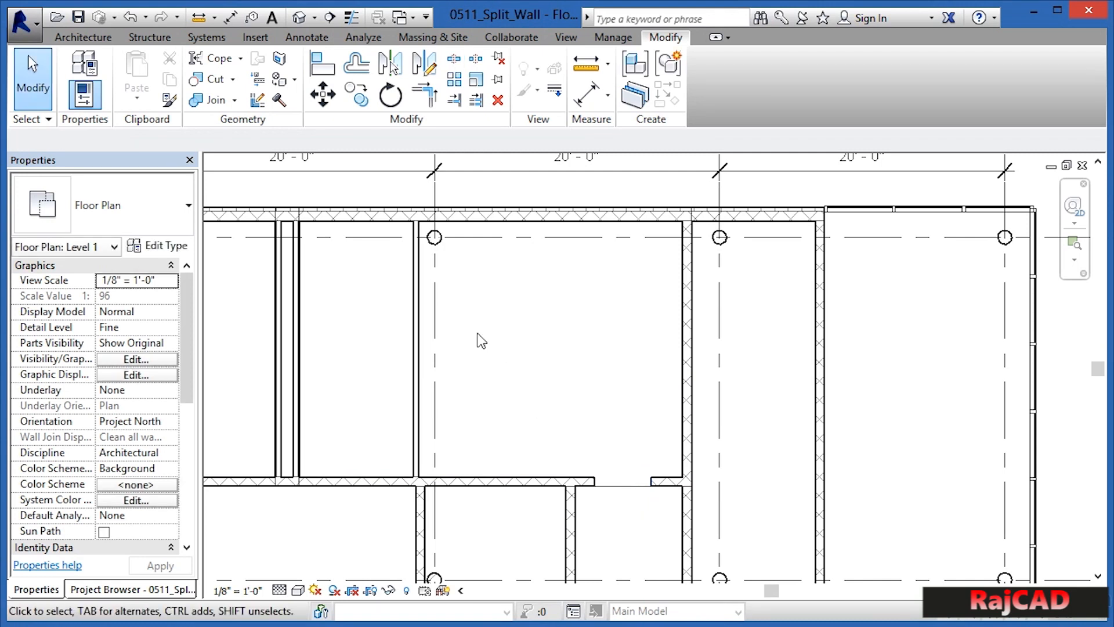
{"action": "left_click", "coordinate": [130, 22]}
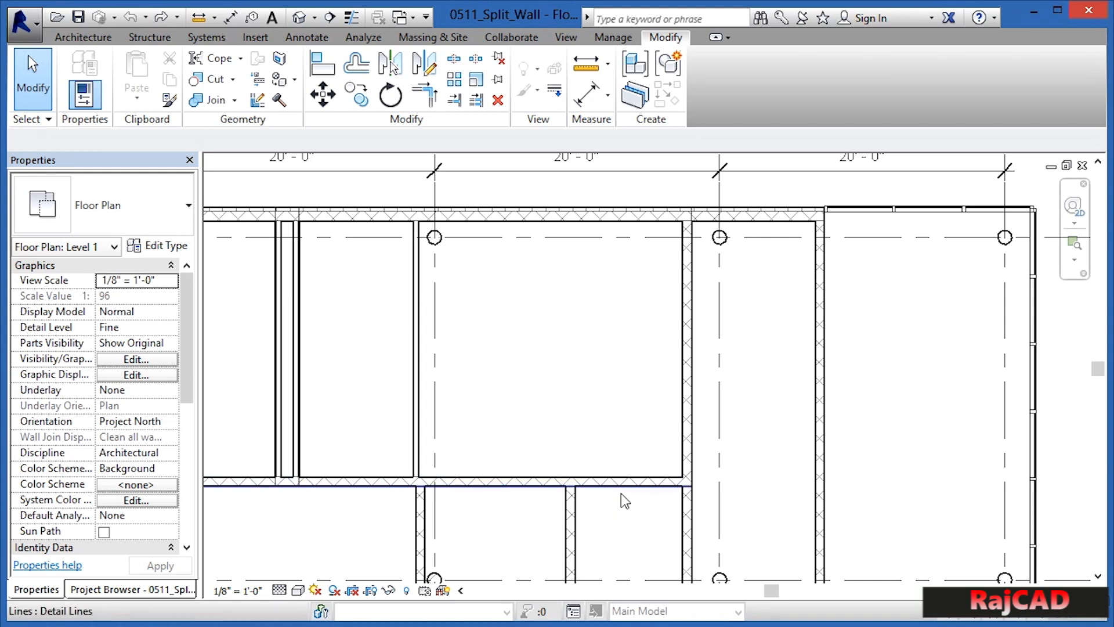
- Split the long masonry wall at the centerline of the small enclosure's wall between grids 3 and 4, with Delete Inner Segment off
{"action": "left_click", "coordinate": [536, 485]}
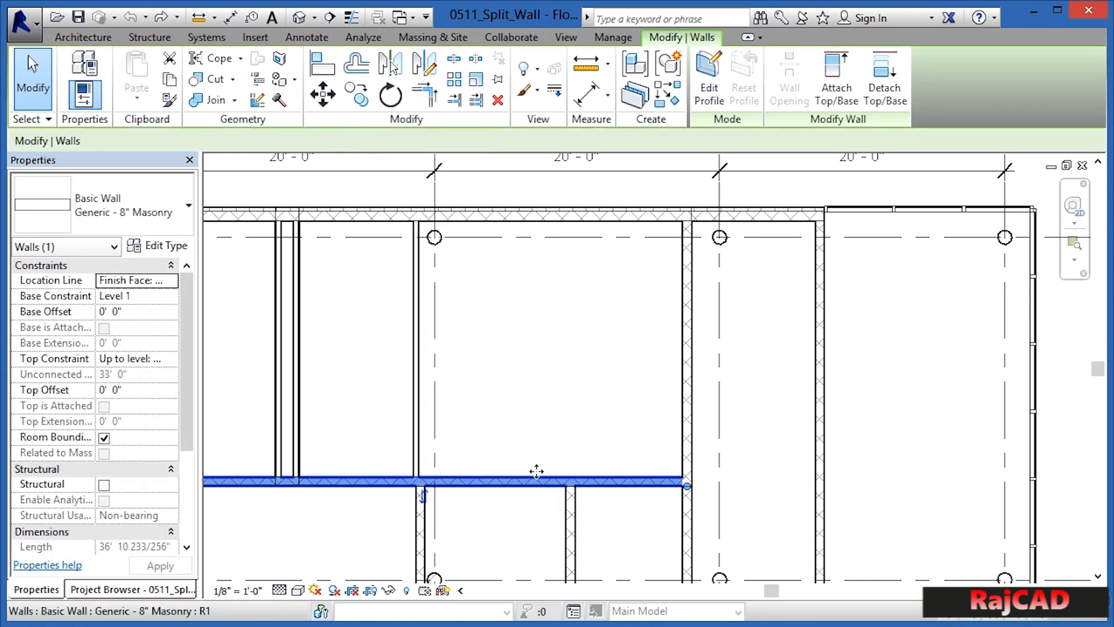
{"action": "left_click", "coordinate": [458, 66]}
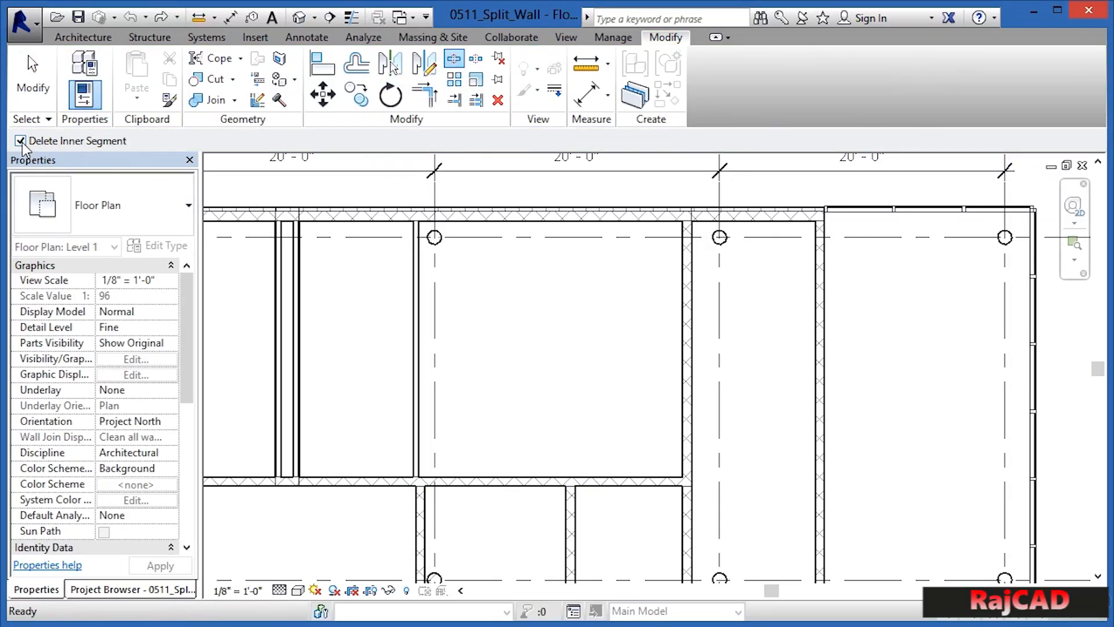
{"action": "left_click", "coordinate": [21, 141]}
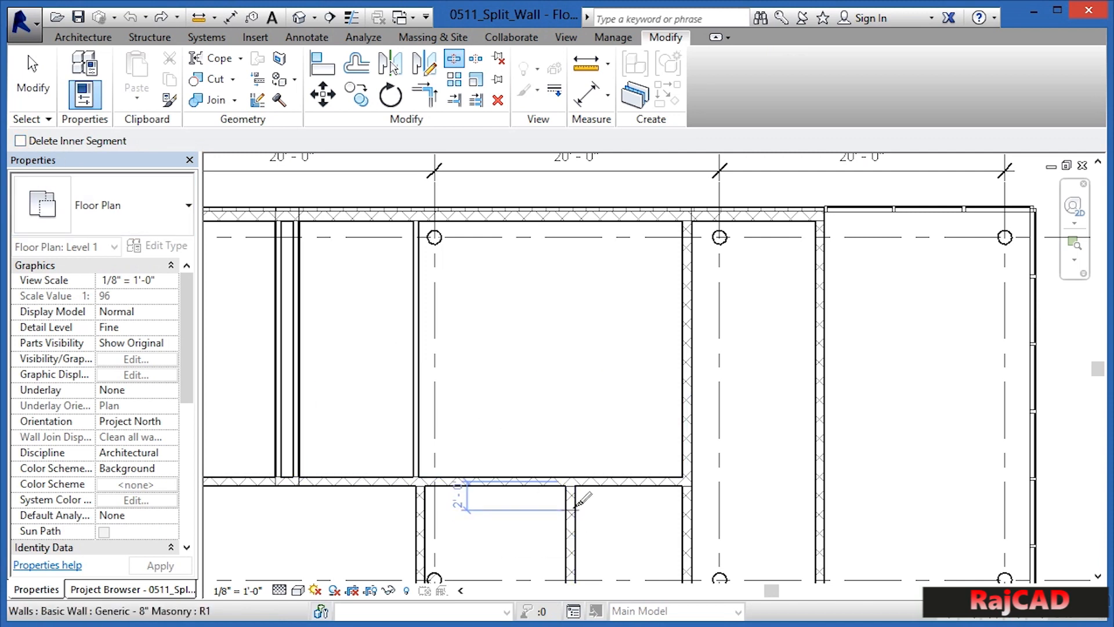
{"action": "scroll", "coordinate": [572, 499], "scroll_direction": "up", "scroll_amount": 3}
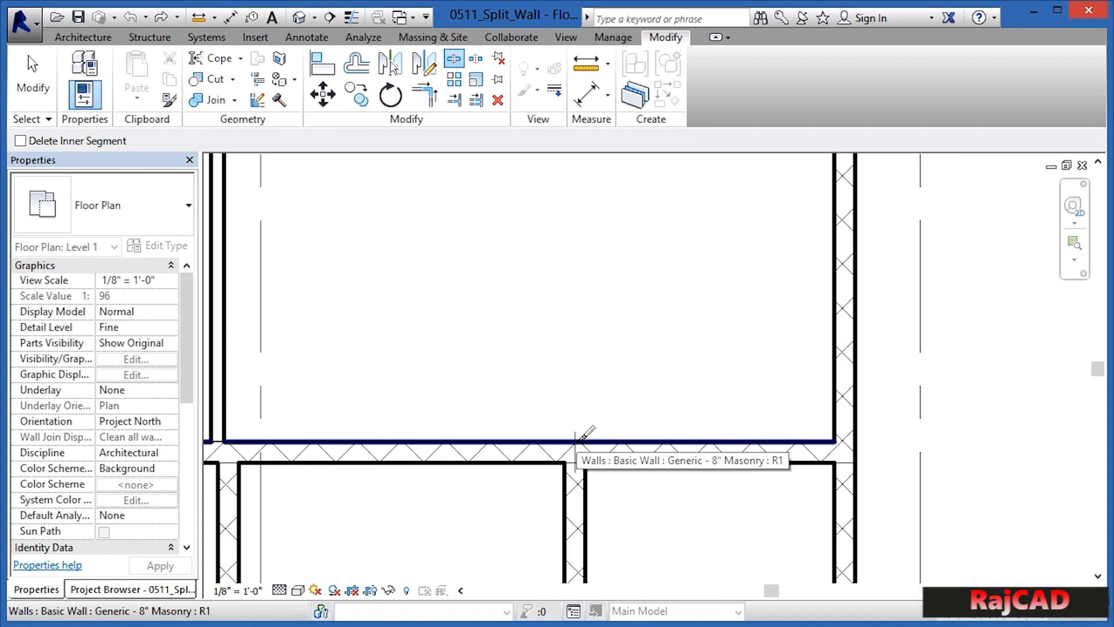
{"action": "scroll", "coordinate": [580, 439], "scroll_direction": "up", "scroll_amount": 5}
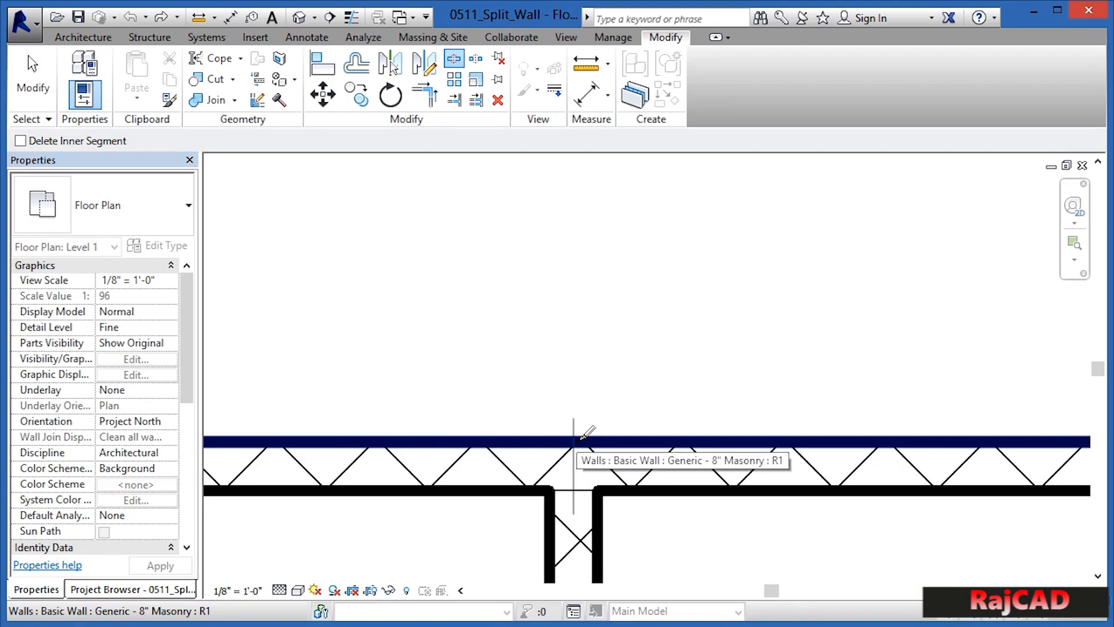
{"action": "left_click", "coordinate": [582, 438]}
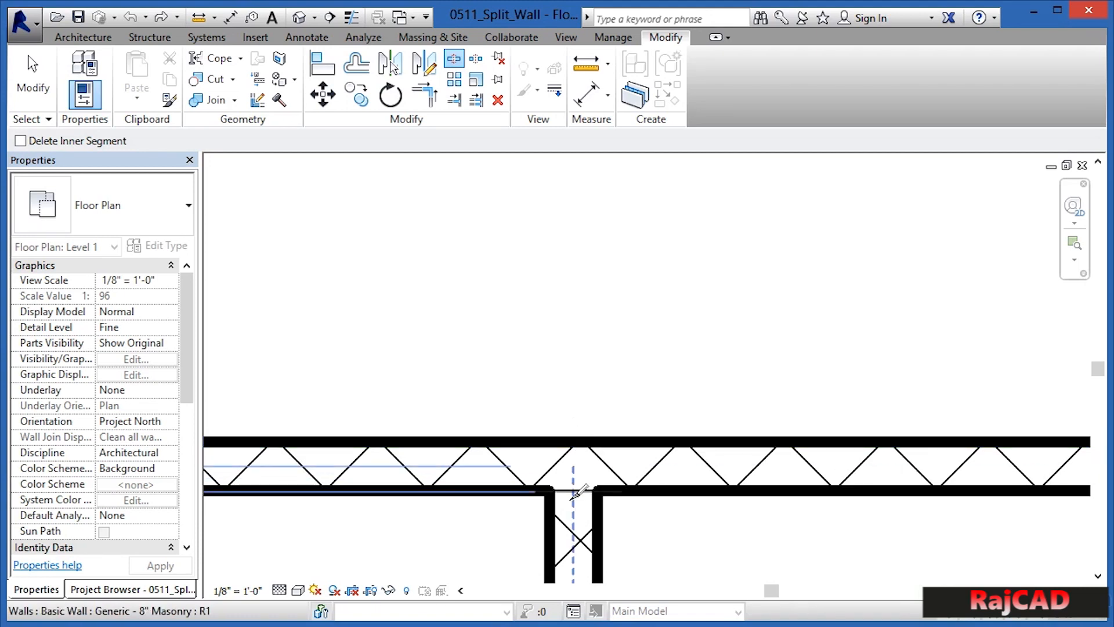
{"action": "left_click", "coordinate": [581, 438]}
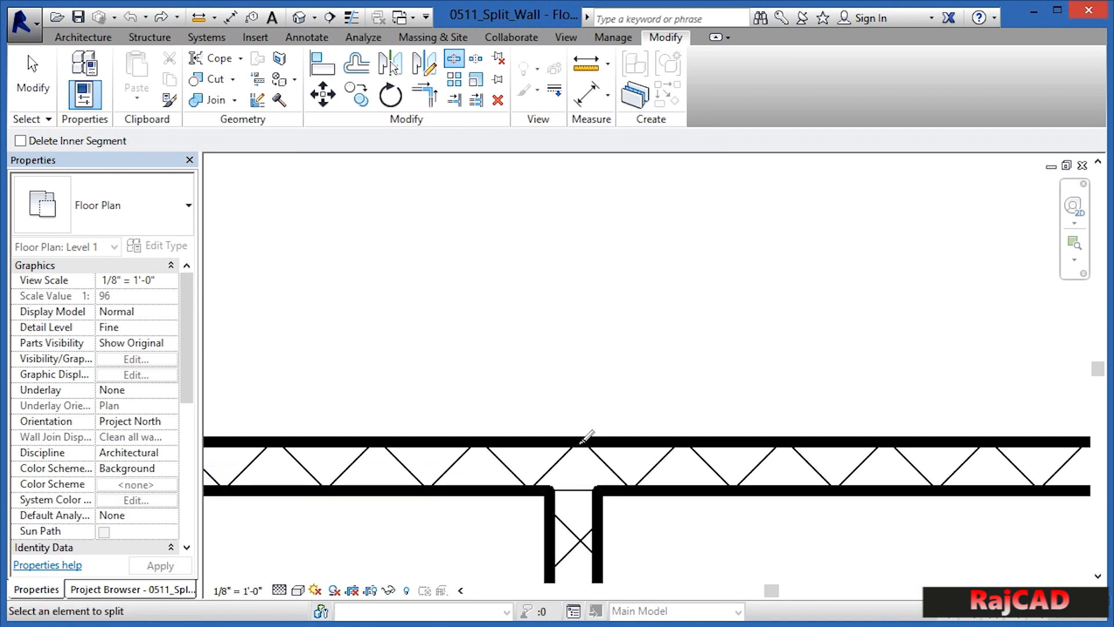
{"action": "key", "text": "Escape"}
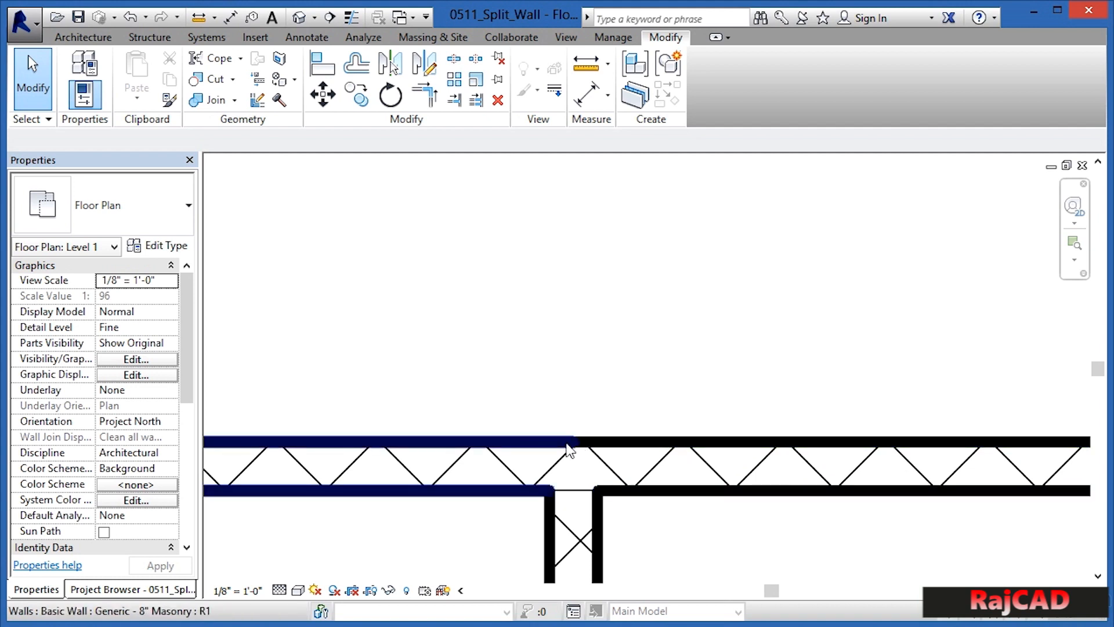
- Delete the split-off masonry wall segment between the small enclosure and the wall beside grid 4
{"action": "scroll", "coordinate": [584, 438], "scroll_direction": "down", "scroll_amount": 5}
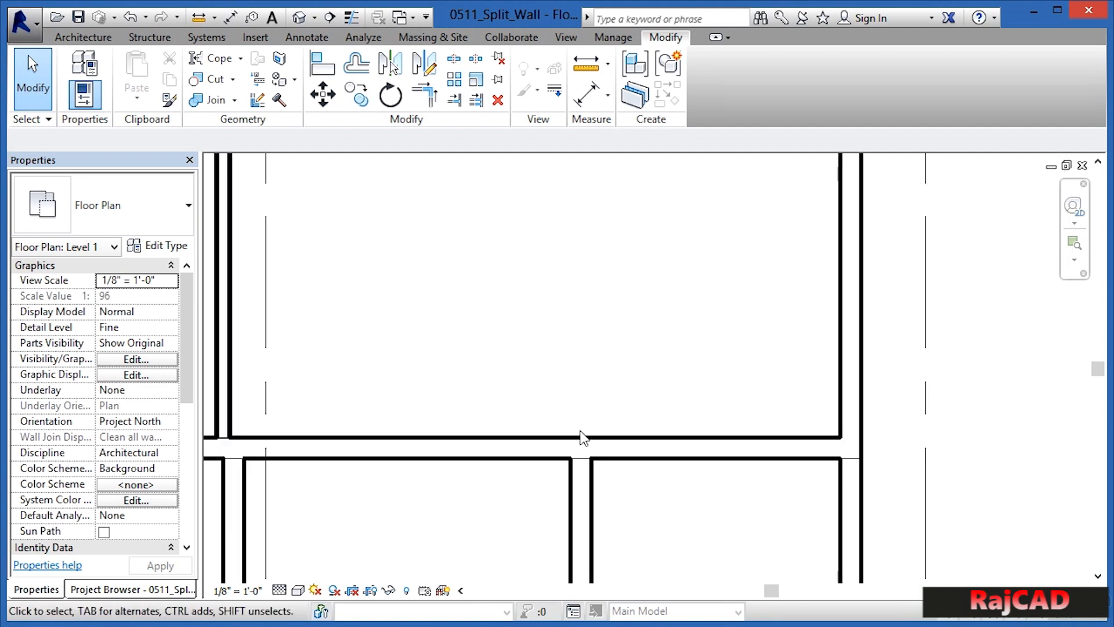
{"action": "left_click", "coordinate": [635, 443]}
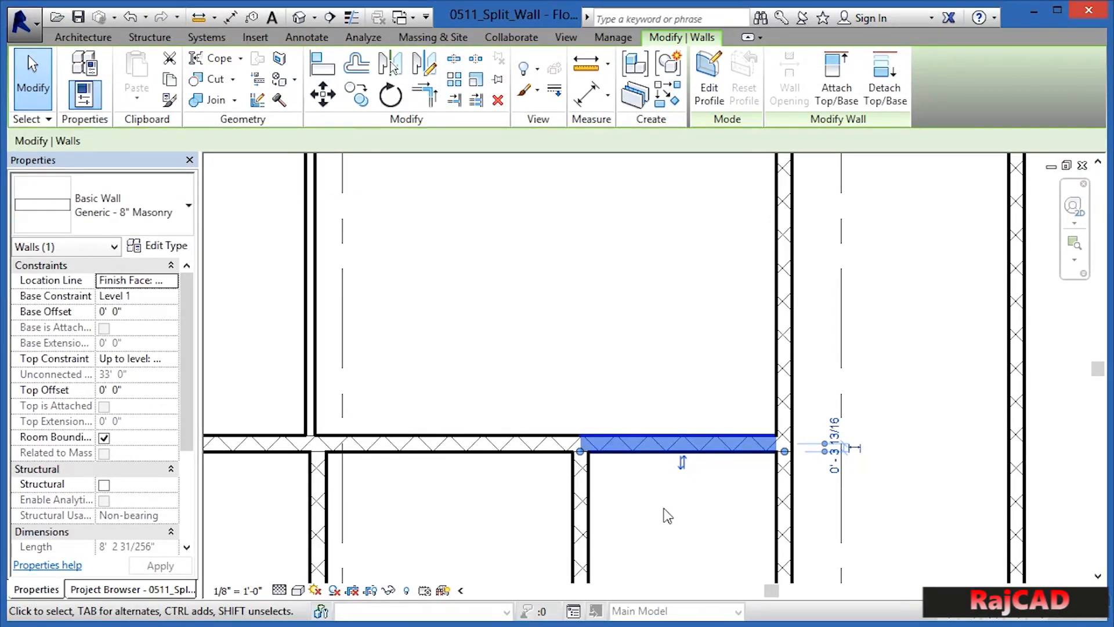
{"action": "key", "text": "Delete"}
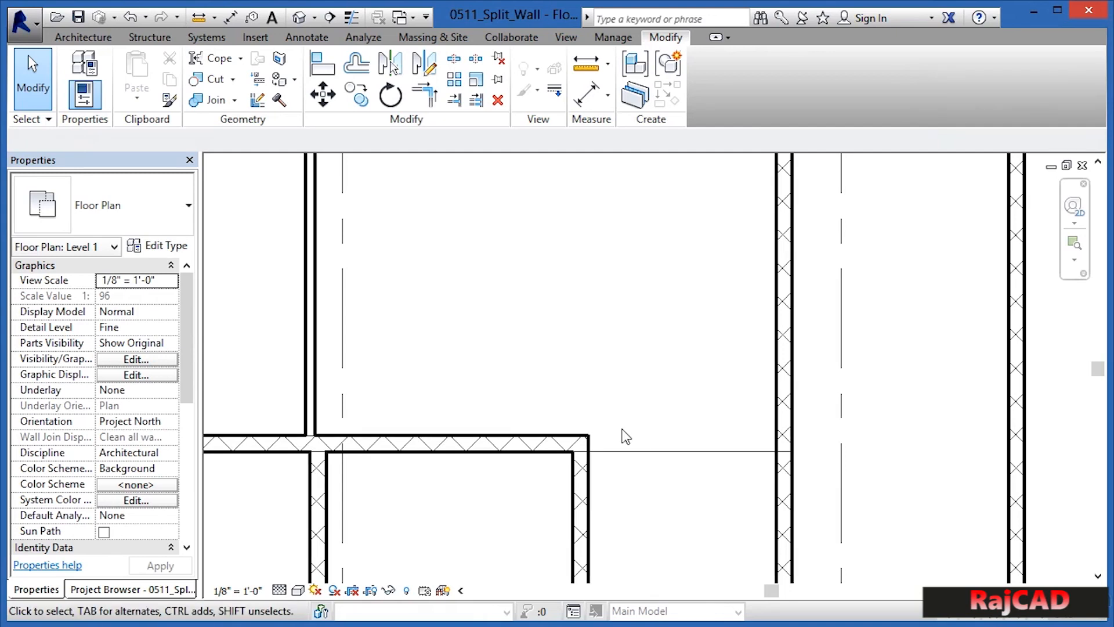
{"action": "scroll", "coordinate": [612, 383], "scroll_direction": "down", "scroll_amount": 5}
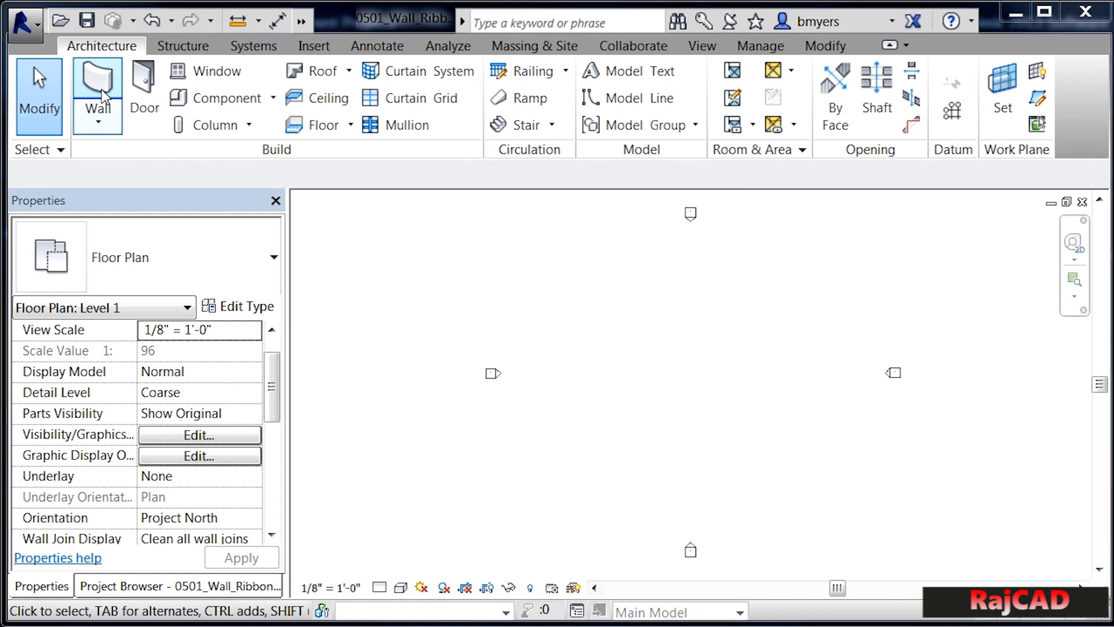
- Start a structural wall in the 0501_Wall_Ribbon project, examine its structural properties, and cancel the placement
{"action": "left_click", "coordinate": [106, 126]}
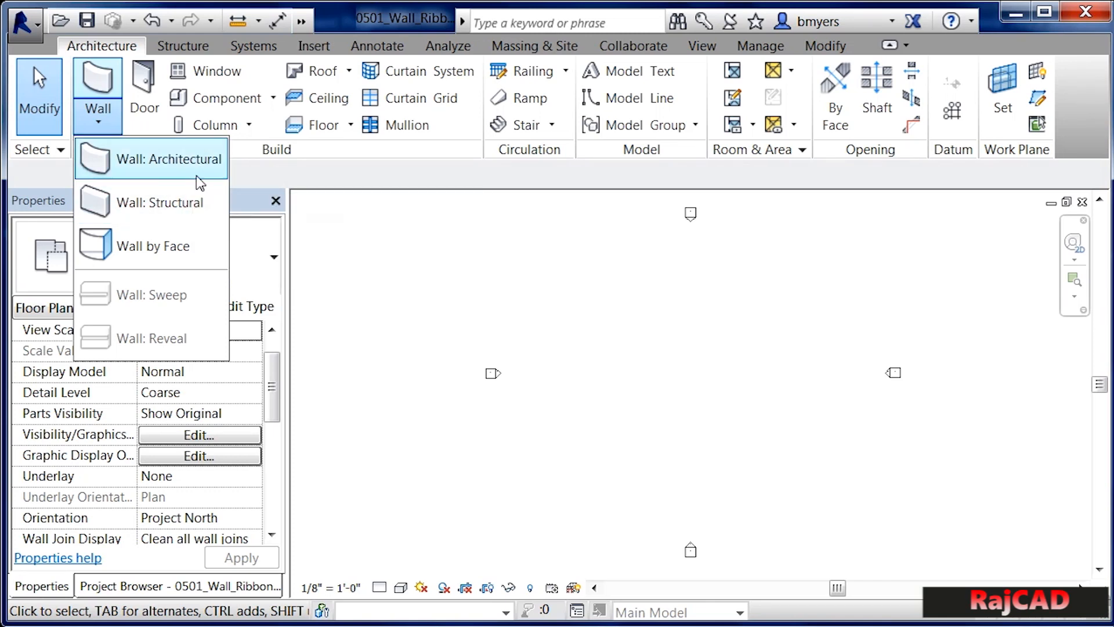
{"action": "left_click", "coordinate": [171, 213]}
{"action": "left_click_drag", "start_coordinate": [270, 382], "coordinate": [273, 472]}
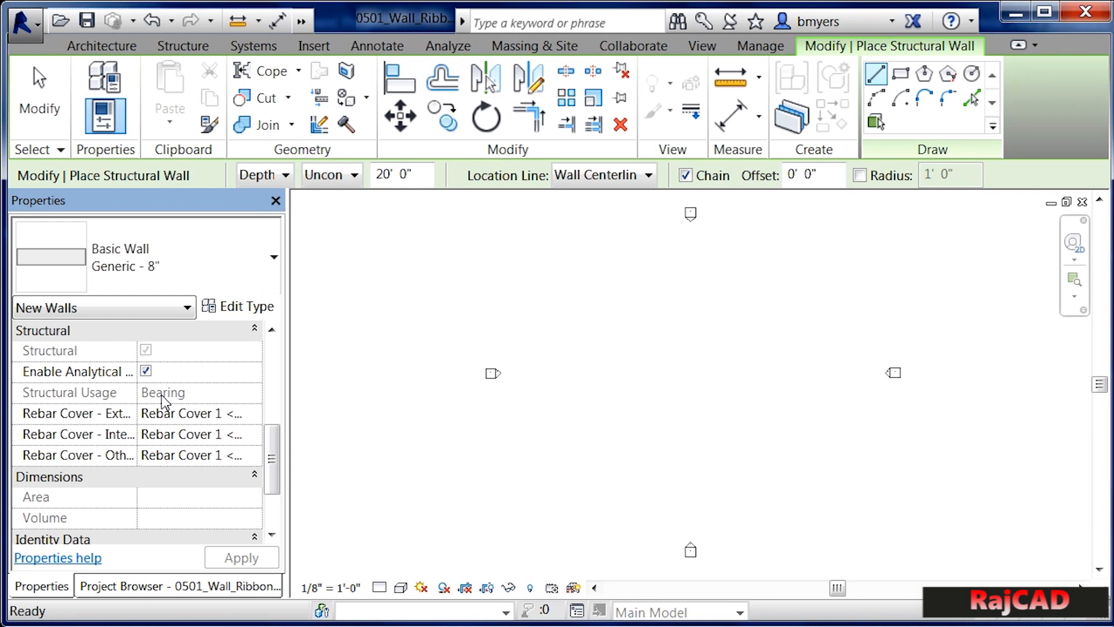
{"action": "key", "text": "Escape"}
{"action": "key", "text": "Escape"}
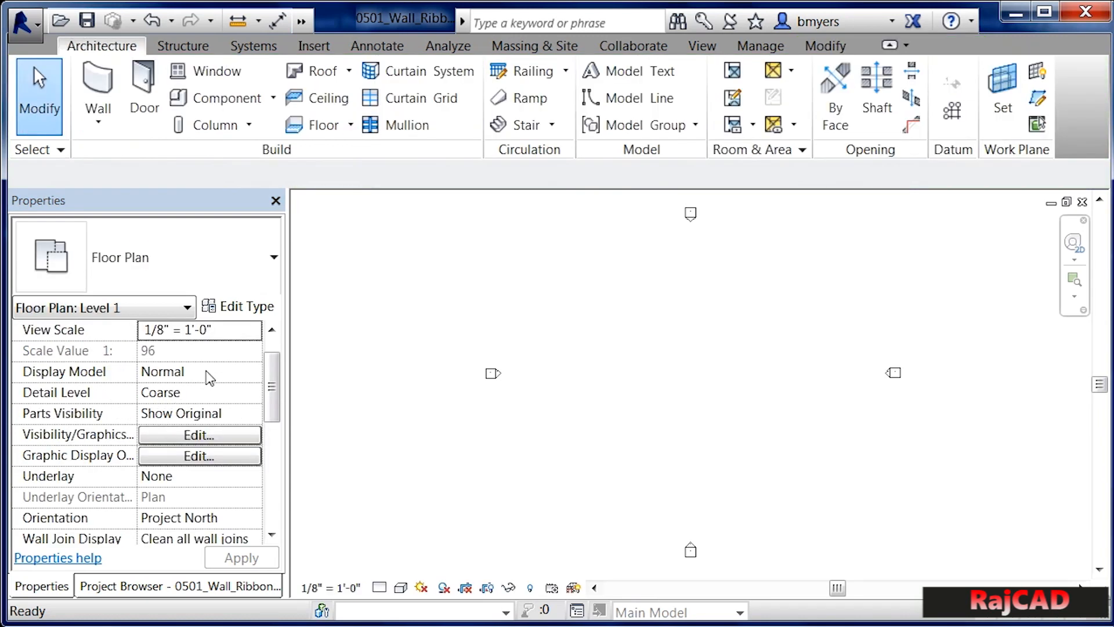
- Start an architectural wall, examine its structural properties for comparison with the structural wall, and leave the command
{"action": "left_click", "coordinate": [100, 123]}
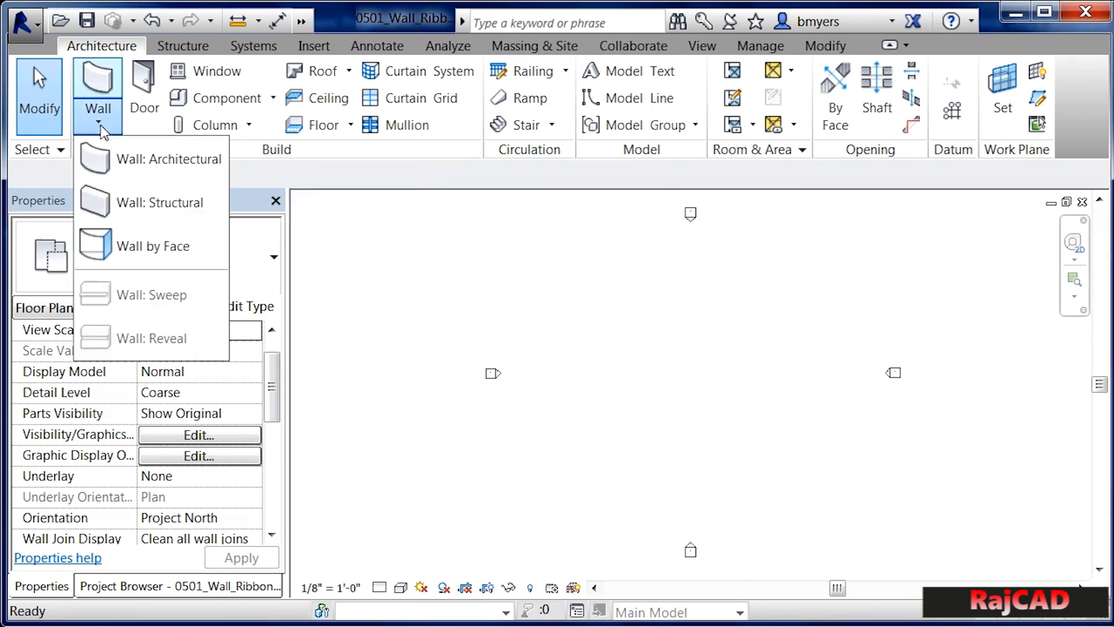
{"action": "left_click", "coordinate": [158, 168]}
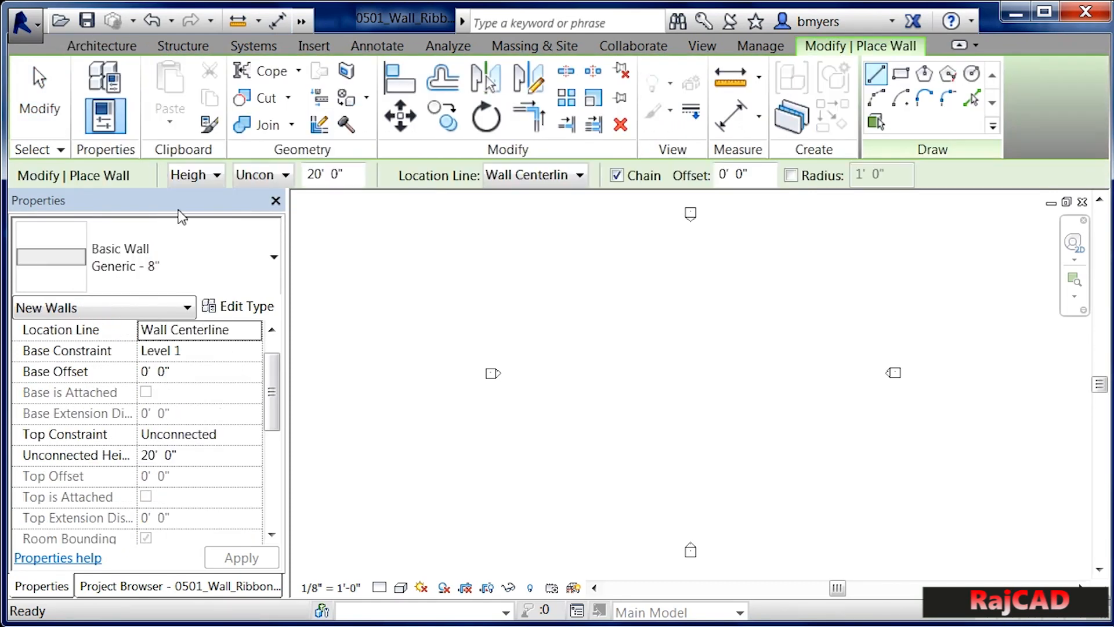
{"action": "left_click_drag", "start_coordinate": [274, 412], "coordinate": [278, 473]}
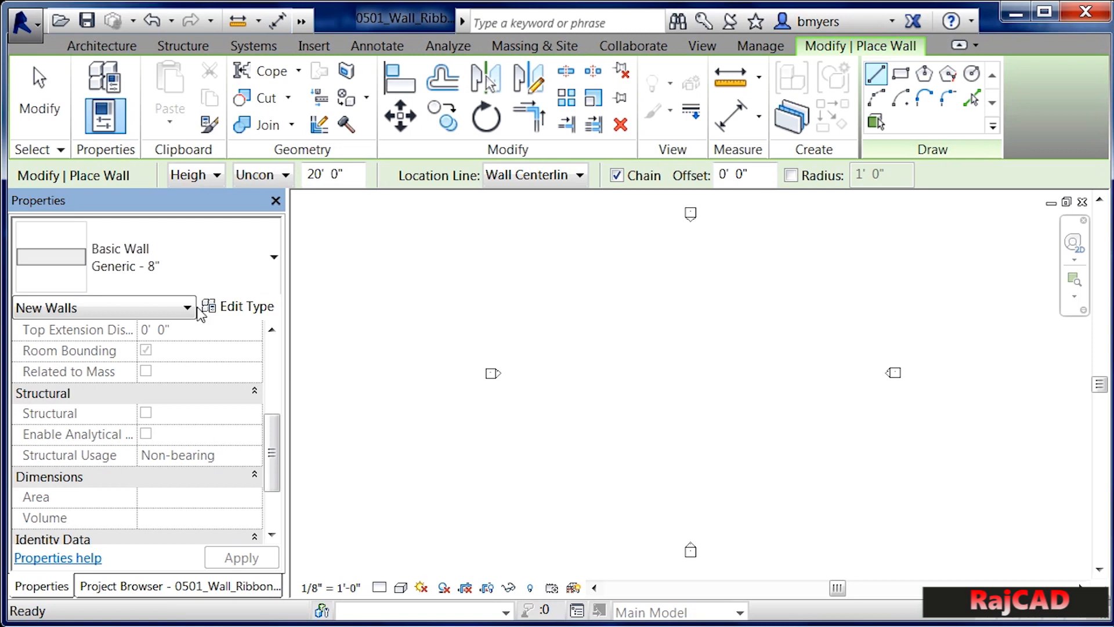
{"action": "key", "text": "Escape"}
{"action": "left_click", "coordinate": [105, 115]}
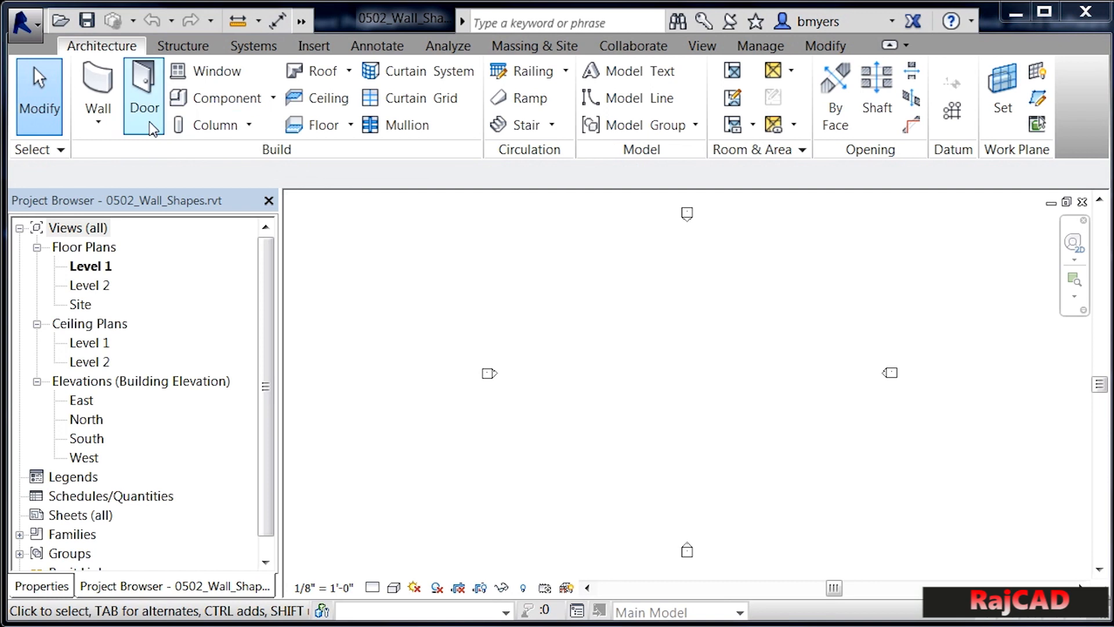
- Draw a horizontal Generic - 8" architectural wall 108'-0" long across the upper part of the empty 0502_Wall_Shapes Level 1 plan
{"action": "left_click", "coordinate": [95, 118]}
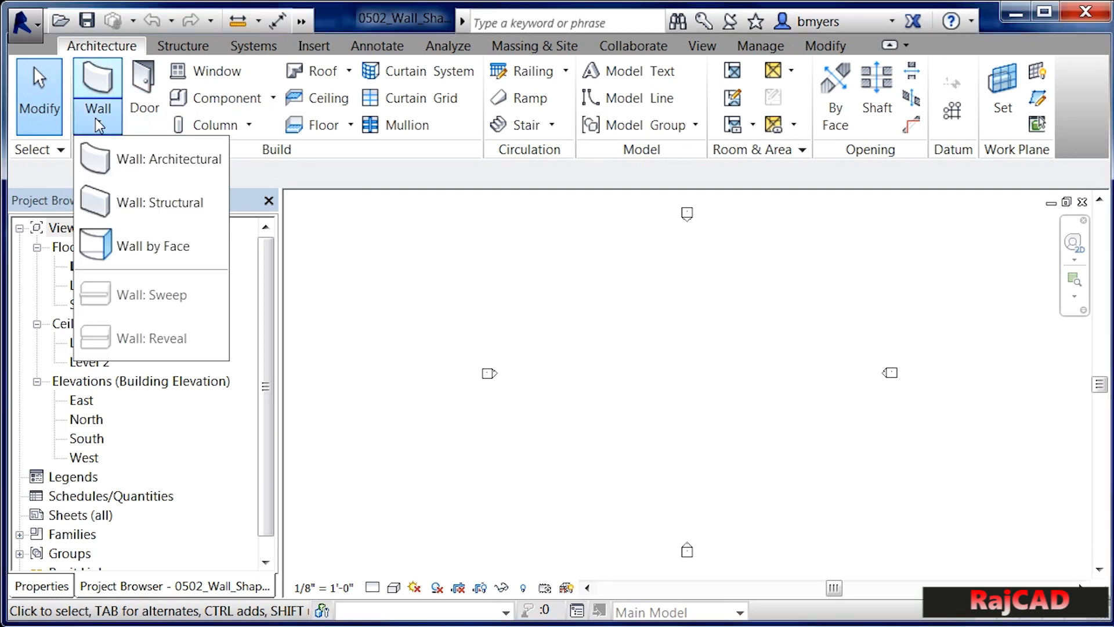
{"action": "left_click", "coordinate": [170, 162]}
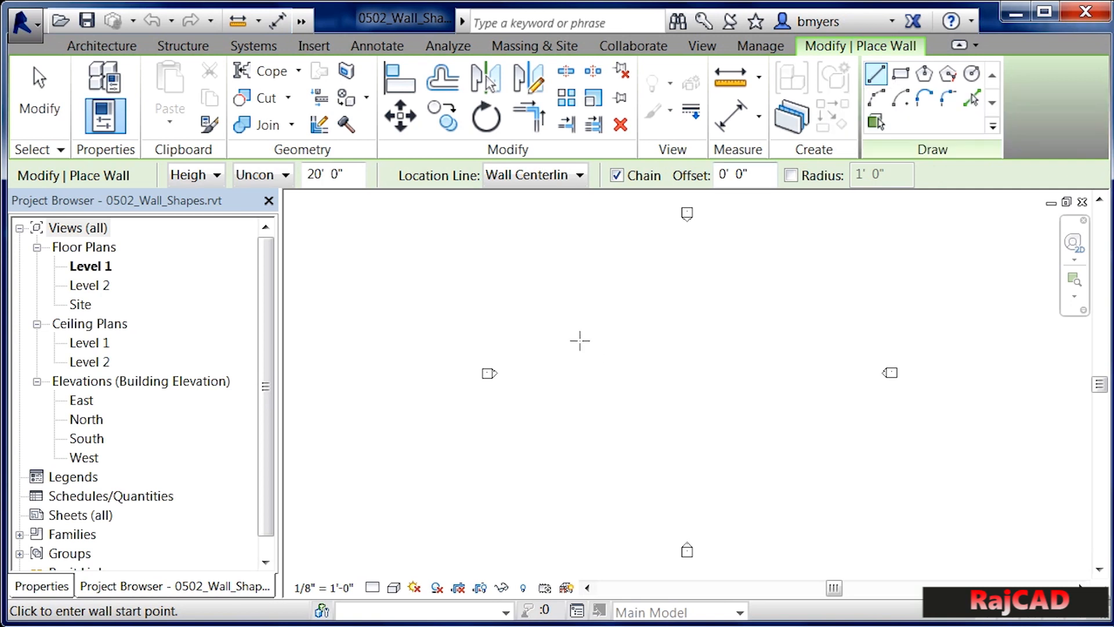
{"action": "left_click", "coordinate": [565, 286]}
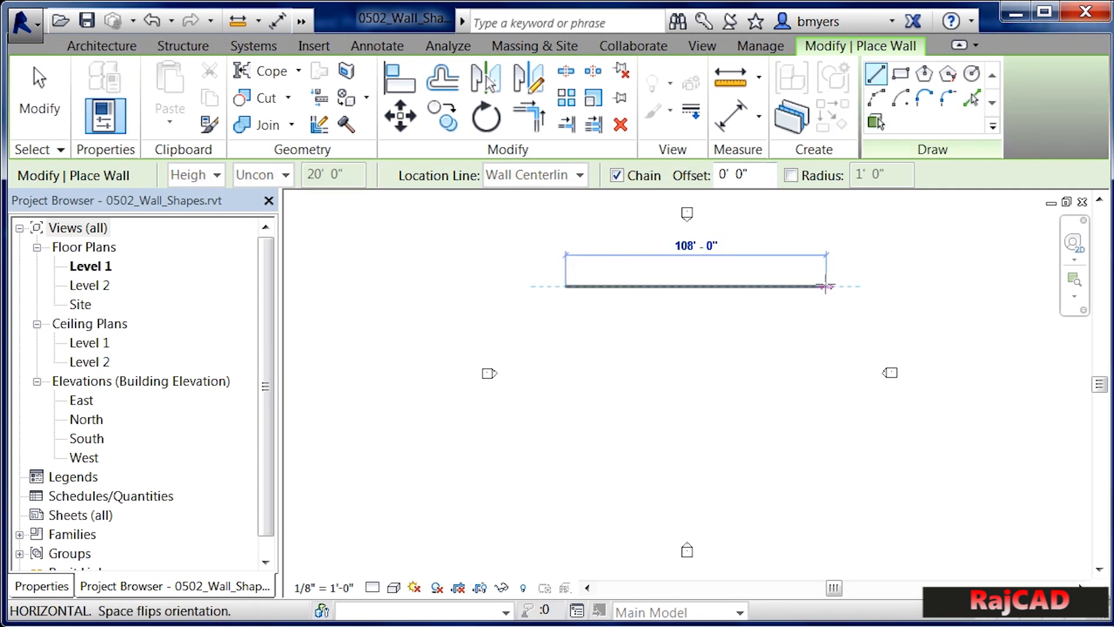
{"action": "left_click", "coordinate": [826, 286]}
{"action": "key", "text": "Escape"}
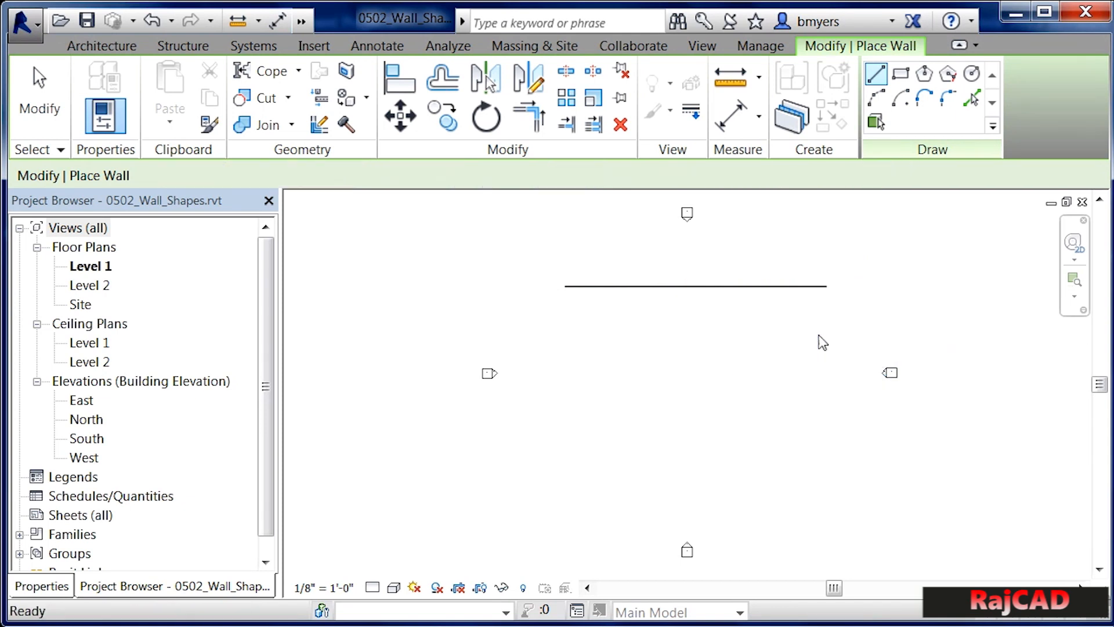
- Draw a second horizontal architectural wall 70' long, about 12' below the first wall and starting in line with its left end
{"action": "left_click", "coordinate": [566, 286]}
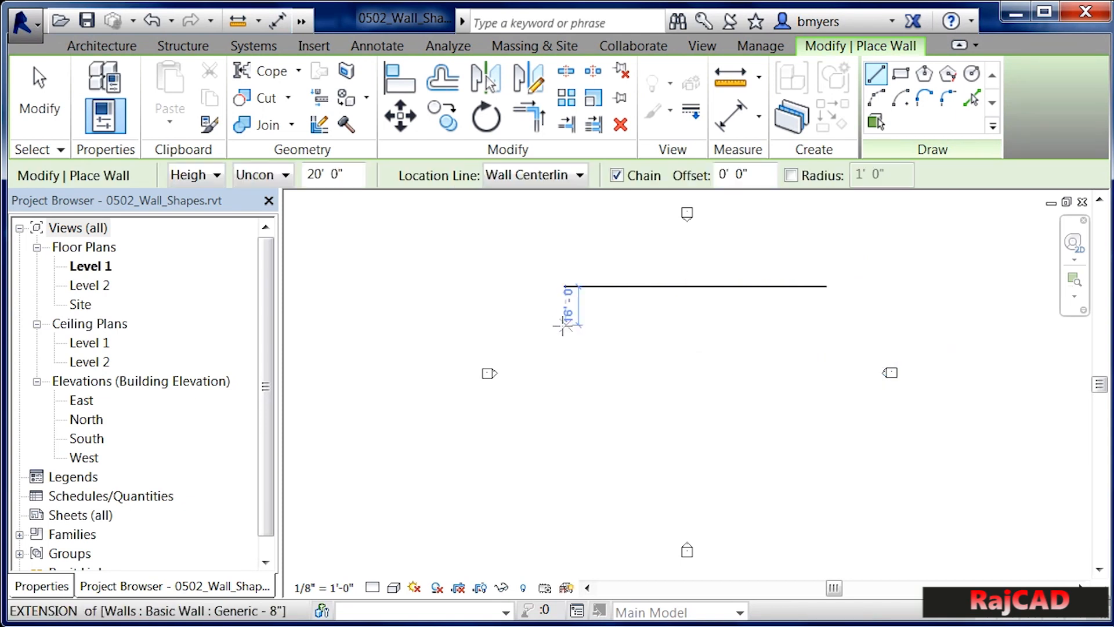
{"action": "left_click", "coordinate": [564, 318]}
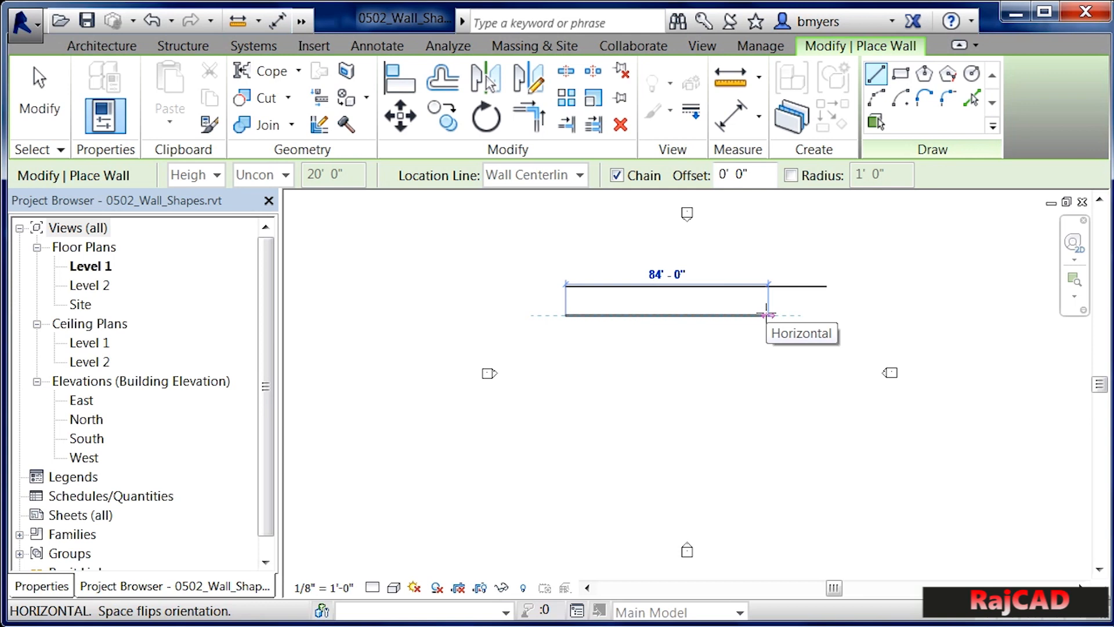
{"action": "type", "text": "70"}
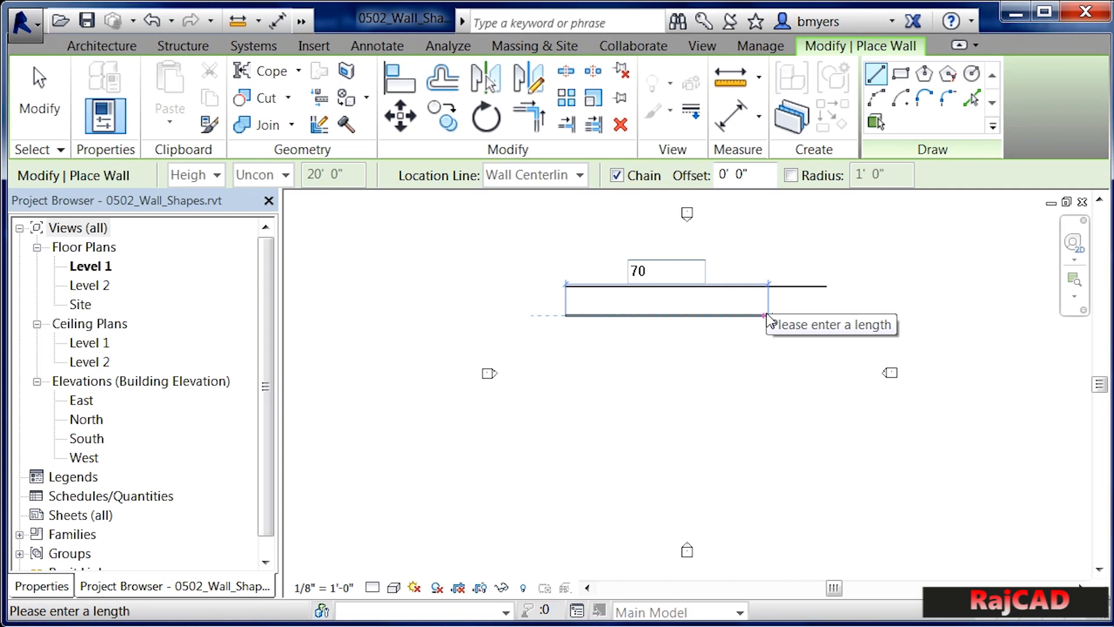
{"action": "key", "text": "Return"}
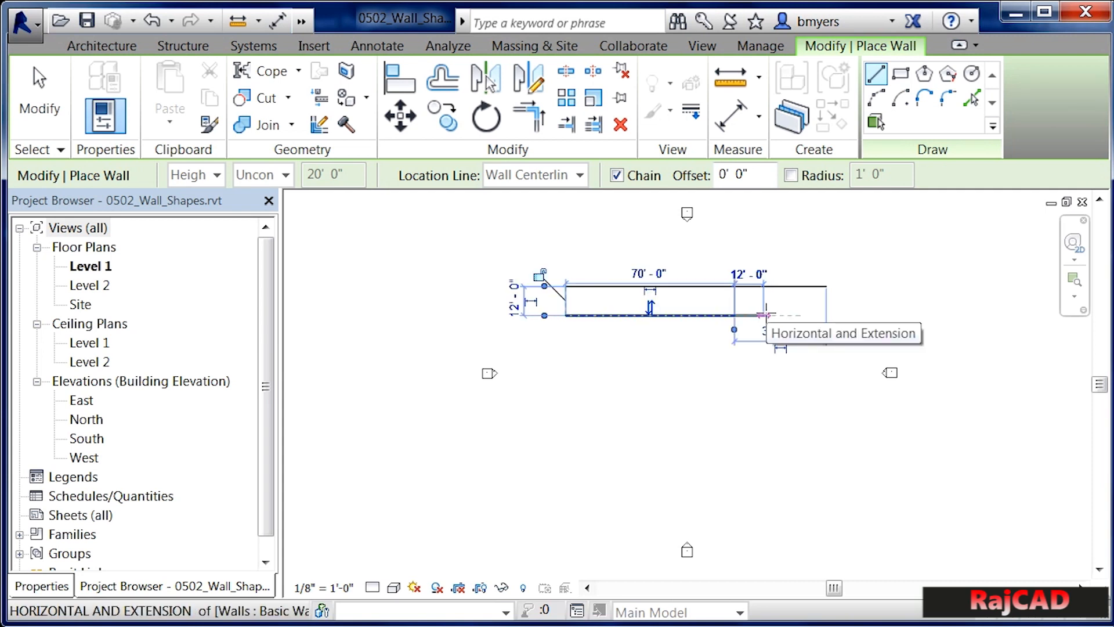
{"action": "key", "text": "Escape"}
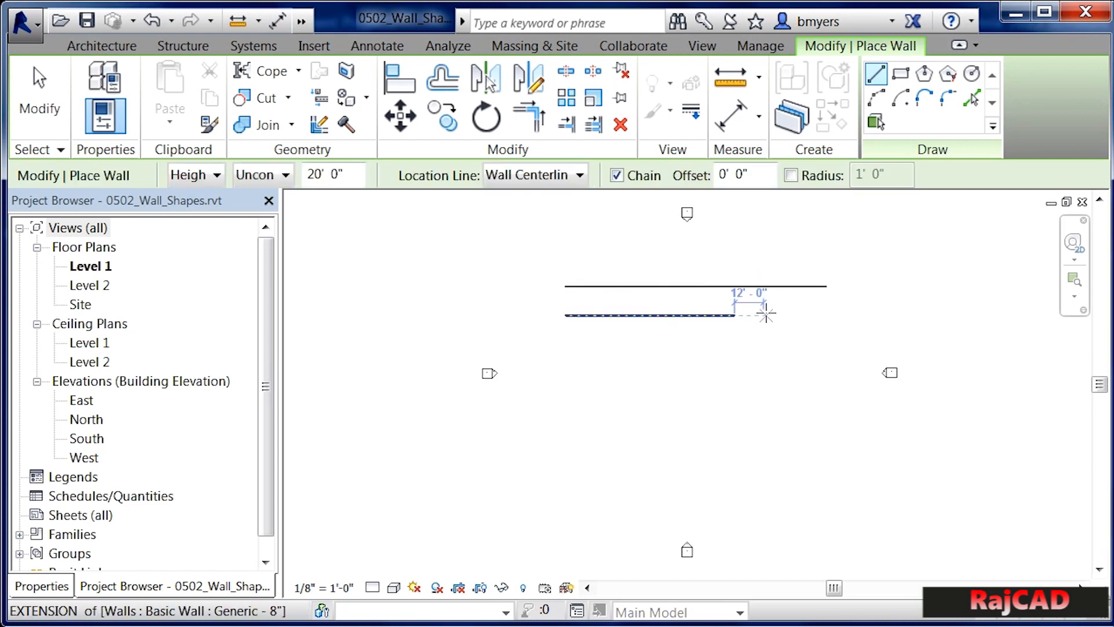
{"action": "key", "text": "Escape"}
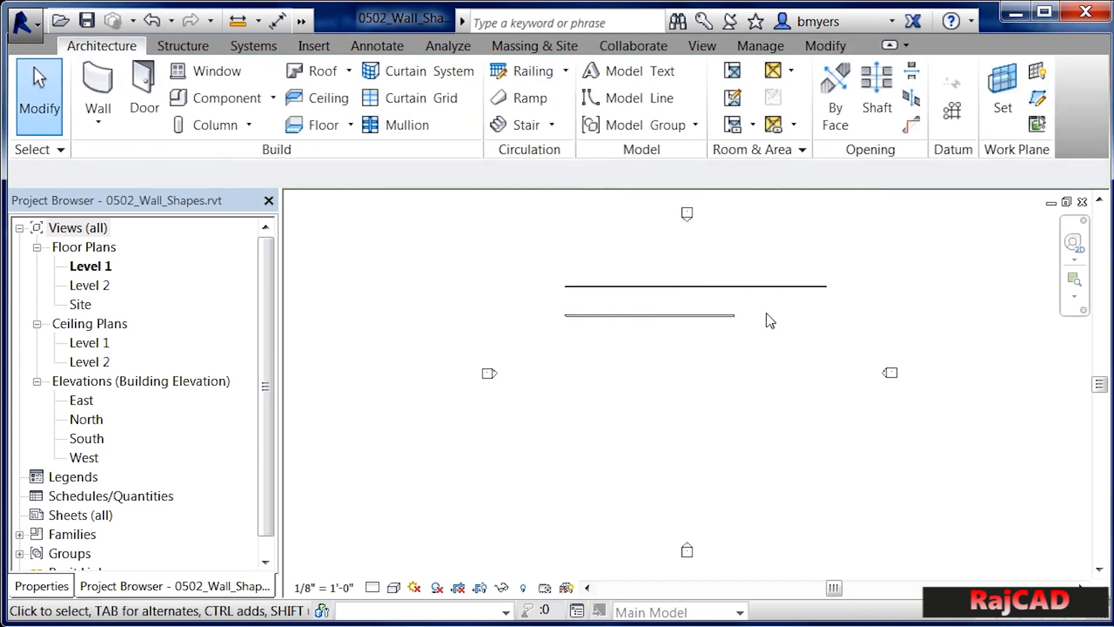
- Draw a rectangular enclosure of architectural walls below the two straight walls, with its left side aligned to their left ends
{"action": "left_click", "coordinate": [91, 118]}
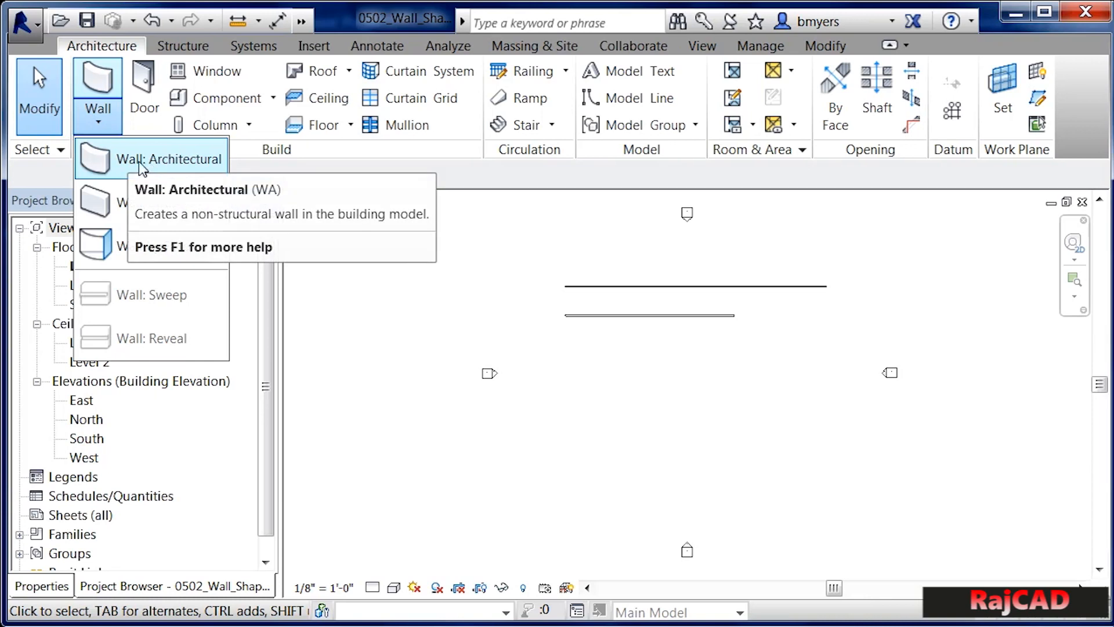
{"action": "left_click", "coordinate": [172, 159]}
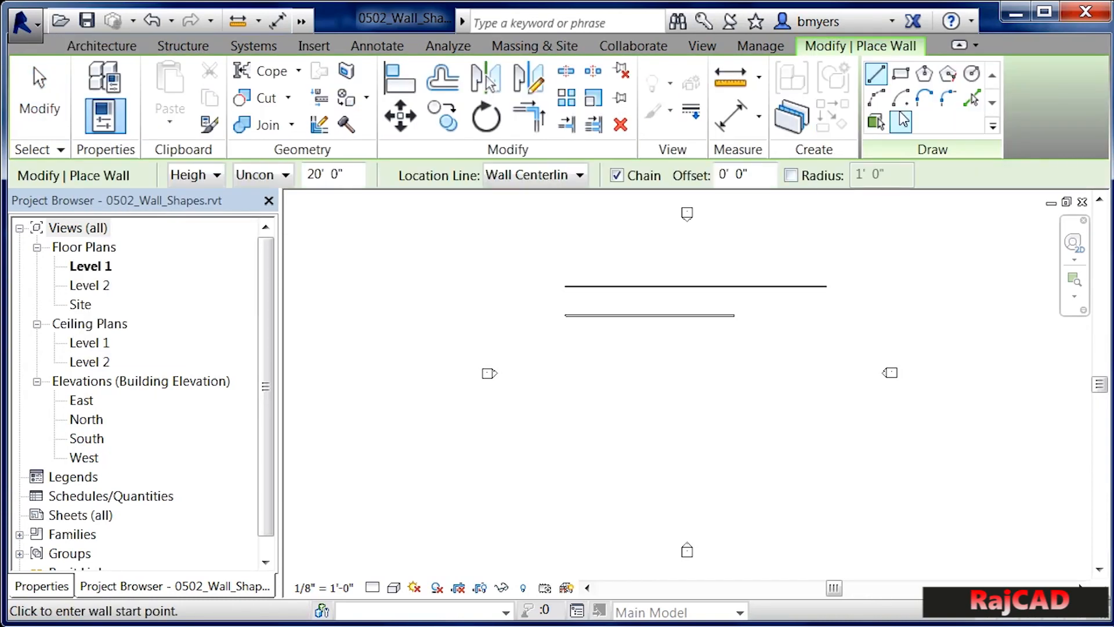
{"action": "left_click", "coordinate": [901, 75]}
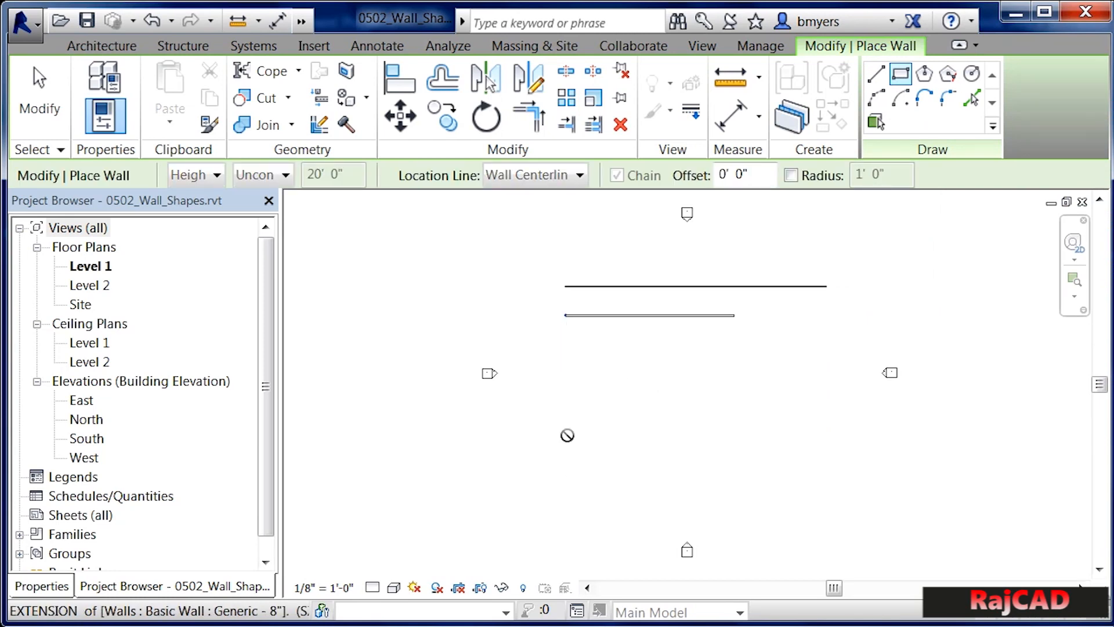
{"action": "left_click", "coordinate": [566, 435]}
{"action": "left_click", "coordinate": [712, 367]}
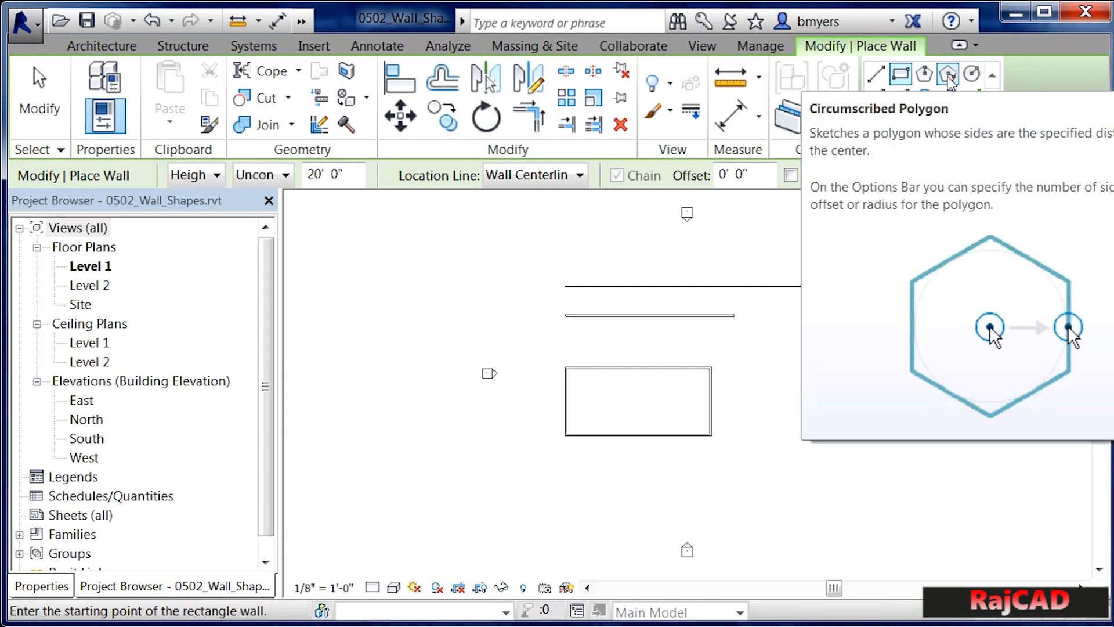
- Draw an 8-sided circumscribed polygon of walls with a 20' radius to the right of the rectangular enclosure
{"action": "left_click", "coordinate": [949, 79]}
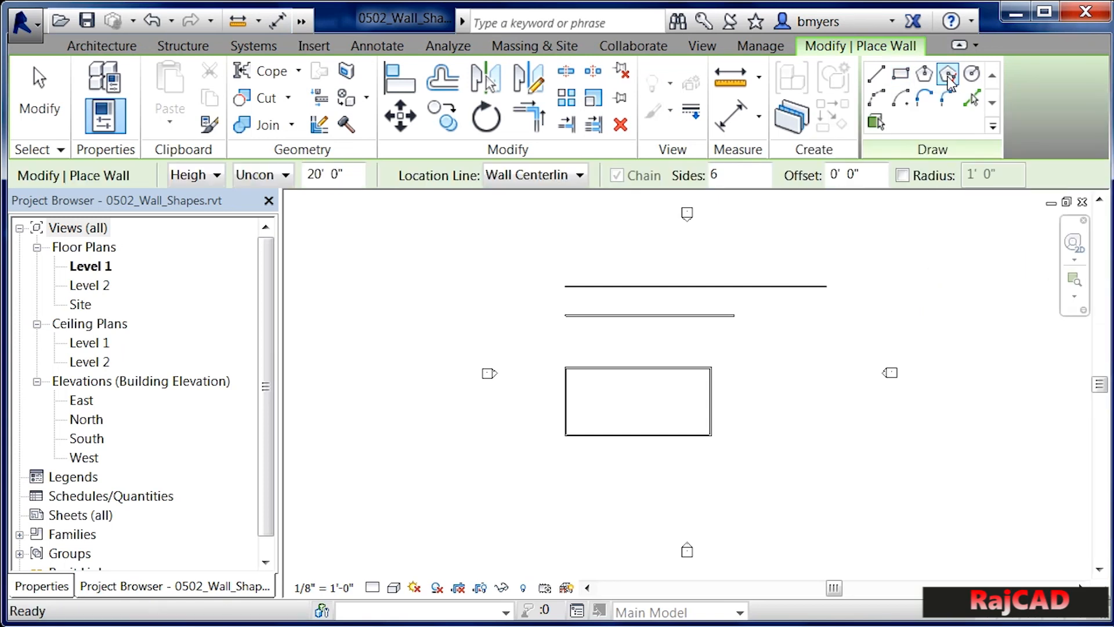
{"action": "left_click", "coordinate": [723, 171]}
{"action": "left_click_drag", "start_coordinate": [723, 172], "coordinate": [707, 177]}
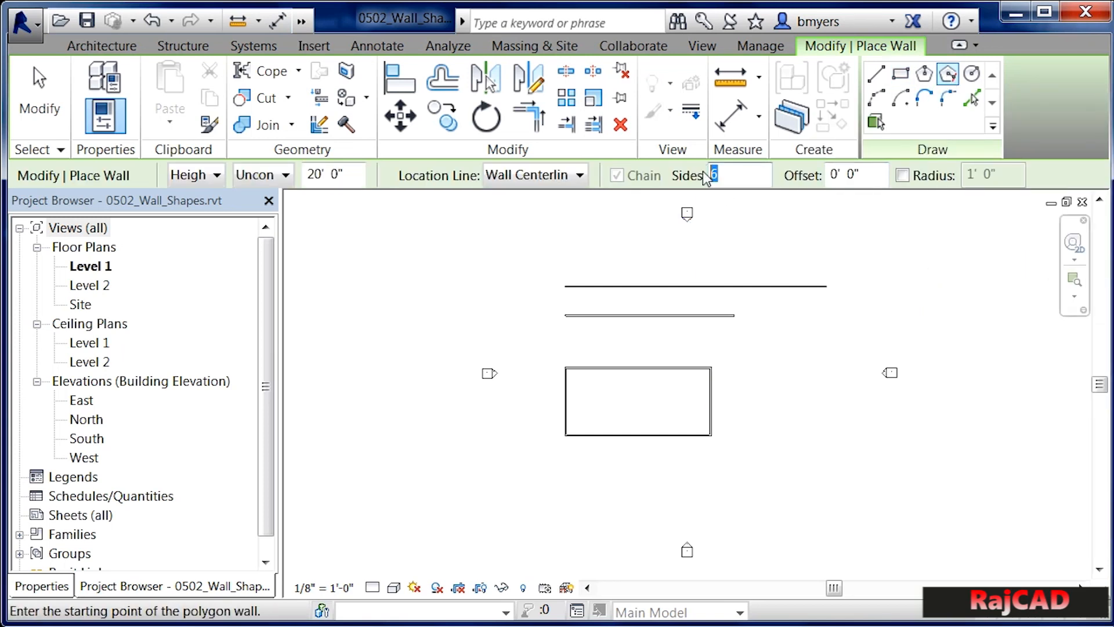
{"action": "type", "text": "8"}
{"action": "left_click", "coordinate": [800, 391]}
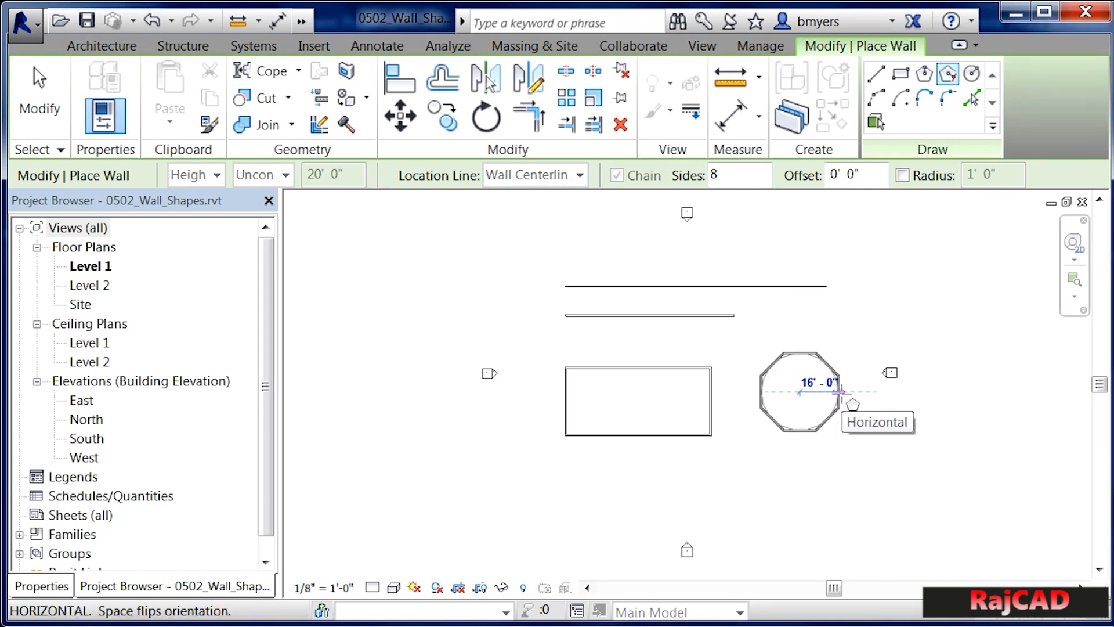
{"action": "type", "text": "20"}
{"action": "key", "text": "Return"}
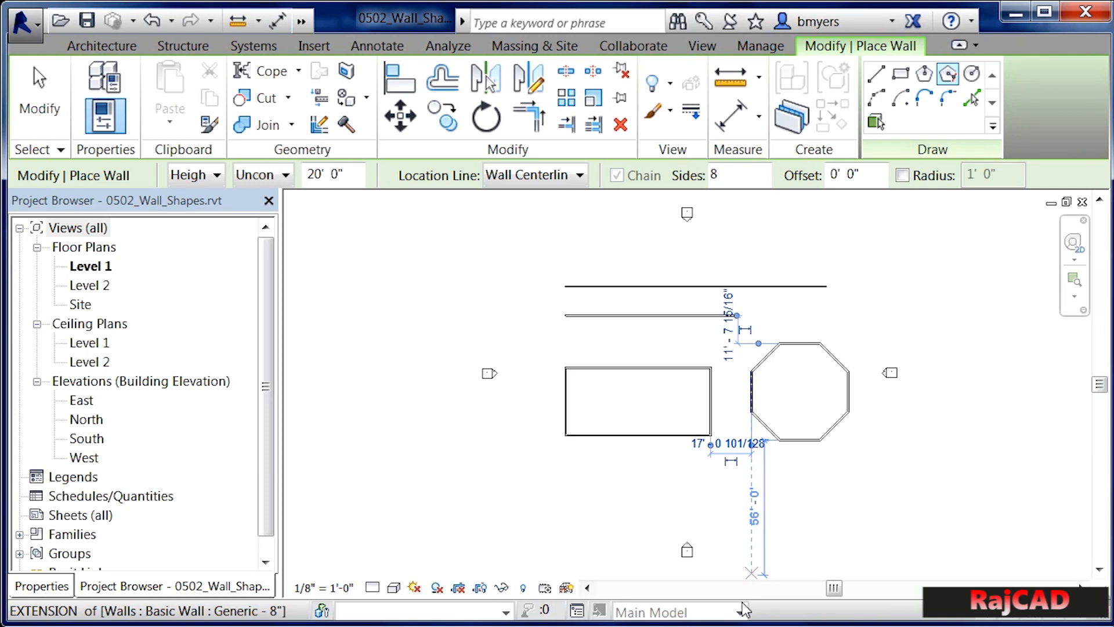
- Draw a circular wall with a radius of about 16'-0" below and between the rectangle and the octagon
{"action": "left_click", "coordinate": [972, 73]}
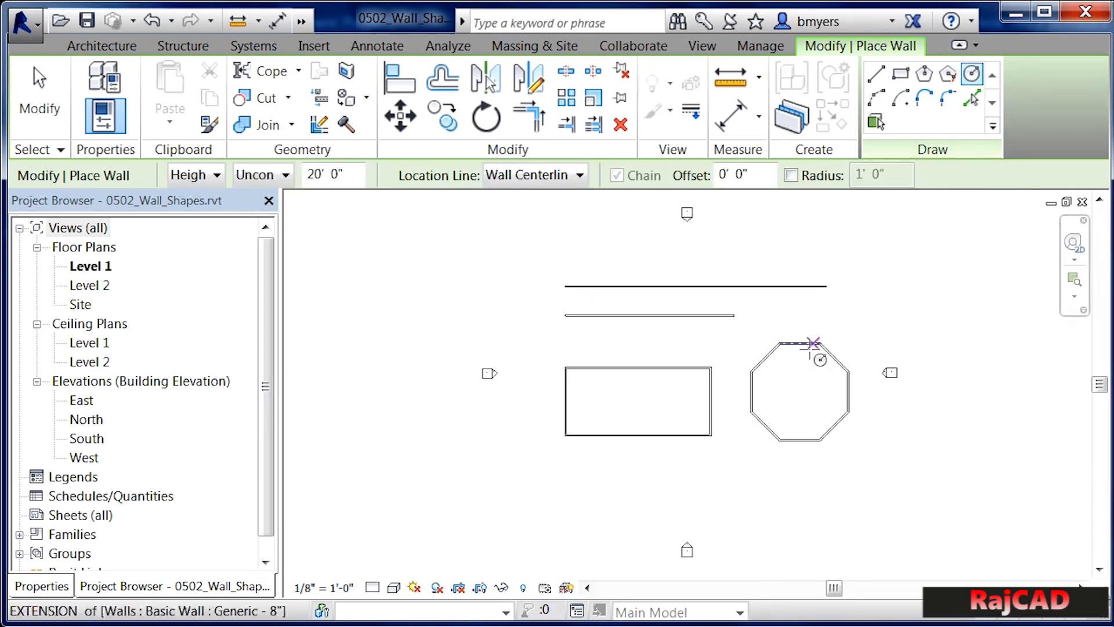
{"action": "left_click", "coordinate": [687, 488]}
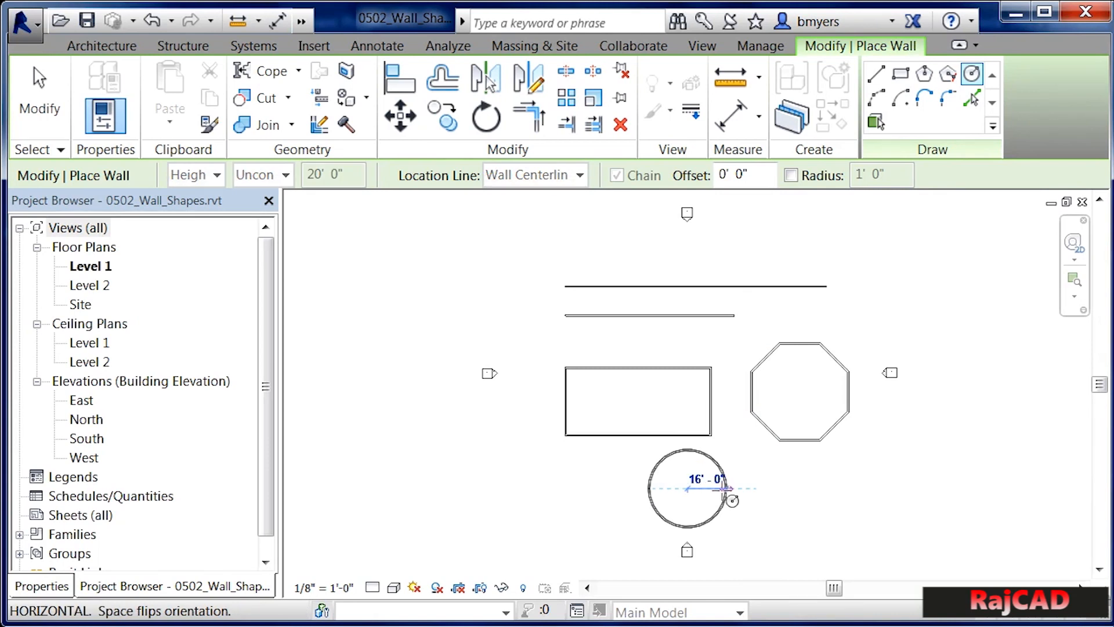
{"action": "left_click", "coordinate": [725, 488]}
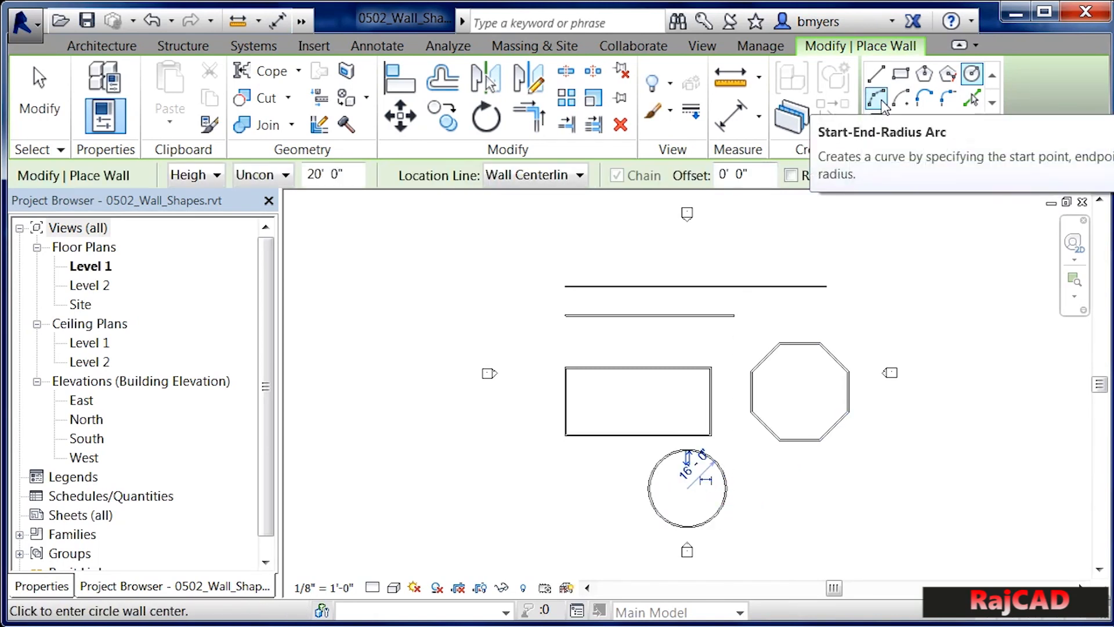
- Draw an upward-bulging start-end-radius arc wall above the 108' straight wall, and end wall placement
{"action": "left_click", "coordinate": [883, 103]}
{"action": "left_click", "coordinate": [640, 265]}
{"action": "left_click", "coordinate": [752, 234]}
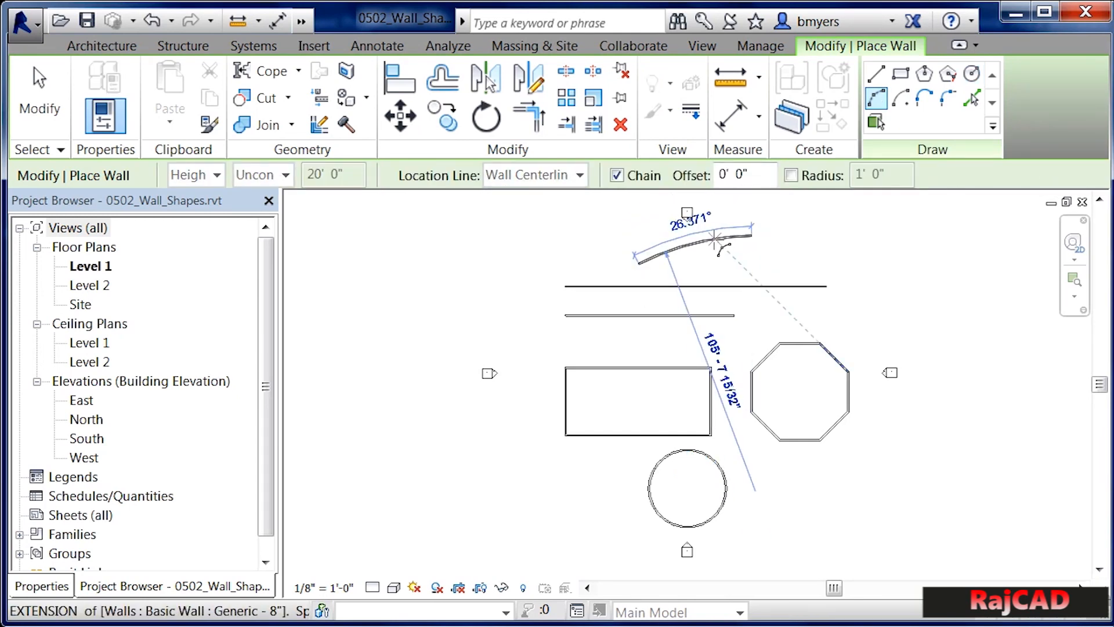
{"action": "left_click", "coordinate": [708, 233]}
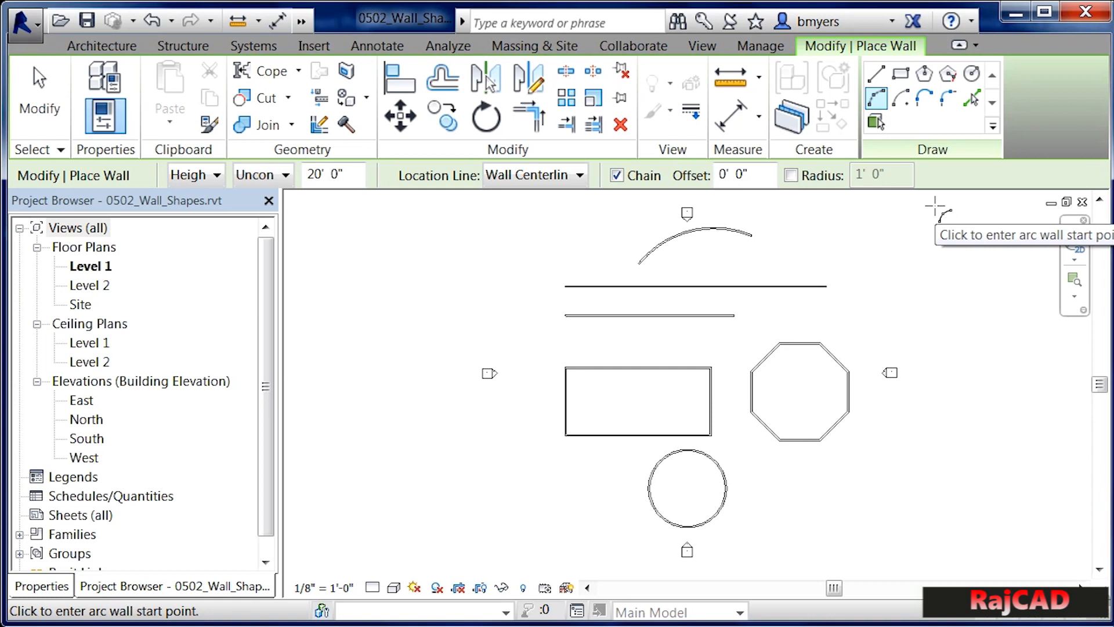
{"action": "key", "text": "Escape"}
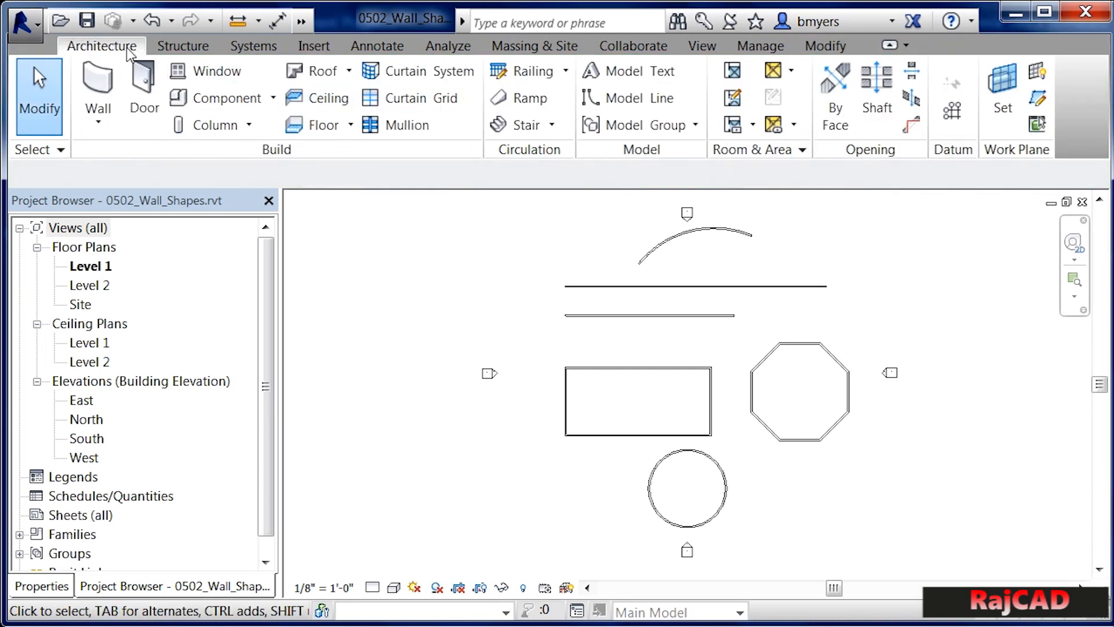
- Sketch three chained model lines above the straight walls: a horizontal line, a short upward diagonal, and another horizontal line running right
{"action": "left_click", "coordinate": [627, 100]}
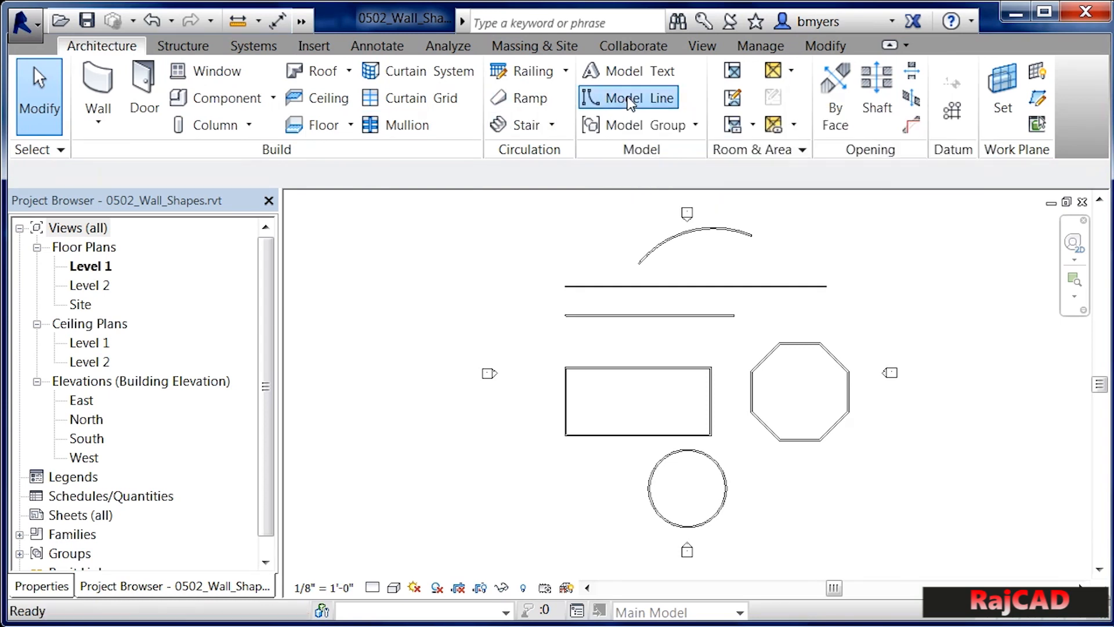
{"action": "left_click", "coordinate": [709, 258]}
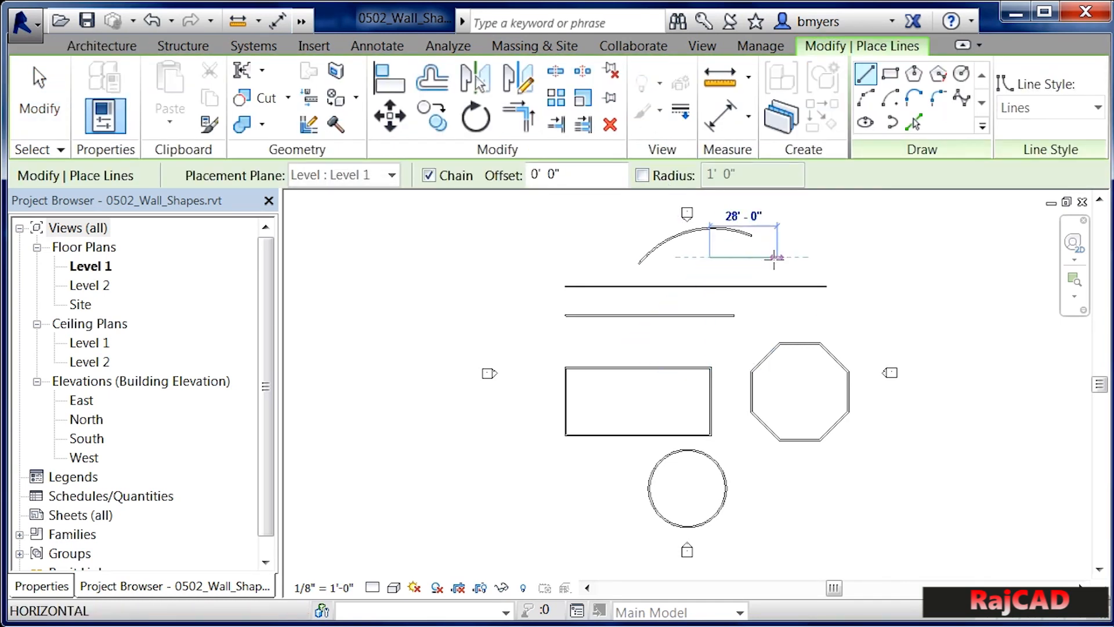
{"action": "left_click", "coordinate": [835, 257]}
{"action": "left_click", "coordinate": [862, 231]}
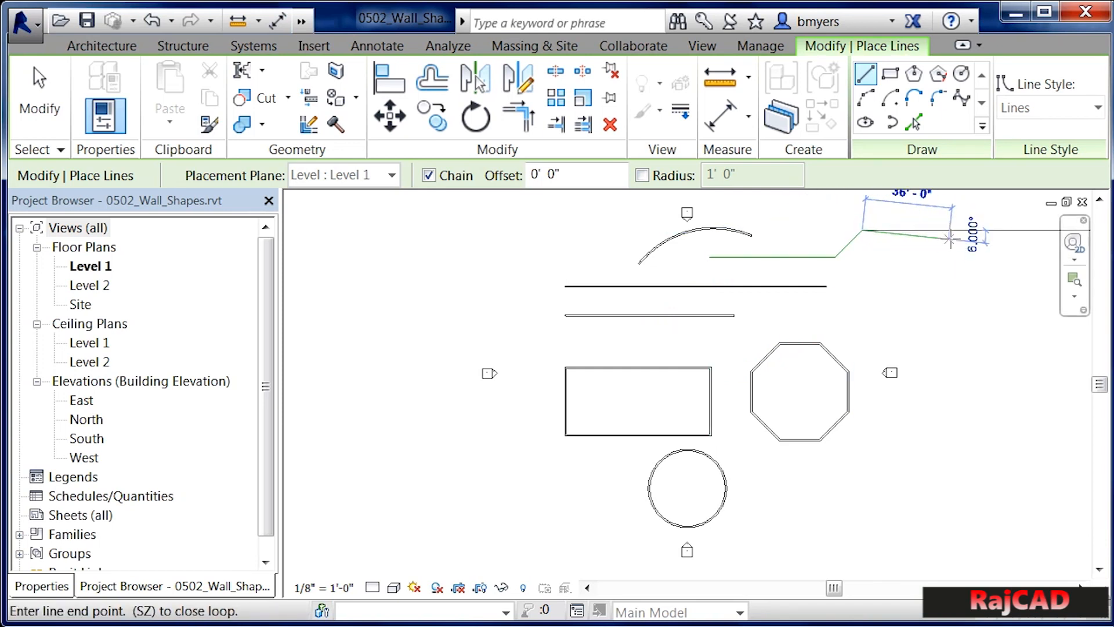
{"action": "left_click", "coordinate": [951, 231]}
{"action": "key", "text": "Escape"}
{"action": "key", "text": "Escape"}
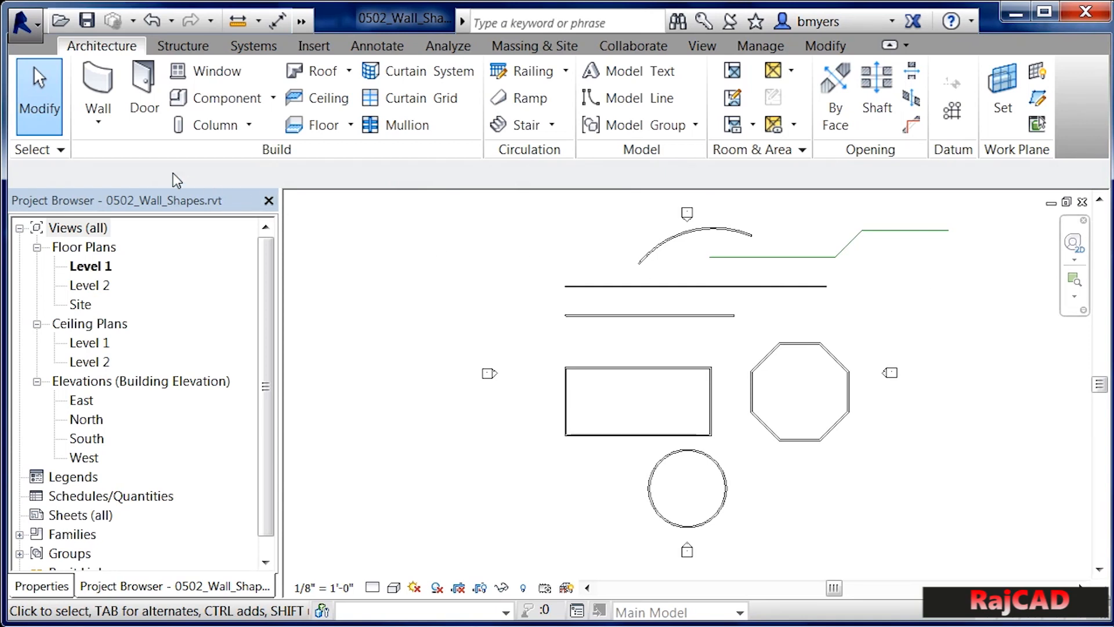
- Create architectural walls along the three chained model lines using Pick Lines, and leave the command
{"action": "left_click", "coordinate": [110, 120]}
{"action": "left_click", "coordinate": [157, 163]}
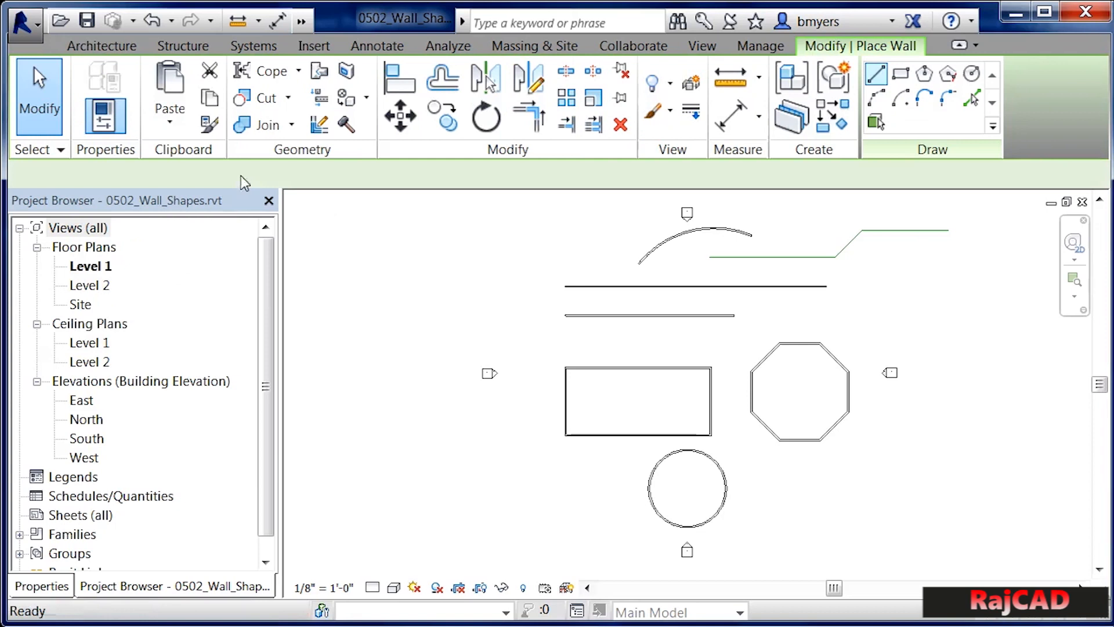
{"action": "left_click", "coordinate": [971, 97]}
{"action": "scroll", "coordinate": [852, 241], "scroll_direction": "up", "scroll_amount": 3}
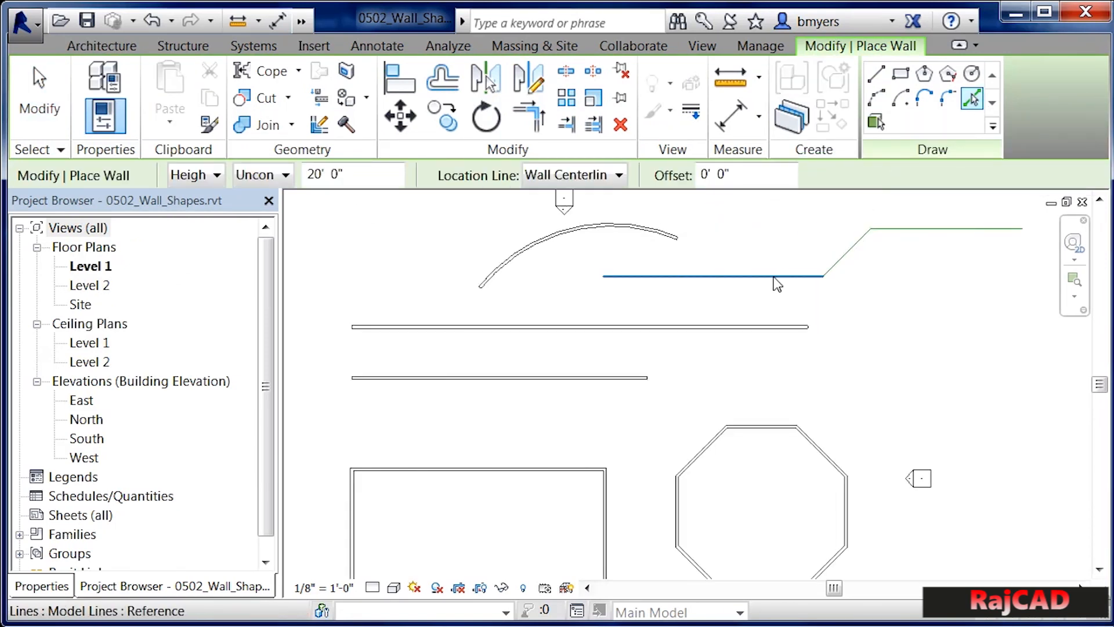
{"action": "left_click", "coordinate": [771, 277]}
{"action": "left_click", "coordinate": [851, 260]}
{"action": "left_click", "coordinate": [907, 229]}
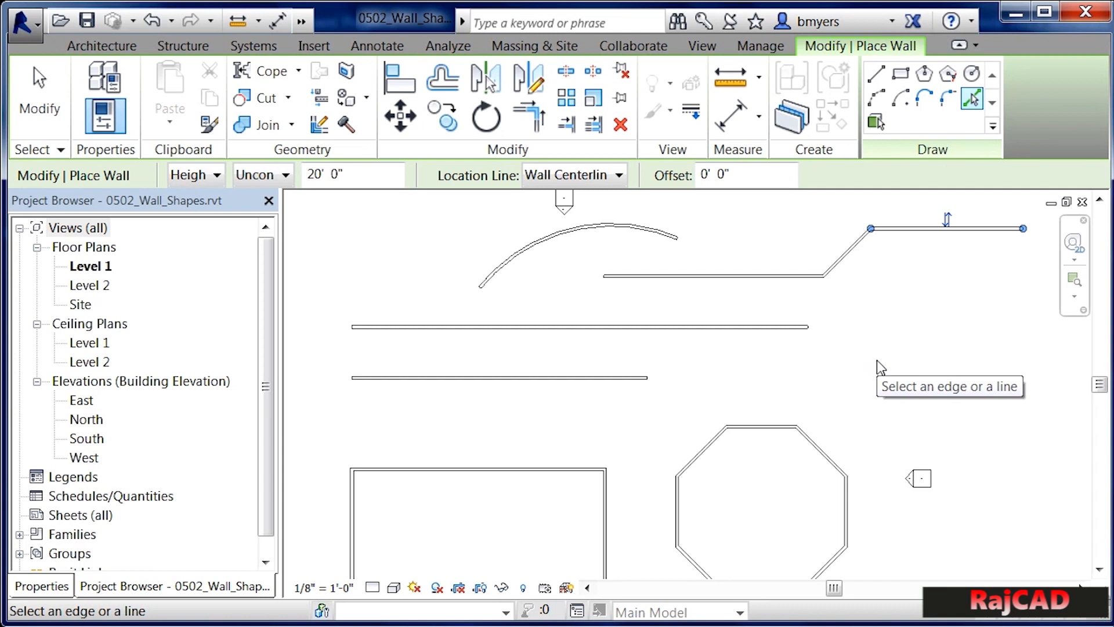
{"action": "key", "text": "Escape"}
{"action": "key", "text": "Escape"}
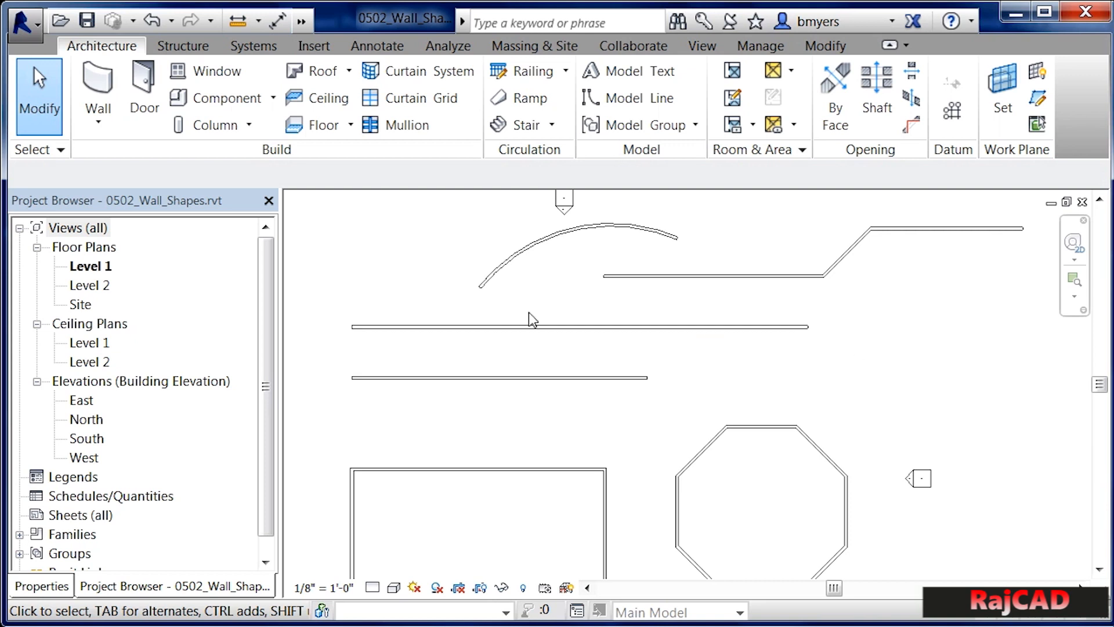
- Round the rectangular enclosure's upper-left corner with a Fillet Arc wall of 8' radius, and leave the command
{"action": "left_click", "coordinate": [96, 114]}
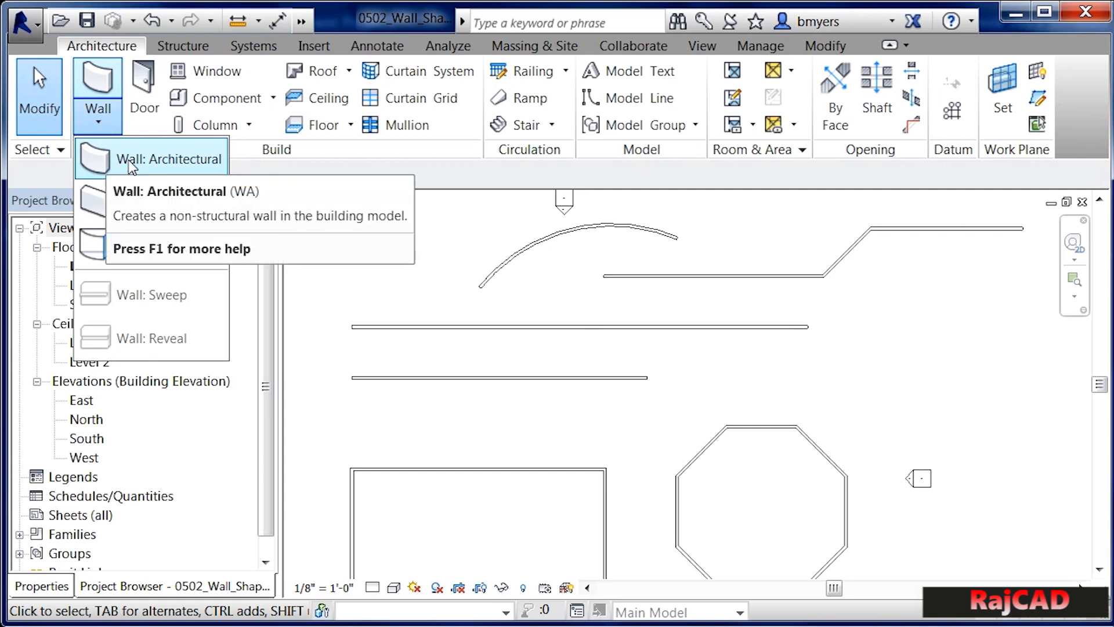
{"action": "left_click", "coordinate": [152, 161]}
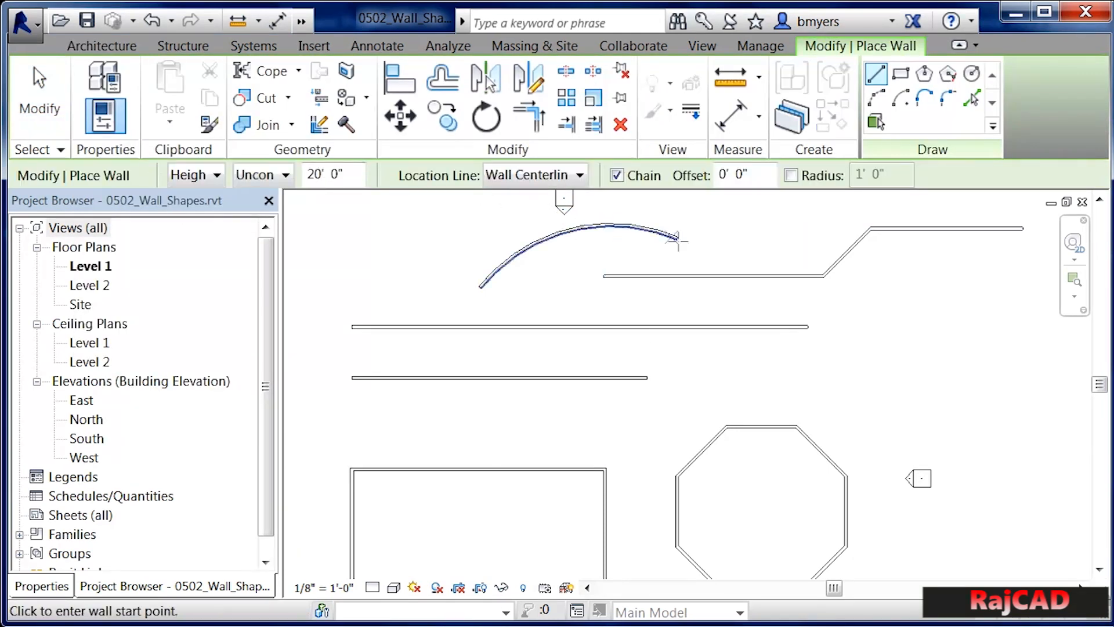
{"action": "left_click", "coordinate": [948, 99]}
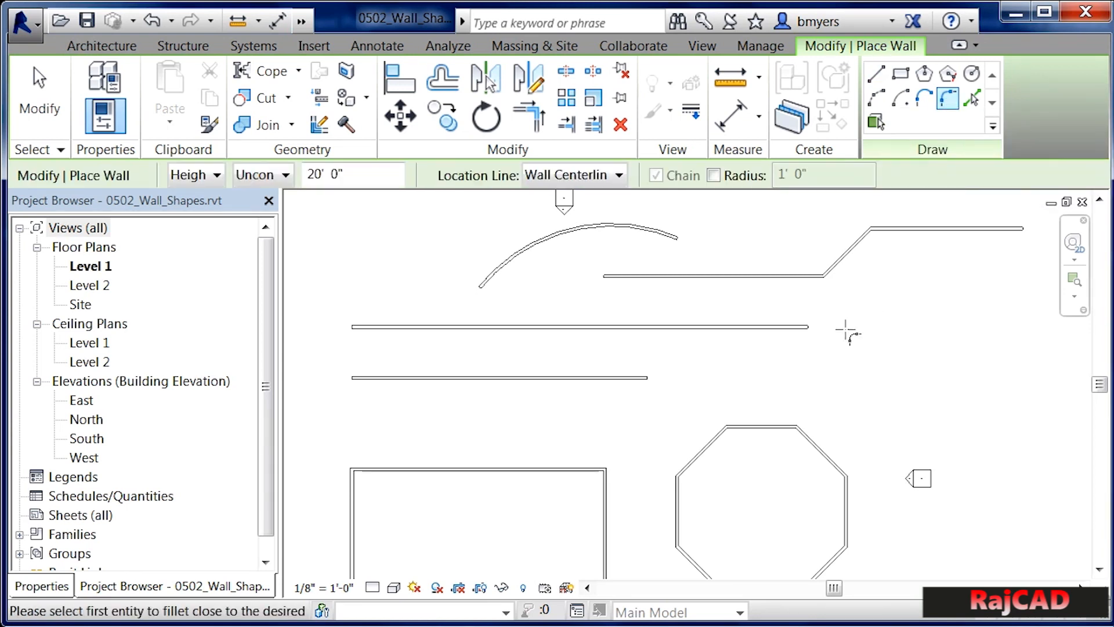
{"action": "left_click", "coordinate": [714, 176]}
{"action": "left_click", "coordinate": [777, 175]}
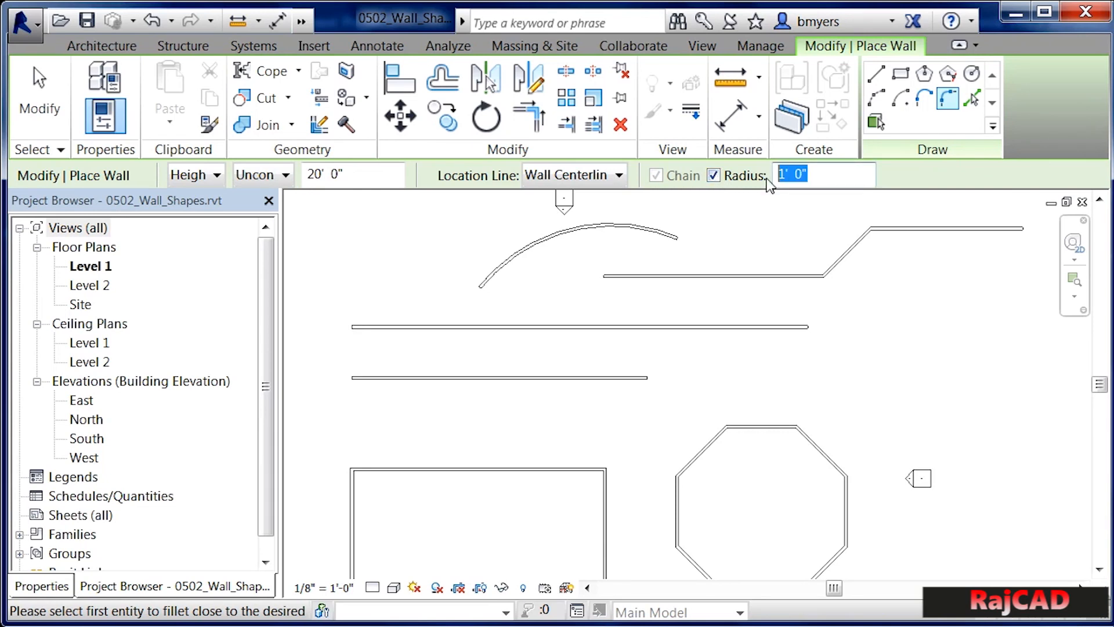
{"action": "type", "text": "8"}
{"action": "left_click", "coordinate": [383, 469]}
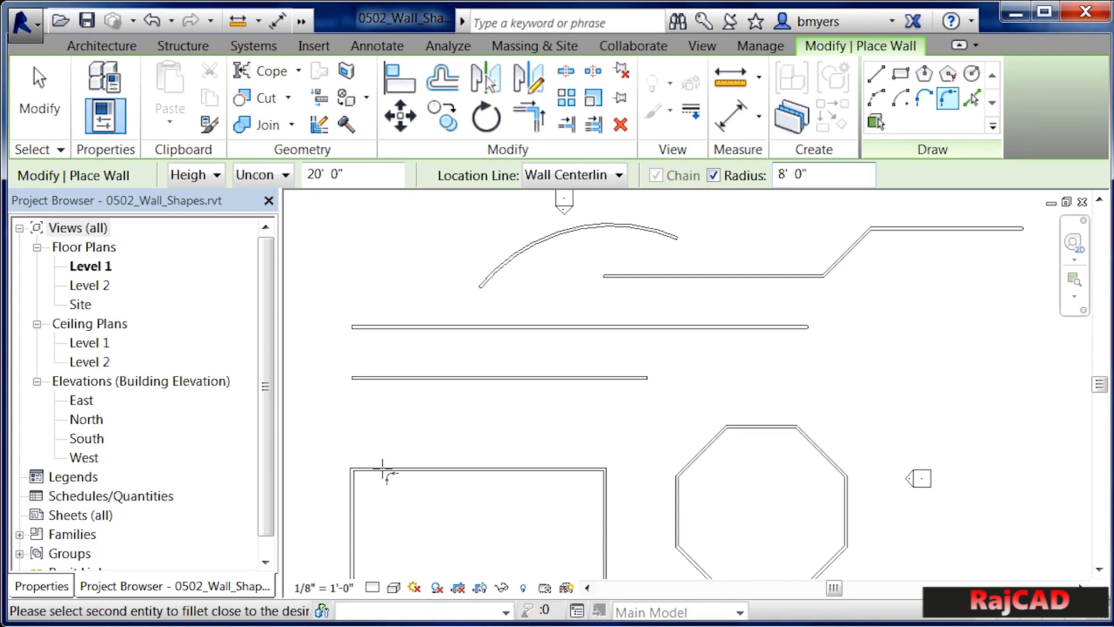
{"action": "left_click", "coordinate": [351, 498]}
{"action": "left_click", "coordinate": [344, 498]}
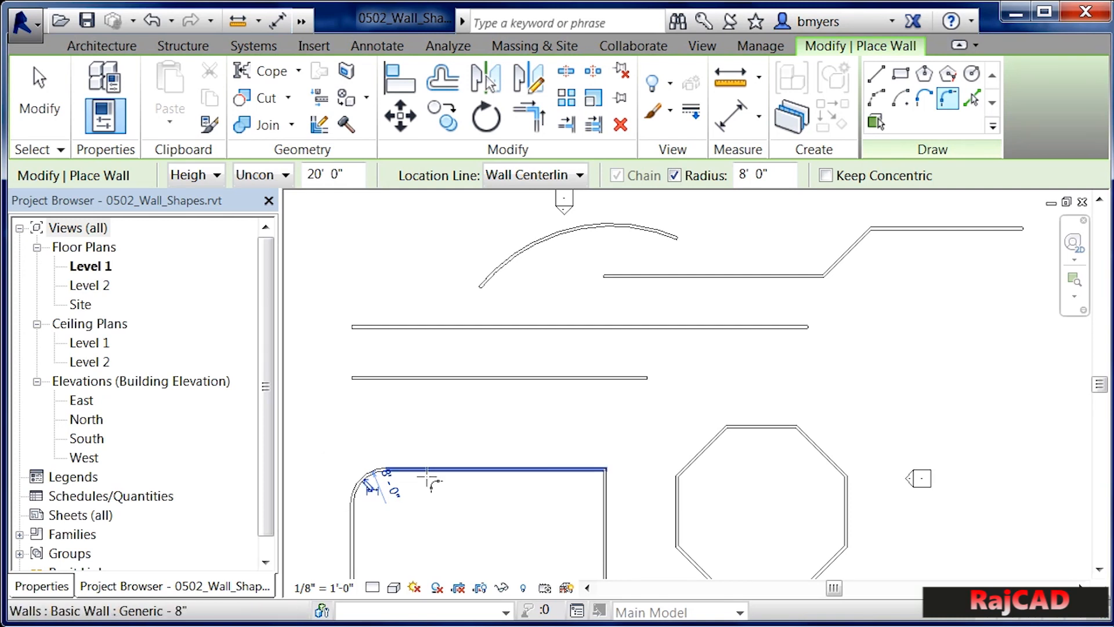
{"action": "key", "text": "Escape"}
{"action": "key", "text": "Escape"}
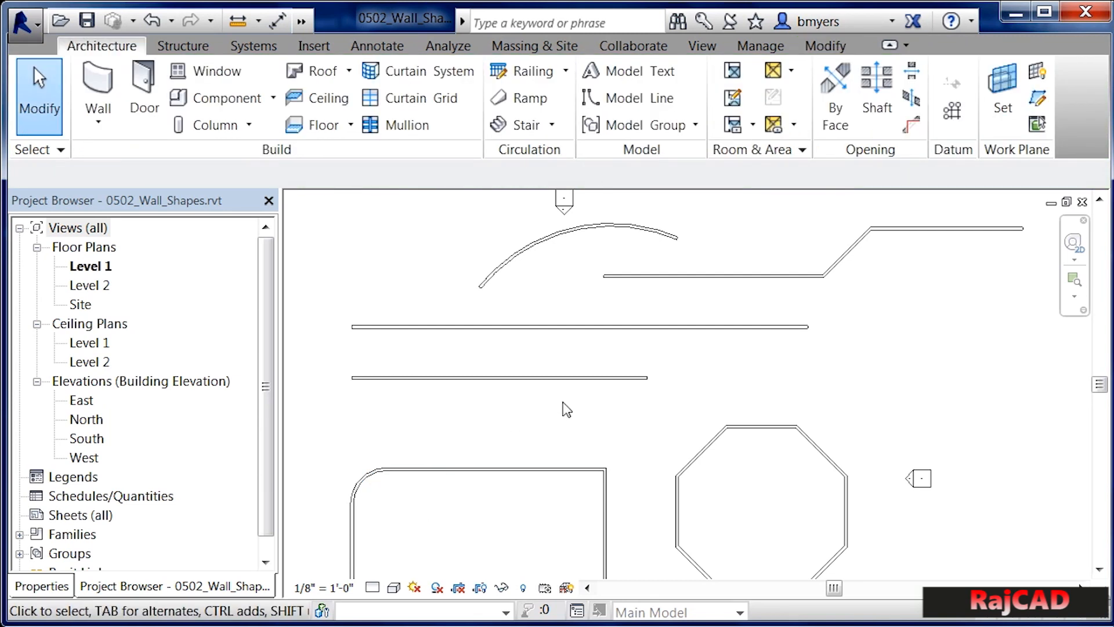
- Open the default 3D view to inspect all the wall shapes drawn so far
{"action": "scroll", "coordinate": [633, 354], "scroll_direction": "down", "scroll_amount": 2}
{"action": "scroll", "coordinate": [625, 389], "scroll_direction": "down", "scroll_amount": 1}
{"action": "middle_click_drag", "start_coordinate": [620, 396], "coordinate": [634, 355]}
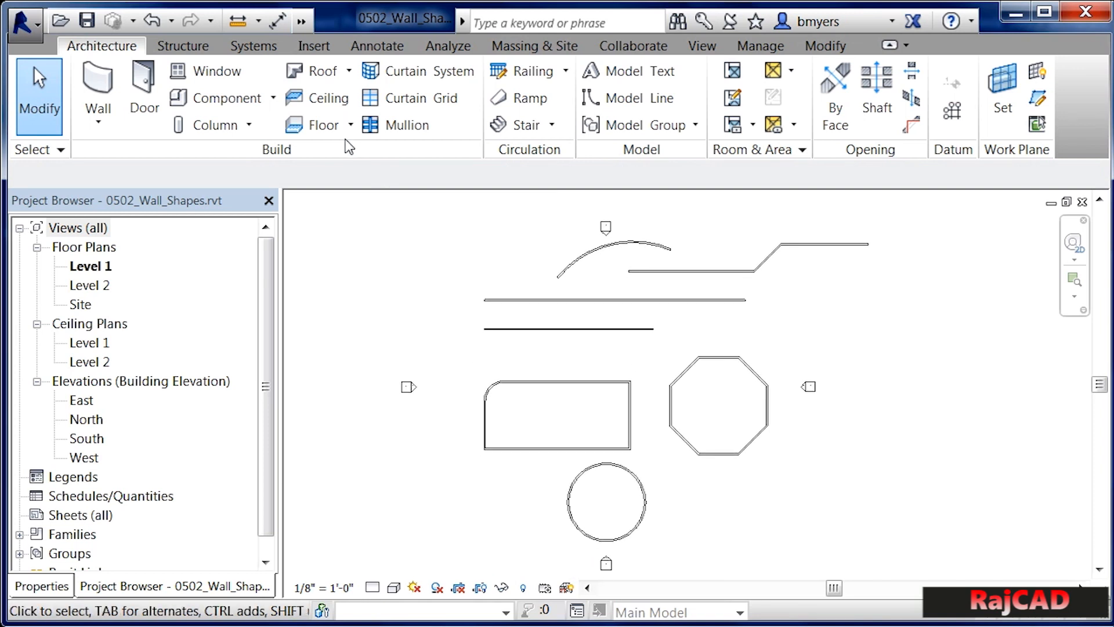
{"action": "left_click", "coordinate": [304, 23]}
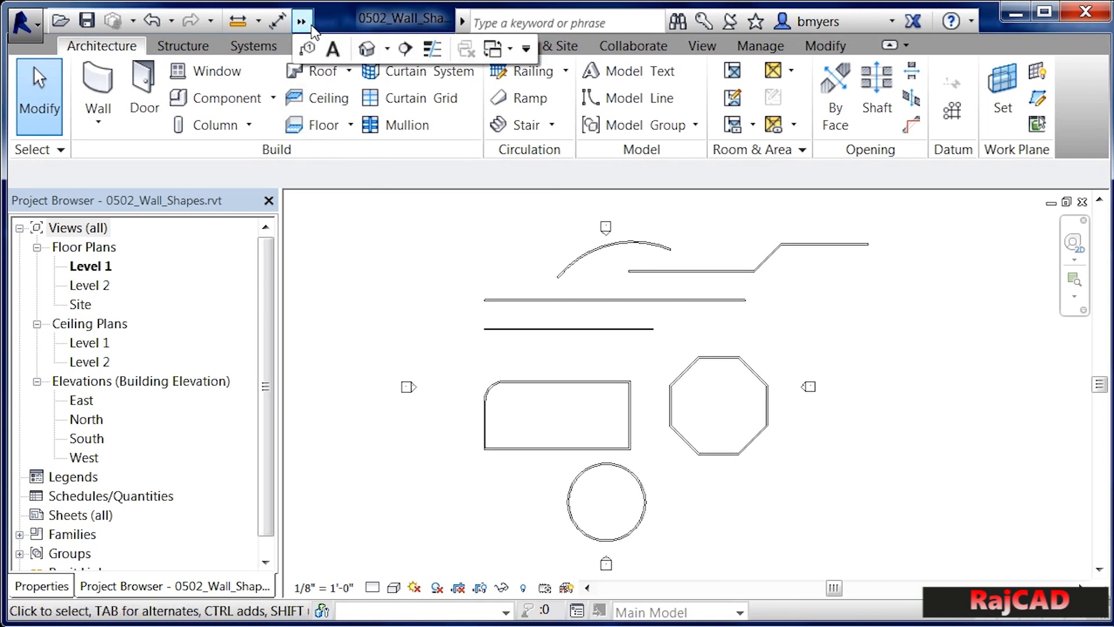
{"action": "left_click", "coordinate": [367, 50]}
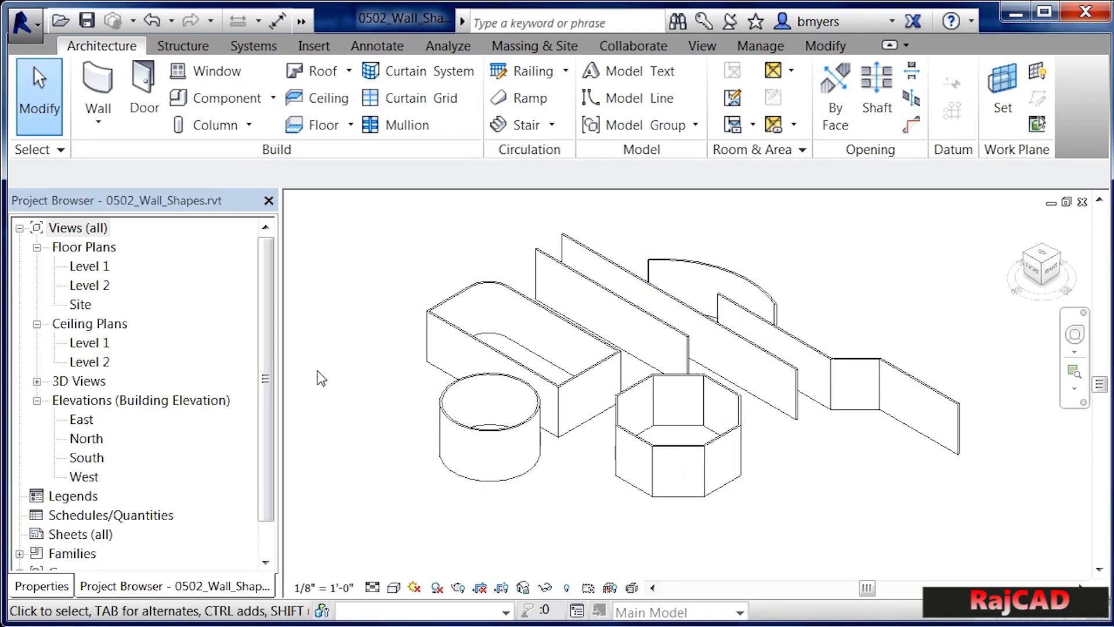
{"action": "left_click", "coordinate": [111, 125]}
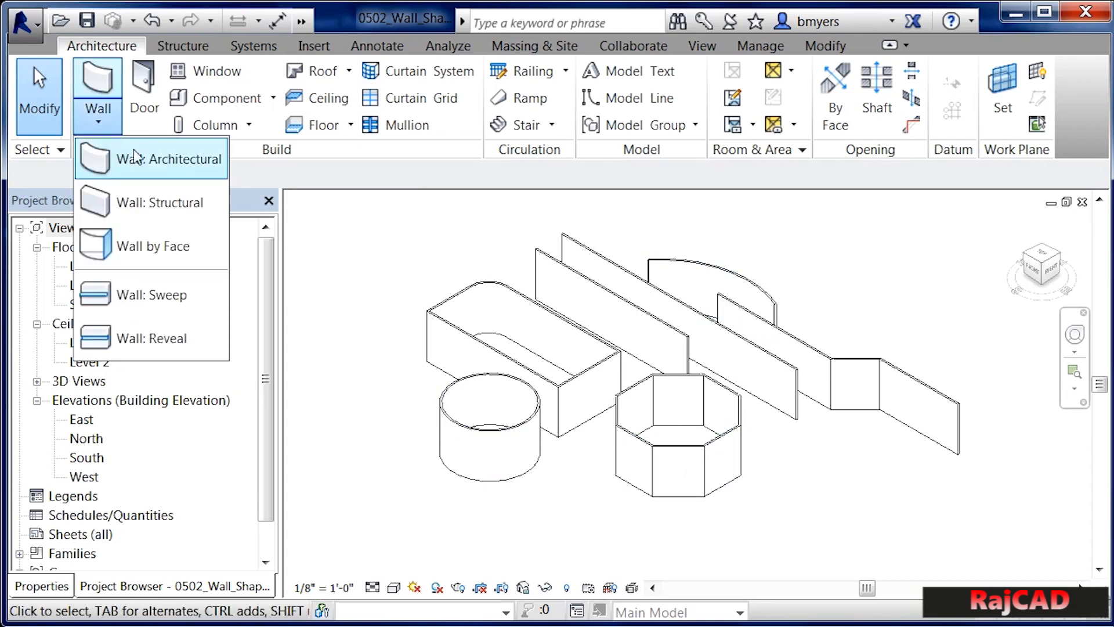
{"action": "left_click", "coordinate": [182, 164]}
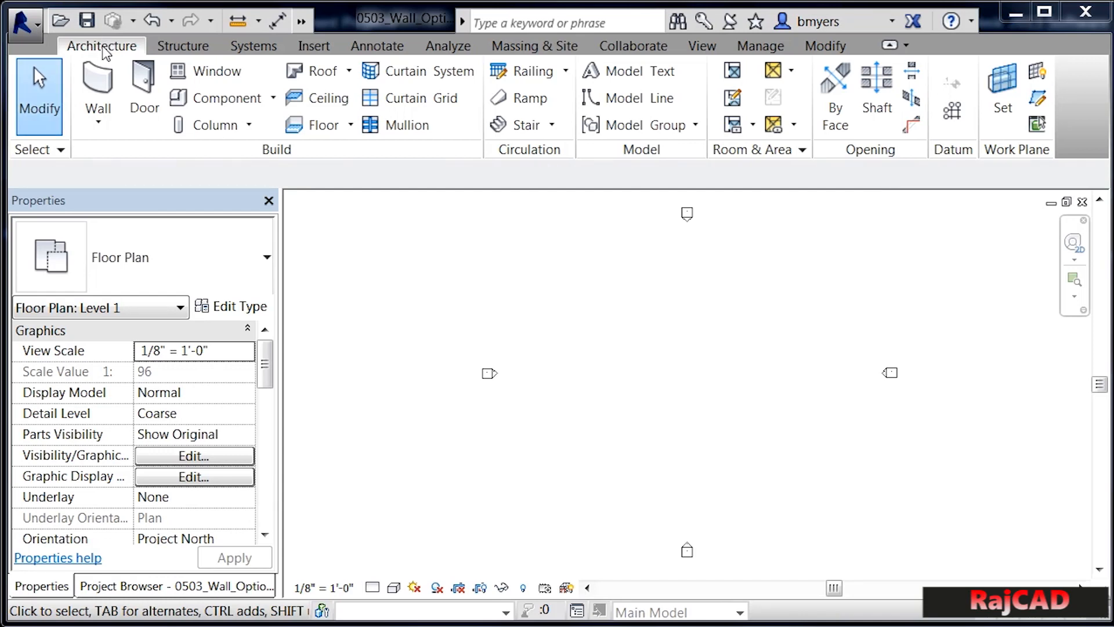
- Start an architectural wall in the 0503 wall options project's Level 1 plan, with an Unconnected height of 12'
{"action": "left_click", "coordinate": [96, 123]}
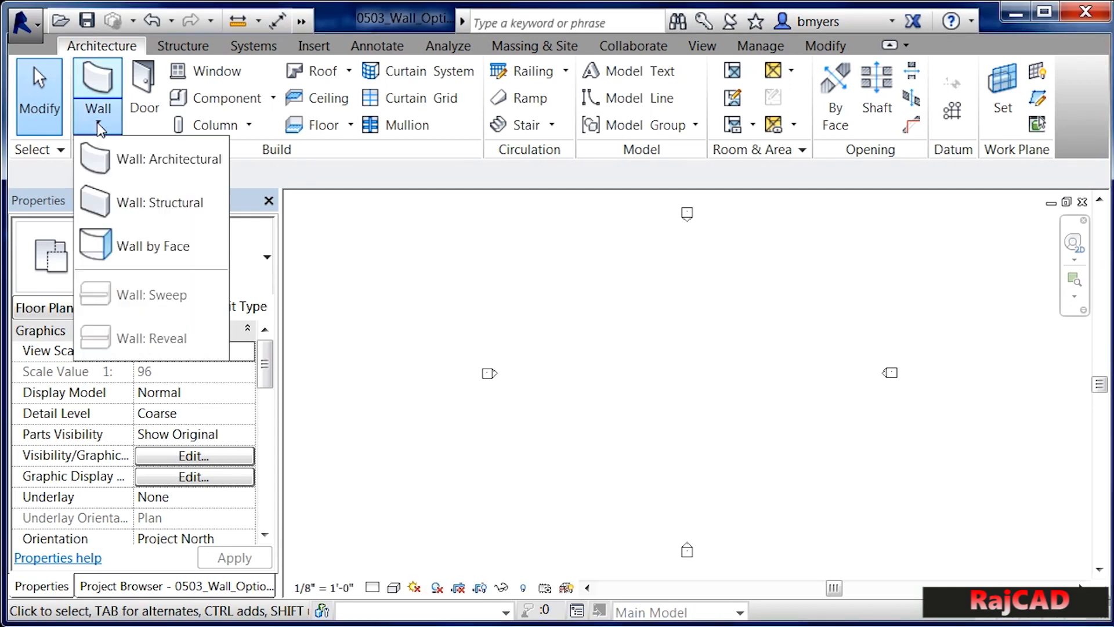
{"action": "left_click", "coordinate": [141, 165]}
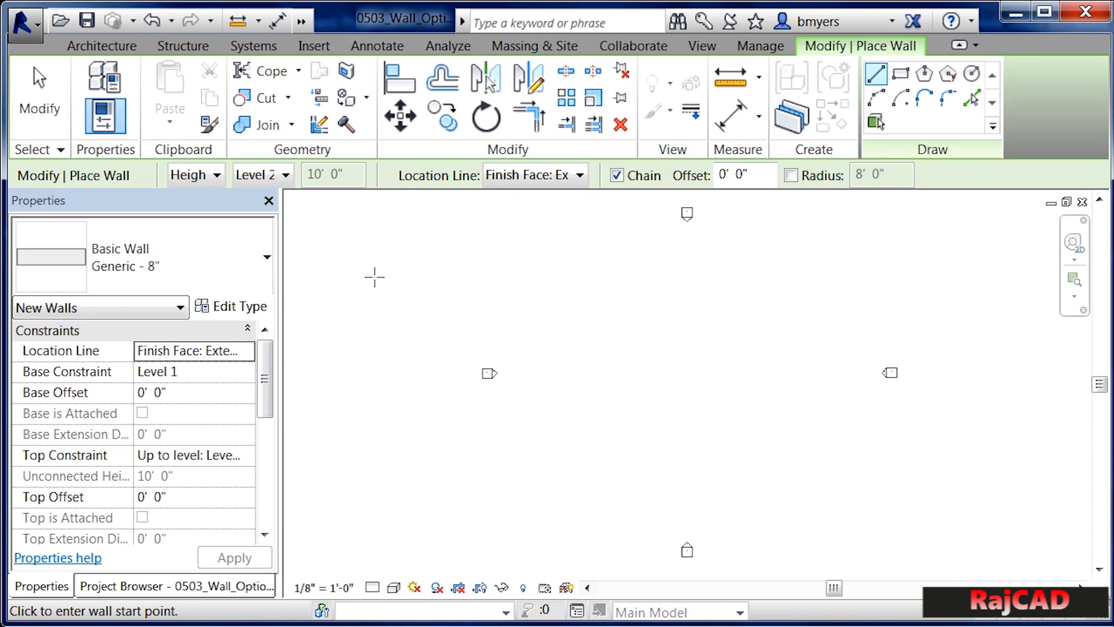
{"action": "left_click", "coordinate": [216, 175]}
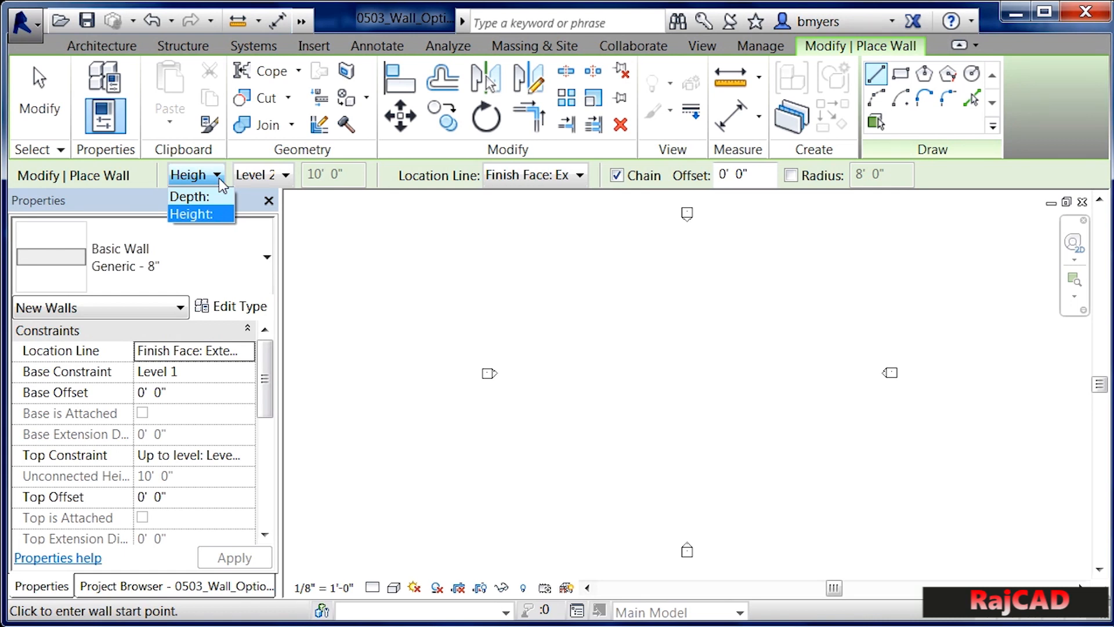
{"action": "left_click", "coordinate": [200, 213]}
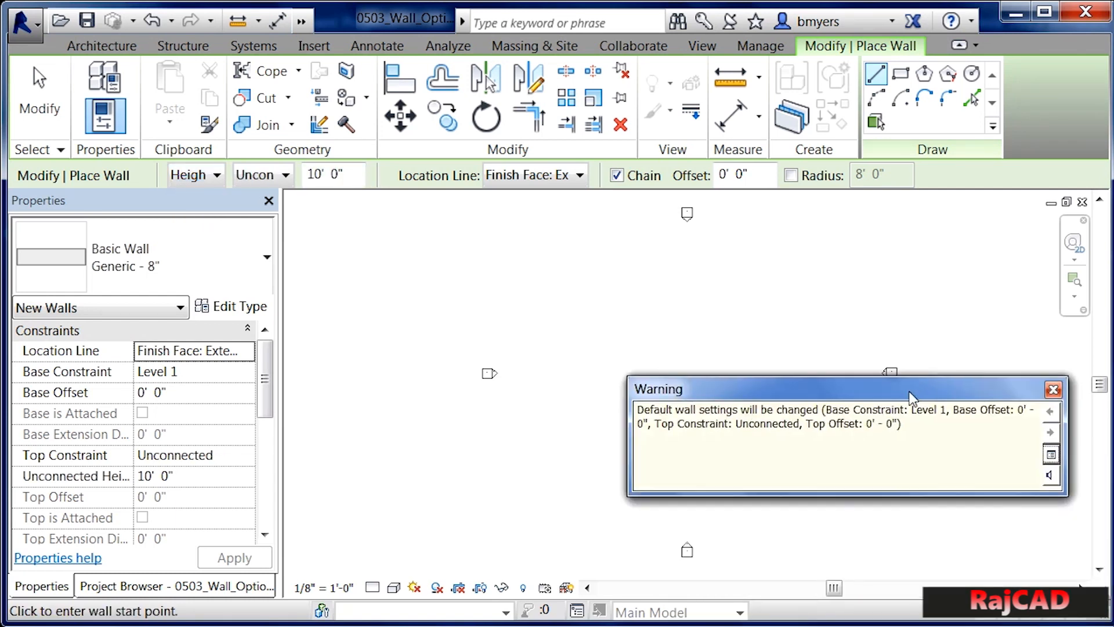
{"action": "left_click", "coordinate": [1053, 389]}
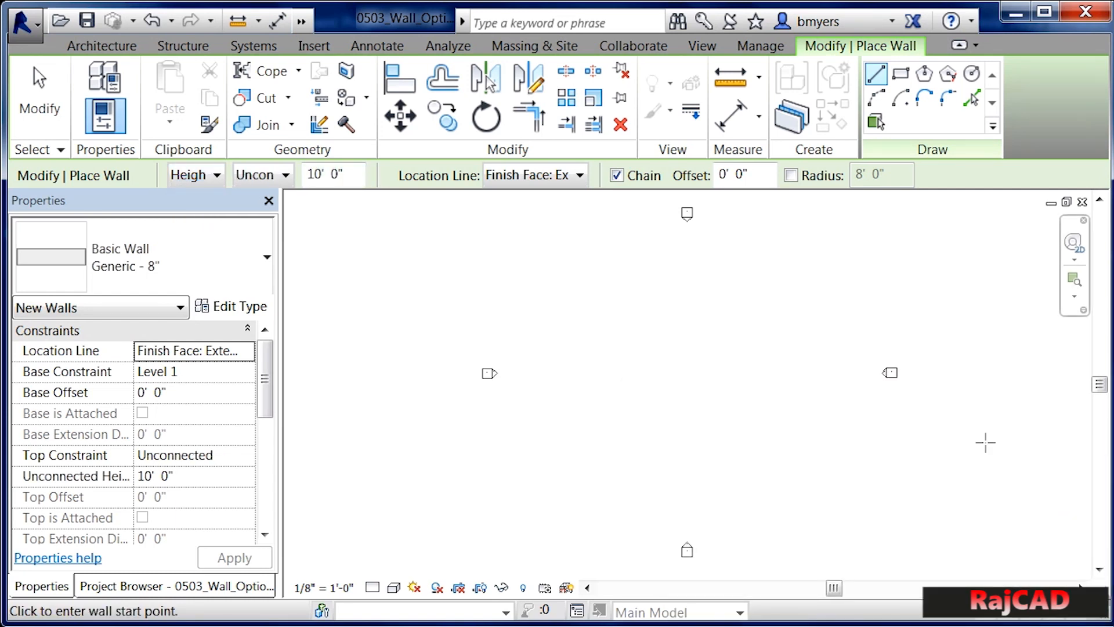
{"action": "left_click", "coordinate": [284, 175]}
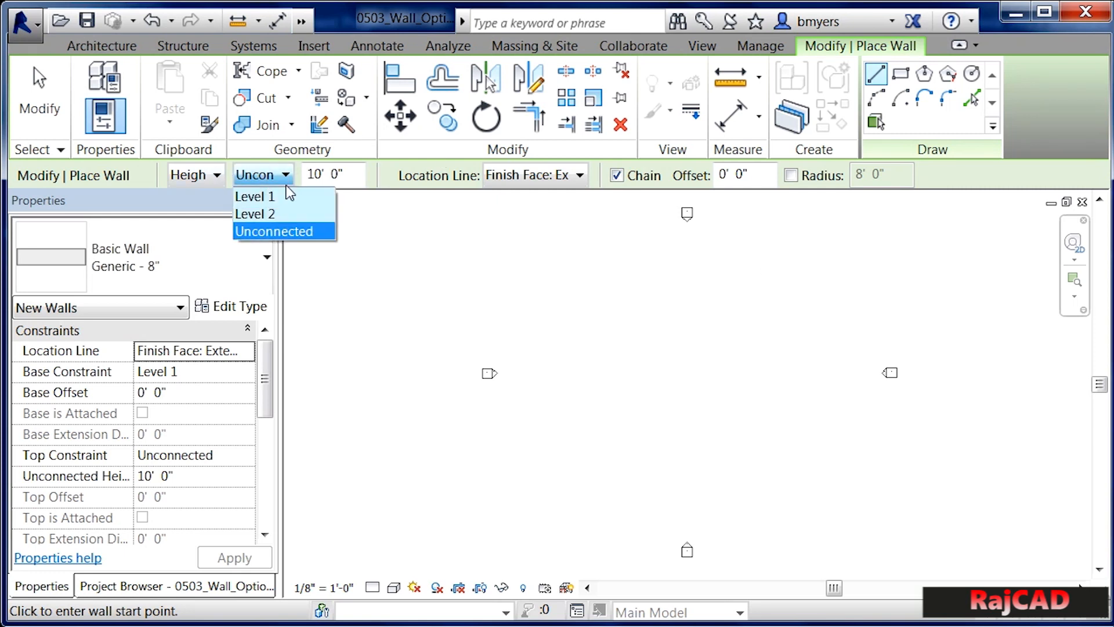
{"action": "left_click", "coordinate": [290, 231]}
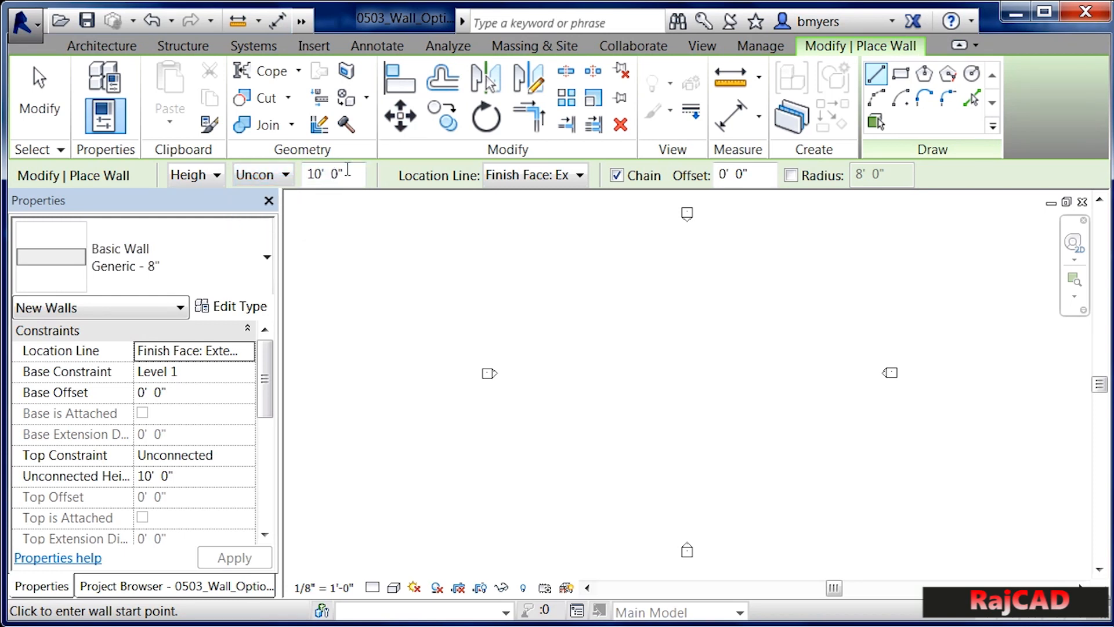
{"action": "left_click", "coordinate": [317, 174]}
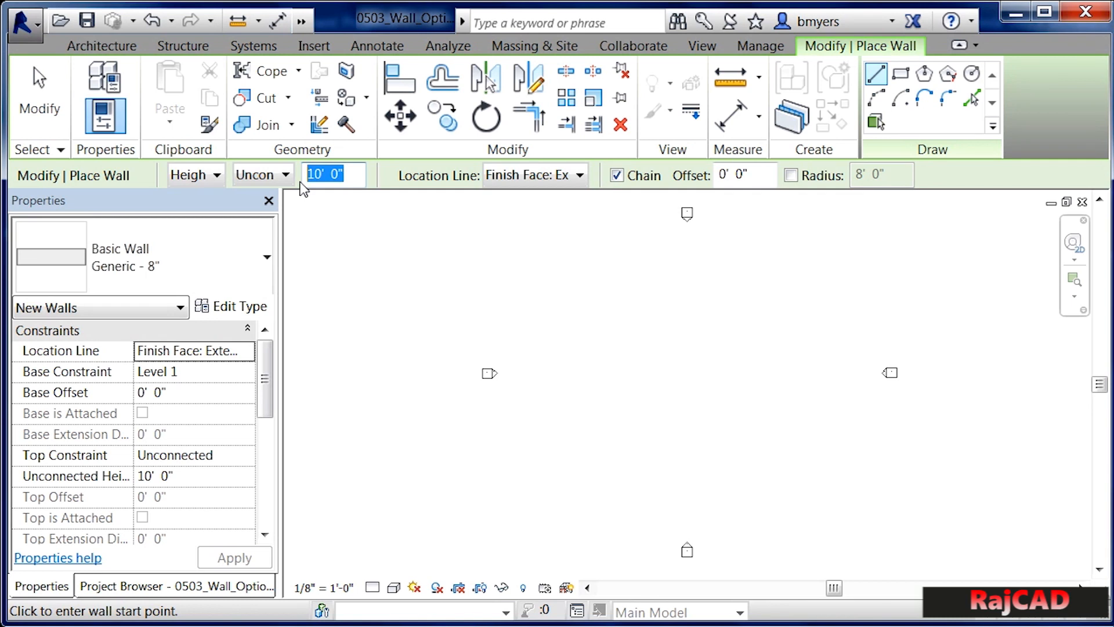
{"action": "type", "text": "12"}
- Draw one horizontal wall about 40' long, located by Finish Face: Exterior, in the upper part of the plan, and end the chain
{"action": "left_click", "coordinate": [566, 290]}
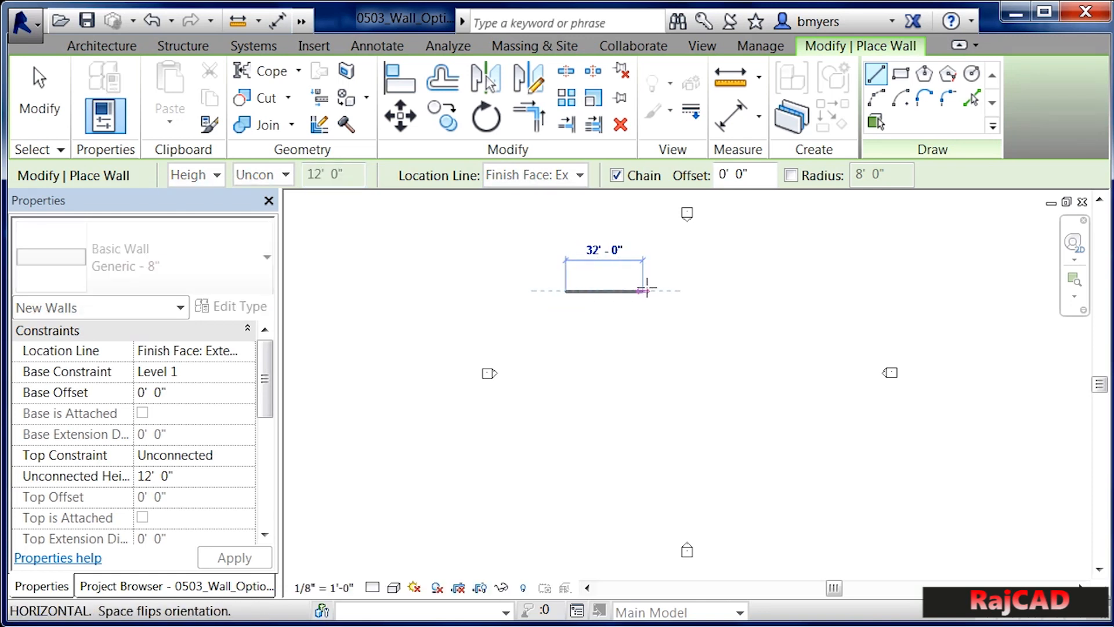
{"action": "scroll", "coordinate": [718, 290], "scroll_direction": "up", "scroll_amount": 1}
{"action": "scroll", "coordinate": [713, 292], "scroll_direction": "up", "scroll_amount": 2}
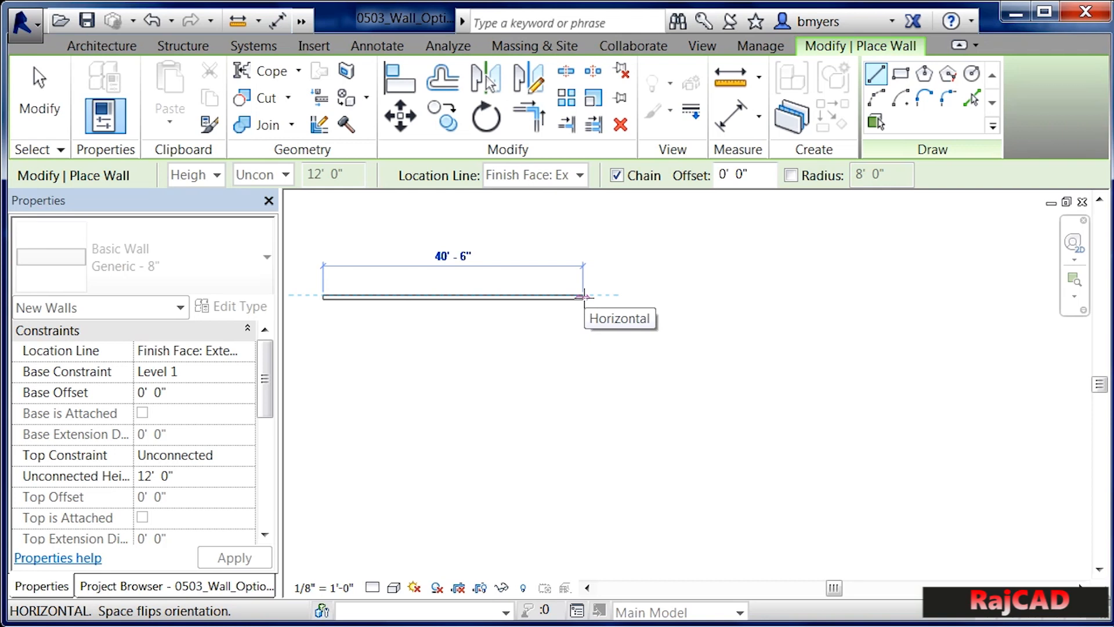
{"action": "scroll", "coordinate": [580, 297], "scroll_direction": "up", "scroll_amount": 5}
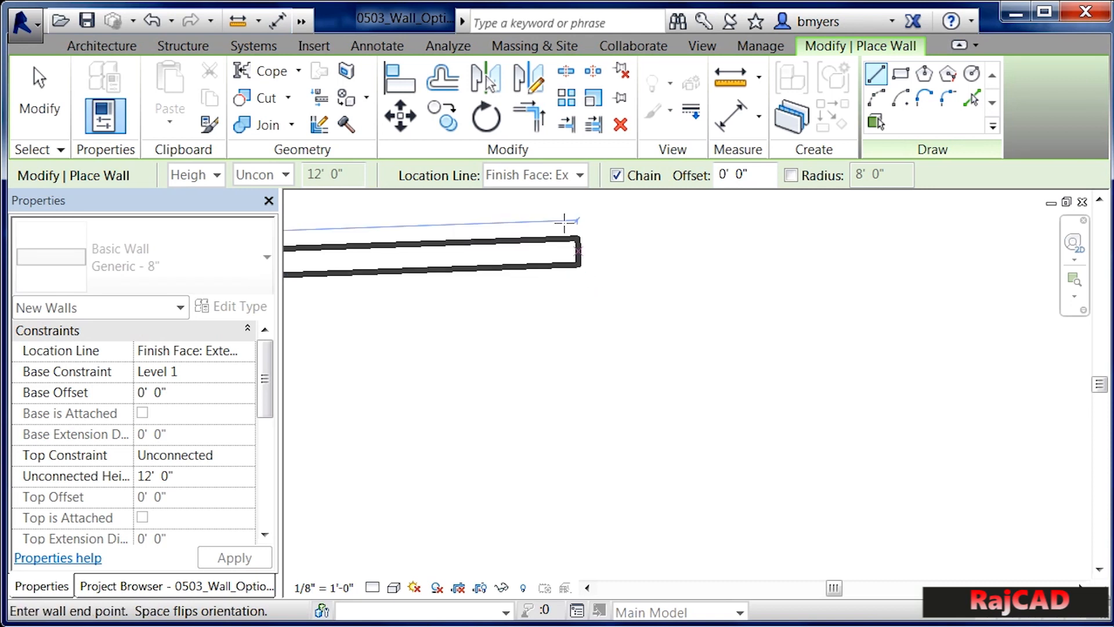
{"action": "left_click", "coordinate": [500, 198]}
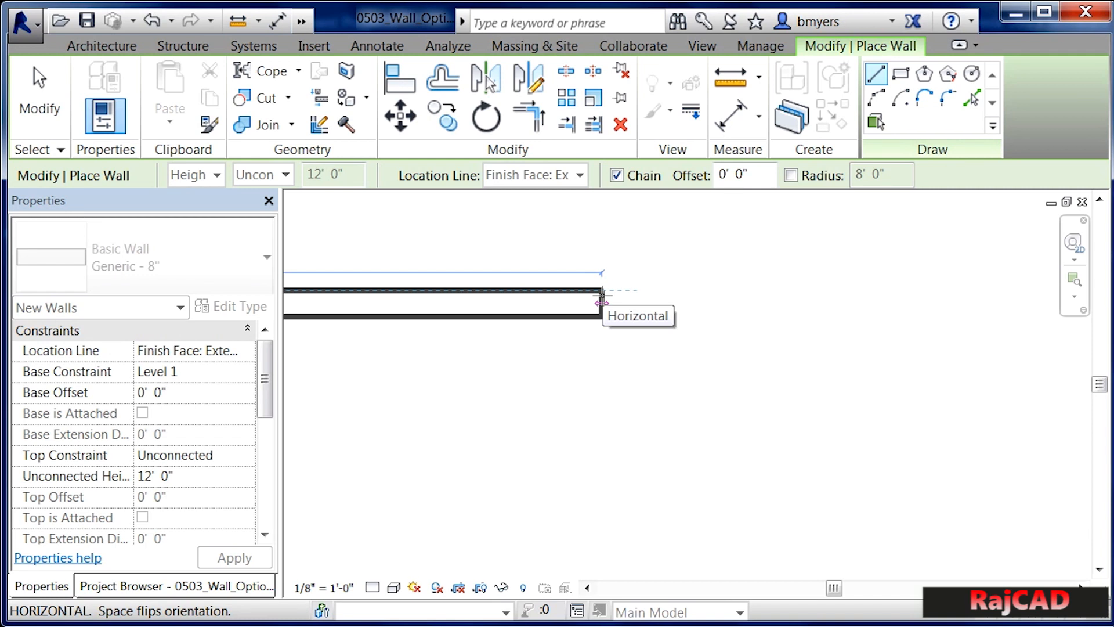
{"action": "left_click", "coordinate": [602, 296]}
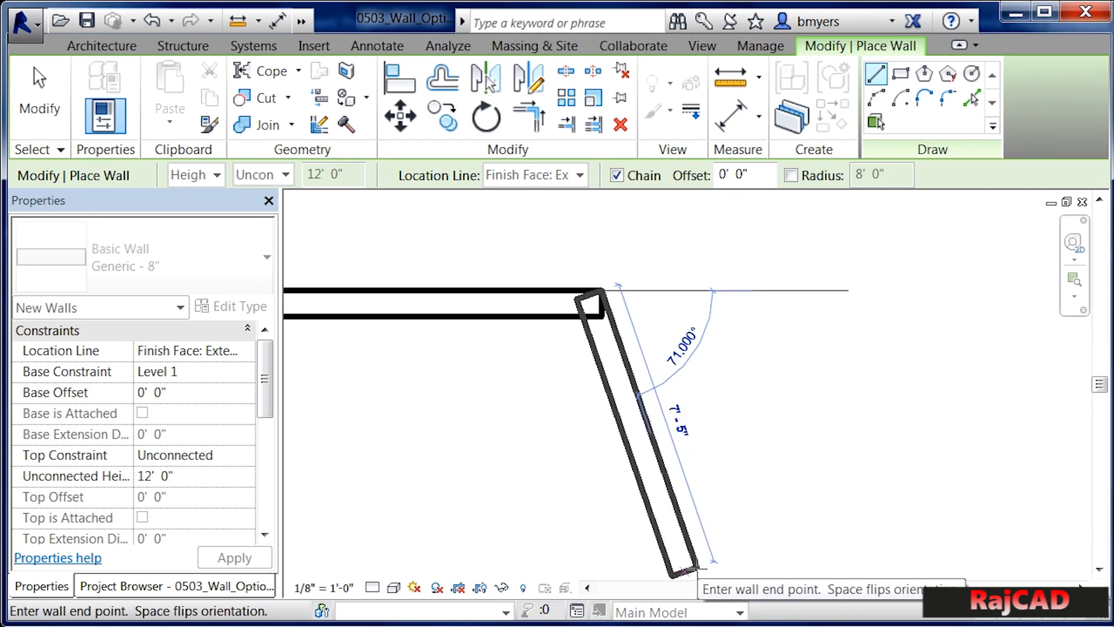
{"action": "key", "text": "Escape"}
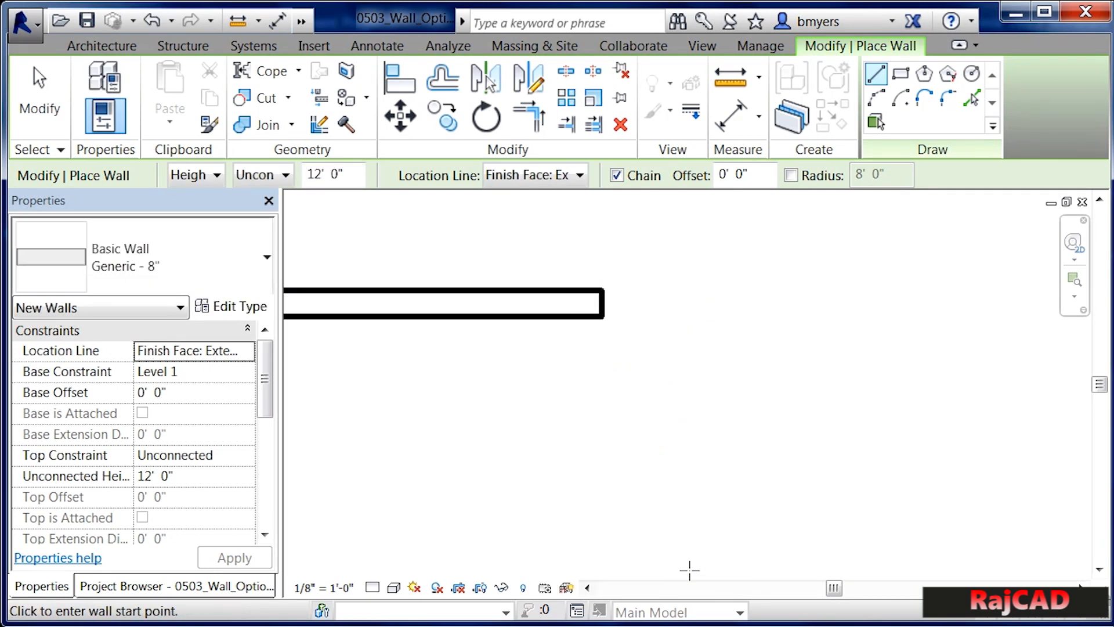
- Set the Location Line for new walls to Wall Centerline
{"action": "left_click", "coordinate": [577, 176]}
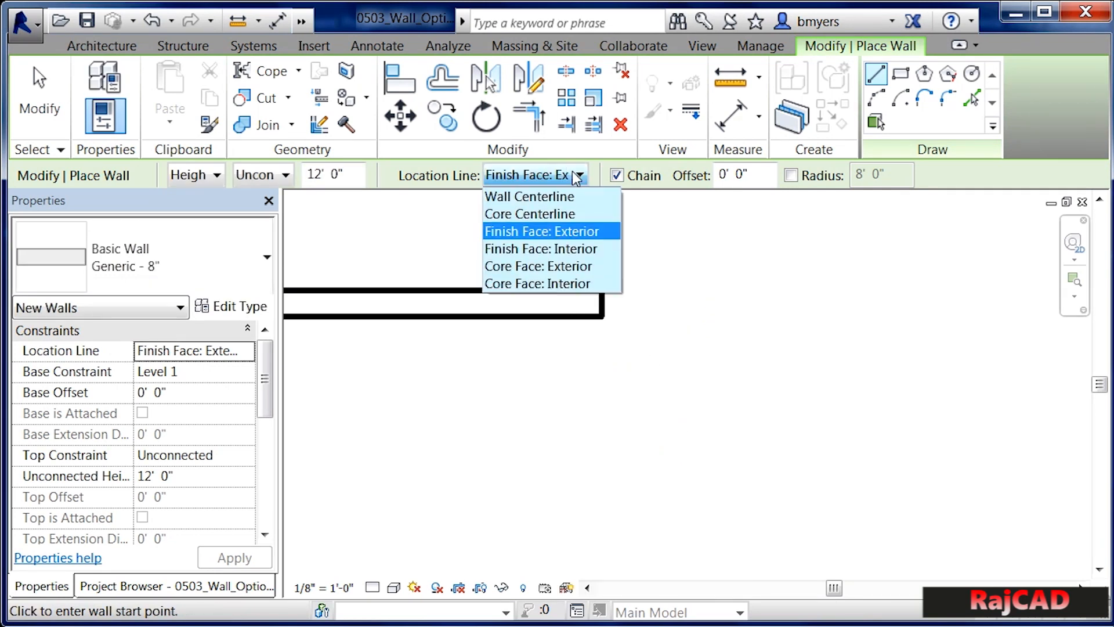
{"action": "left_click", "coordinate": [549, 200]}
{"action": "key", "text": "Down"}
{"action": "key", "text": "Down"}
{"action": "key", "text": "Down"}
{"action": "key", "text": "Down"}
{"action": "key", "text": "Down"}
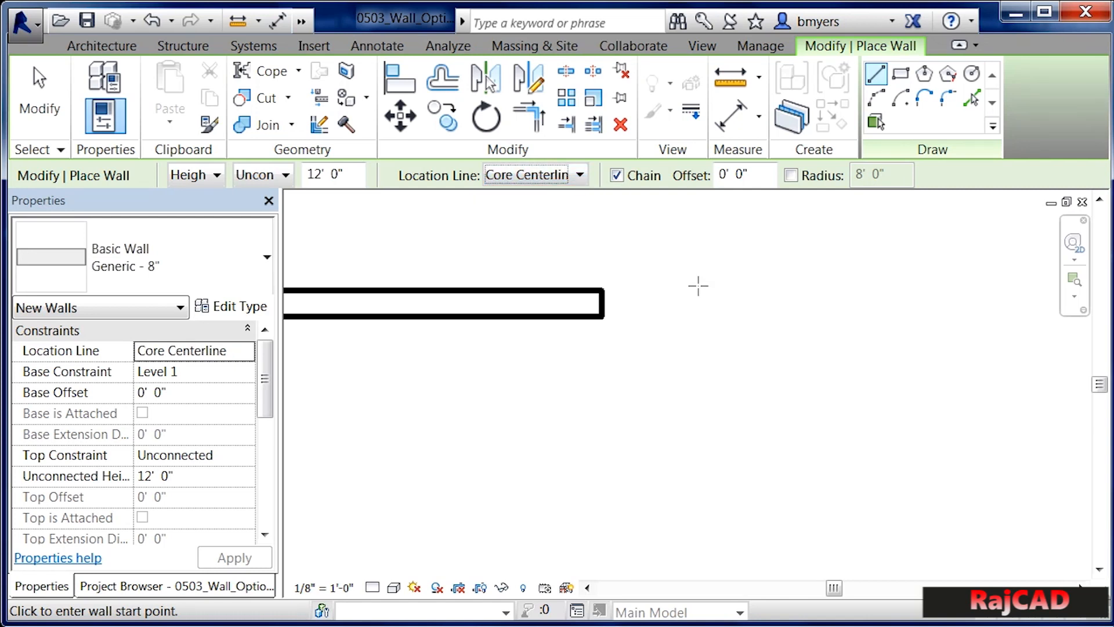
{"action": "left_click", "coordinate": [582, 173]}
{"action": "left_click", "coordinate": [549, 196]}
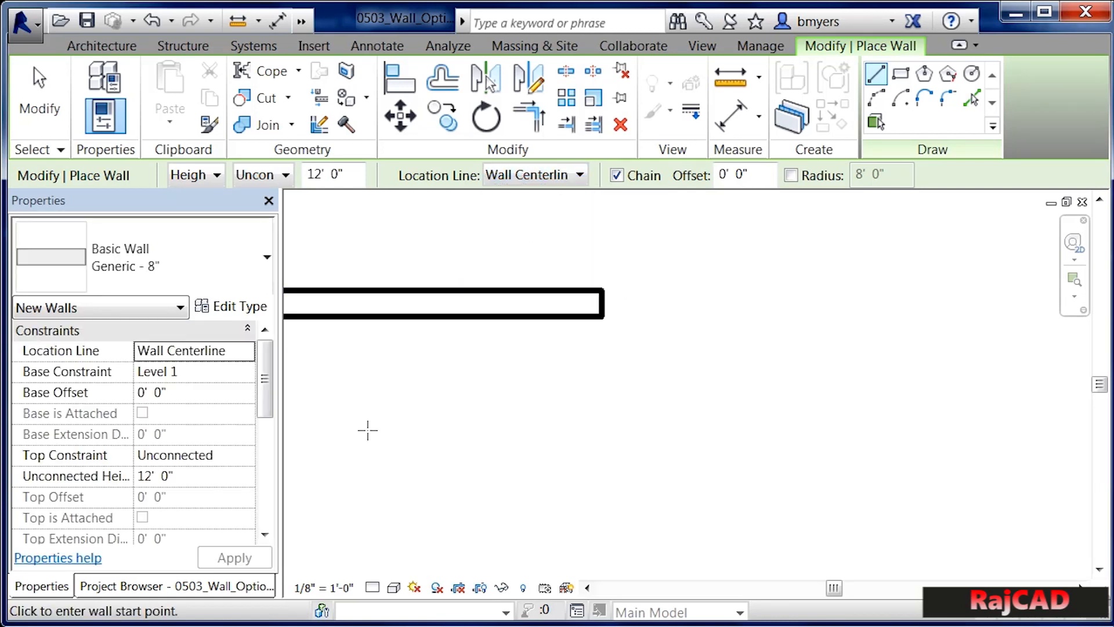
- Draw a horizontal wall about 10'-9" long below the first wall, and leave the command
{"action": "left_click", "coordinate": [332, 386]}
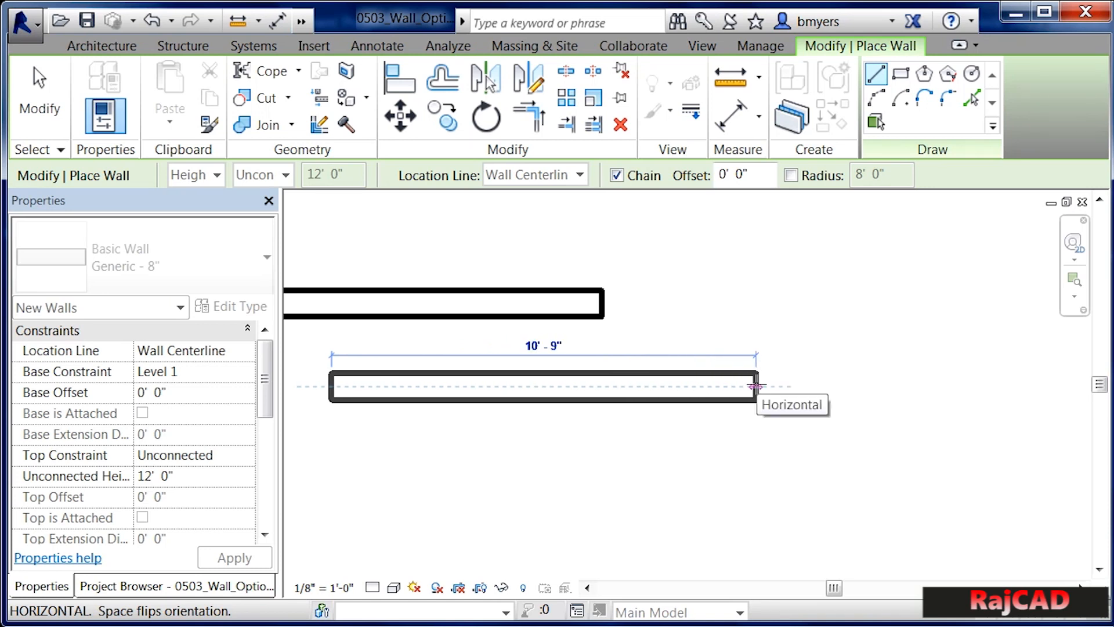
{"action": "left_click", "coordinate": [755, 385]}
{"action": "key", "text": "Escape"}
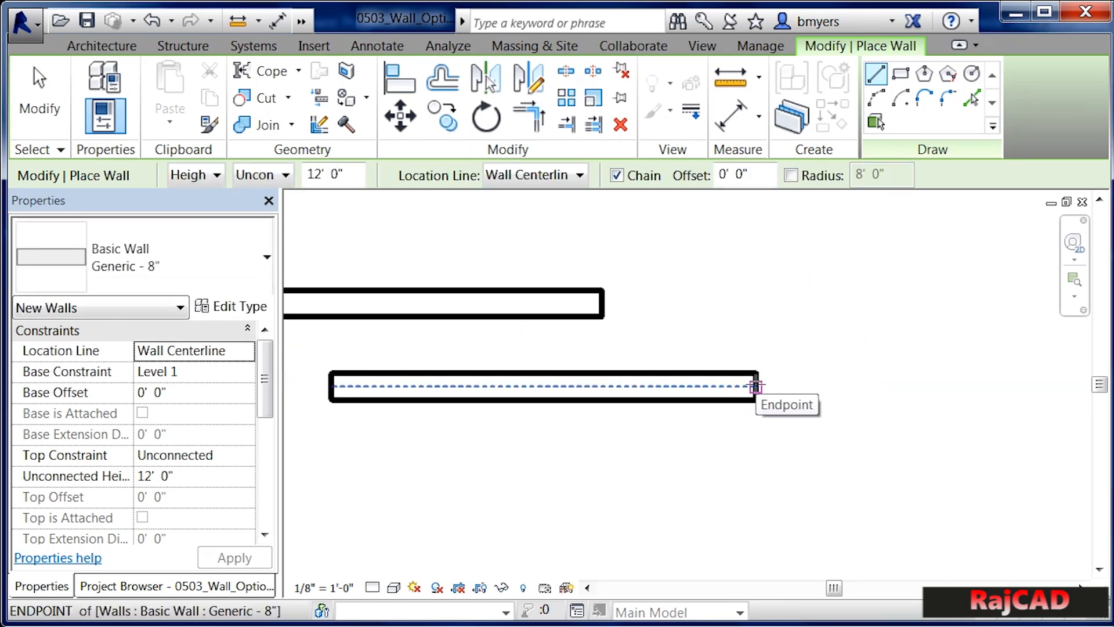
{"action": "key", "text": "Escape"}
- With Chain on, draw four connected architectural walls: about 7' right, 3' down, a short down-left diagonal, and about 5' left
{"action": "left_click", "coordinate": [98, 118]}
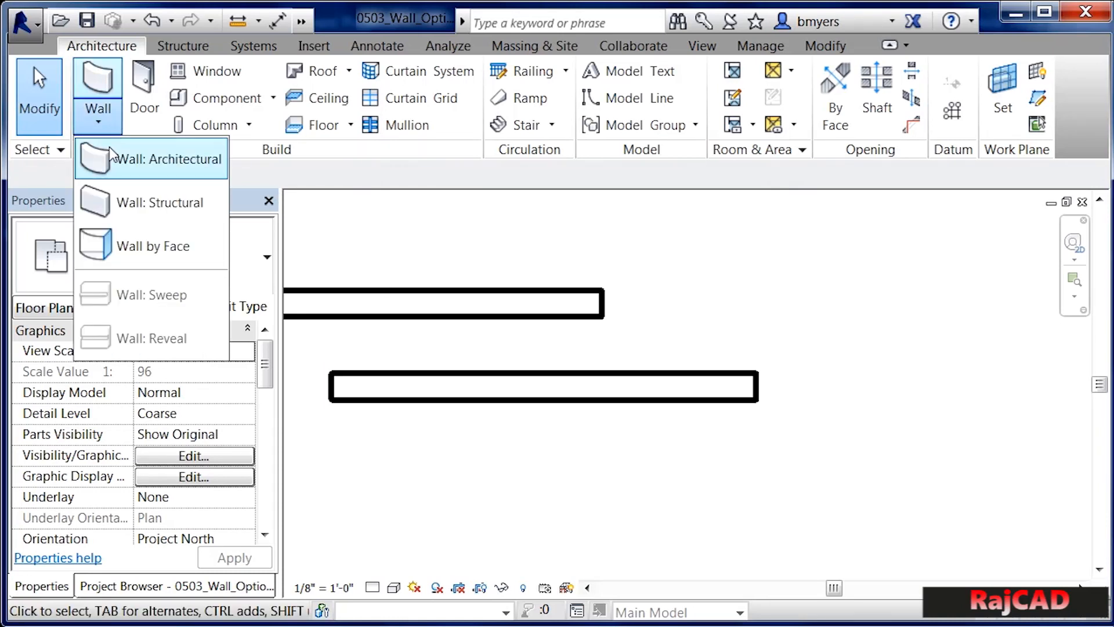
{"action": "left_click", "coordinate": [124, 168]}
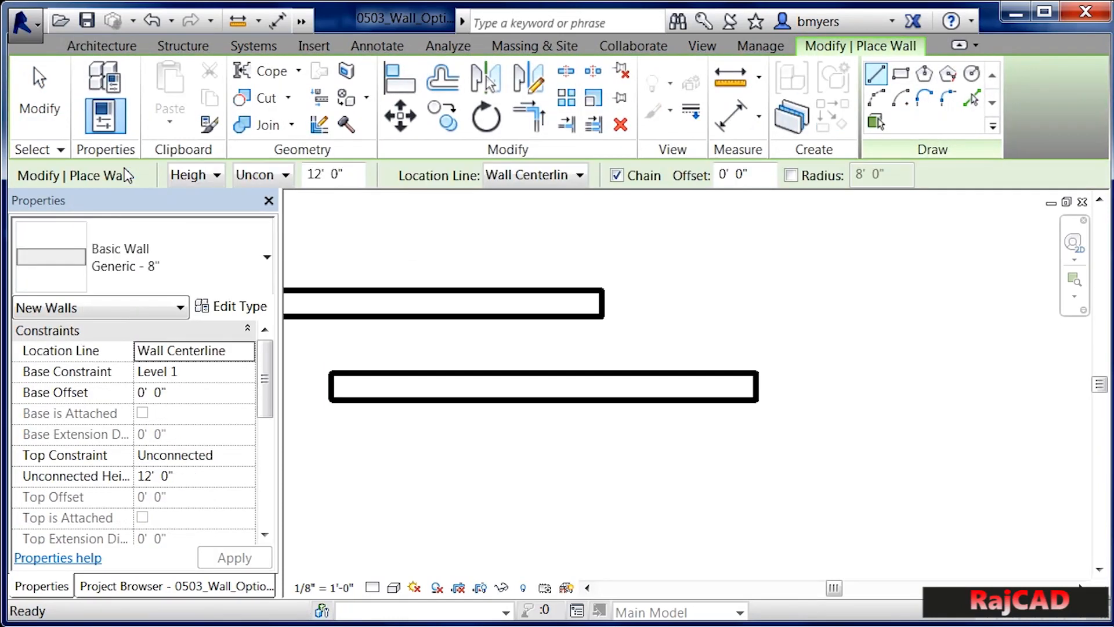
{"action": "left_click", "coordinate": [580, 177]}
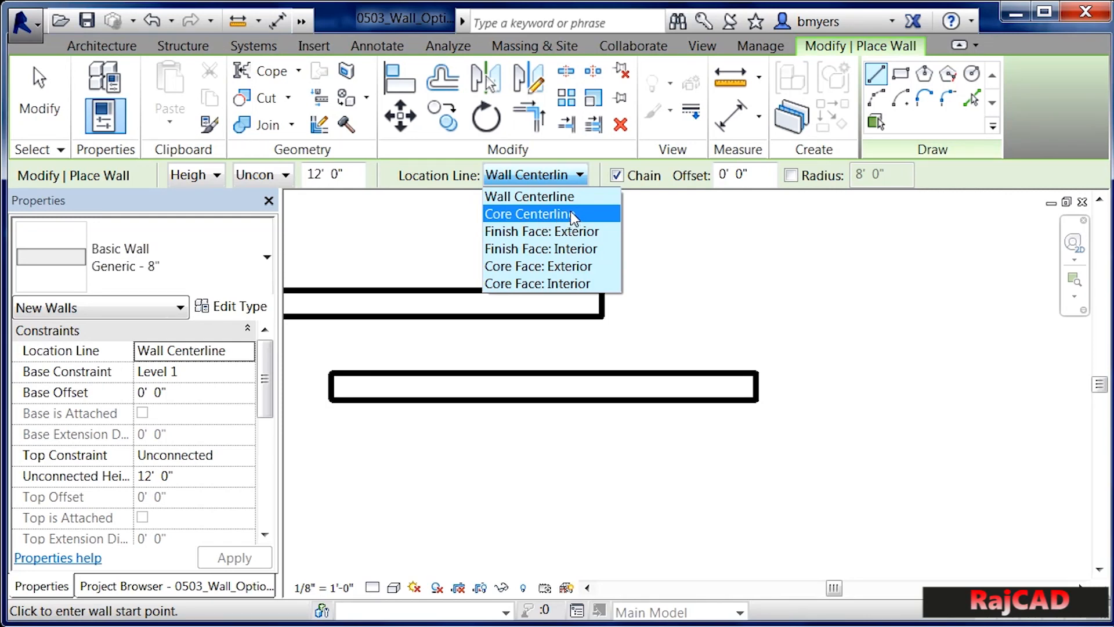
{"action": "key", "text": "Escape"}
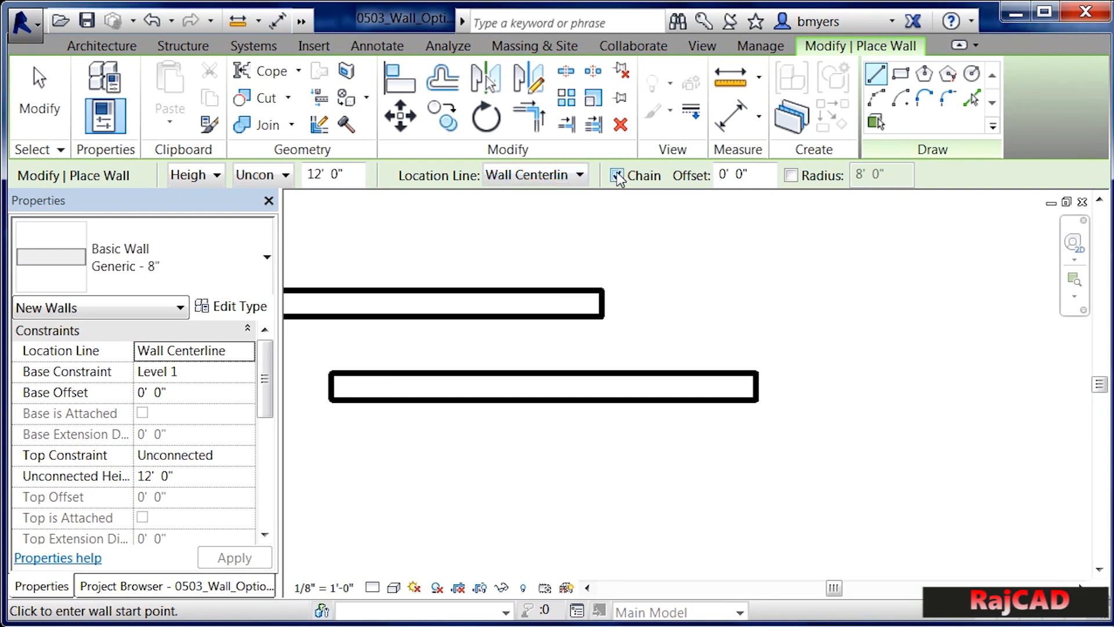
{"action": "left_click", "coordinate": [689, 302]}
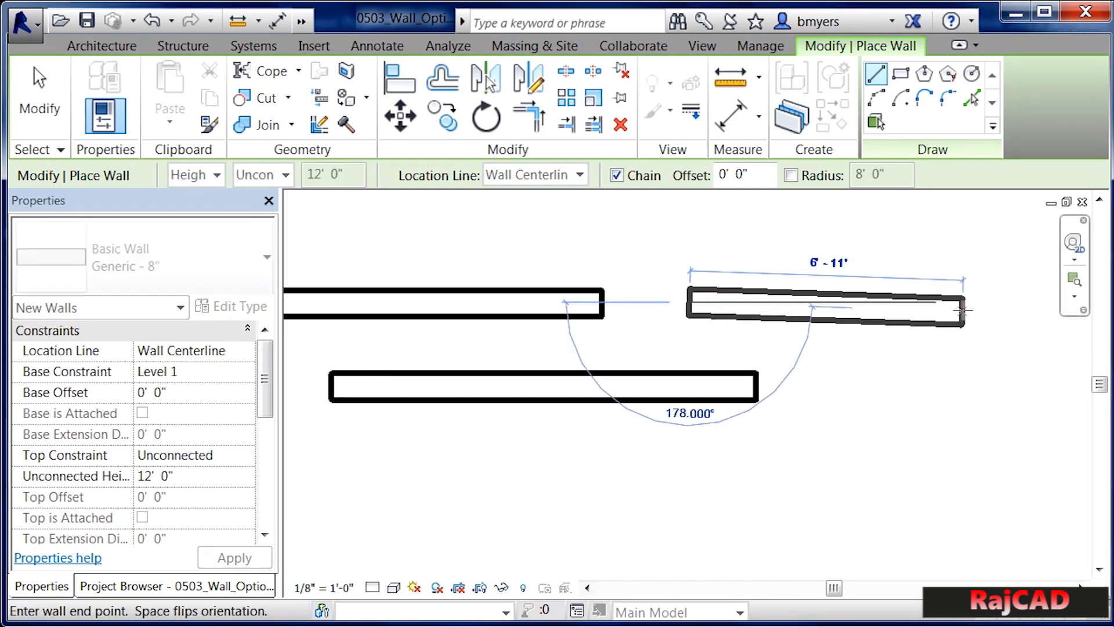
{"action": "left_click", "coordinate": [956, 293]}
{"action": "left_click", "coordinate": [956, 439]}
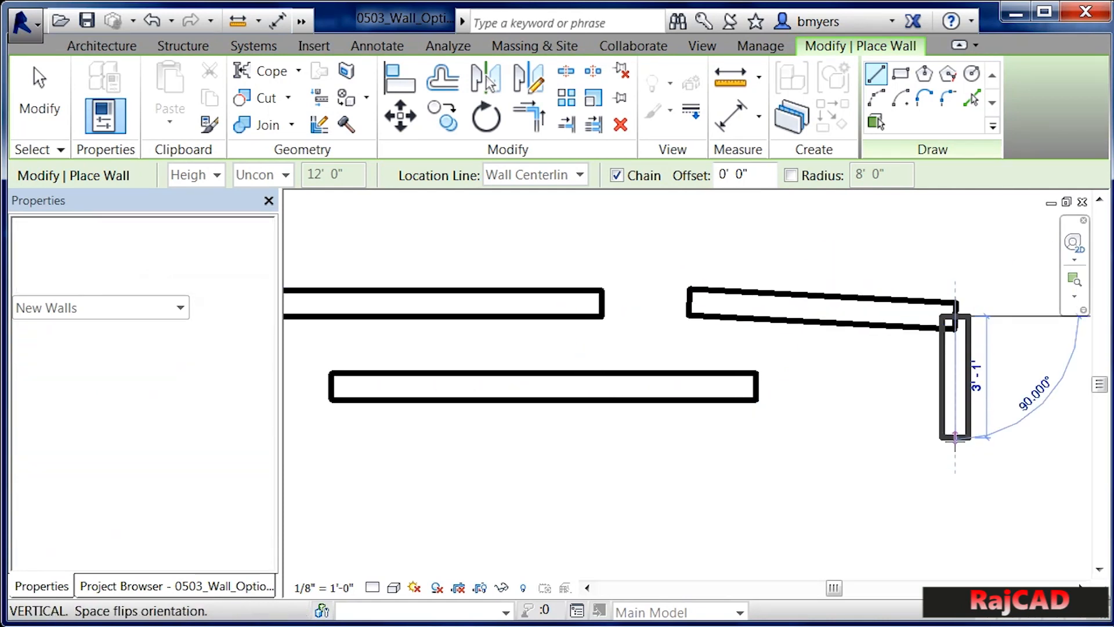
{"action": "left_click", "coordinate": [860, 486]}
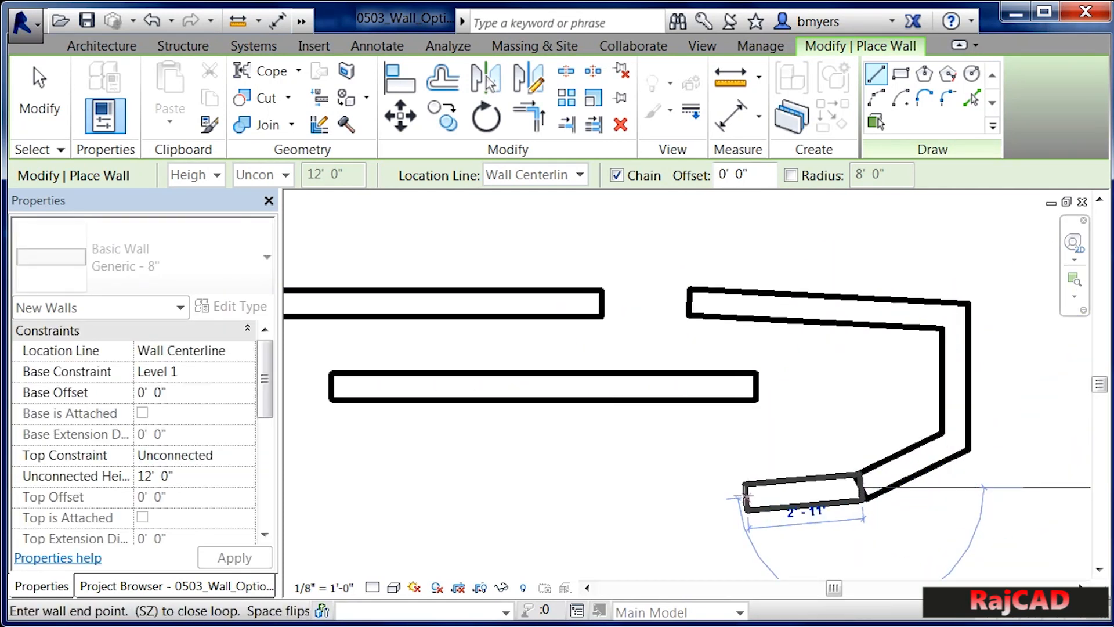
{"action": "left_click", "coordinate": [660, 486]}
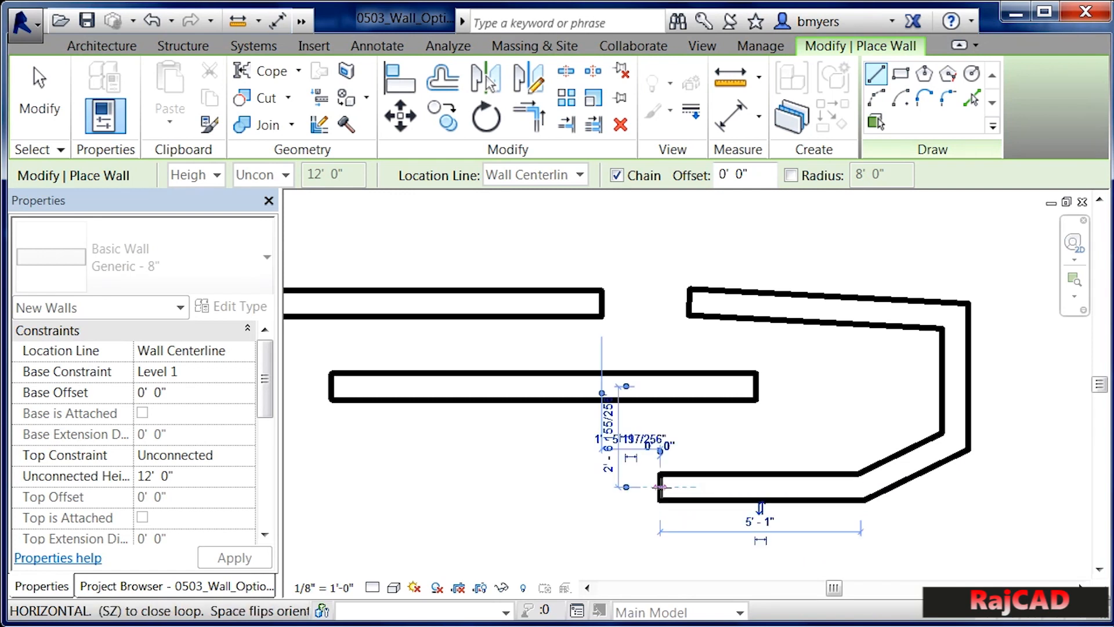
- Turn off Chain, extending the lower horizontal wall leftward and drawing three separate short horizontal walls beneath the straight walls
{"action": "left_click", "coordinate": [616, 175]}
{"action": "left_click", "coordinate": [567, 486]}
{"action": "left_click", "coordinate": [446, 486]}
{"action": "left_click", "coordinate": [344, 486]}
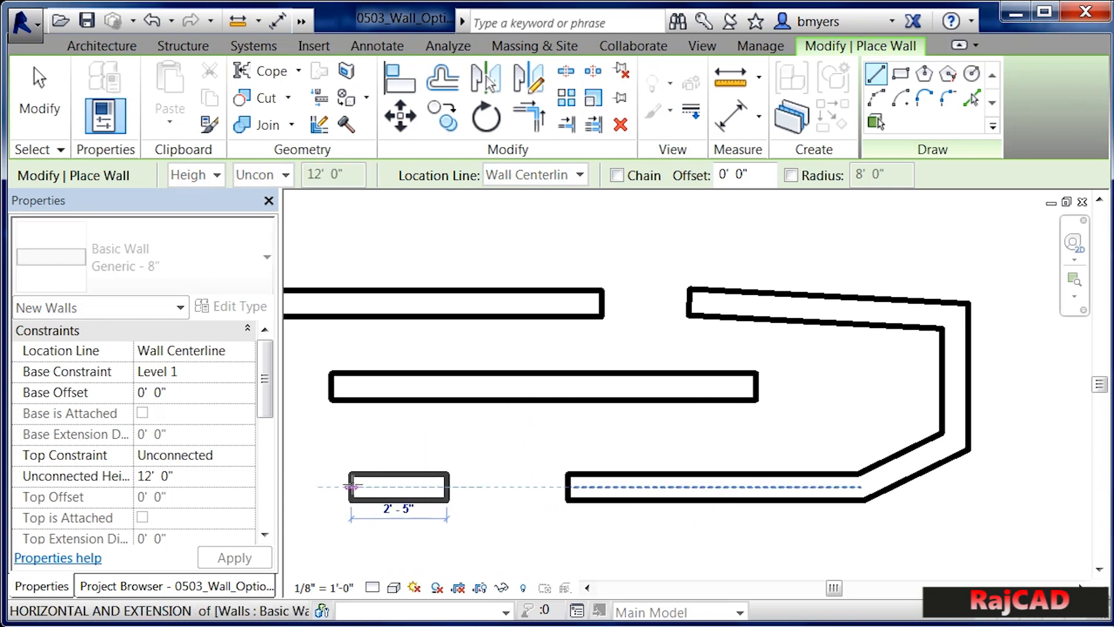
{"action": "left_click", "coordinate": [344, 542]}
{"action": "left_click", "coordinate": [477, 543]}
{"action": "left_click", "coordinate": [601, 542]}
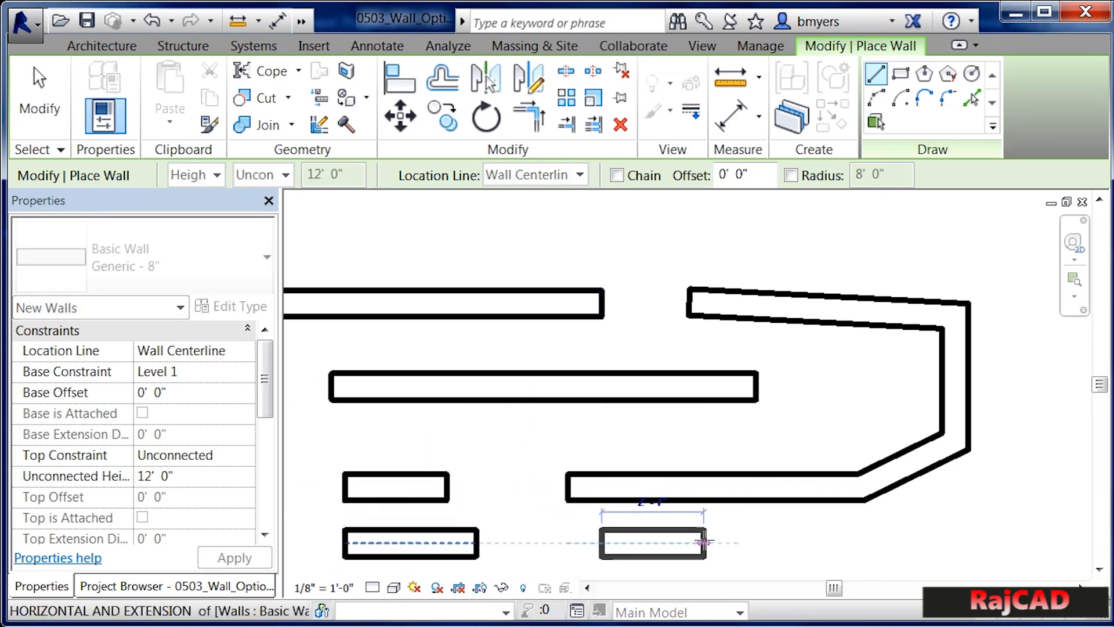
{"action": "left_click", "coordinate": [781, 542]}
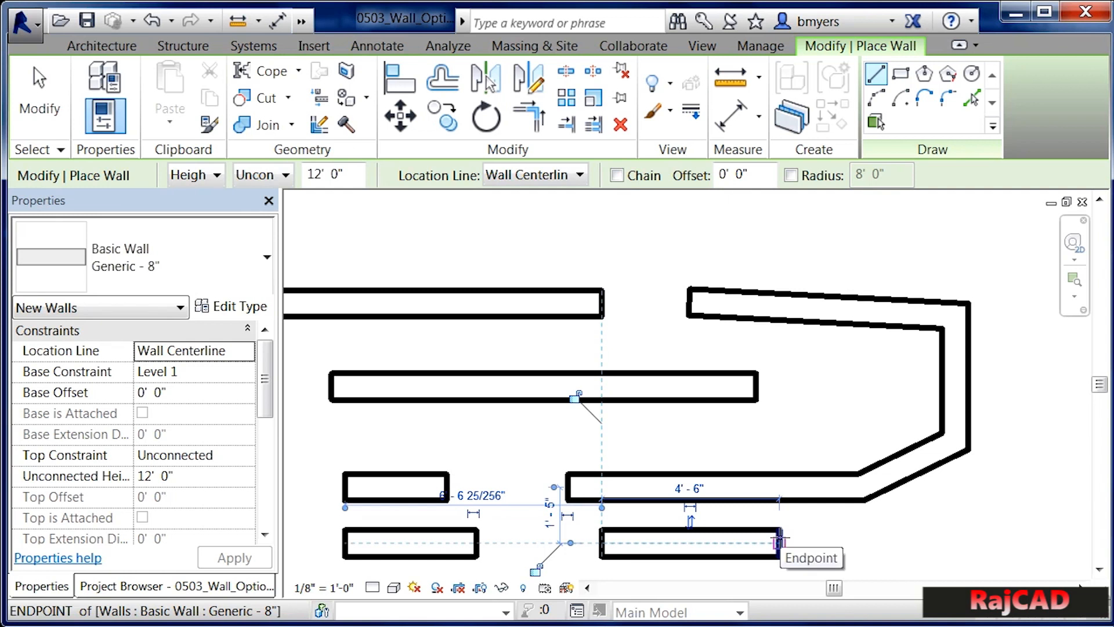
- With Chain on, draw three short connected walls beside the lowest row: one horizontal, then two rising diagonally to the right
{"action": "left_click", "coordinate": [616, 175]}
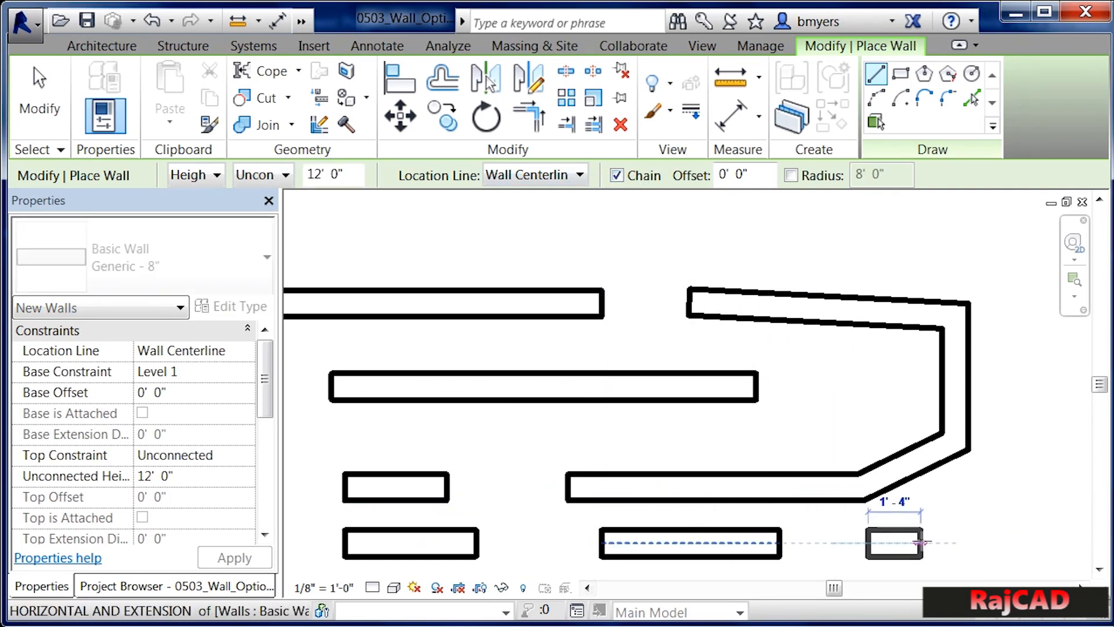
{"action": "left_click", "coordinate": [868, 542]}
{"action": "left_click", "coordinate": [986, 504]}
{"action": "left_click", "coordinate": [1035, 439]}
{"action": "key", "text": "Escape"}
{"action": "scroll", "coordinate": [767, 225], "scroll_direction": "down", "scroll_amount": 3}
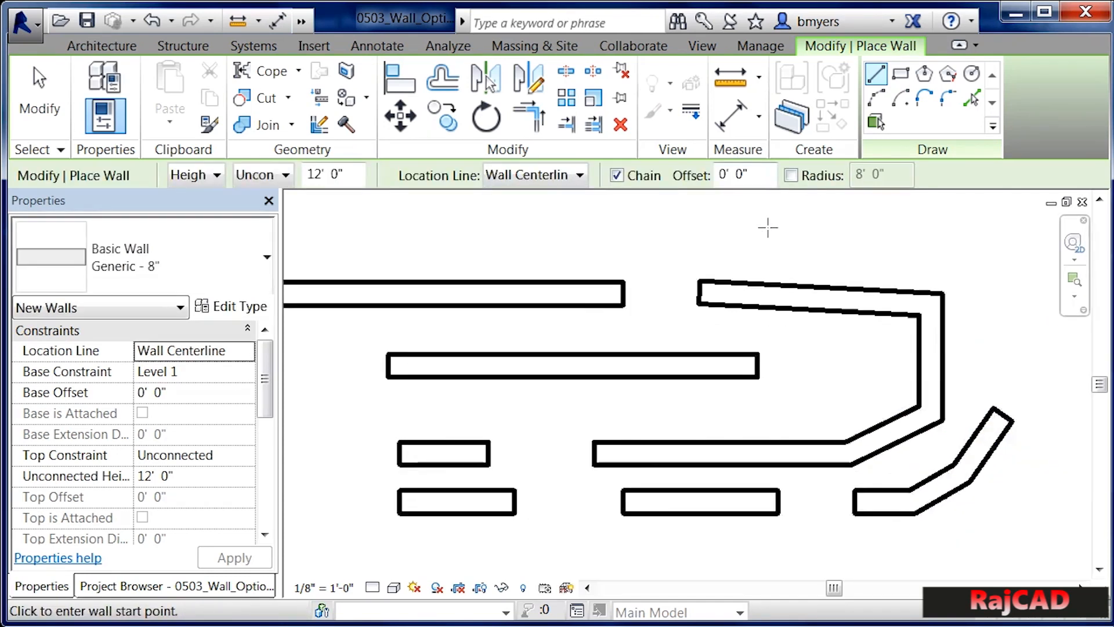
- Set the wall Offset to 2' and draw a 10' horizontal wall below the others, flipped to the lower side of its drawn line
{"action": "left_click", "coordinate": [754, 174]}
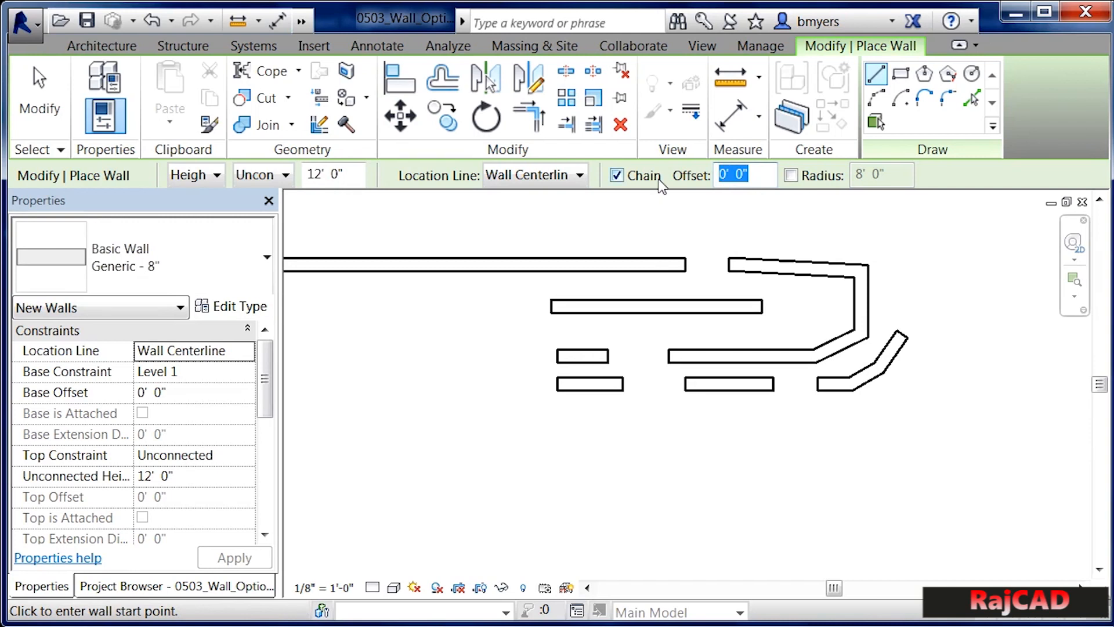
{"action": "type", "text": "2"}
{"action": "left_click", "coordinate": [520, 471]}
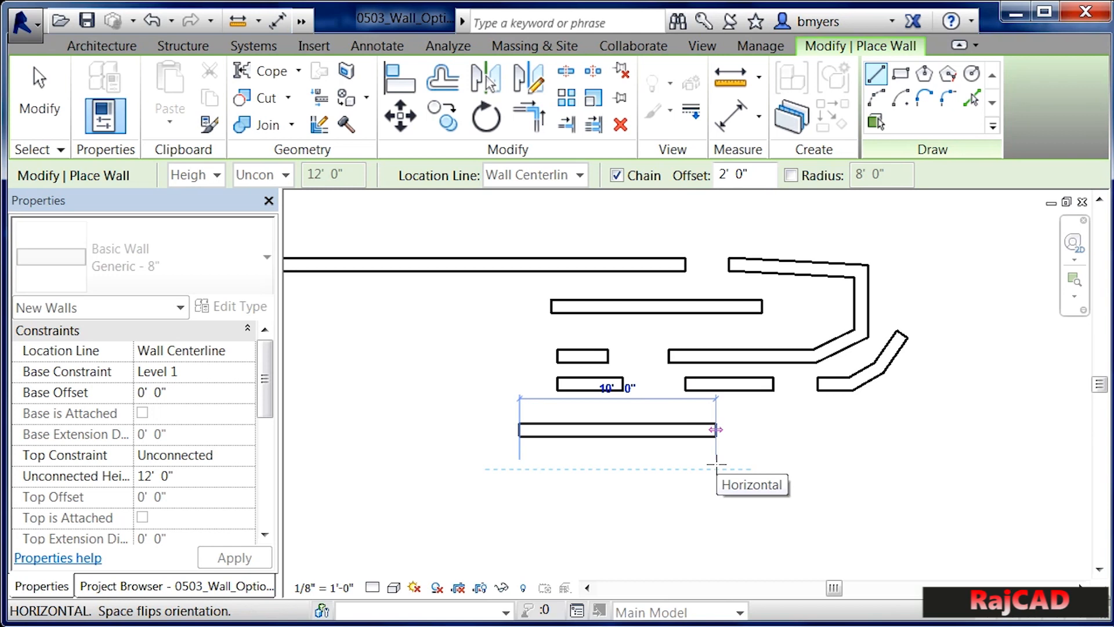
{"action": "key", "text": "space"}
{"action": "key", "text": "space"}
{"action": "key", "text": "space"}
{"action": "key", "text": "space"}
{"action": "key", "text": "space"}
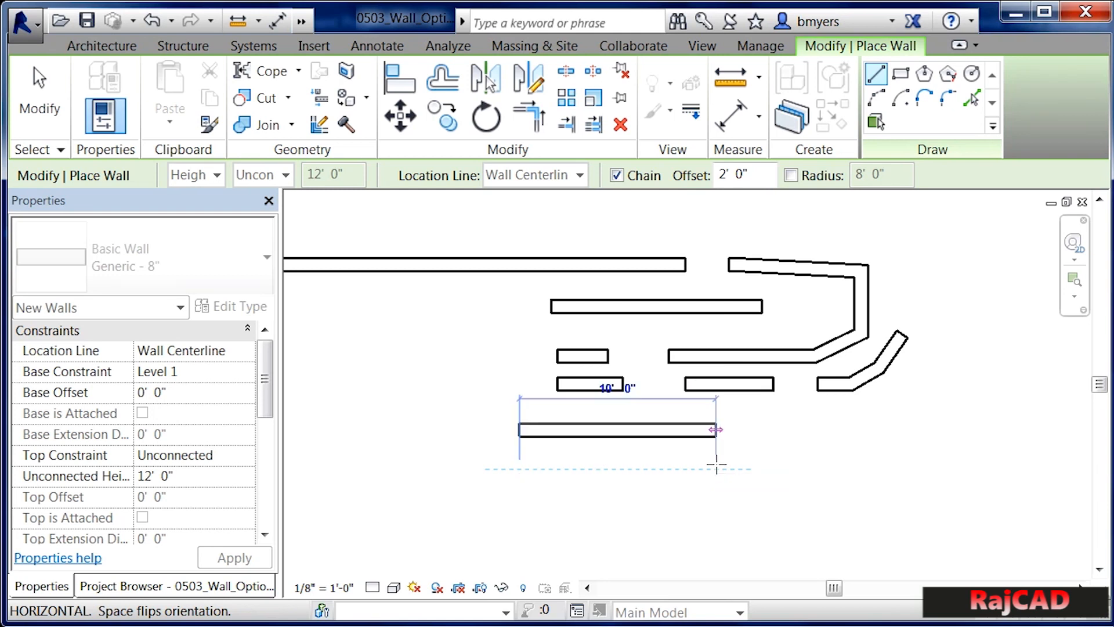
{"action": "key", "text": "space"}
{"action": "key", "text": "space"}
{"action": "key", "text": "space"}
{"action": "key", "text": "space"}
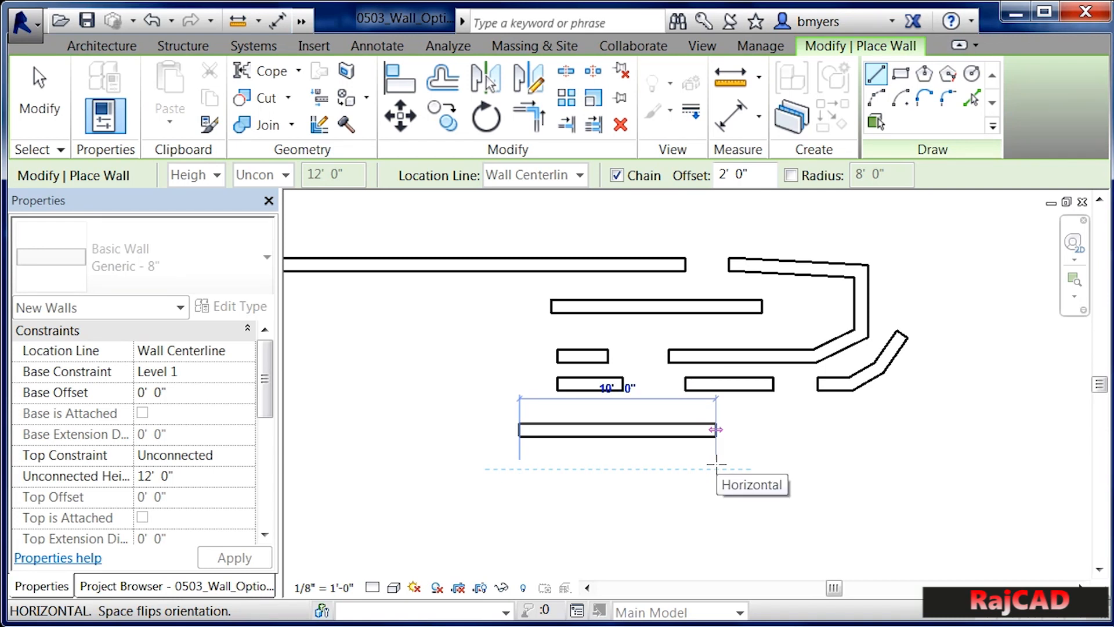
{"action": "key", "text": "space"}
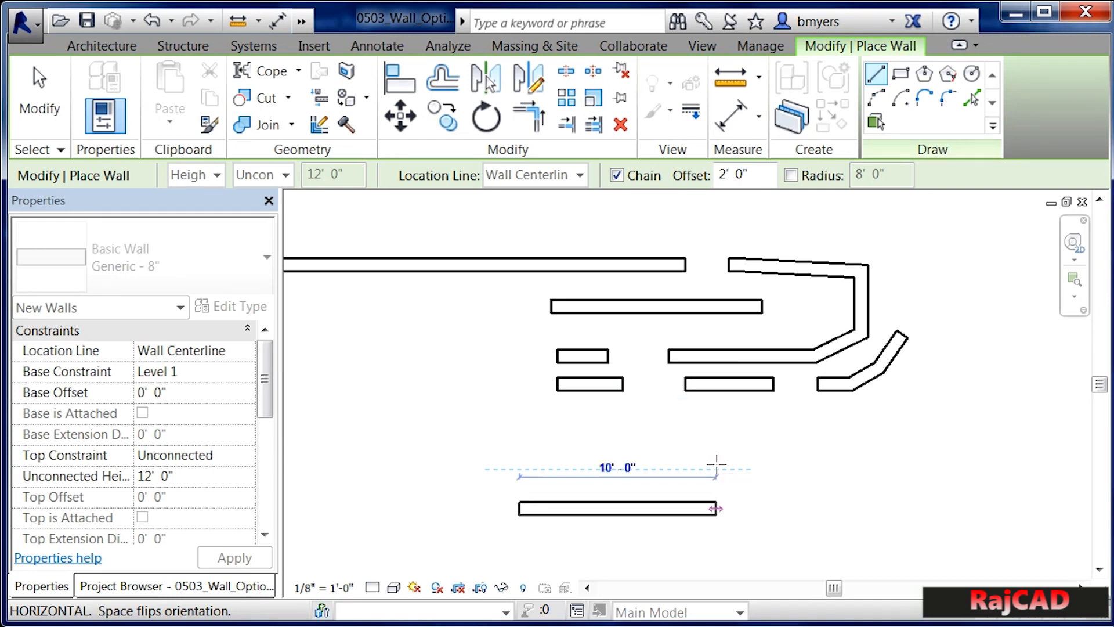
{"action": "left_click", "coordinate": [716, 464]}
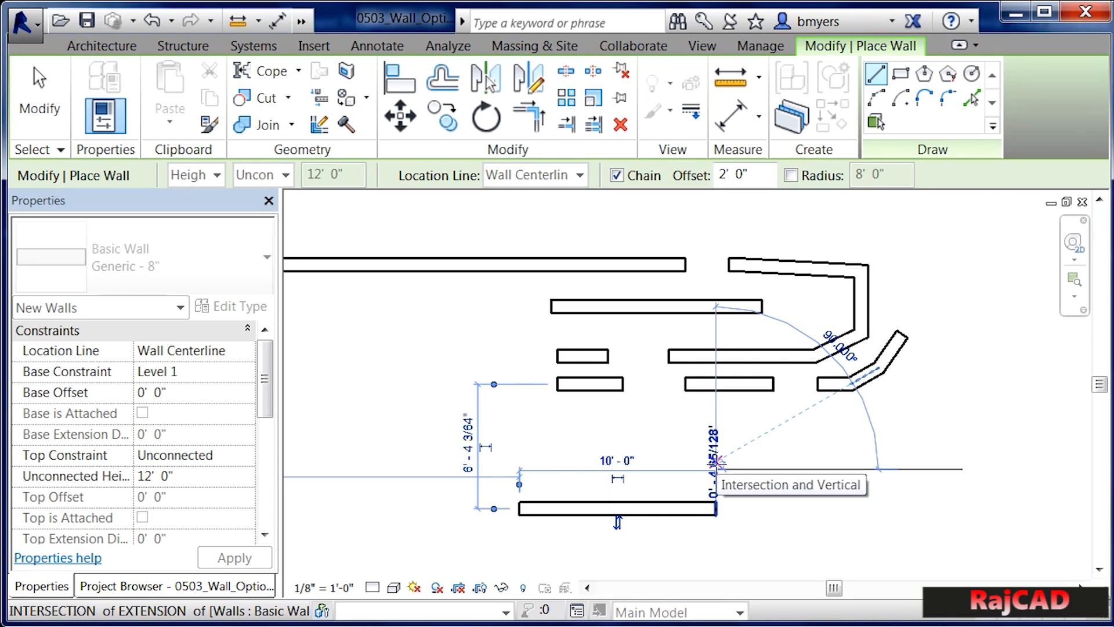
- End the current wall chain and reset the wall Offset to 0'
{"action": "left_click", "coordinate": [790, 175]}
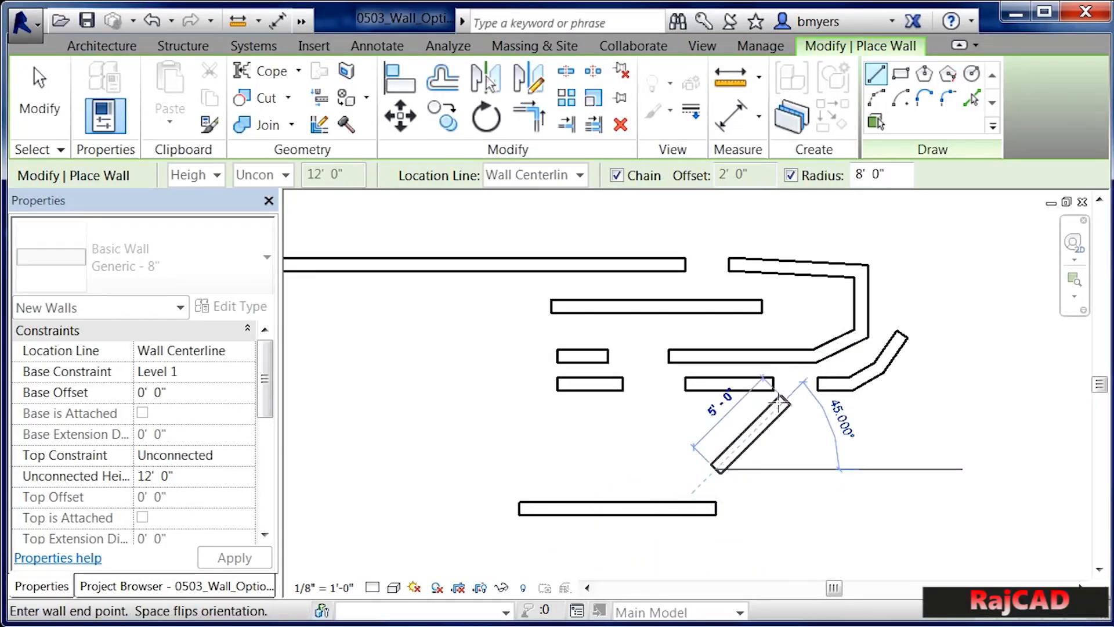
{"action": "key", "text": "Escape"}
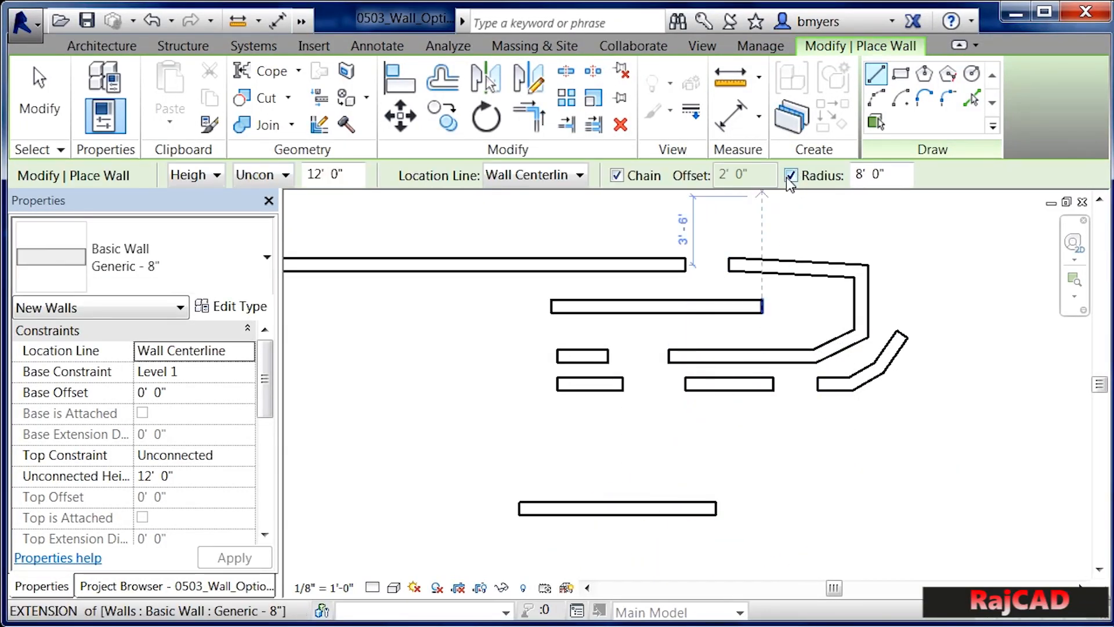
{"action": "left_click", "coordinate": [804, 179]}
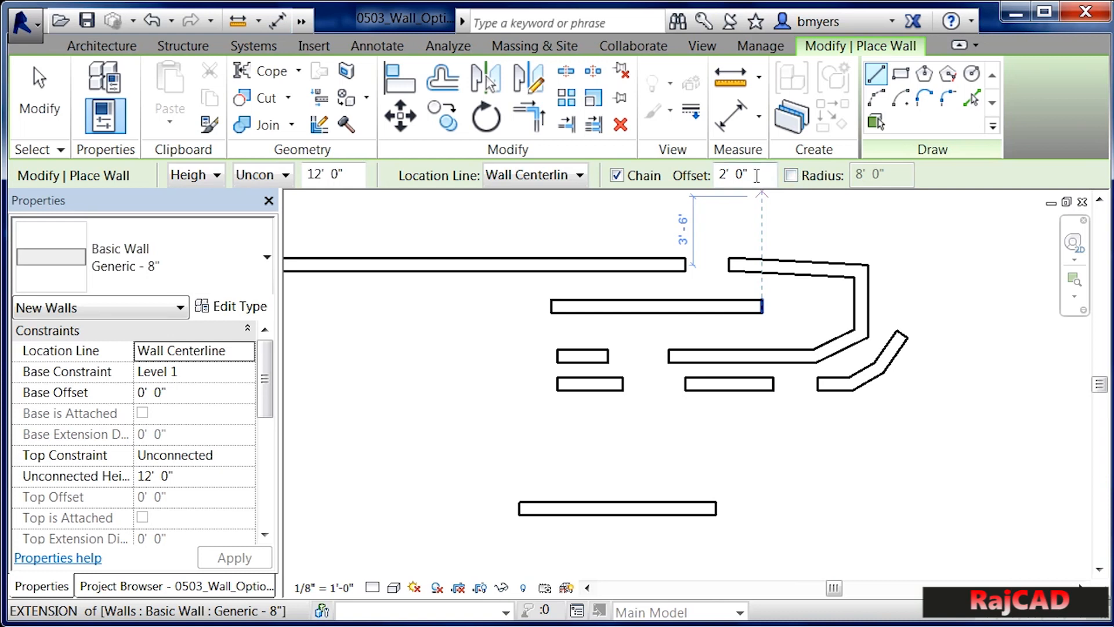
{"action": "left_click_drag", "start_coordinate": [754, 175], "coordinate": [686, 176]}
{"action": "type", "text": "0"}
- With Radius on at 8' 0", draw a chained horizontal wall and a 15'-6" vertical wall joined by a rounded corner
{"action": "left_click", "coordinate": [792, 176]}
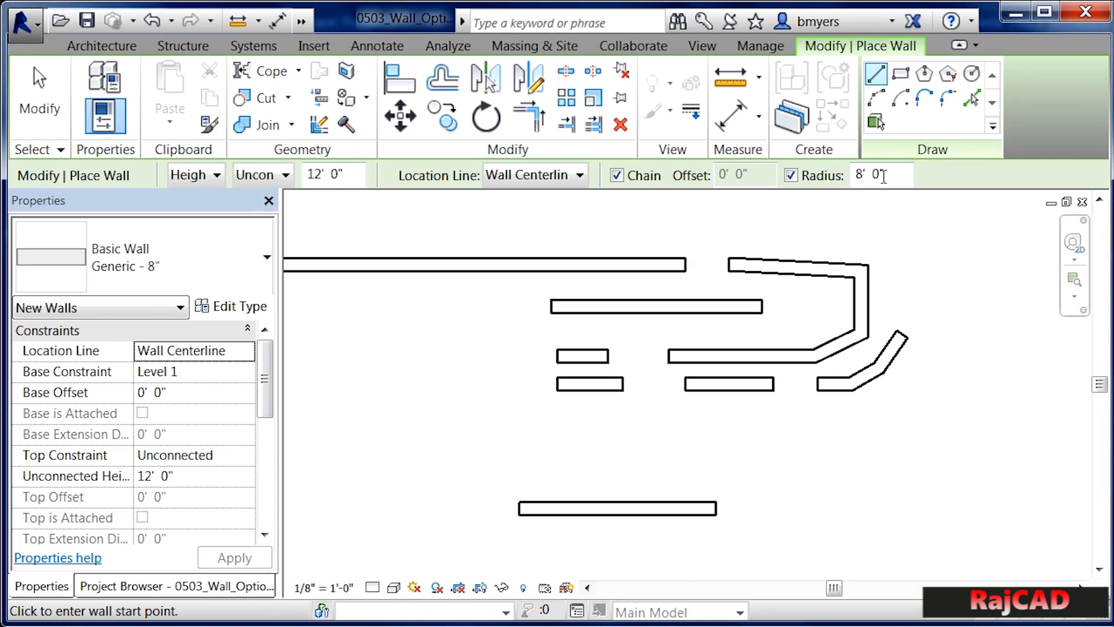
{"action": "left_click_drag", "start_coordinate": [883, 176], "coordinate": [852, 176]}
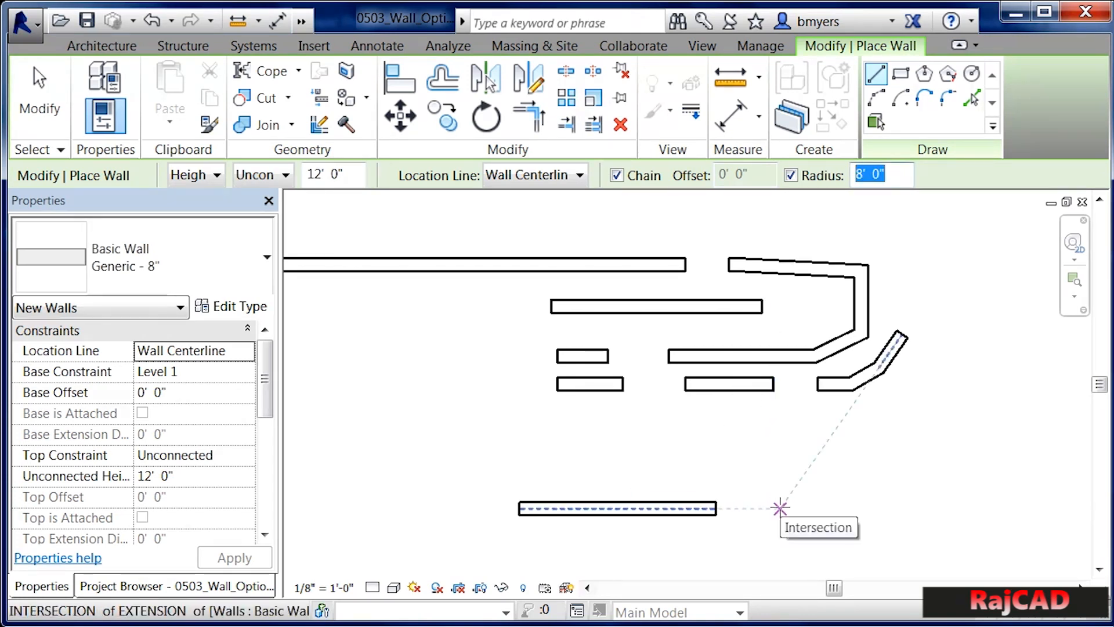
{"action": "left_click", "coordinate": [780, 508]}
{"action": "left_click", "coordinate": [979, 508]}
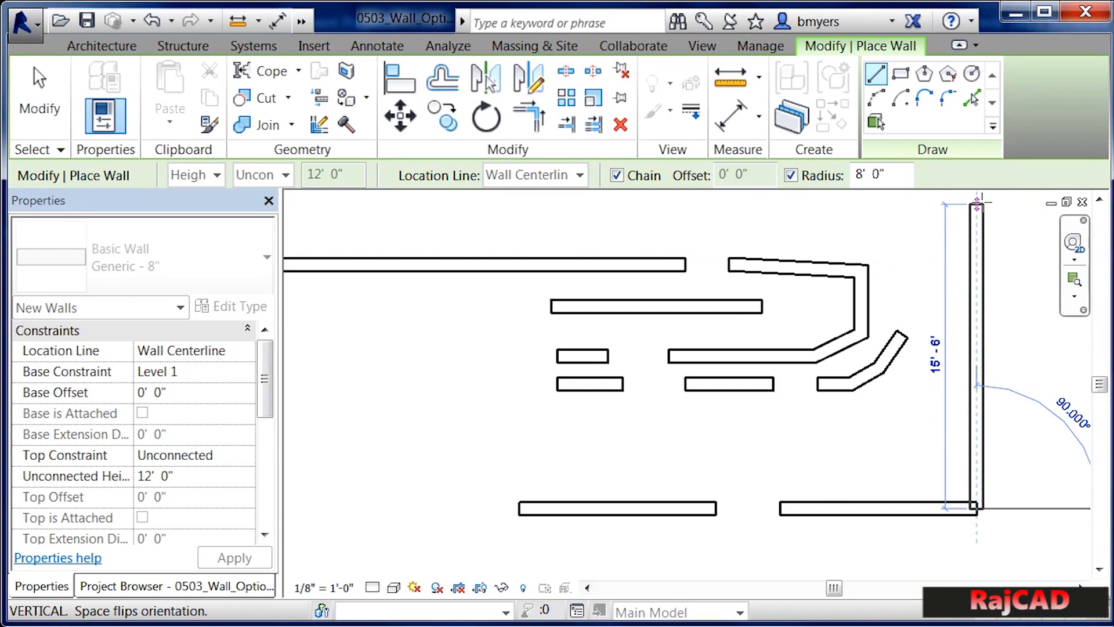
{"action": "left_click", "coordinate": [976, 203]}
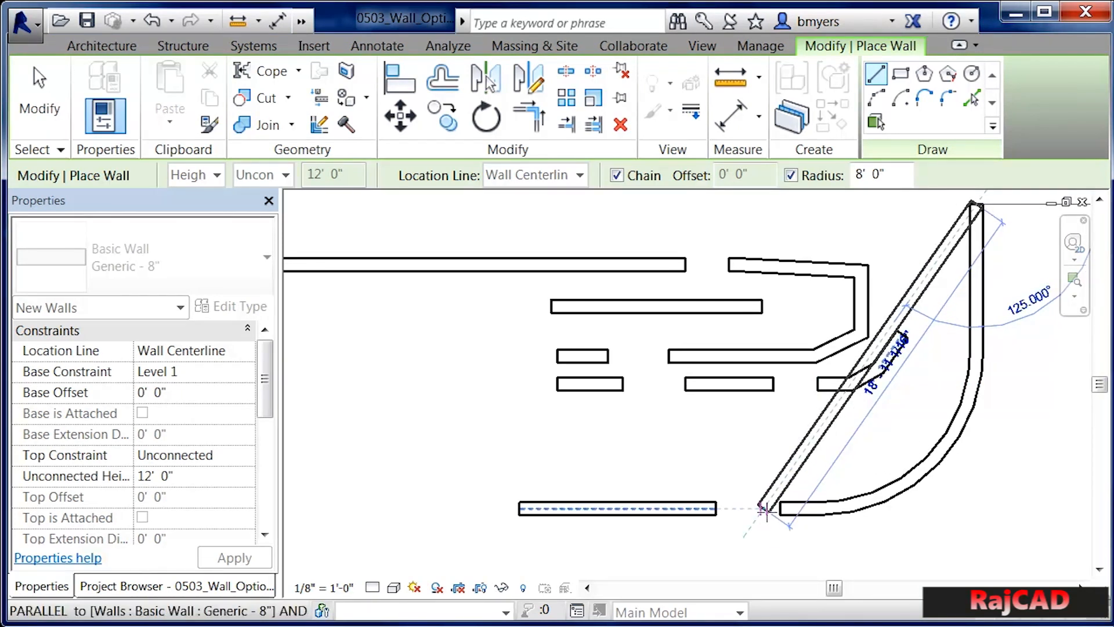
{"action": "key", "text": "Escape"}
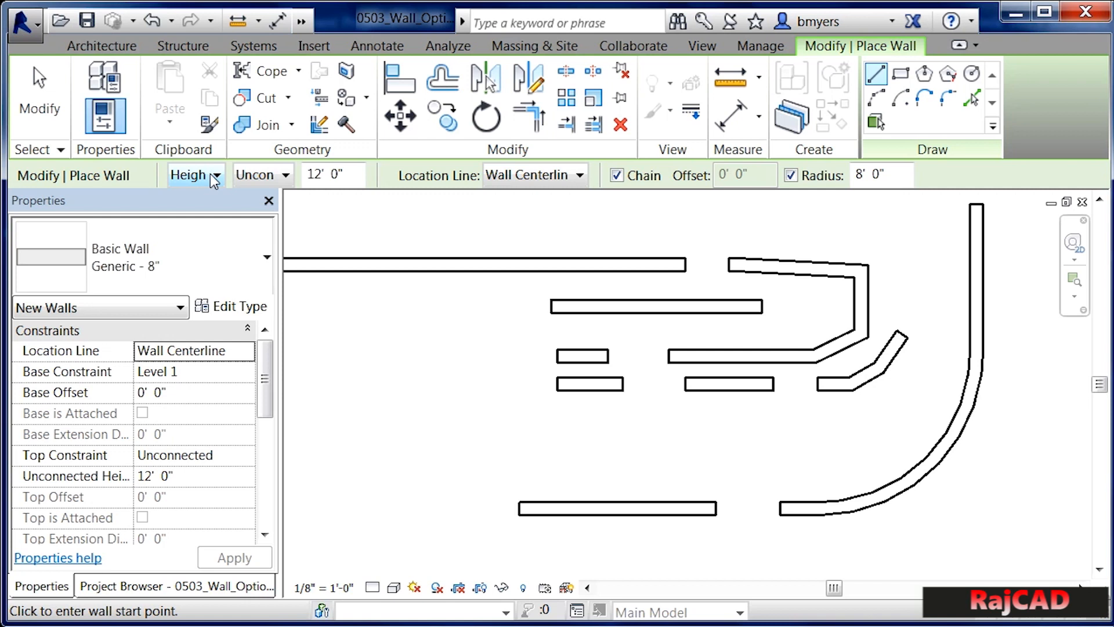
{"action": "left_click", "coordinate": [286, 175]}
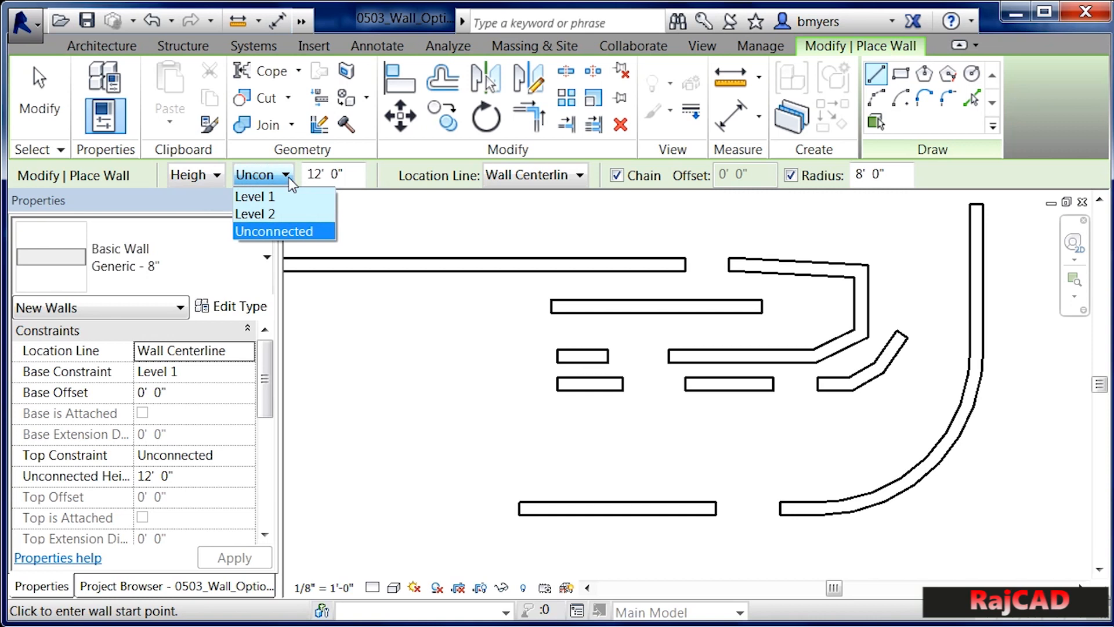
{"action": "left_click", "coordinate": [273, 231]}
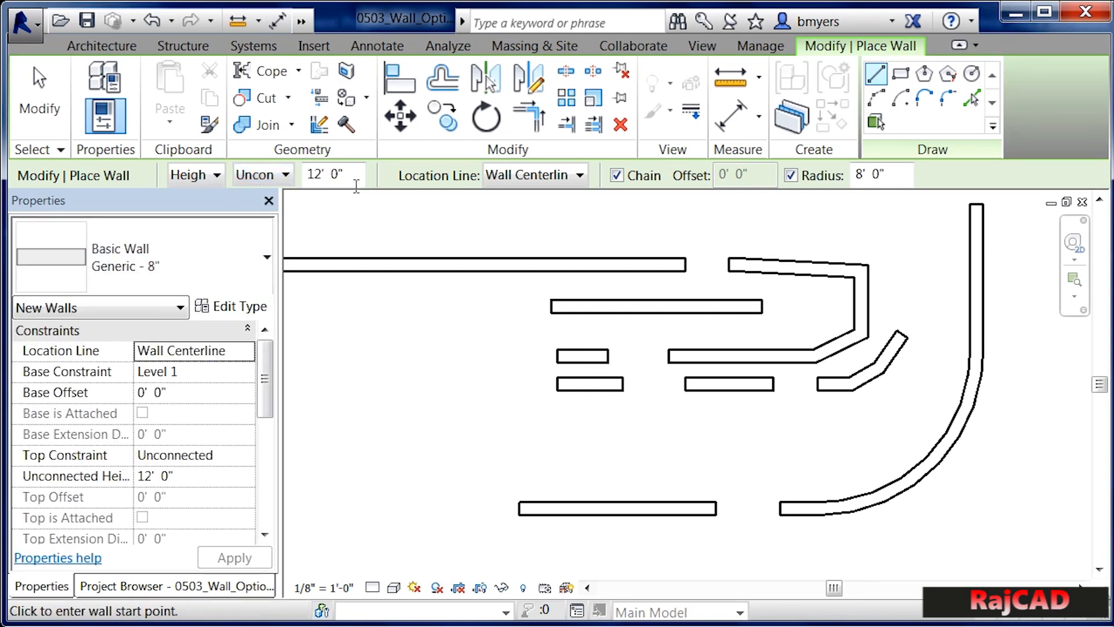
{"action": "left_click", "coordinate": [581, 175]}
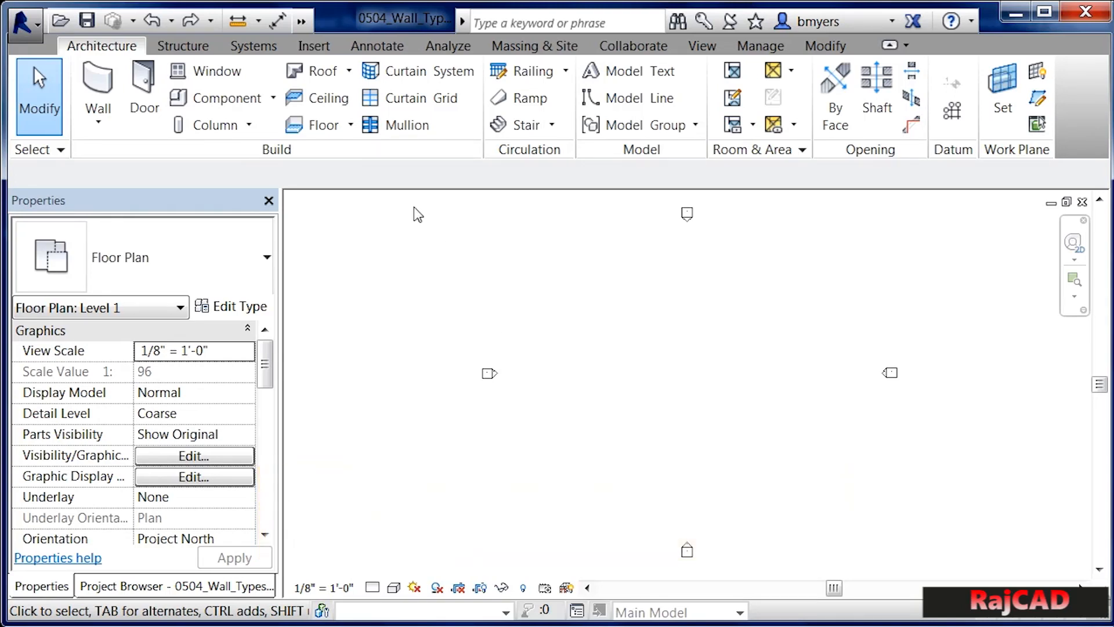
- Start an architectural wall in the 0504 wall types project, using the stacked wall type Exterior - Brick Over CMU w Metal Stud
{"action": "left_click", "coordinate": [99, 116]}
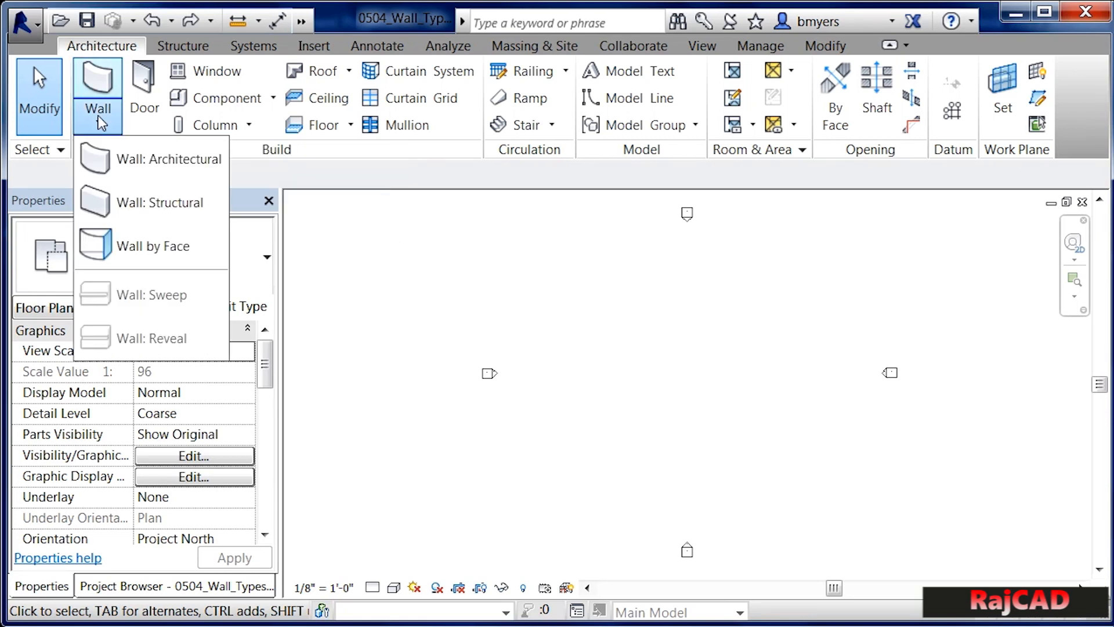
{"action": "left_click", "coordinate": [148, 168]}
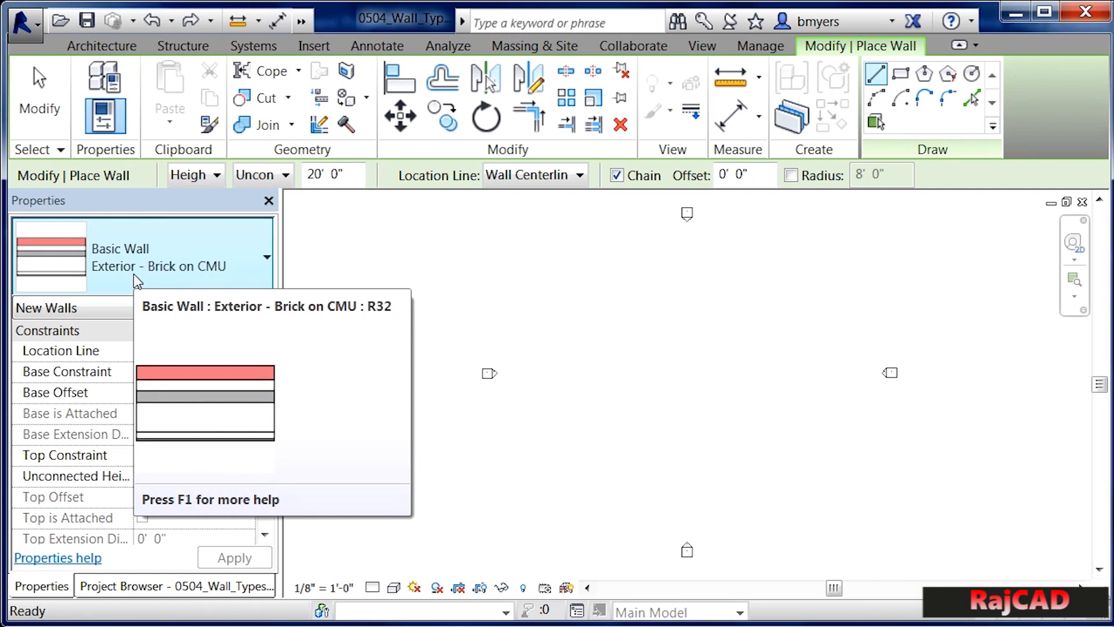
{"action": "left_click", "coordinate": [72, 269]}
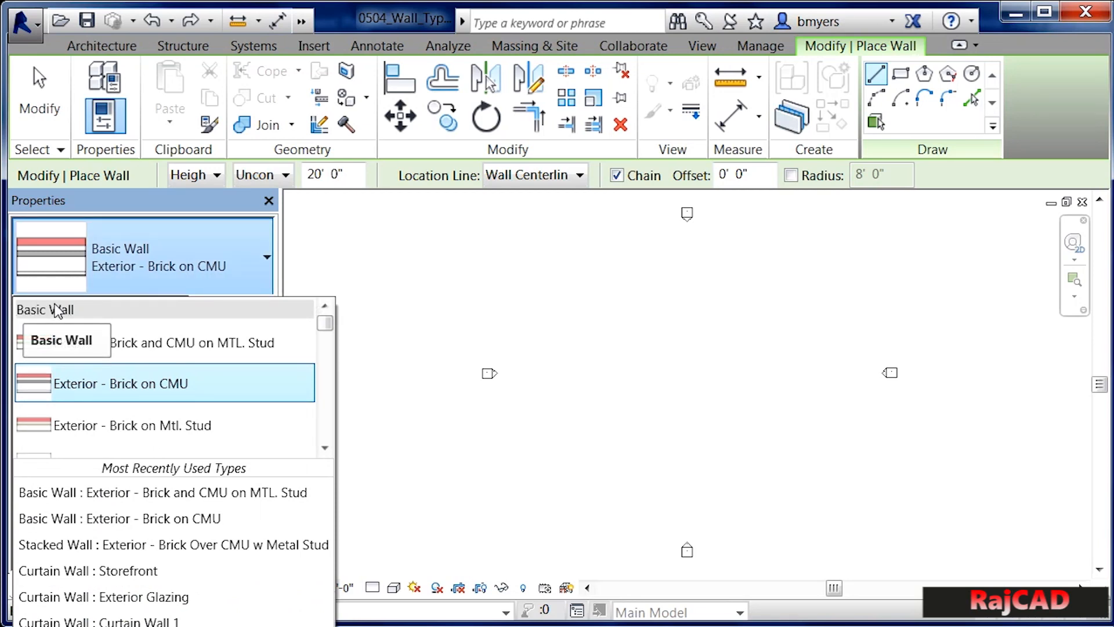
{"action": "mouse_move", "coordinate": [324, 323]}
{"action": "left_mouse_down"}
{"action": "mouse_move", "coordinate": [326, 374]}
{"action": "mouse_move", "coordinate": [326, 319]}
{"action": "left_mouse_up"}
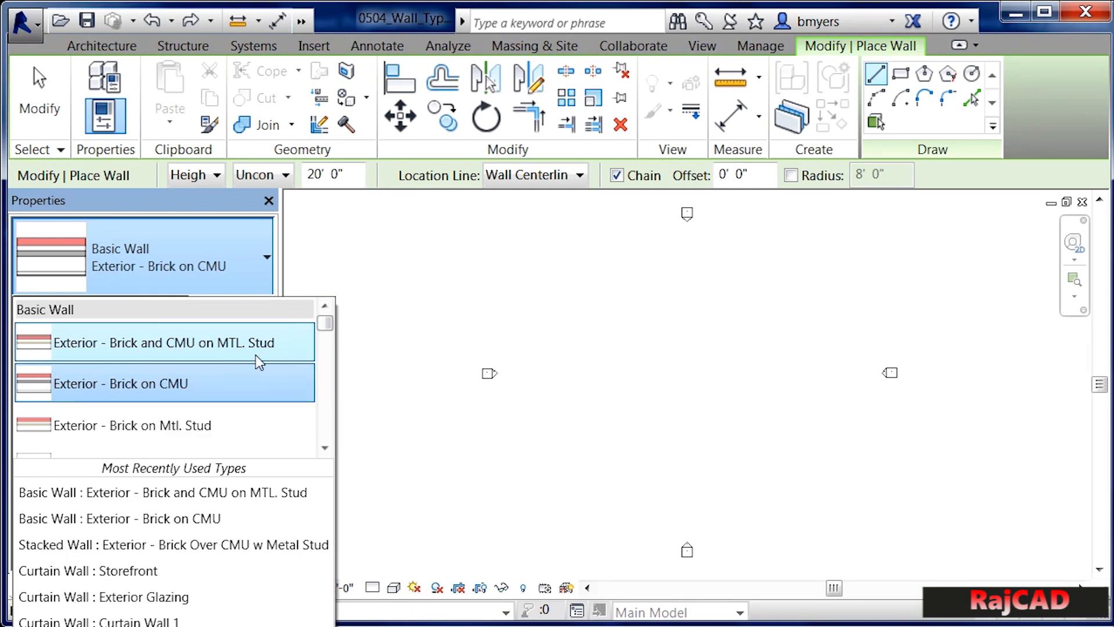
{"action": "left_click_drag", "start_coordinate": [325, 323], "coordinate": [326, 356]}
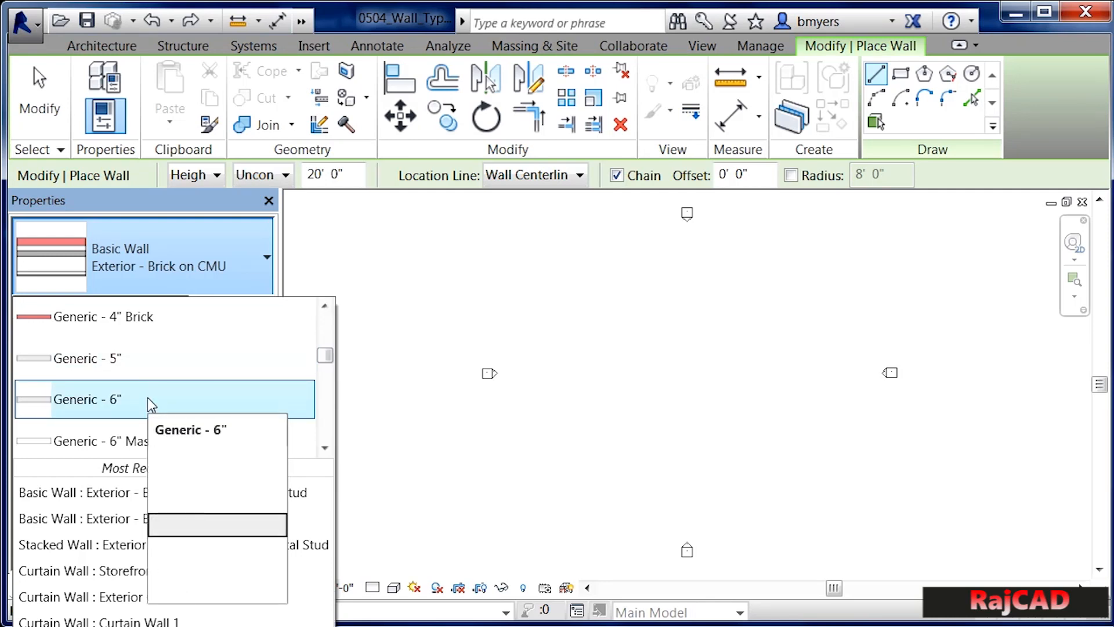
{"action": "left_click_drag", "start_coordinate": [324, 358], "coordinate": [323, 422]}
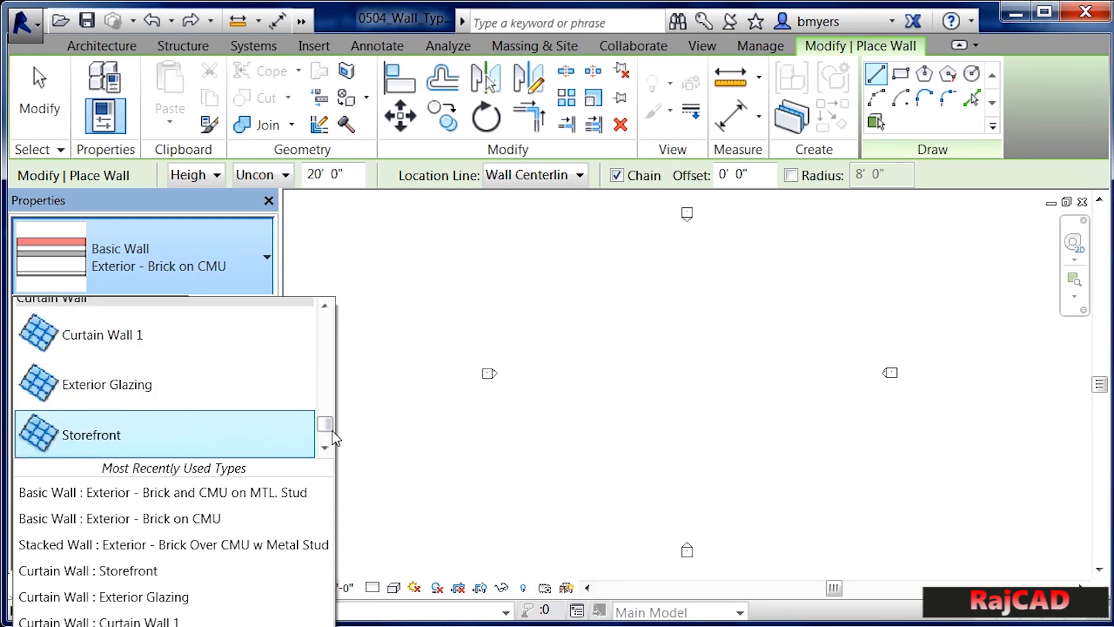
{"action": "scroll", "coordinate": [329, 429], "scroll_direction": "down", "scroll_amount": 1}
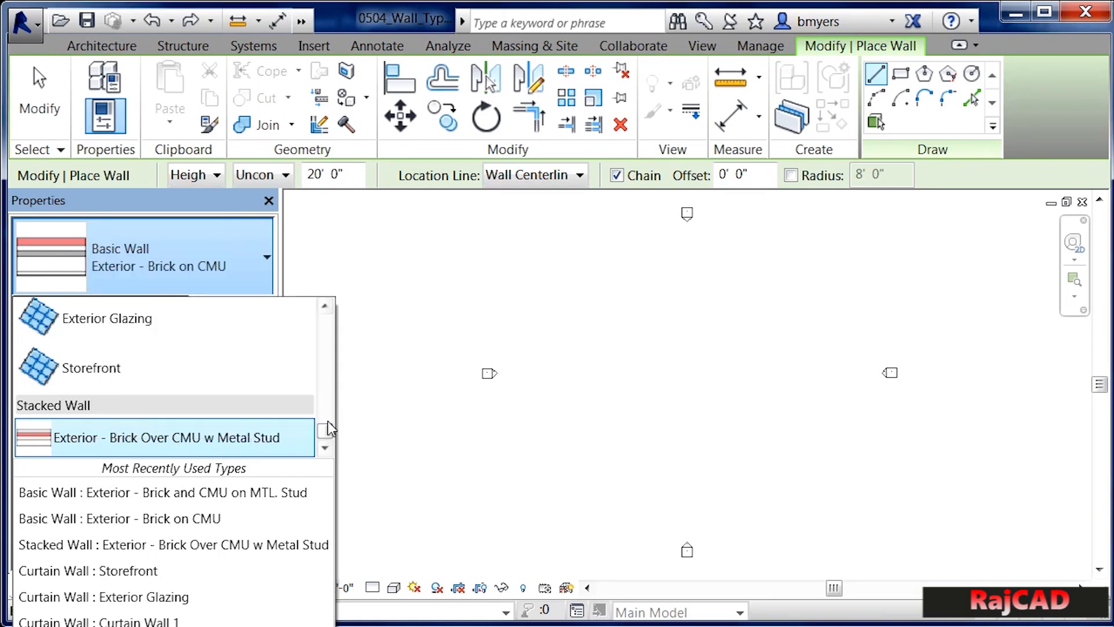
{"action": "left_click_drag", "start_coordinate": [325, 432], "coordinate": [325, 461]}
{"action": "mouse_move", "coordinate": [149, 439]}
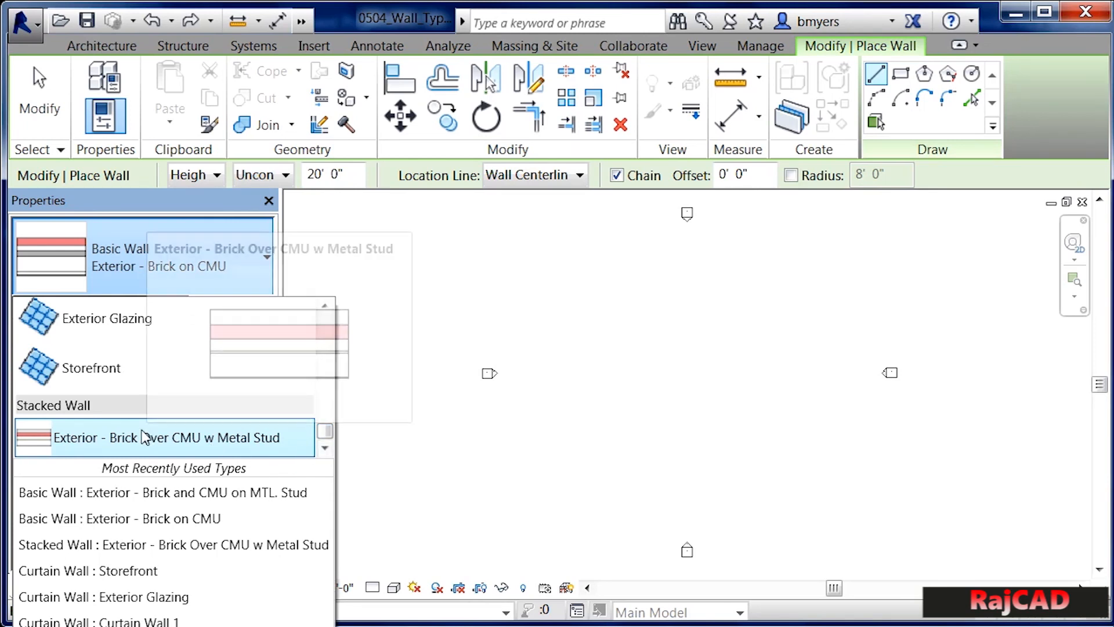
{"action": "left_click", "coordinate": [109, 438]}
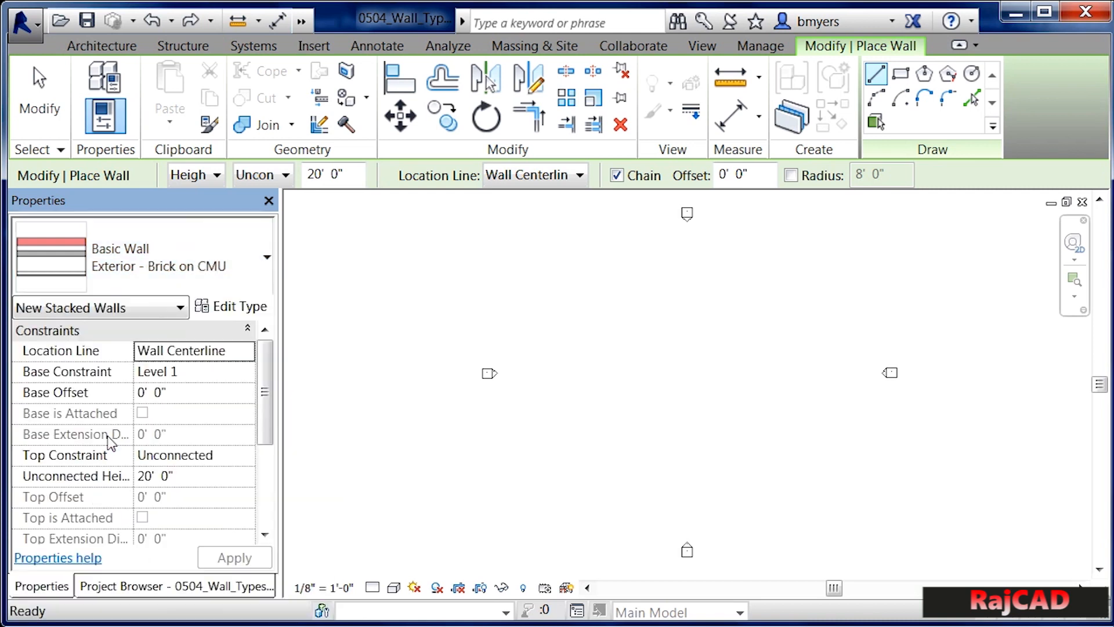
- Draw a 48' horizontal stacked wall in the upper middle of the Level 1 plan and leave the wall command
{"action": "left_click", "coordinate": [599, 309]}
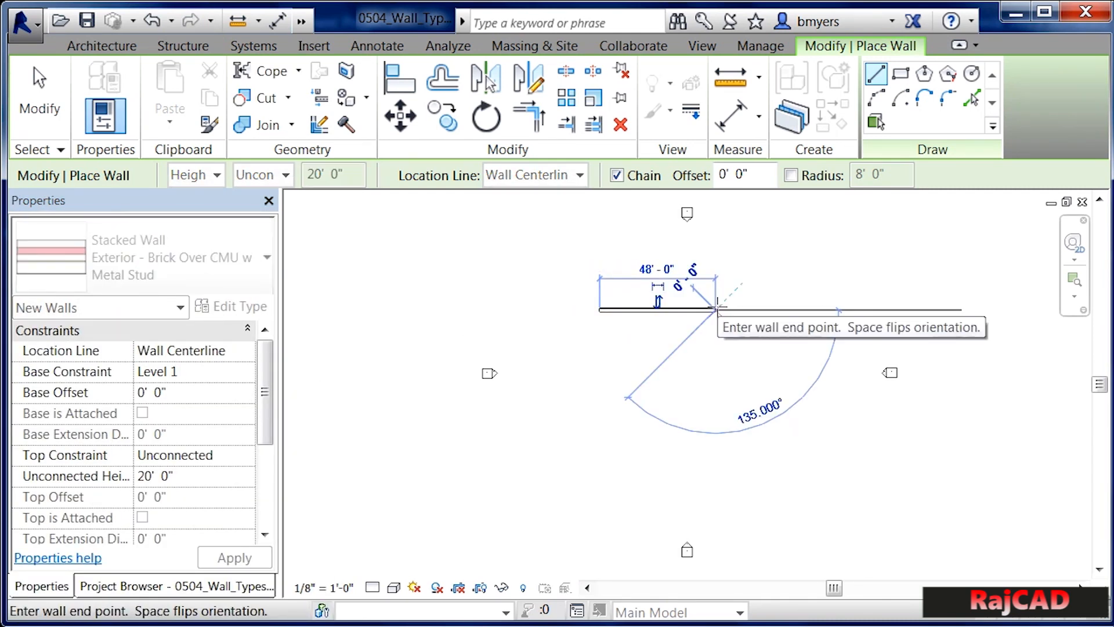
{"action": "left_click", "coordinate": [717, 309]}
{"action": "key", "text": "Escape"}
{"action": "key", "text": "Escape"}
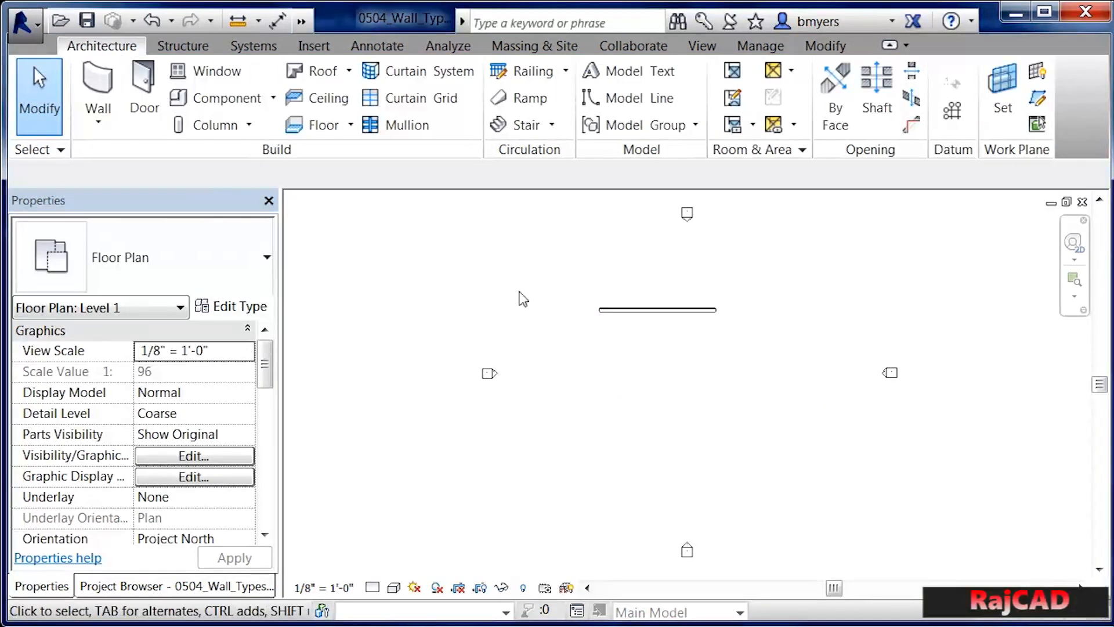
- Open the default 3D view and examine the brick and block layers at the lower end of the stacked wall
{"action": "left_click", "coordinate": [300, 22]}
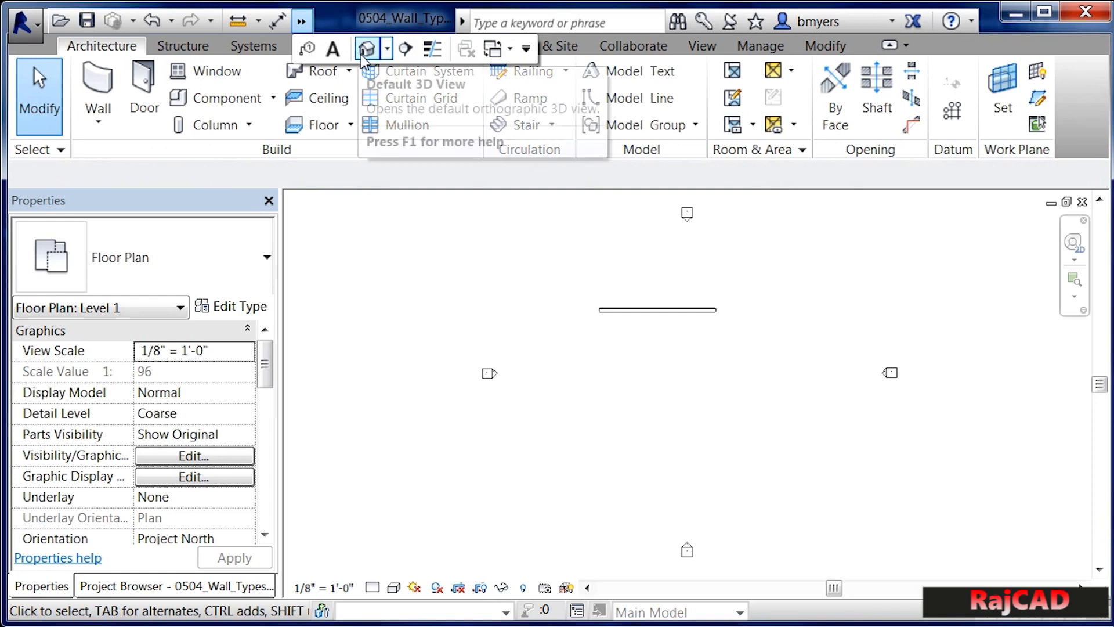
{"action": "left_click", "coordinate": [363, 55]}
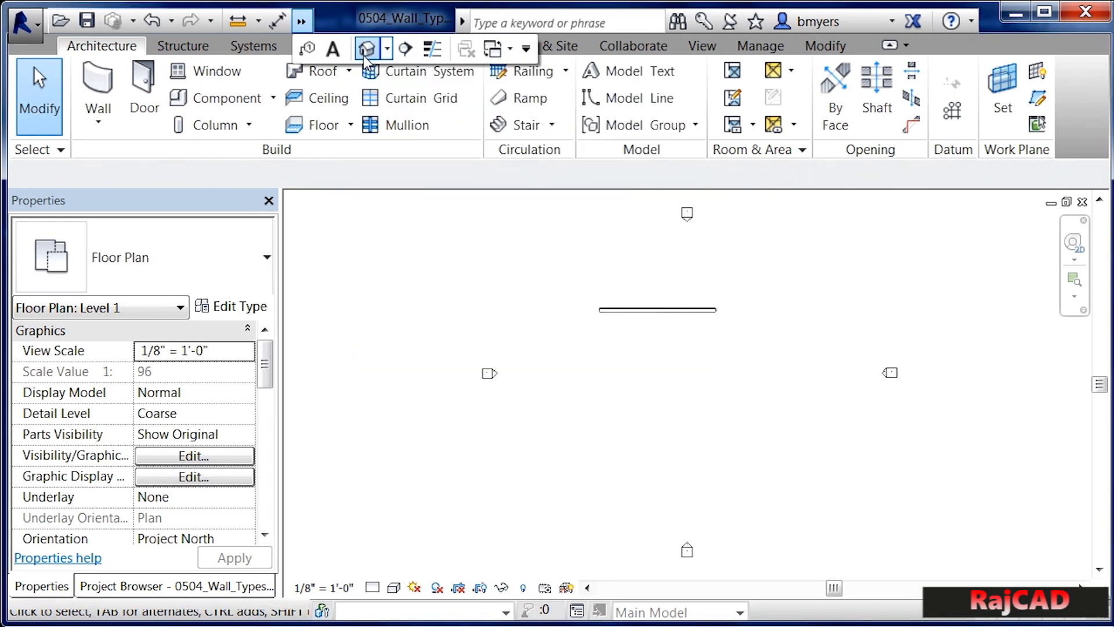
{"action": "scroll", "coordinate": [477, 558], "scroll_direction": "up", "scroll_amount": 4}
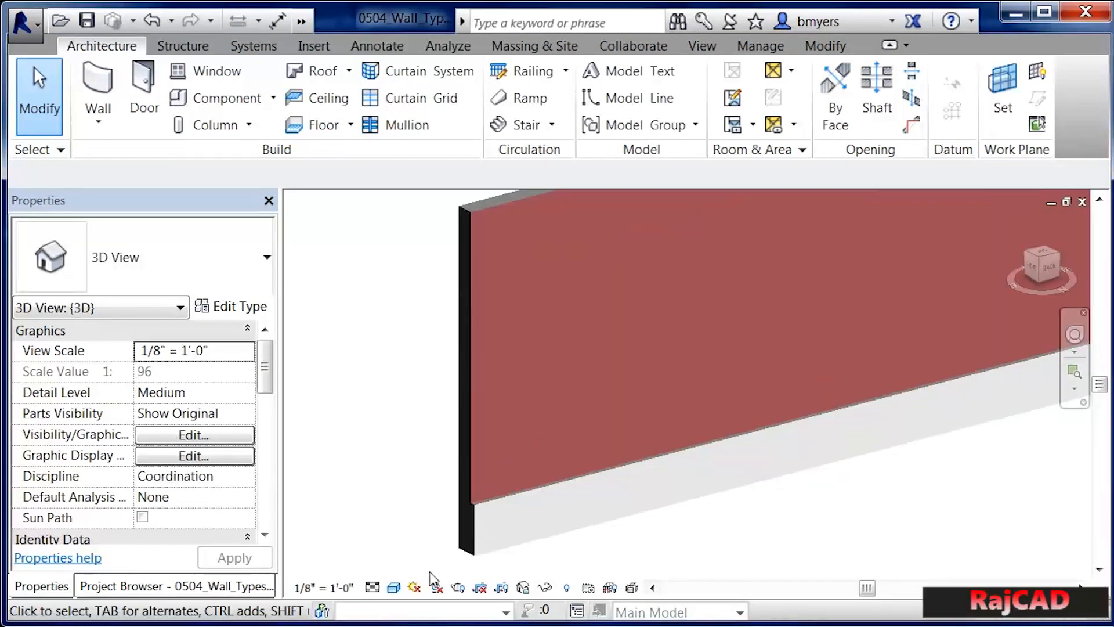
{"action": "scroll", "coordinate": [477, 558], "scroll_direction": "up", "scroll_amount": 2}
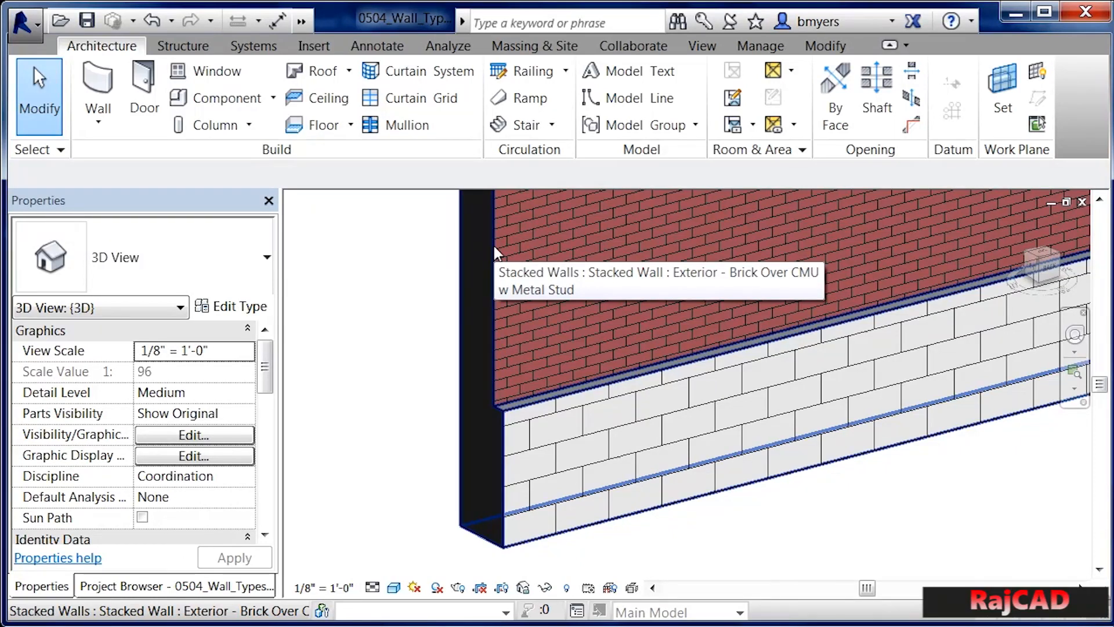
- Start an architectural wall in the 3D view using the curtain wall type Storefront
{"action": "left_click", "coordinate": [100, 122]}
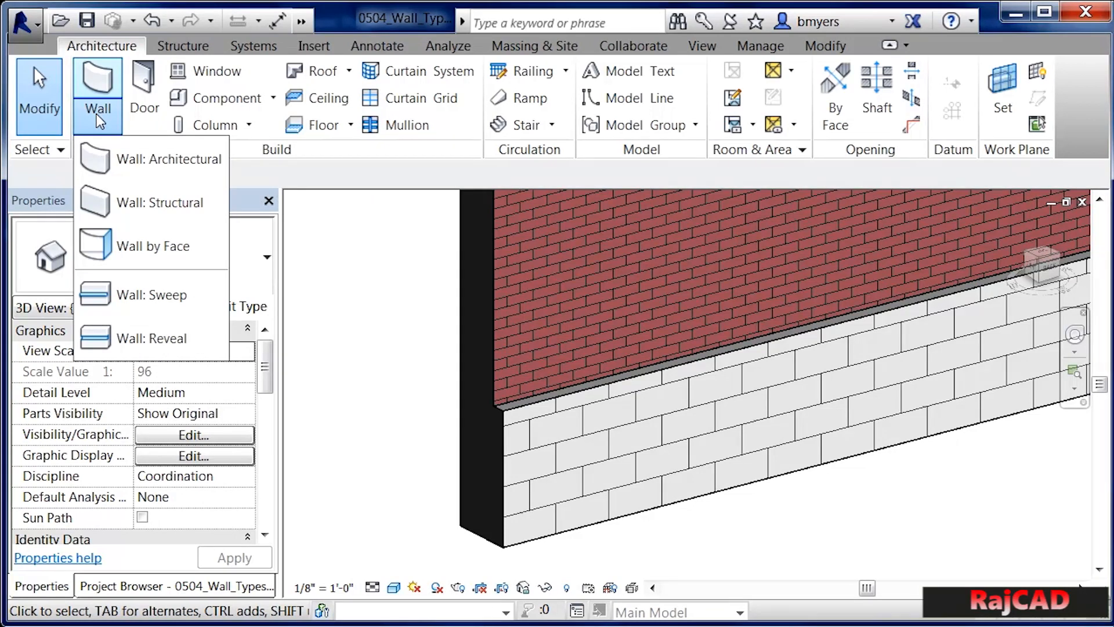
{"action": "left_click", "coordinate": [116, 168]}
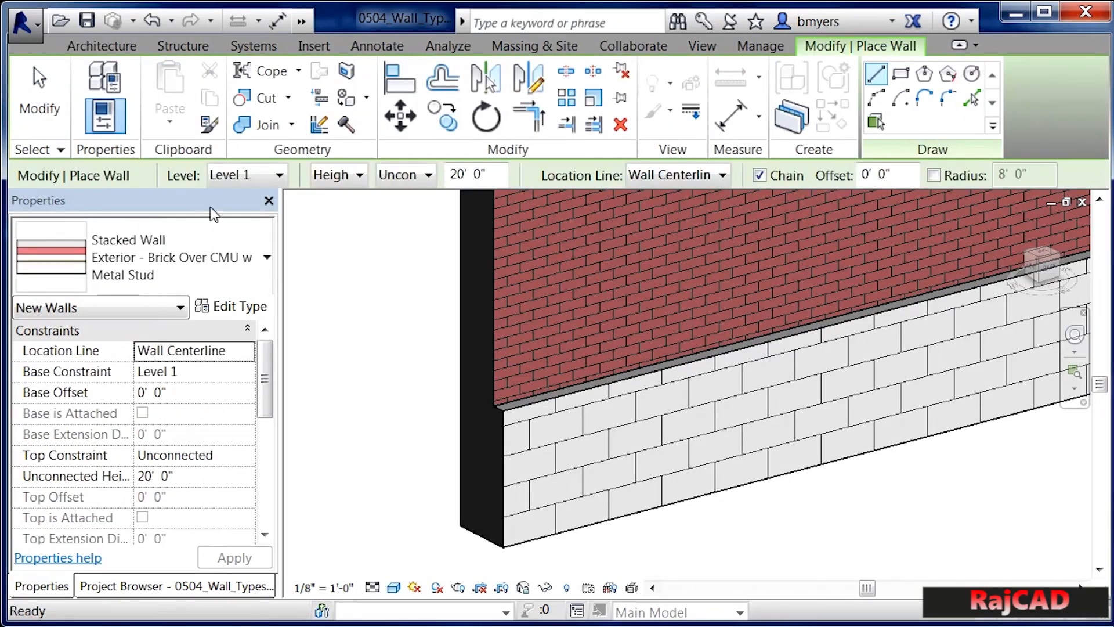
{"action": "left_click", "coordinate": [214, 259]}
{"action": "left_click", "coordinate": [325, 308]}
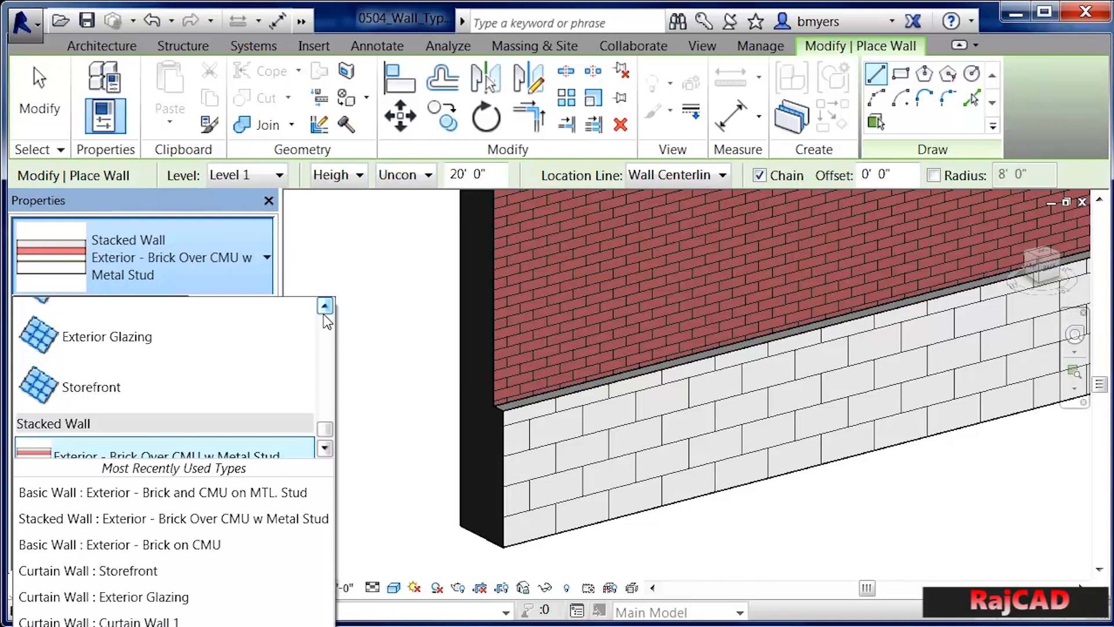
{"action": "left_click", "coordinate": [325, 306]}
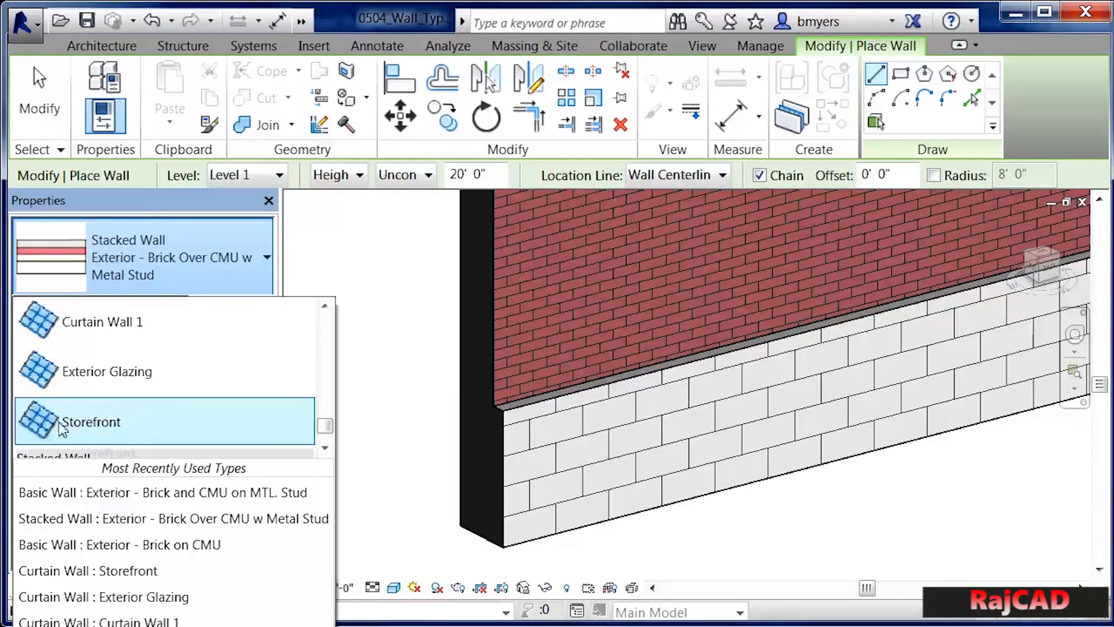
{"action": "left_click", "coordinate": [57, 427]}
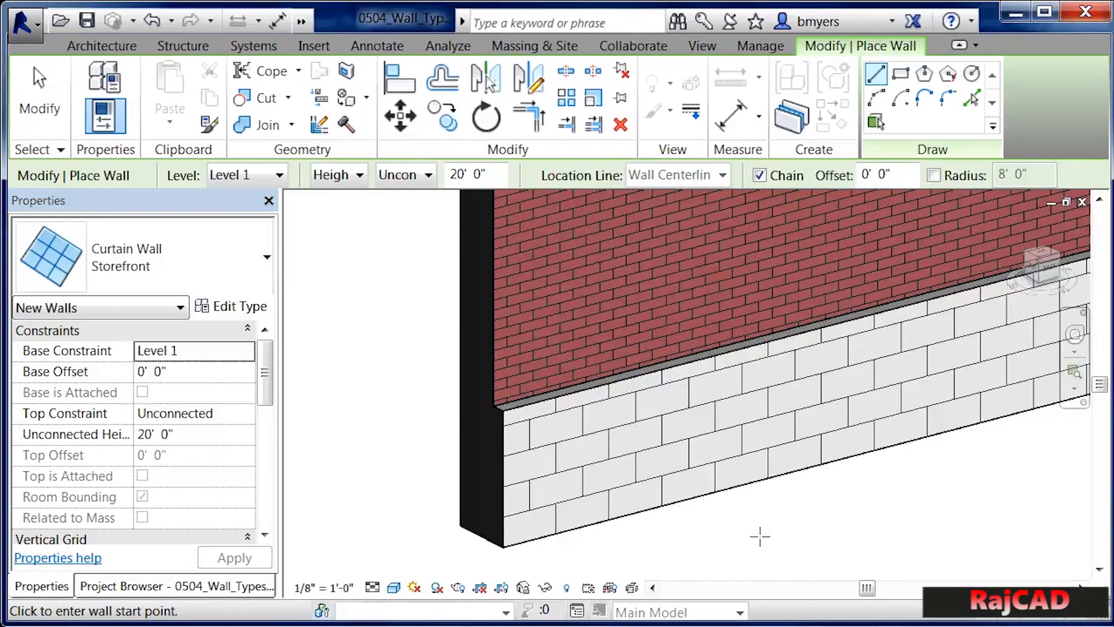
- Draw a Storefront curtain wall about 6'-8" long in front of the stacked wall and leave the wall command
{"action": "left_click", "coordinate": [826, 534]}
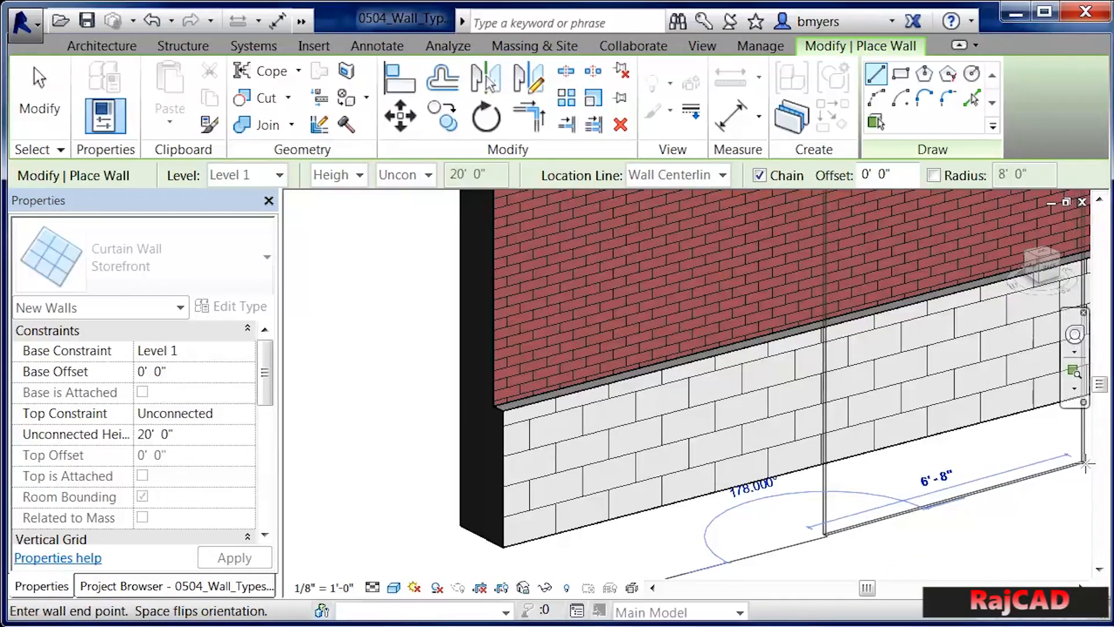
{"action": "left_click", "coordinate": [1082, 468]}
{"action": "key", "text": "Escape"}
{"action": "key", "text": "Escape"}
{"action": "scroll", "coordinate": [800, 548], "scroll_direction": "down", "scroll_amount": 6}
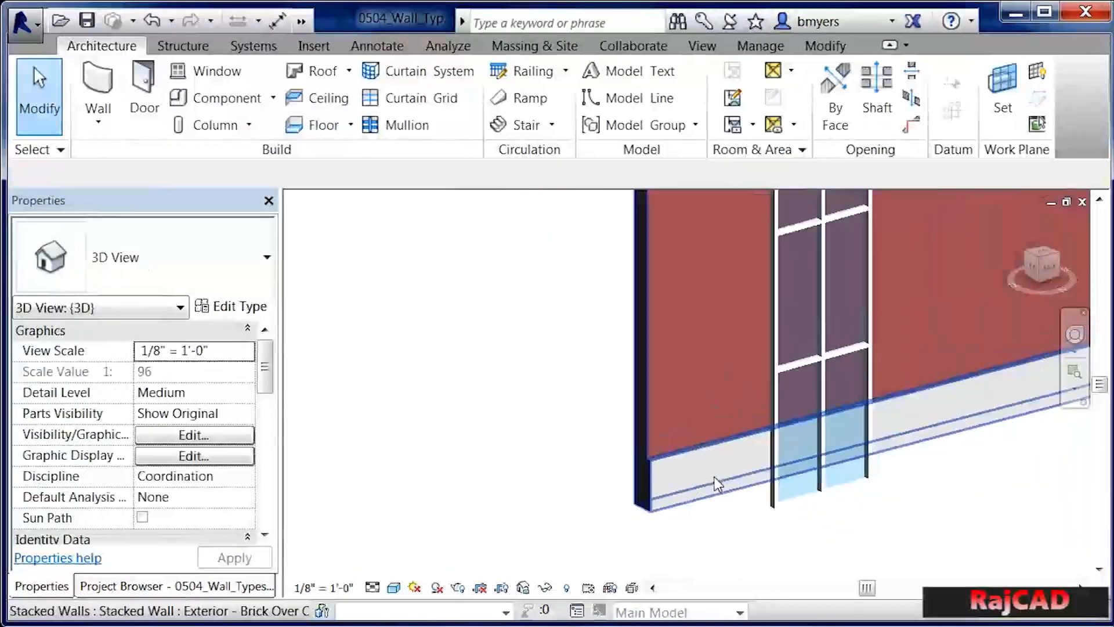
{"action": "scroll", "coordinate": [841, 542], "scroll_direction": "up", "scroll_amount": 1}
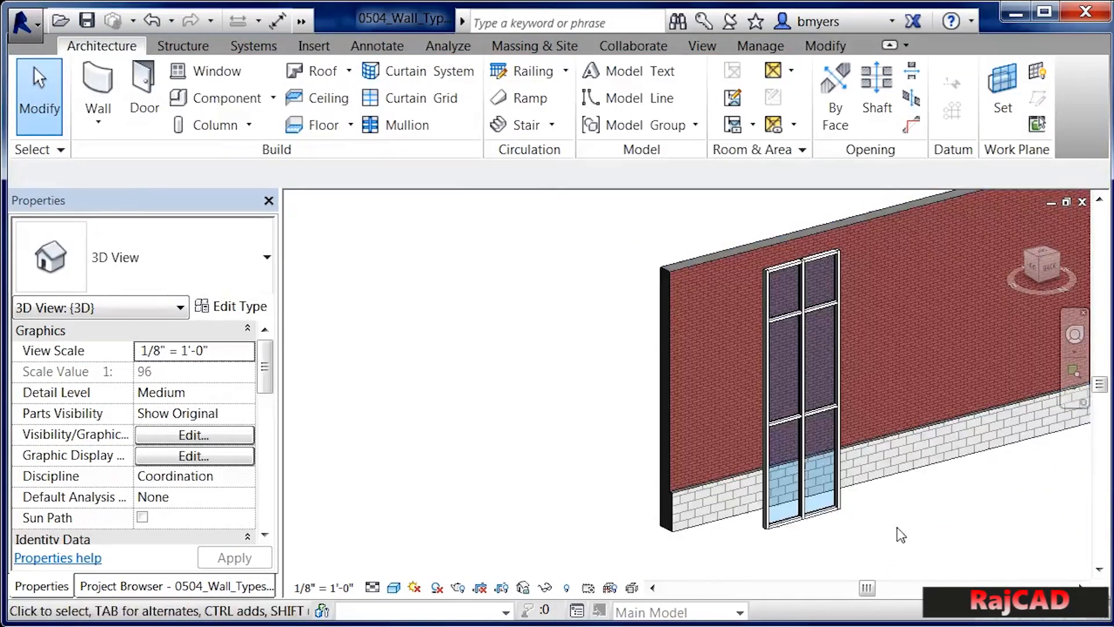
{"action": "scroll", "coordinate": [823, 382], "scroll_direction": "up", "scroll_amount": 2}
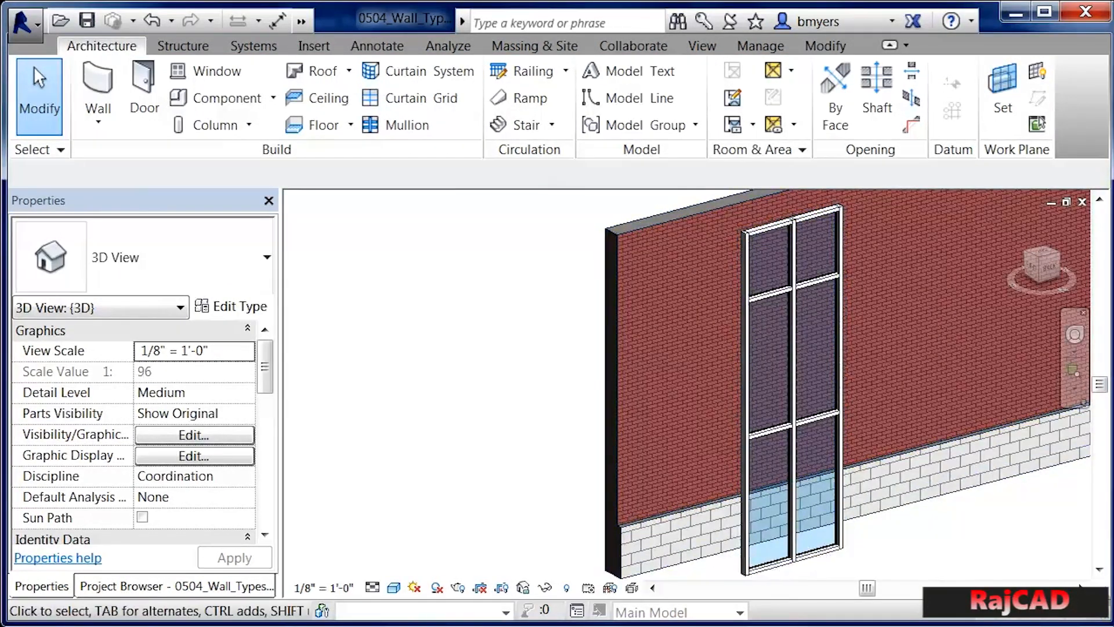
{"action": "scroll", "coordinate": [253, 297], "scroll_direction": "up", "scroll_amount": 1}
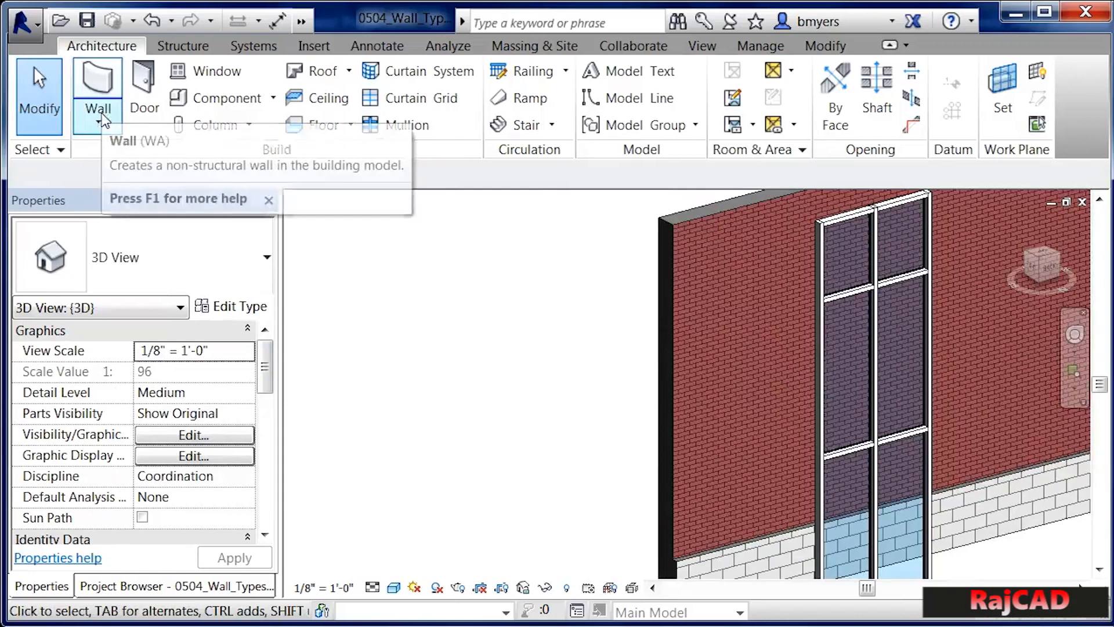
- Start another architectural wall using the basic wall type Exterior - Brick on CMU
{"action": "left_click", "coordinate": [100, 120]}
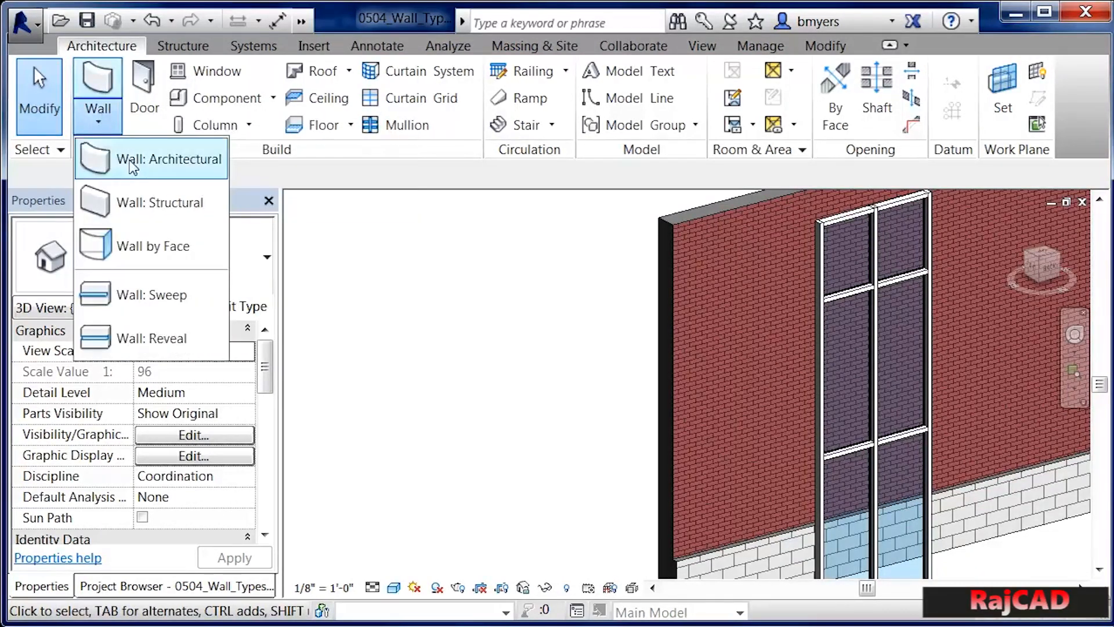
{"action": "left_click", "coordinate": [149, 154]}
{"action": "left_click", "coordinate": [253, 243]}
{"action": "left_click_drag", "start_coordinate": [324, 438], "coordinate": [338, 338]}
{"action": "mouse_move", "coordinate": [150, 325]}
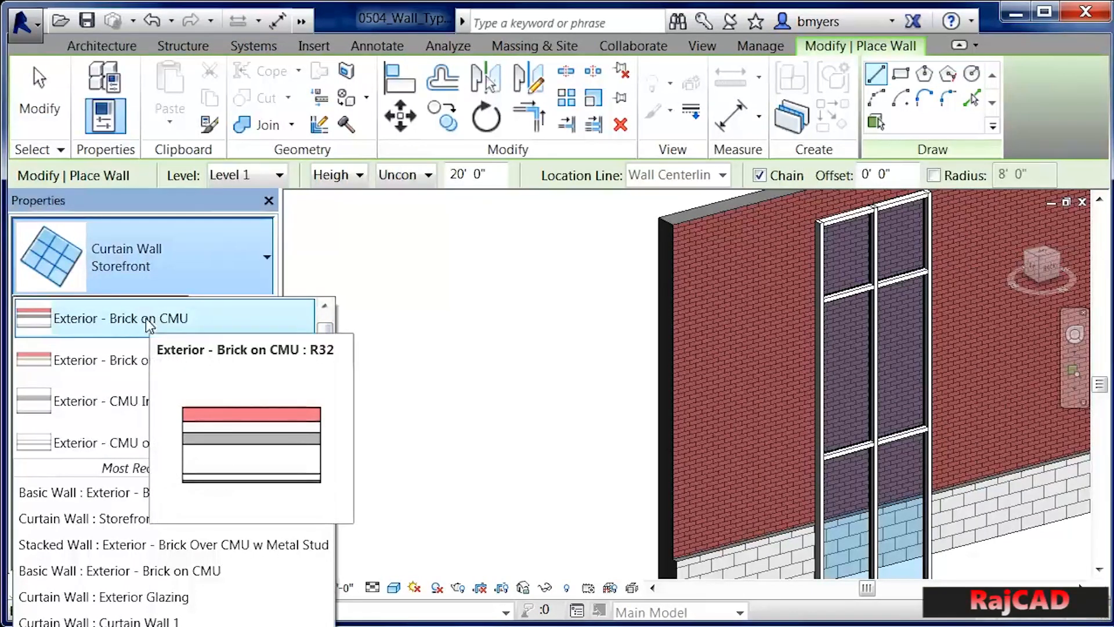
{"action": "left_click", "coordinate": [135, 323]}
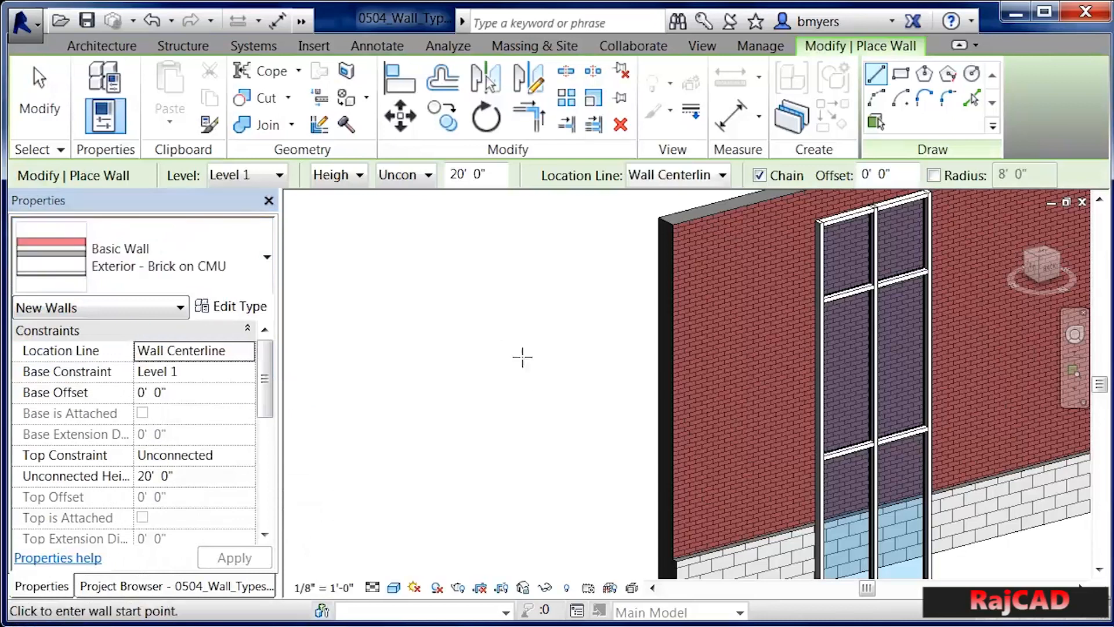
- Draw a Brick on CMU wall about 17'-8" long beyond the stacked wall's near end and leave the wall command
{"action": "left_click", "coordinate": [383, 504]}
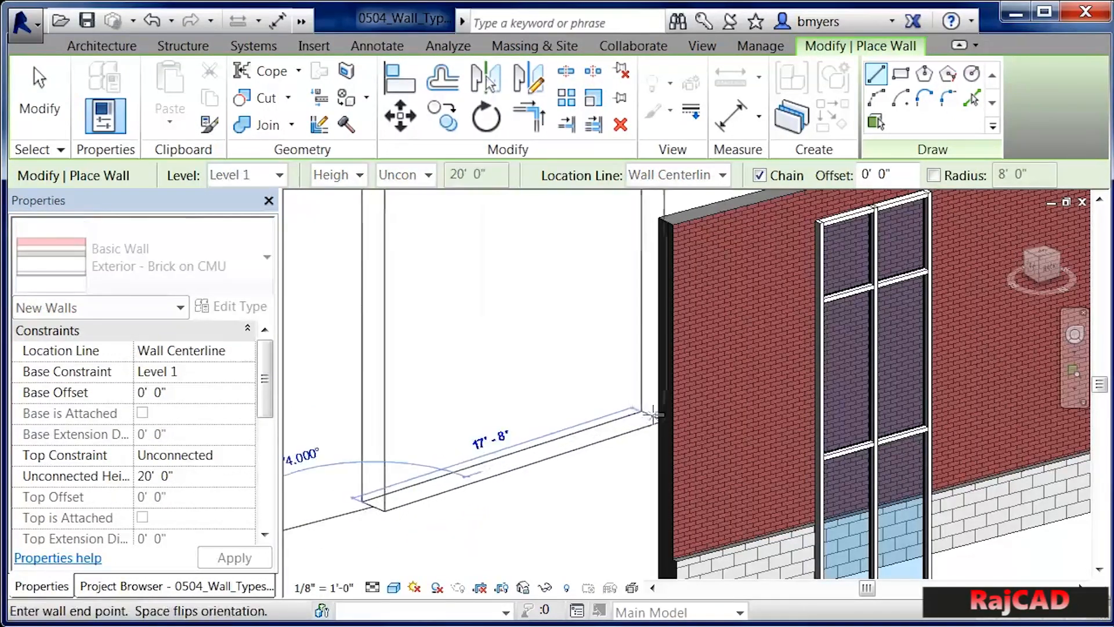
{"action": "left_click", "coordinate": [636, 416]}
{"action": "key", "text": "Escape"}
{"action": "key", "text": "Escape"}
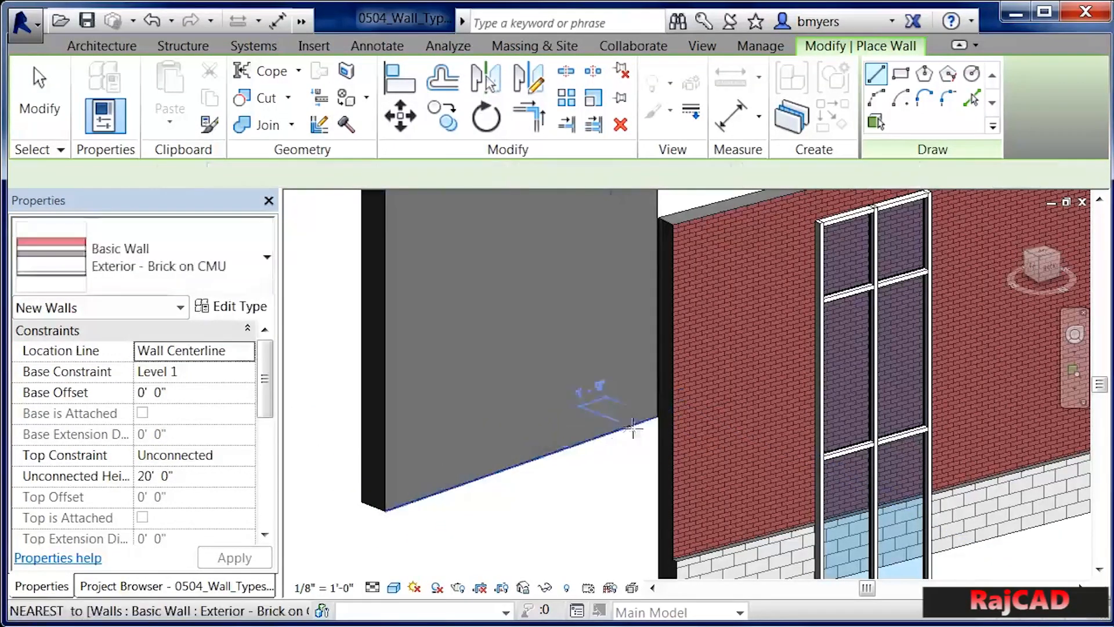
{"action": "scroll", "coordinate": [631, 459], "scroll_direction": "down", "scroll_amount": 3}
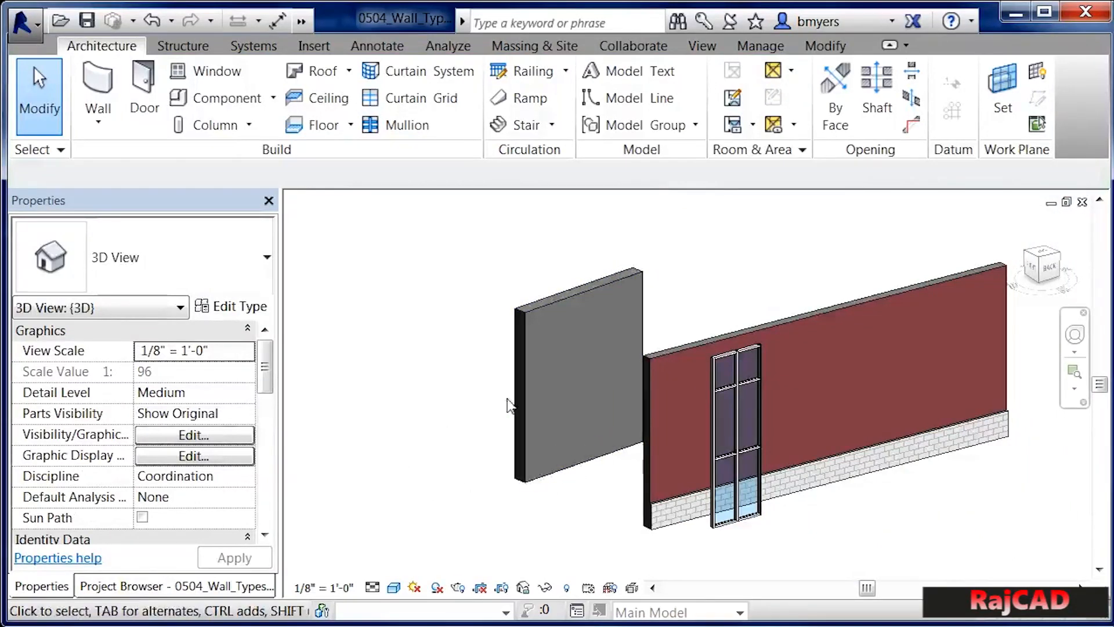
- Orbit around to the opposite side of the walls and examine the brick face of the basic wall
{"action": "scroll", "coordinate": [509, 404], "scroll_direction": "up", "scroll_amount": 2}
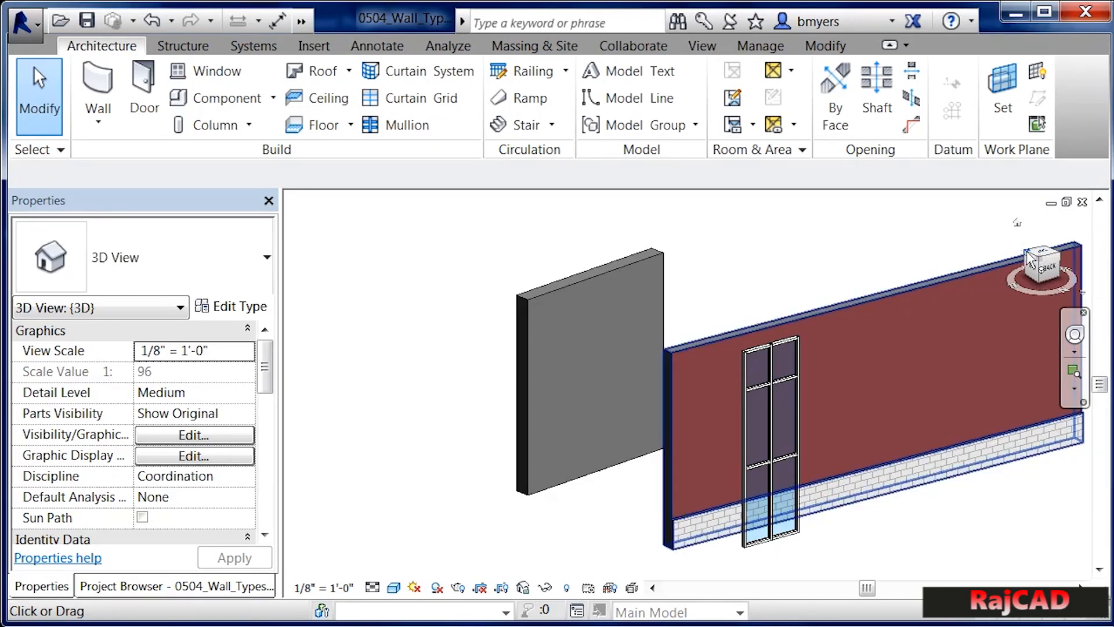
{"action": "left_click_drag", "start_coordinate": [1028, 260], "coordinate": [926, 322]}
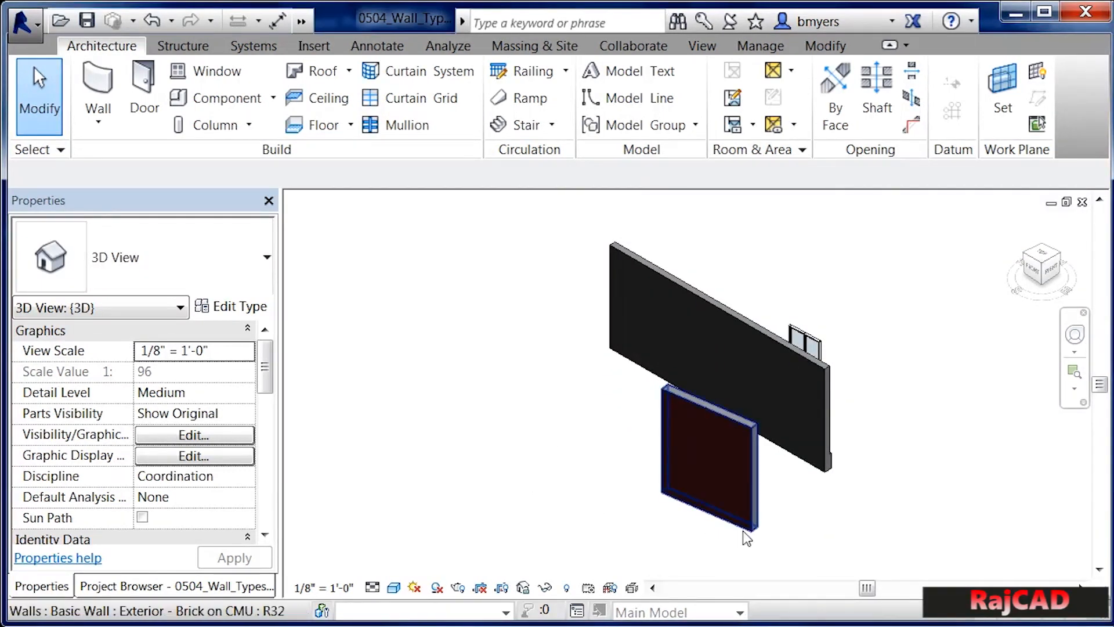
{"action": "scroll", "coordinate": [749, 543], "scroll_direction": "up", "scroll_amount": 5}
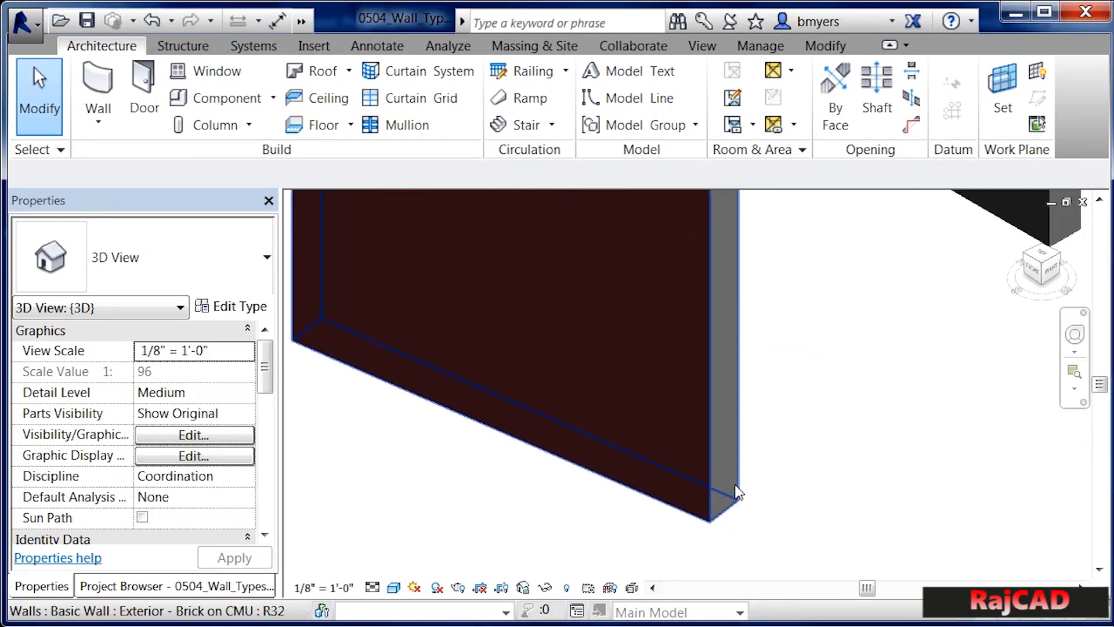
{"action": "scroll", "coordinate": [752, 481], "scroll_direction": "up", "scroll_amount": 2}
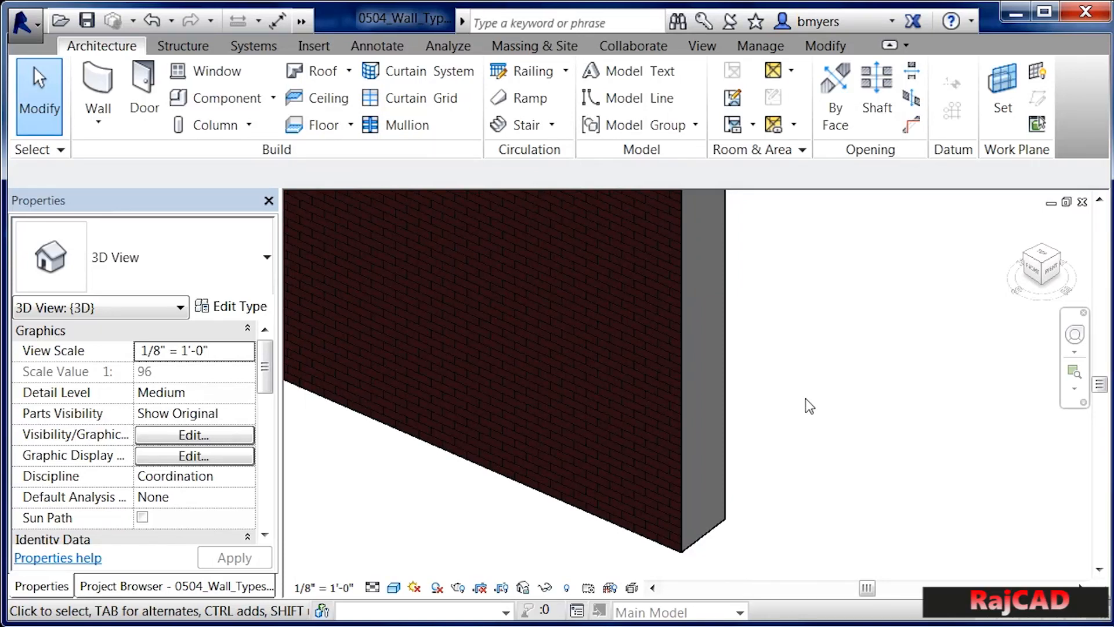
{"action": "scroll", "coordinate": [810, 403], "scroll_direction": "down", "scroll_amount": 3}
{"action": "middle_click_drag", "start_coordinate": [815, 377], "coordinate": [714, 459]}
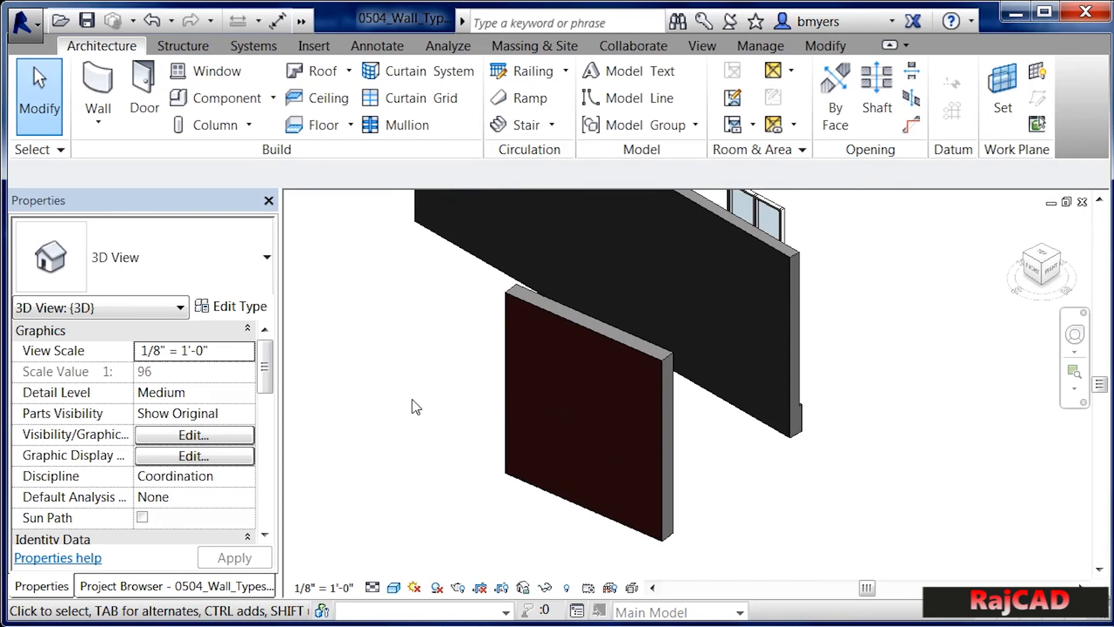
- Start an architectural wall and review the available basic and curtain wall types
{"action": "left_click", "coordinate": [98, 121]}
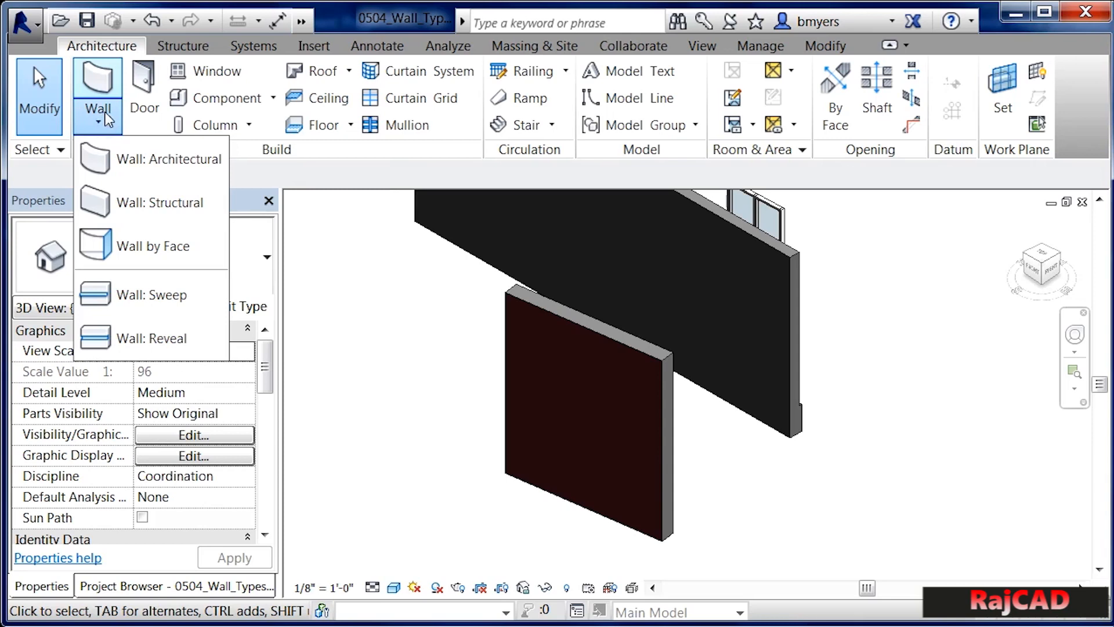
{"action": "left_click", "coordinate": [148, 169]}
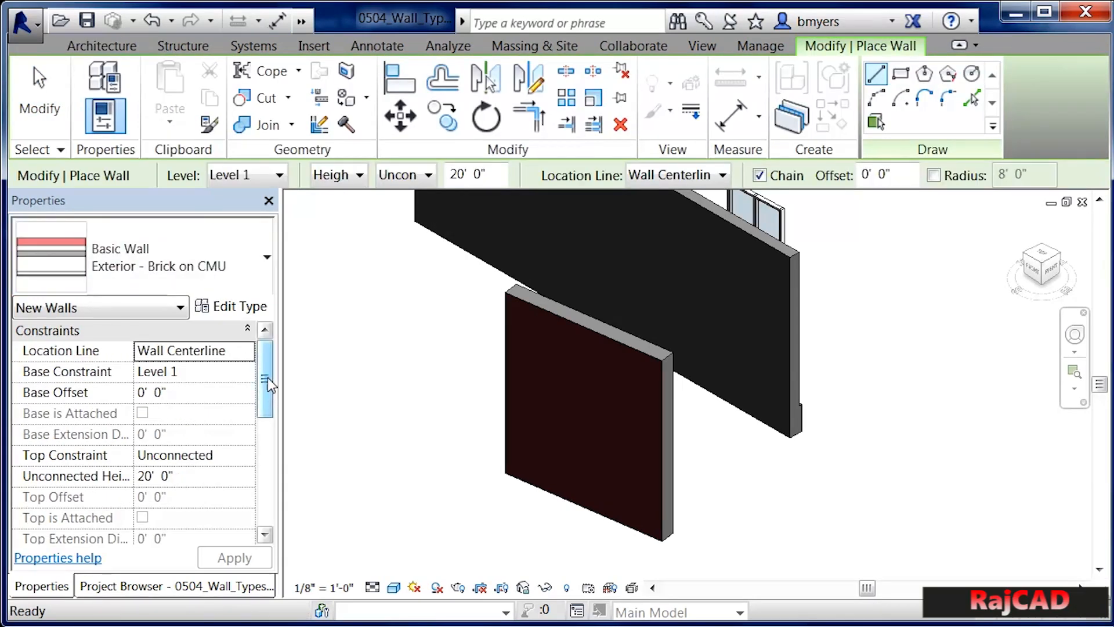
{"action": "left_click", "coordinate": [259, 269]}
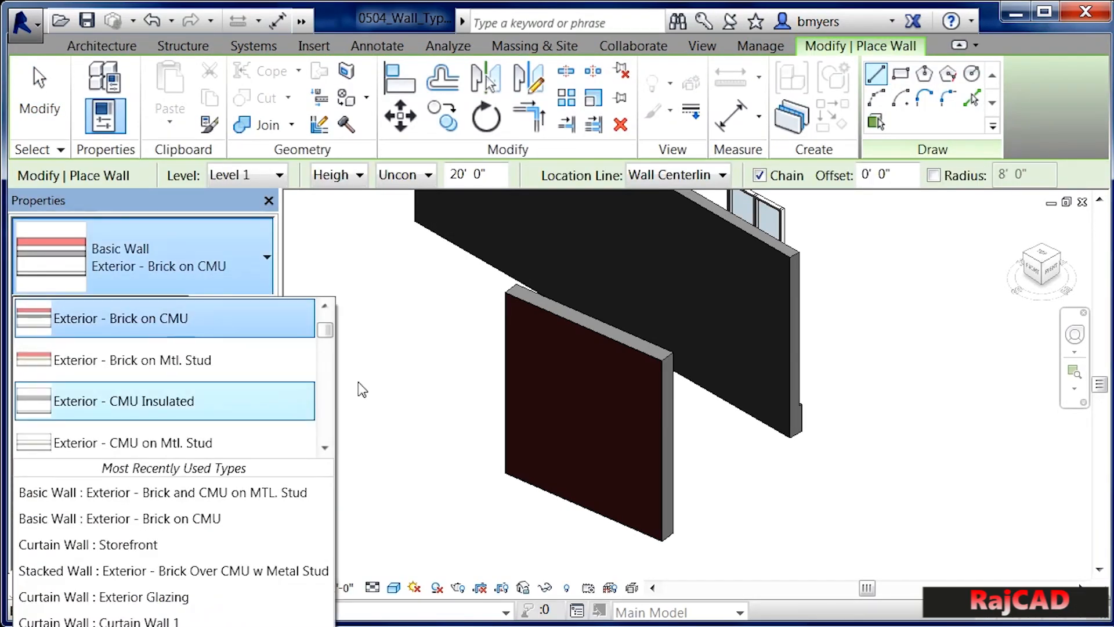
{"action": "scroll", "coordinate": [331, 334], "scroll_direction": "up", "scroll_amount": 2}
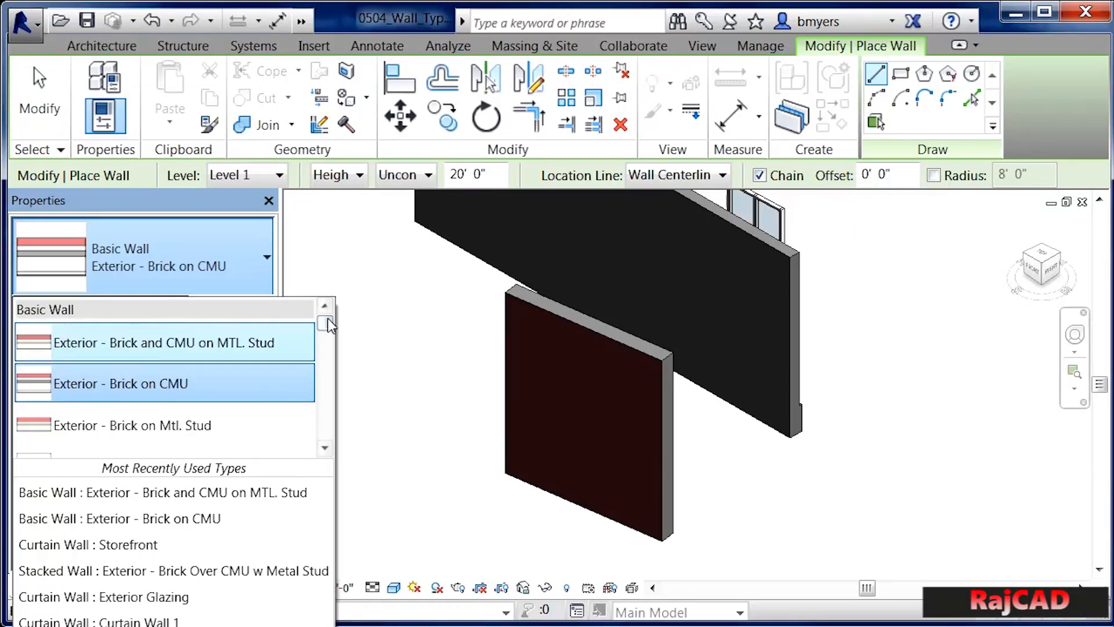
{"action": "scroll", "coordinate": [329, 325], "scroll_direction": "down", "scroll_amount": 1}
{"action": "left_click_drag", "start_coordinate": [328, 320], "coordinate": [332, 420]}
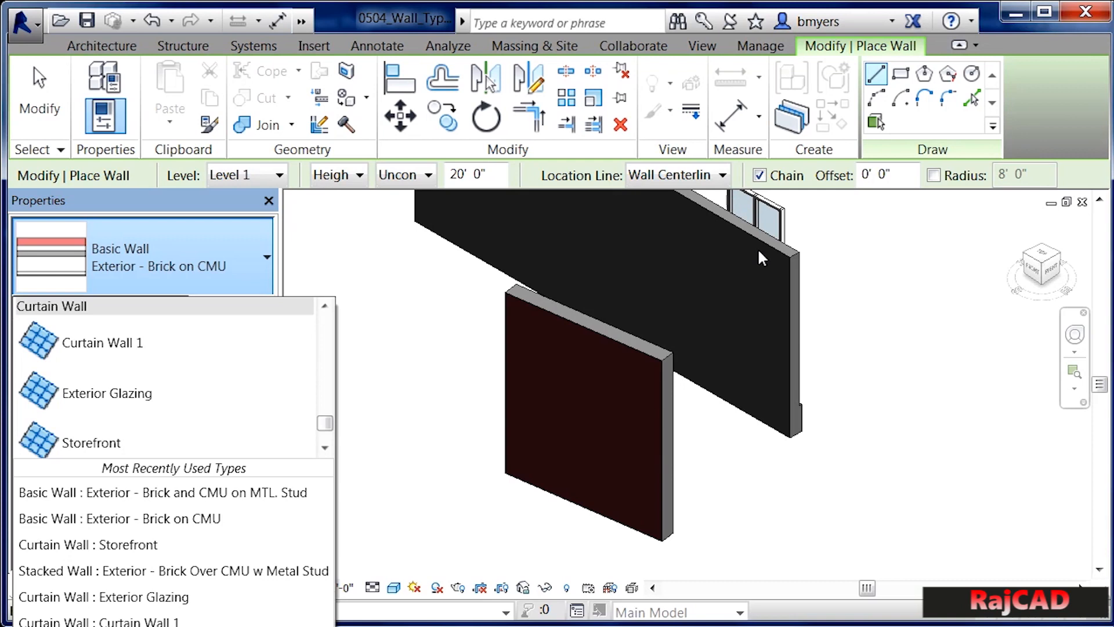
{"action": "scroll", "coordinate": [325, 447], "scroll_direction": "down", "scroll_amount": 3}
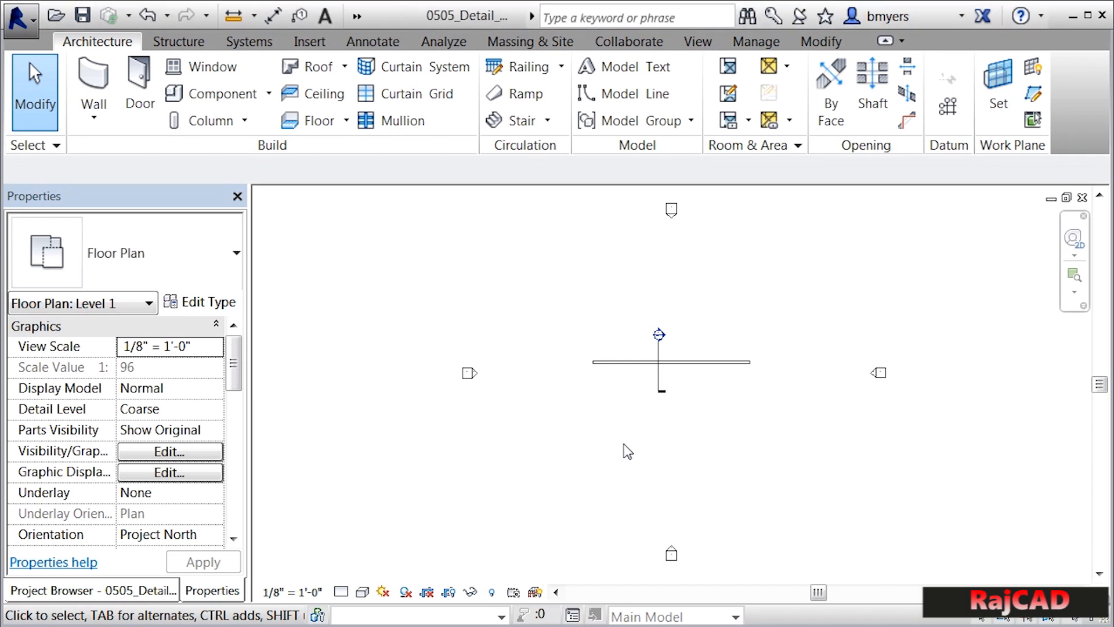
- Turn on Thin Lines in the Level 1 plan of the 0505 detail project and inspect the horizontal wall's outlines
{"action": "scroll", "coordinate": [691, 388], "scroll_direction": "up", "scroll_amount": 6}
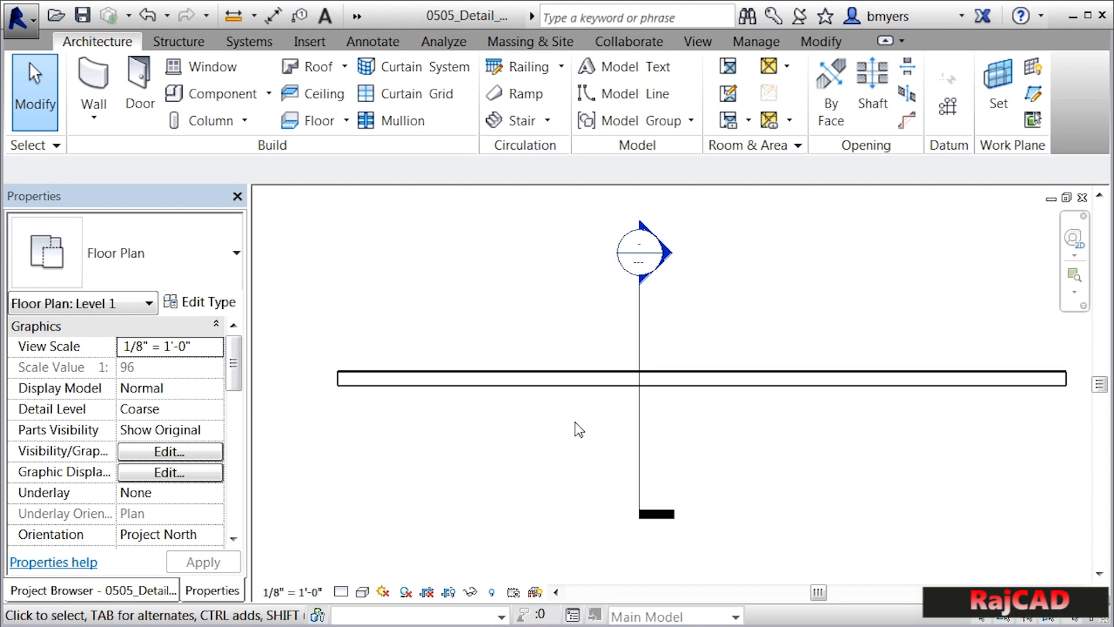
{"action": "scroll", "coordinate": [379, 377], "scroll_direction": "up", "scroll_amount": 3}
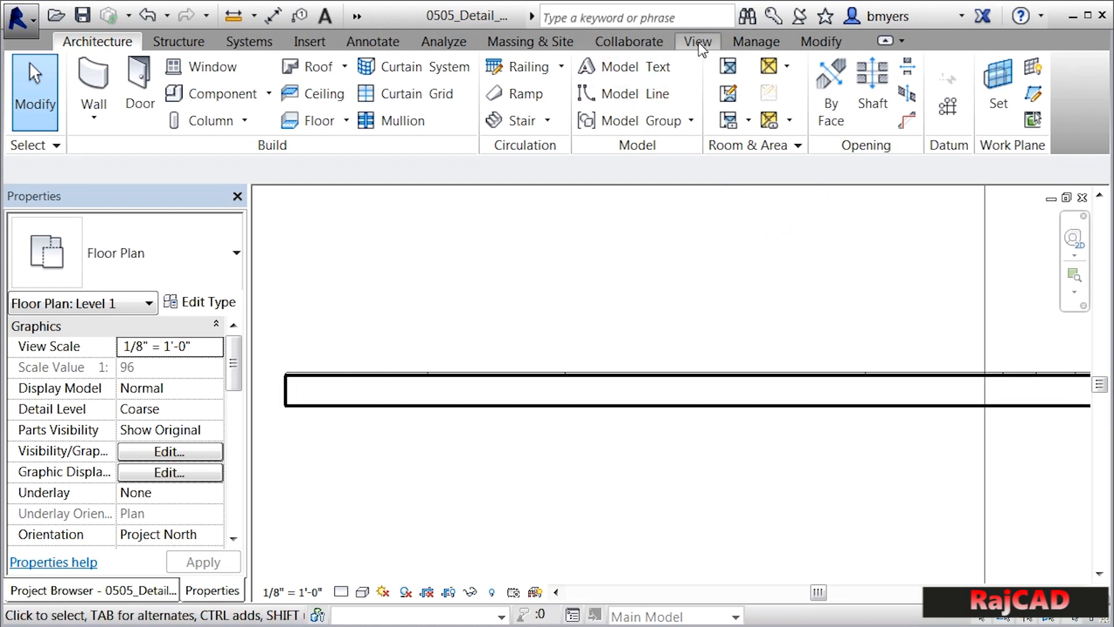
{"action": "left_click", "coordinate": [698, 42]}
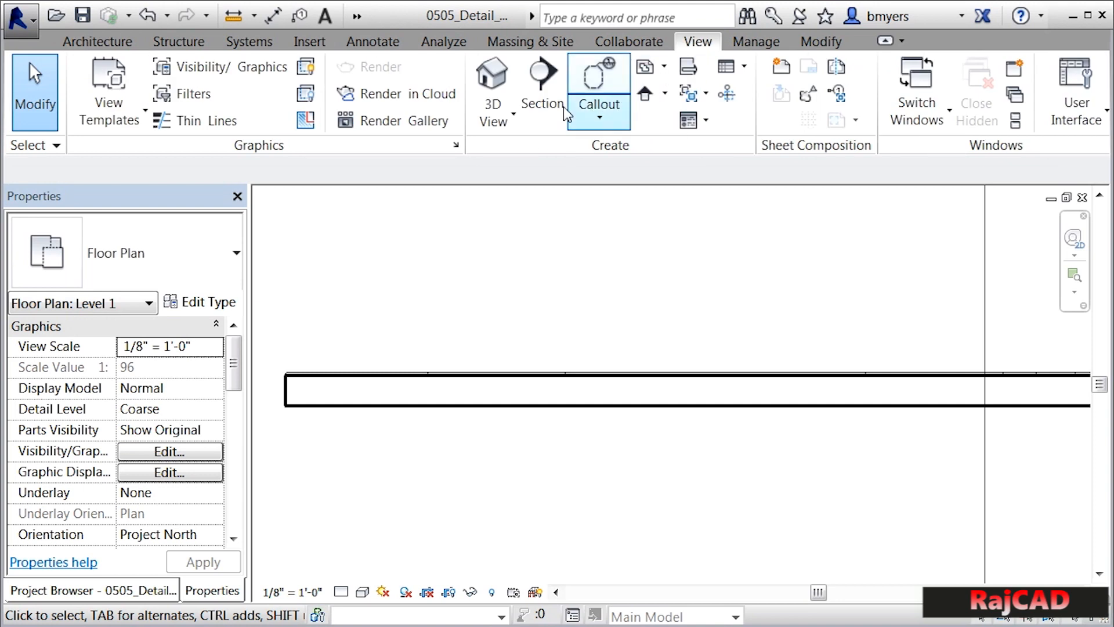
{"action": "left_click", "coordinate": [223, 124]}
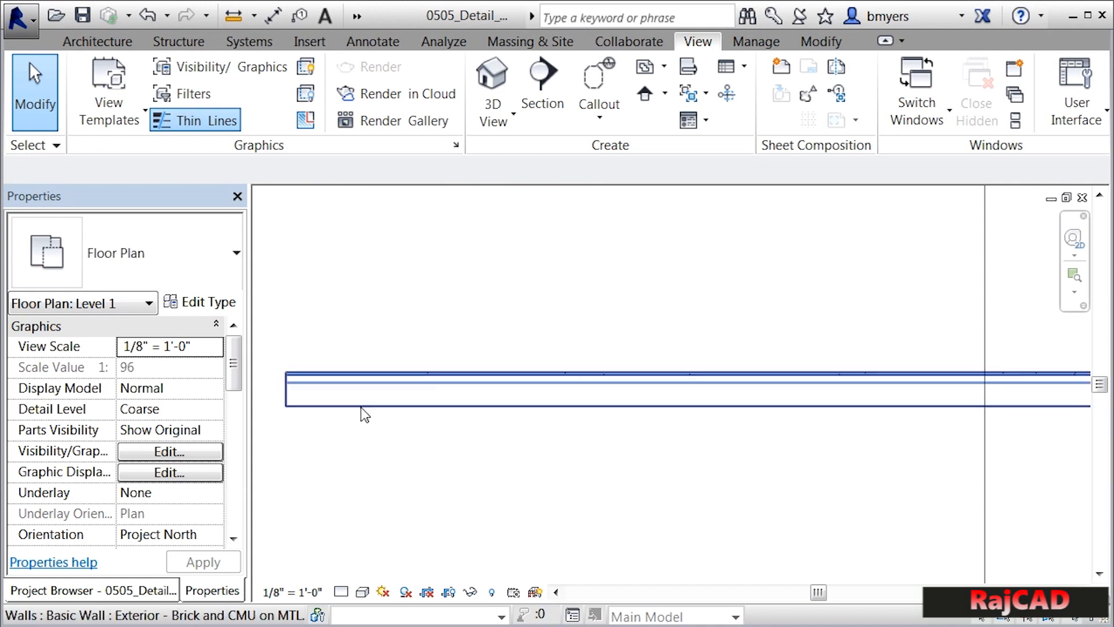
{"action": "scroll", "coordinate": [284, 404], "scroll_direction": "up", "scroll_amount": 4}
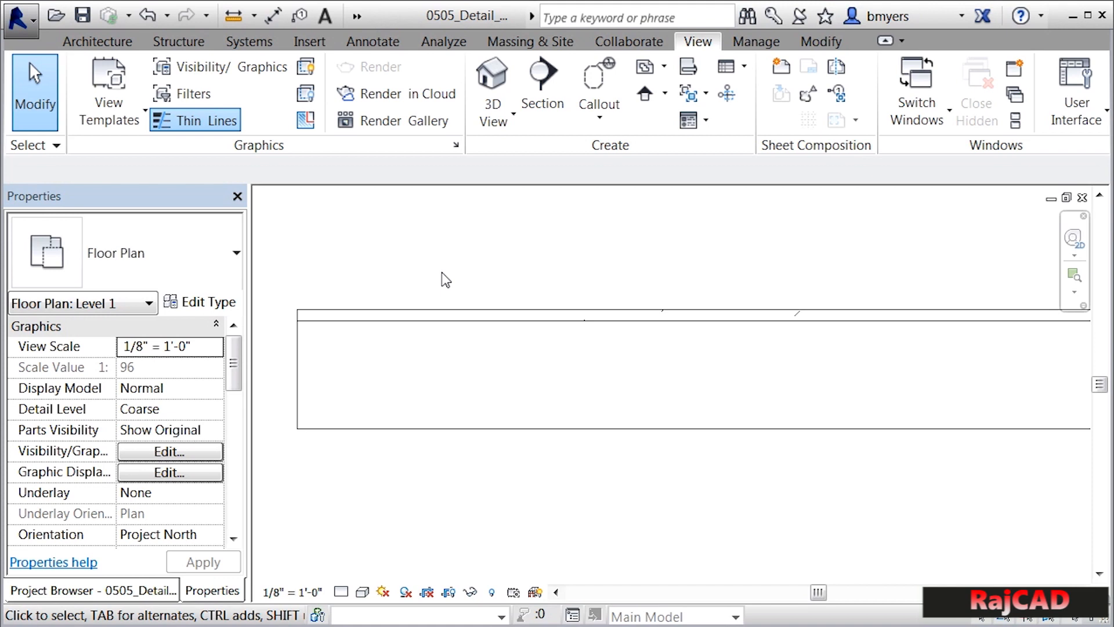
{"action": "scroll", "coordinate": [417, 342], "scroll_direction": "down", "scroll_amount": 5}
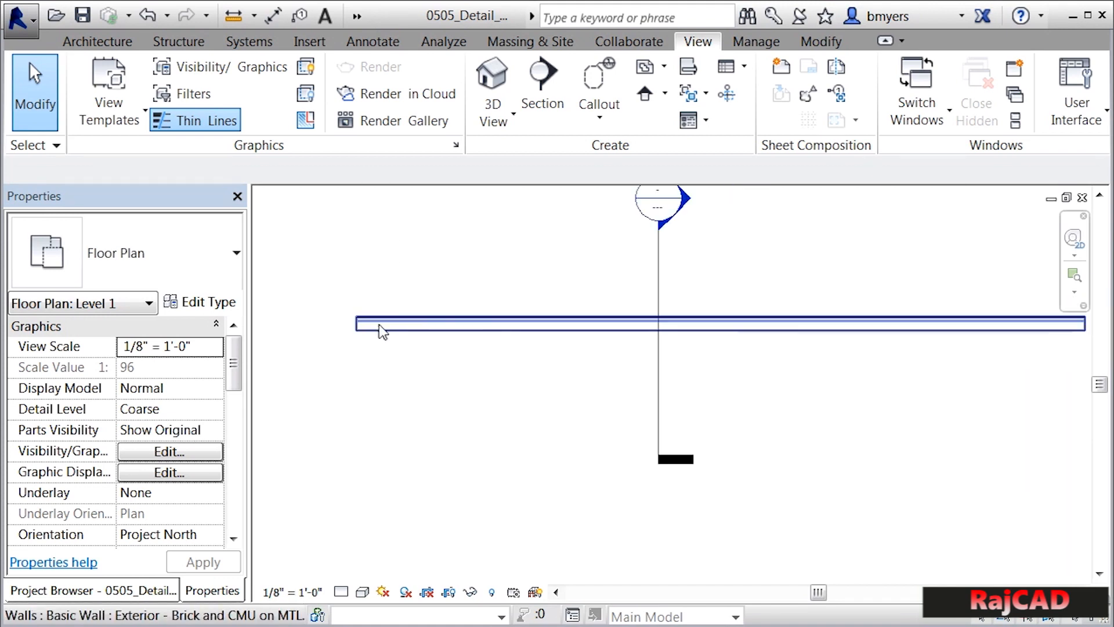
{"action": "middle_click_drag", "start_coordinate": [731, 305], "coordinate": [689, 351]}
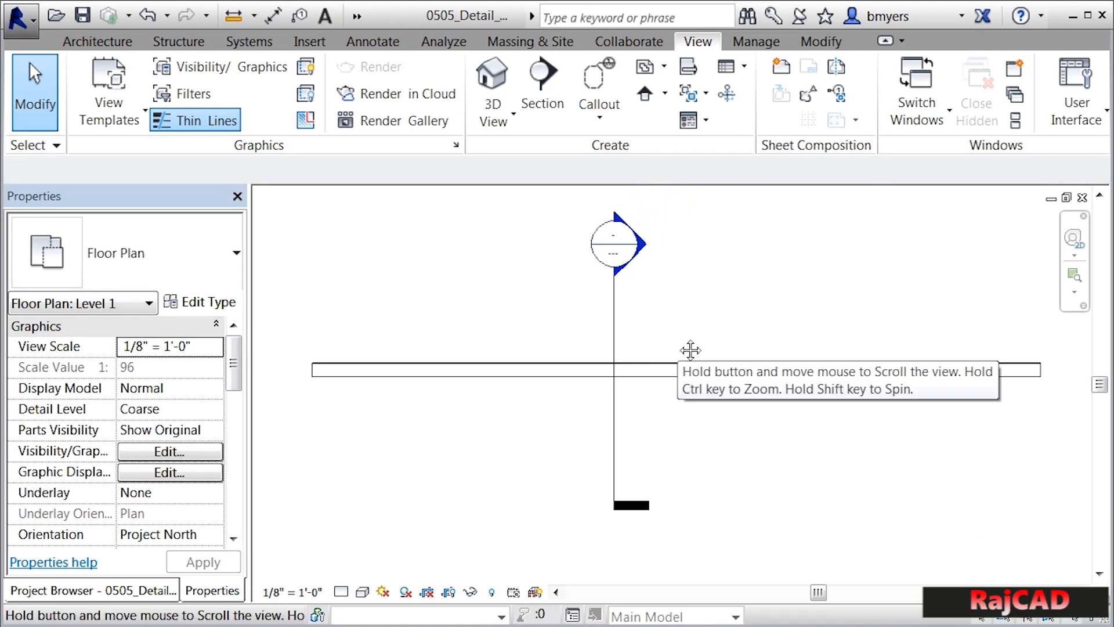
- Set the Level 1 floor plan's detail level to Fine and inspect the wall's layers
{"action": "left_click", "coordinate": [341, 592]}
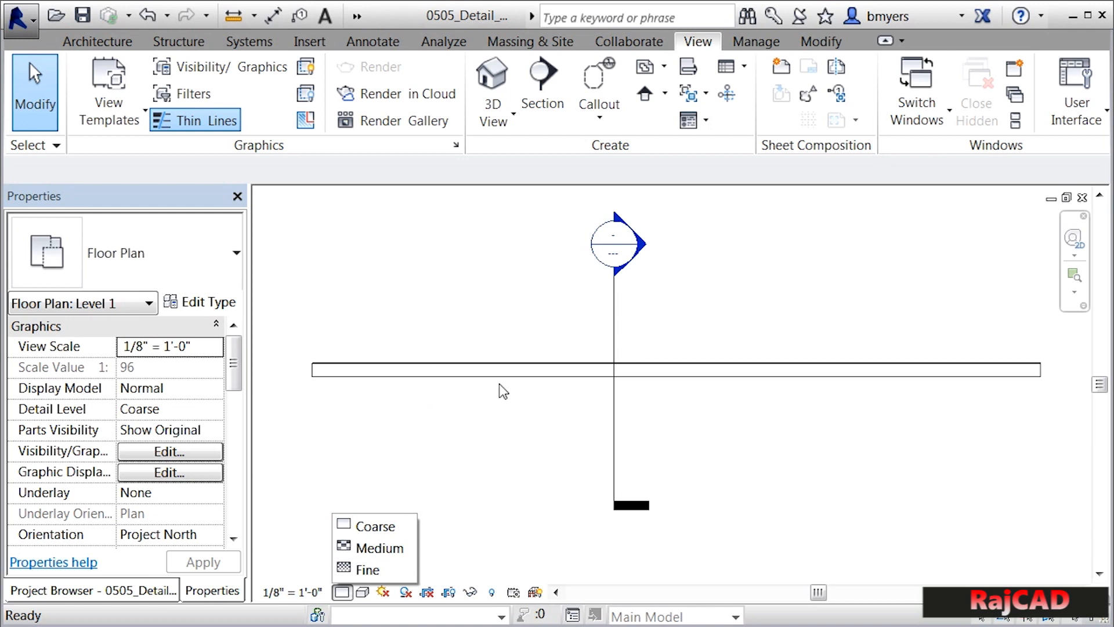
{"action": "left_click", "coordinate": [371, 572]}
{"action": "scroll", "coordinate": [470, 385], "scroll_direction": "up", "scroll_amount": 4}
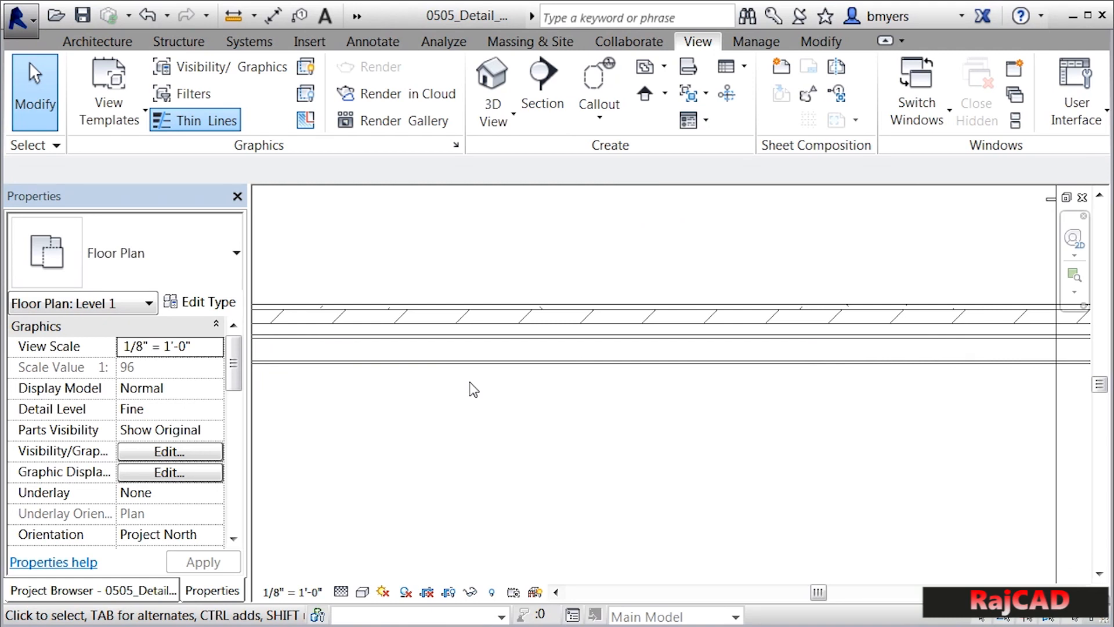
{"action": "scroll", "coordinate": [471, 388], "scroll_direction": "down", "scroll_amount": 5}
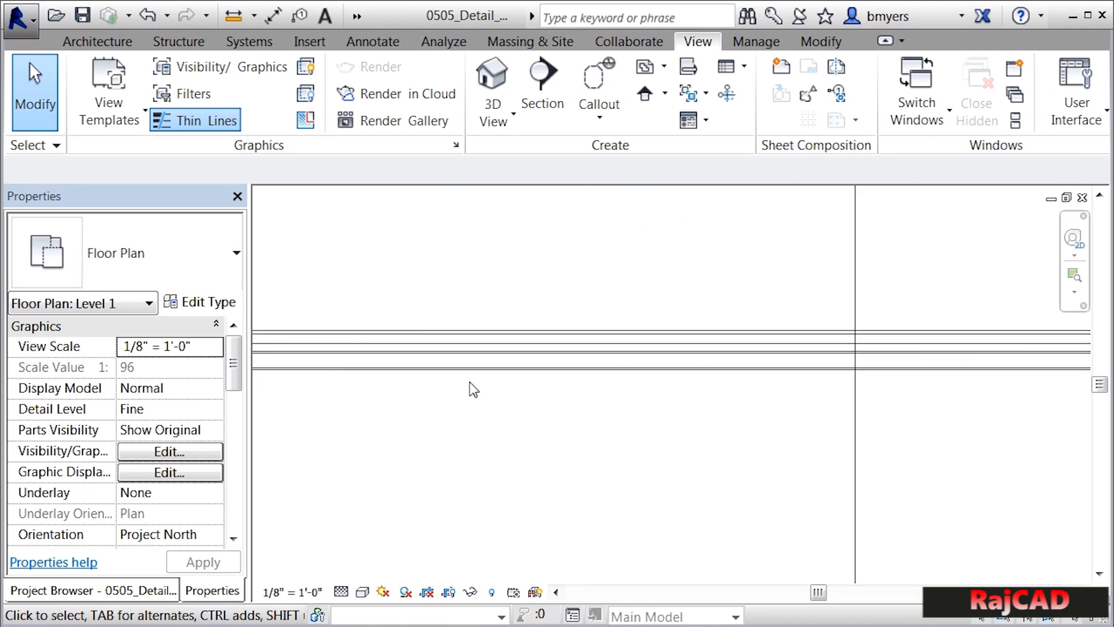
- Open the default 3D view, turn it to the wall's brick and CMU face, and inspect the sweep between both materials
{"action": "left_click", "coordinate": [358, 18]}
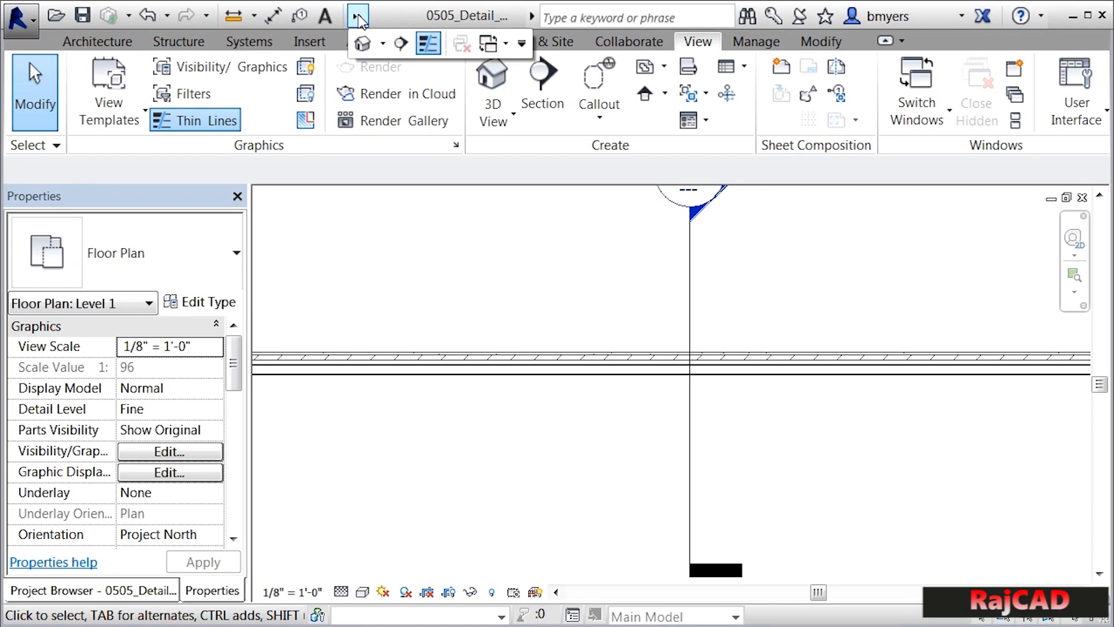
{"action": "left_click", "coordinate": [362, 43]}
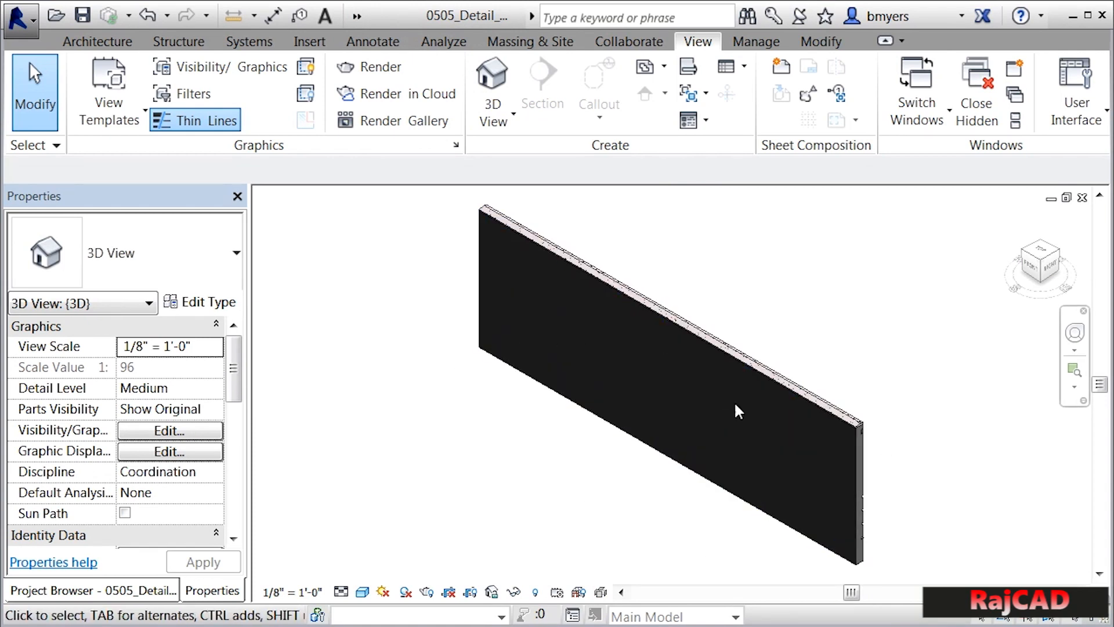
{"action": "left_click", "coordinate": [1060, 256]}
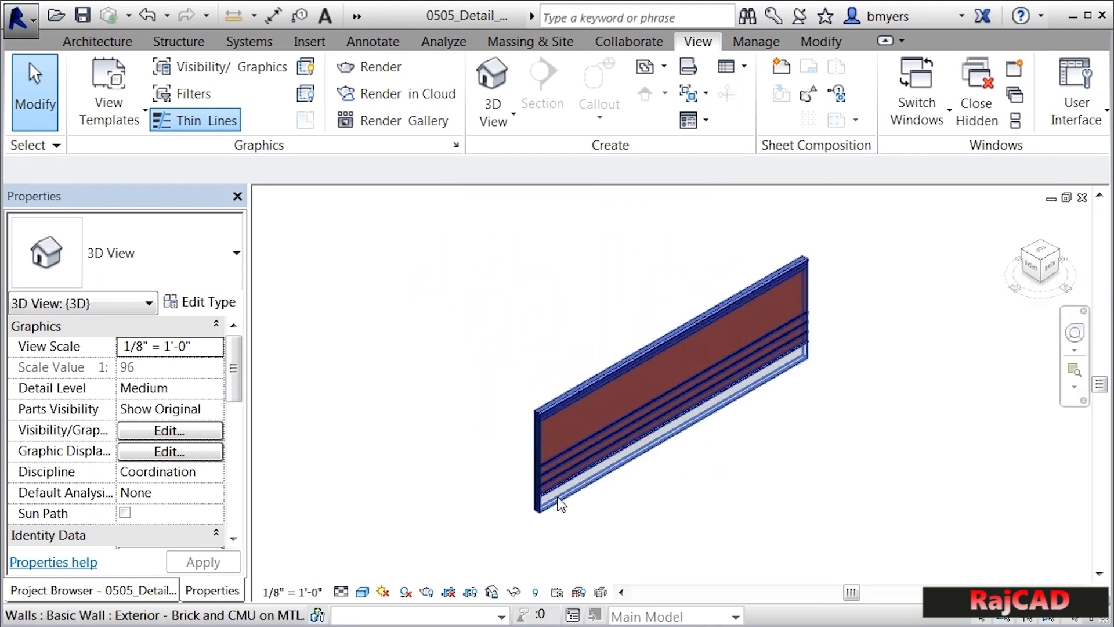
{"action": "scroll", "coordinate": [566, 506], "scroll_direction": "up", "scroll_amount": 5}
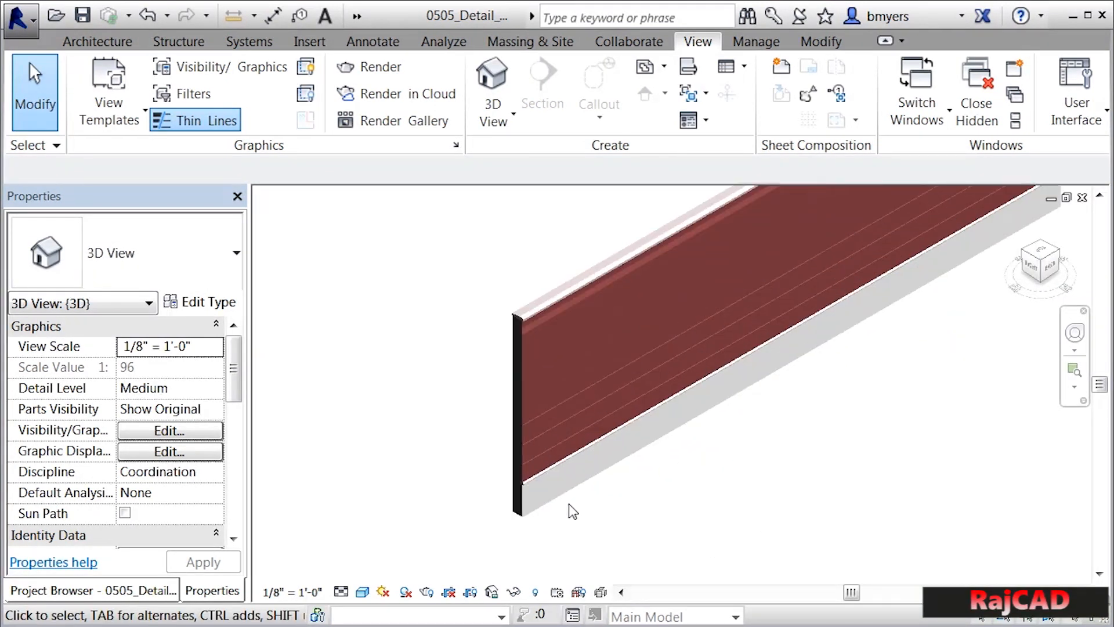
{"action": "scroll", "coordinate": [572, 511], "scroll_direction": "up", "scroll_amount": 6}
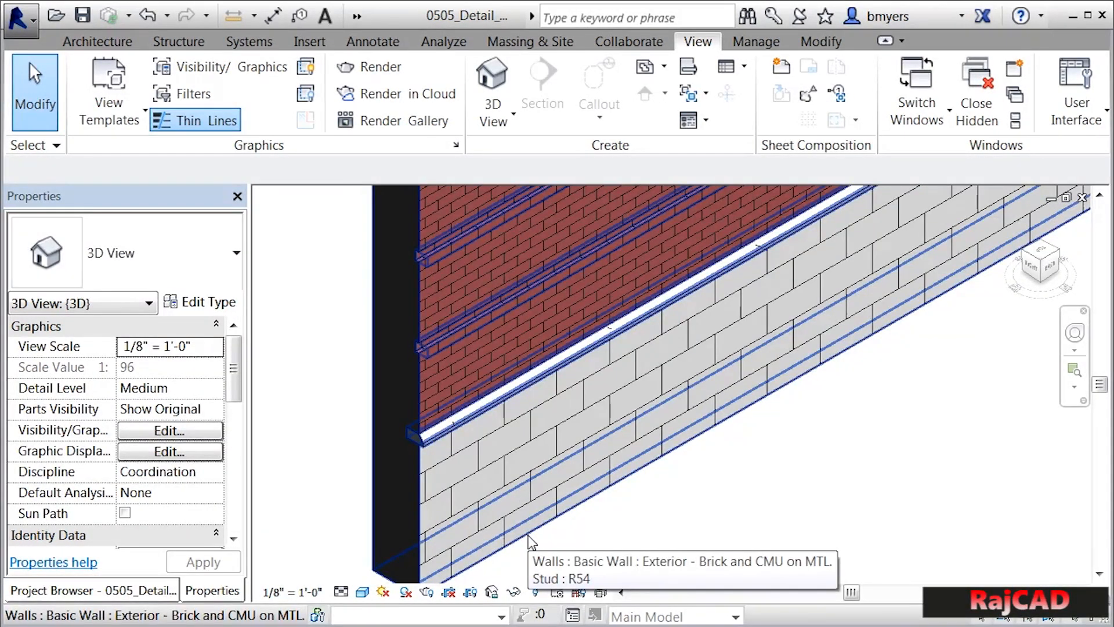
{"action": "scroll", "coordinate": [425, 504], "scroll_direction": "up", "scroll_amount": 2}
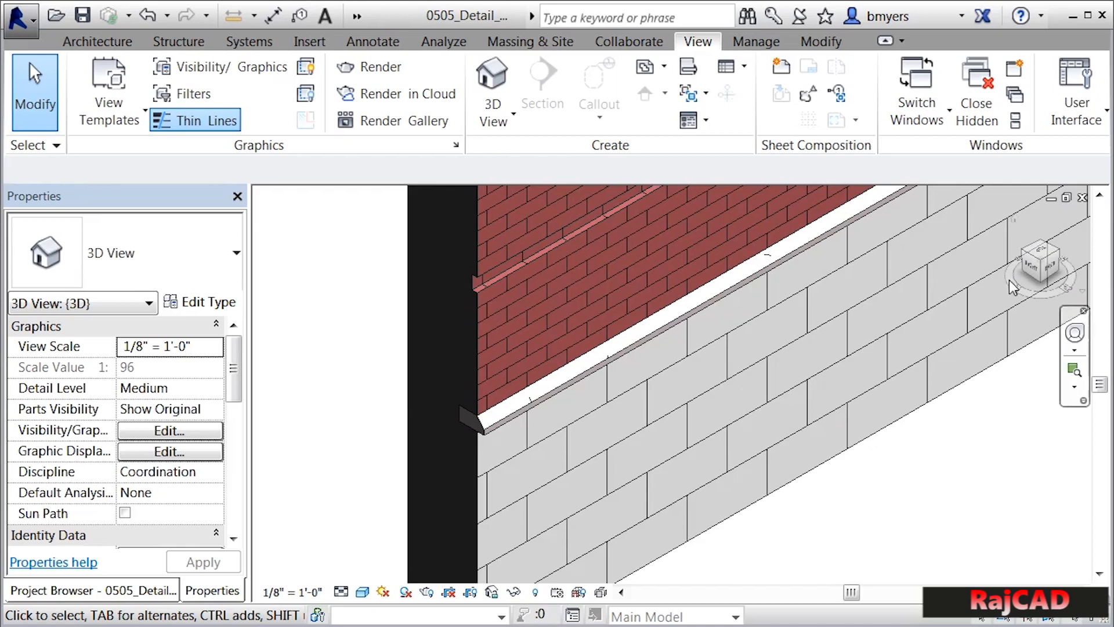
- Close the 3D view and open the Section 1 view from its section line in the floor plan, focusing on the wall base
{"action": "left_click", "coordinate": [1082, 198]}
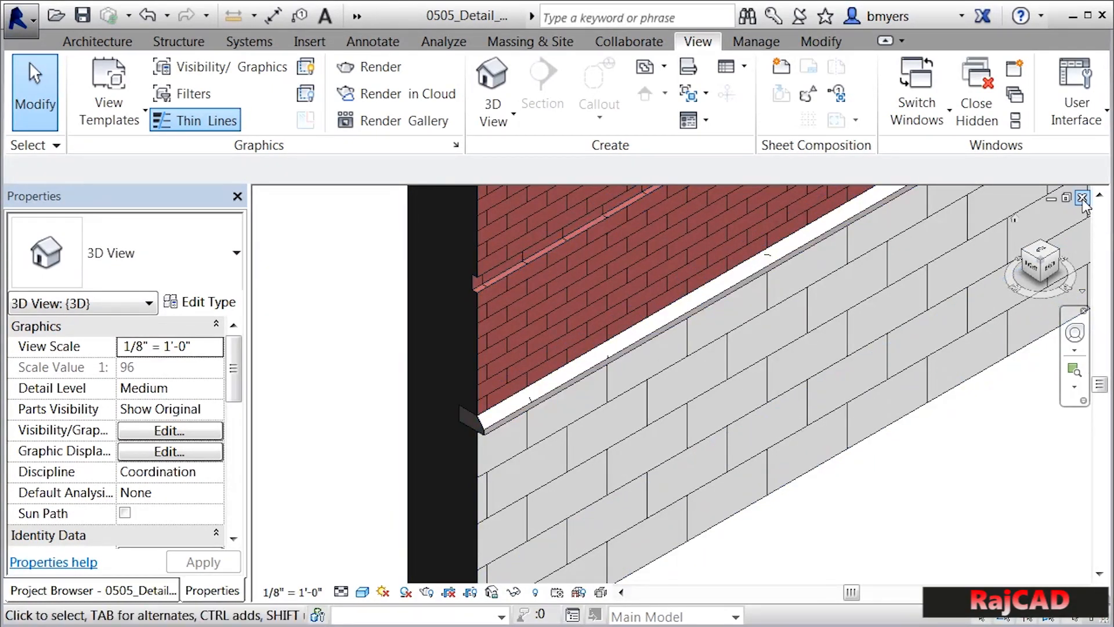
{"action": "scroll", "coordinate": [722, 371], "scroll_direction": "down", "scroll_amount": 1}
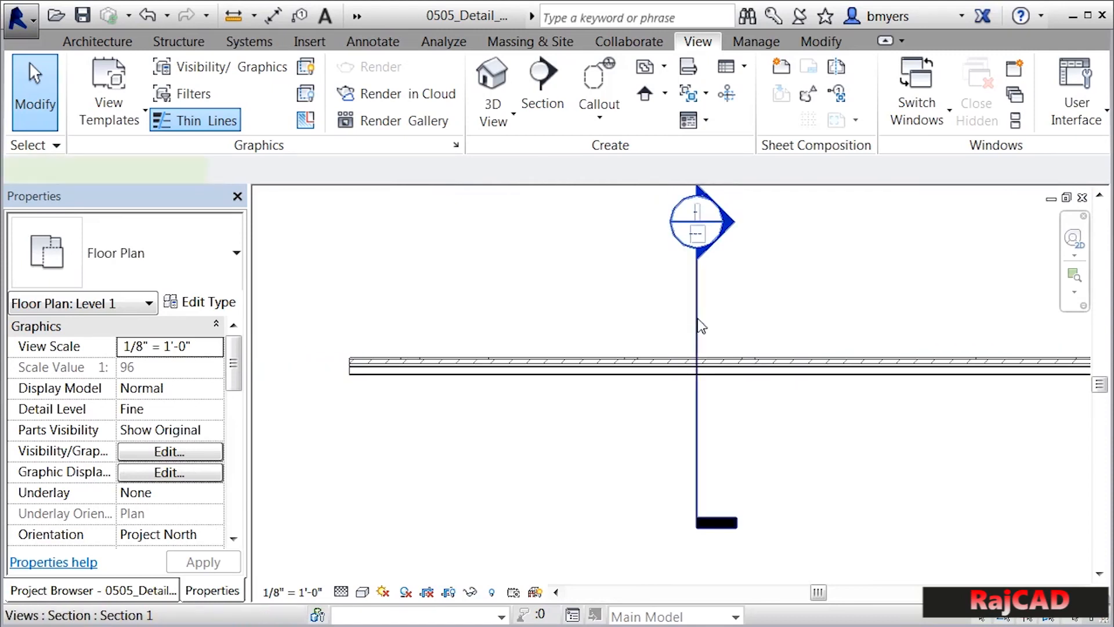
{"action": "left_click", "coordinate": [698, 323]}
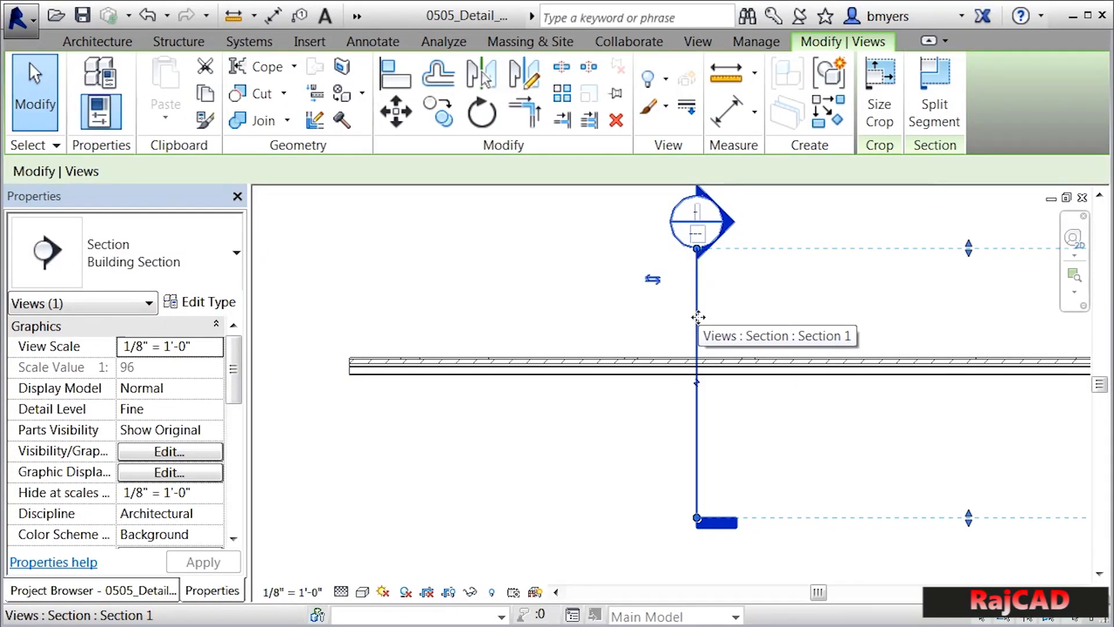
{"action": "right_click", "coordinate": [699, 323]}
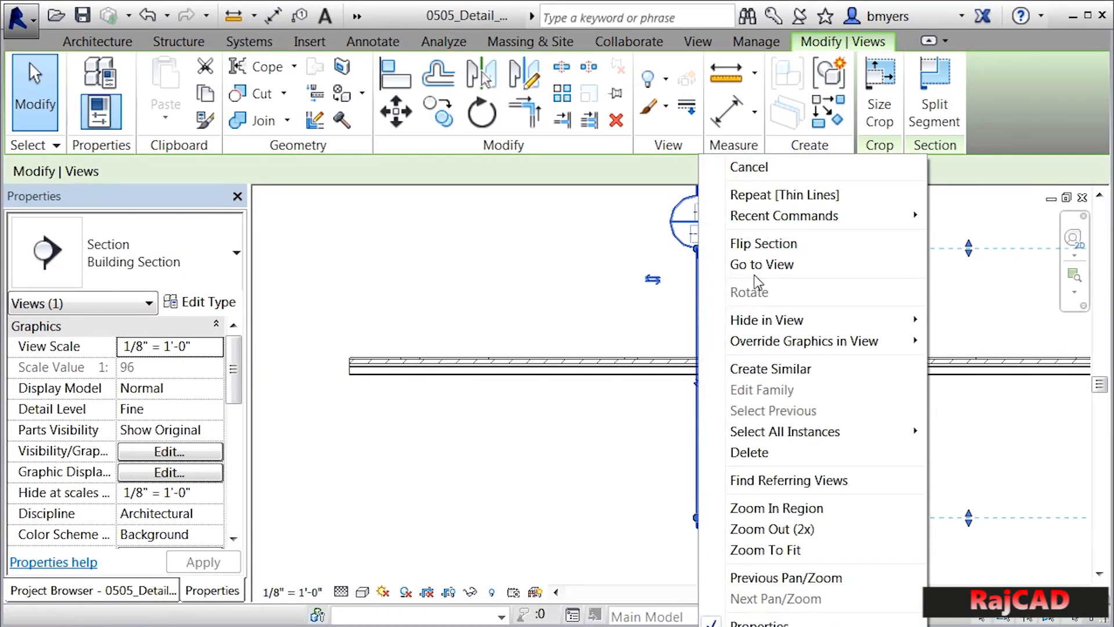
{"action": "left_click", "coordinate": [770, 265]}
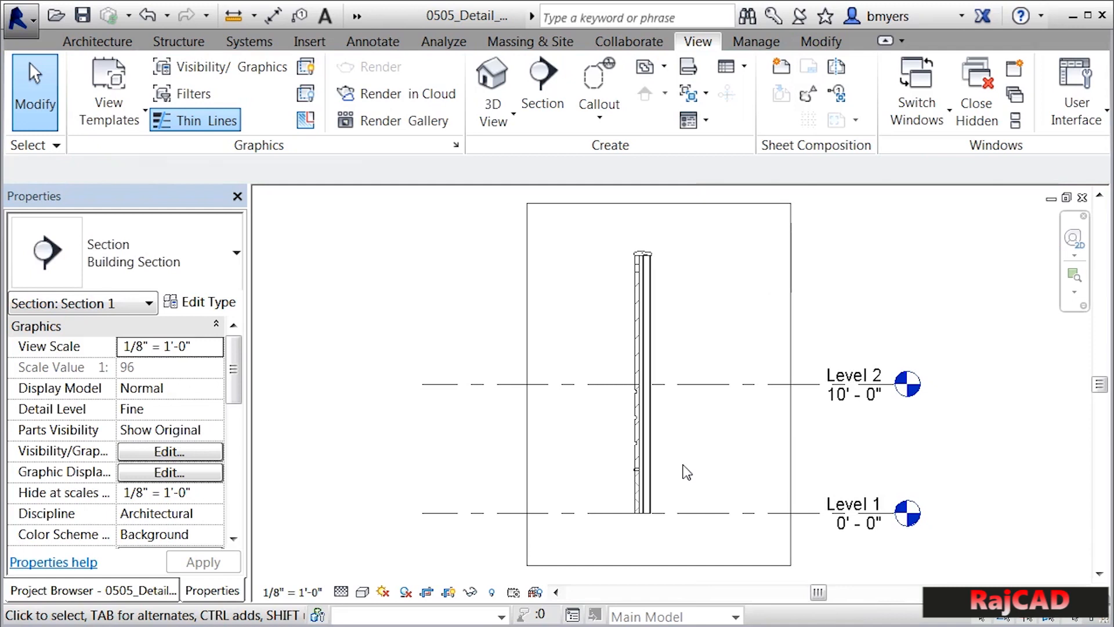
{"action": "scroll", "coordinate": [659, 495], "scroll_direction": "up", "scroll_amount": 5}
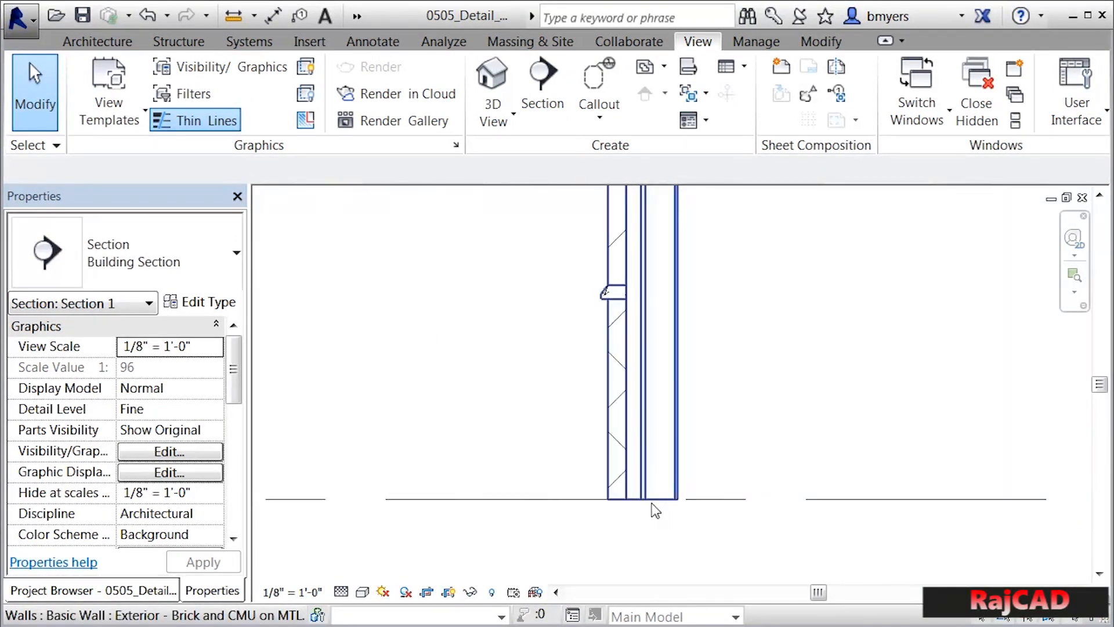
{"action": "scroll", "coordinate": [651, 510], "scroll_direction": "up", "scroll_amount": 2}
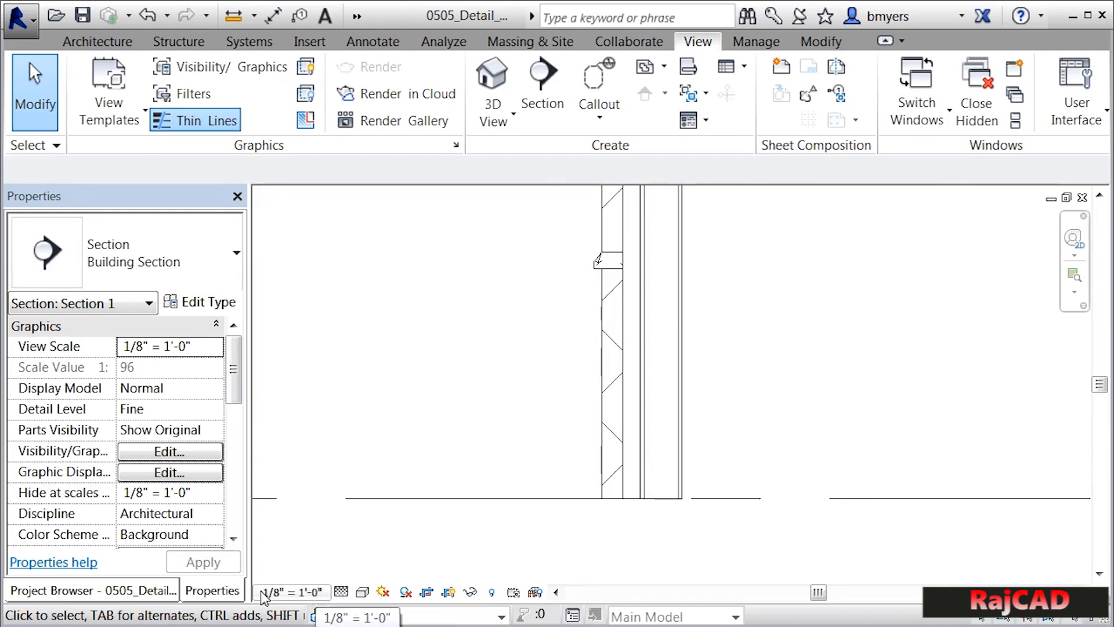
- Set the section view's detail level to Coarse, inspect the wall's simplified outline, and return the detail level to Fine
{"action": "left_click", "coordinate": [342, 593]}
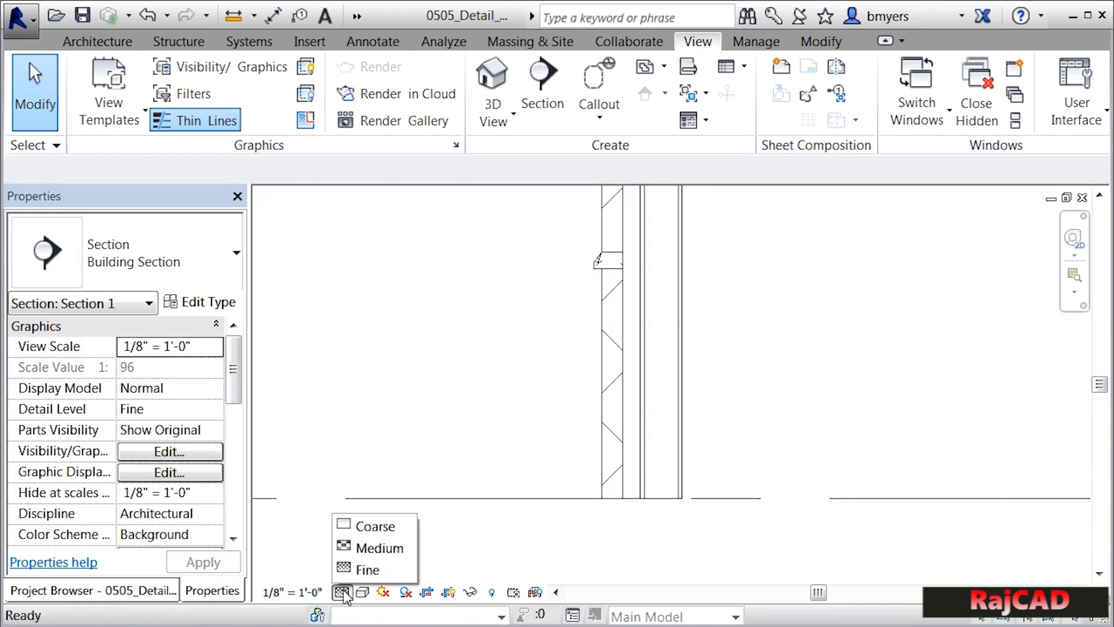
{"action": "left_click", "coordinate": [370, 526]}
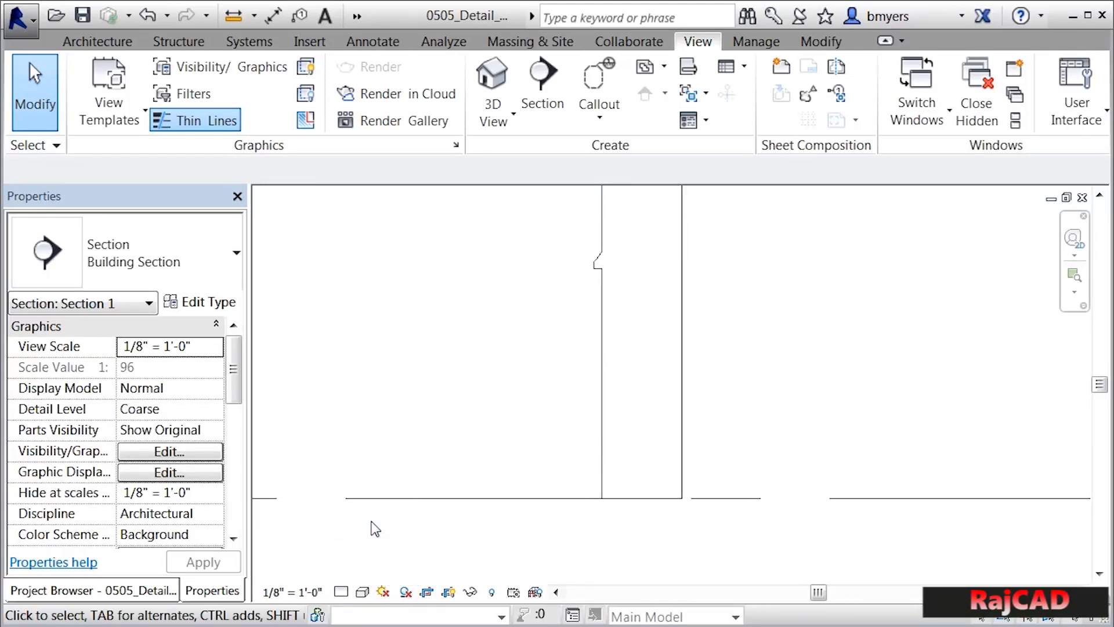
{"action": "scroll", "coordinate": [373, 525], "scroll_direction": "down", "scroll_amount": 6}
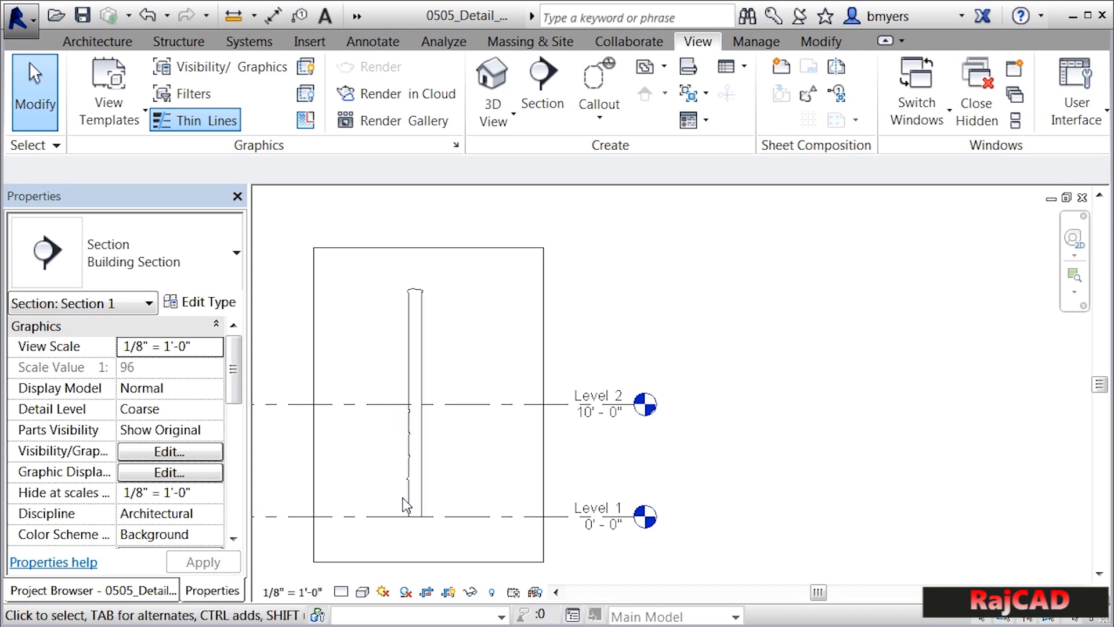
{"action": "scroll", "coordinate": [409, 502], "scroll_direction": "up", "scroll_amount": 3}
{"action": "scroll", "coordinate": [421, 492], "scroll_direction": "up", "scroll_amount": 2}
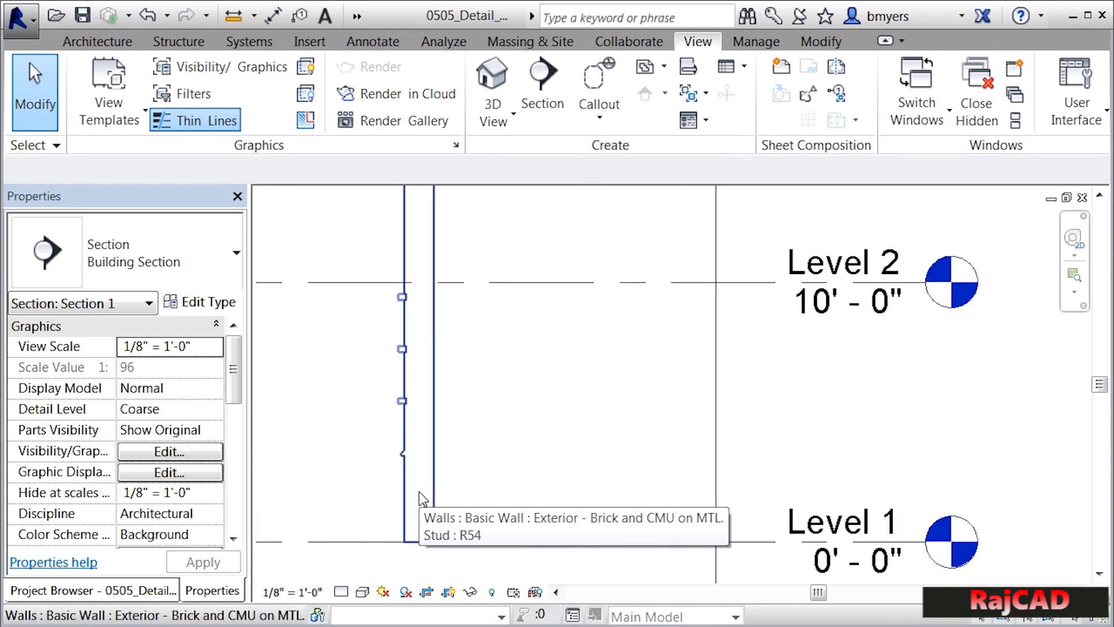
{"action": "scroll", "coordinate": [419, 491], "scroll_direction": "up", "scroll_amount": 1}
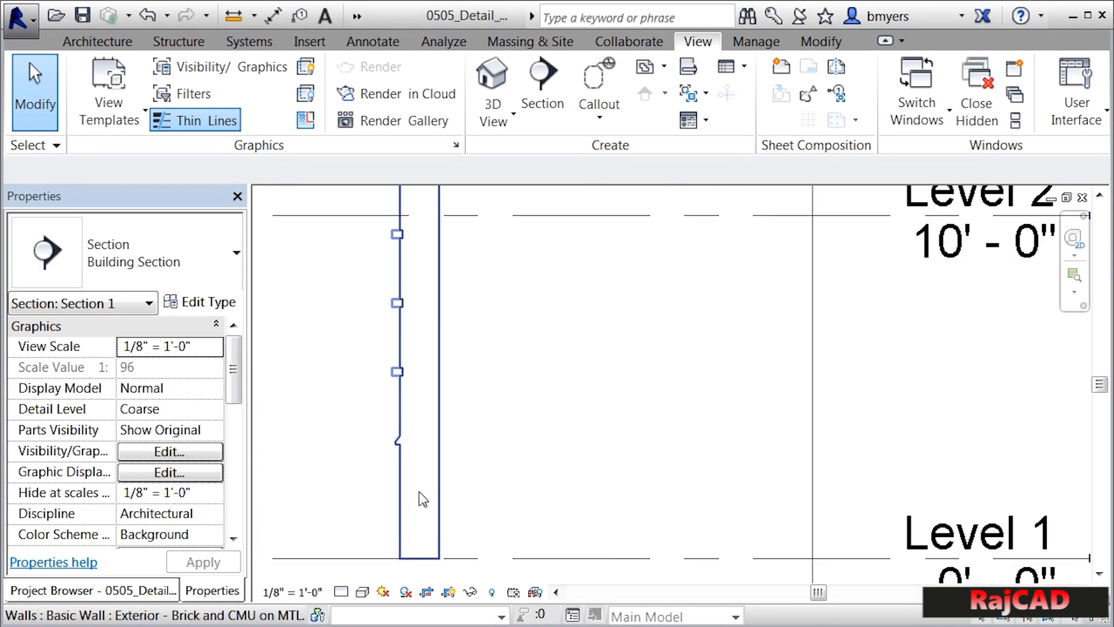
{"action": "left_click", "coordinate": [341, 591]}
{"action": "left_click", "coordinate": [367, 570]}
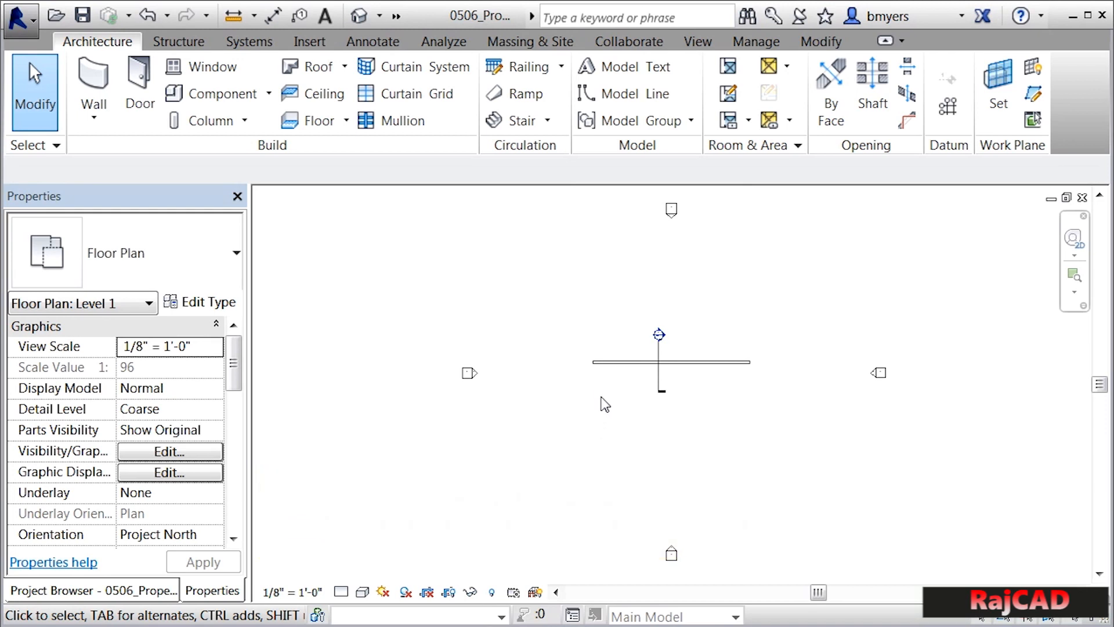
- Select the wall in the Level 1 floor plan and review its instance properties, from constraints to dimensions, identity data and phasing
{"action": "left_click", "coordinate": [614, 363]}
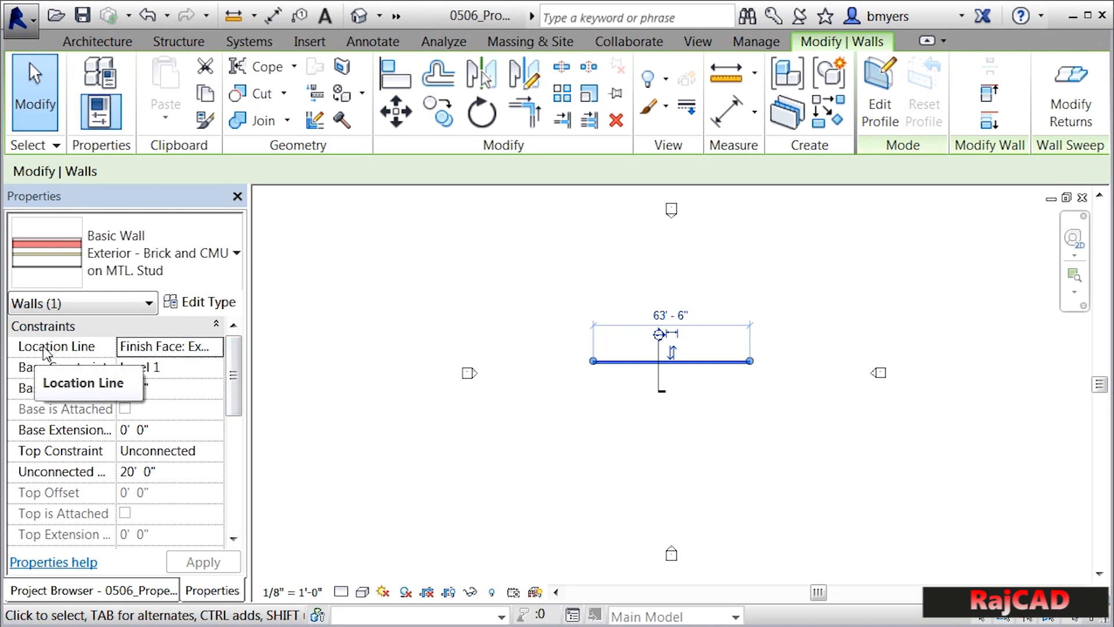
{"action": "left_click_drag", "start_coordinate": [239, 371], "coordinate": [235, 378]}
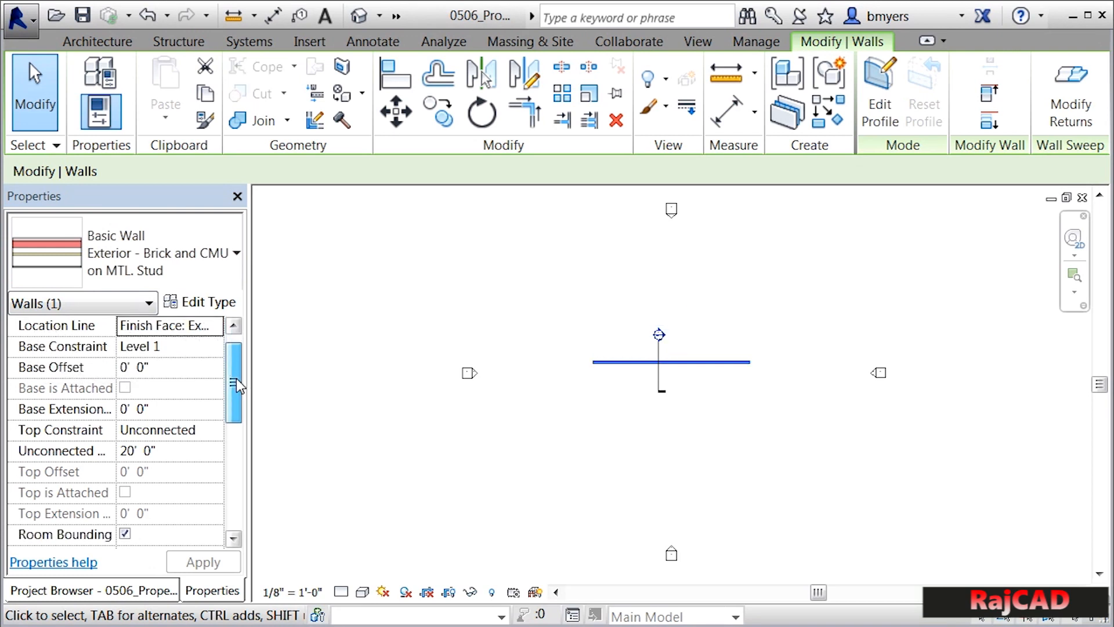
{"action": "scroll", "coordinate": [235, 378], "scroll_direction": "up", "scroll_amount": 1}
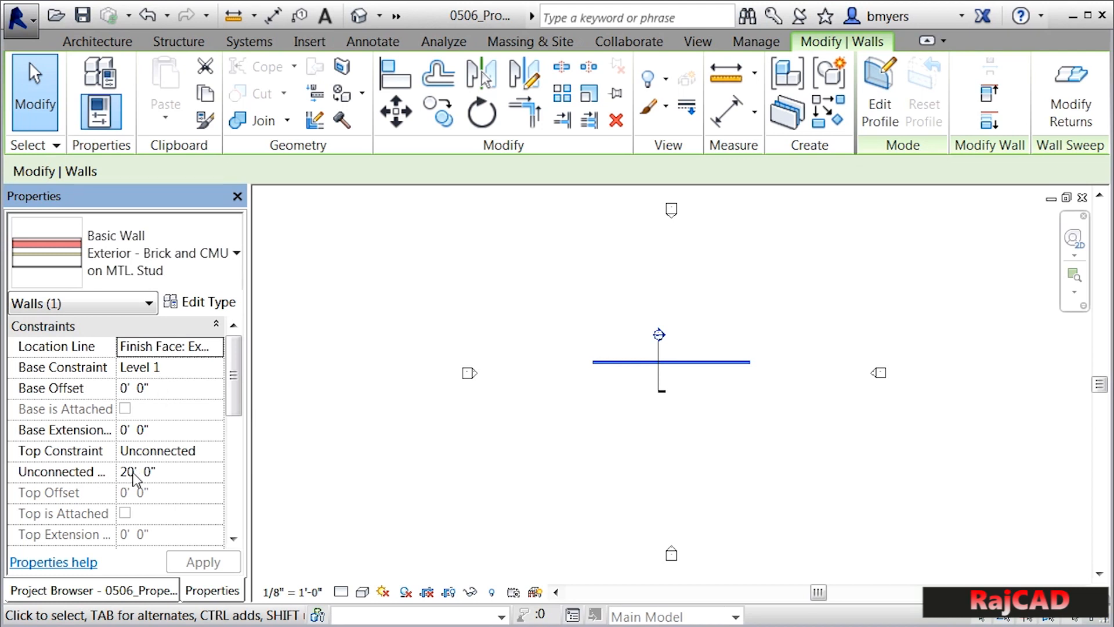
{"action": "left_click_drag", "start_coordinate": [233, 383], "coordinate": [228, 441]}
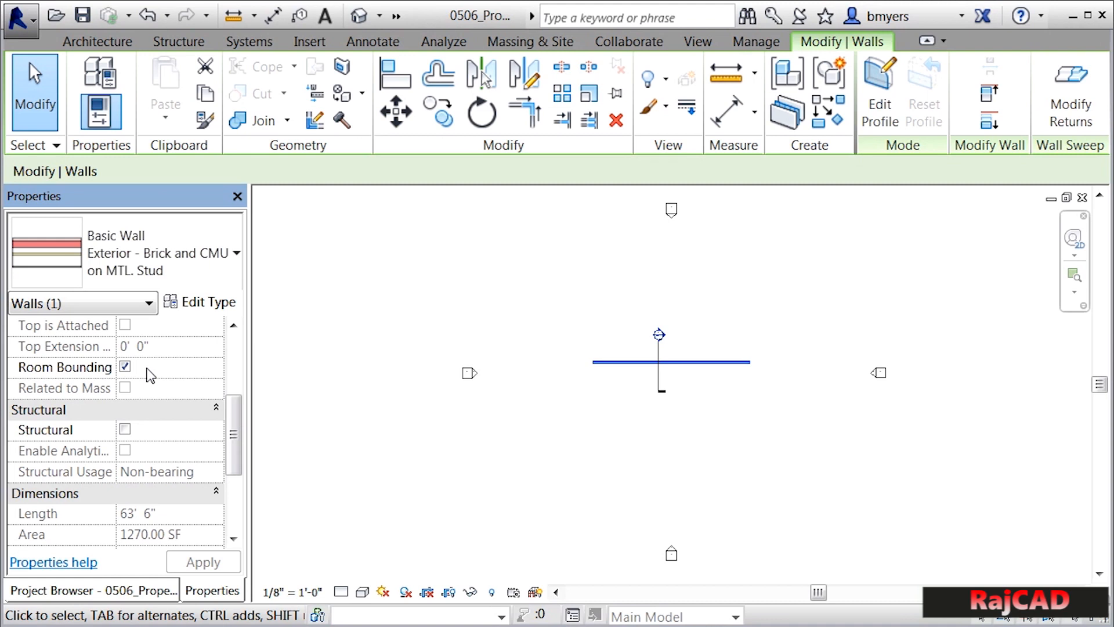
{"action": "left_click", "coordinate": [124, 367]}
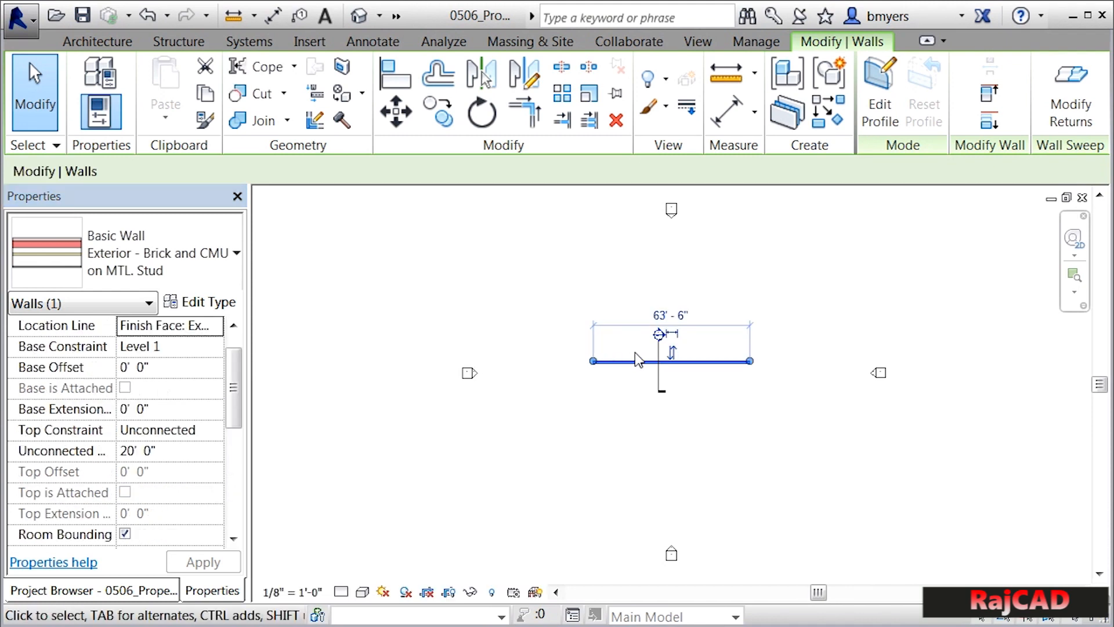
{"action": "left_click_drag", "start_coordinate": [234, 373], "coordinate": [234, 464]}
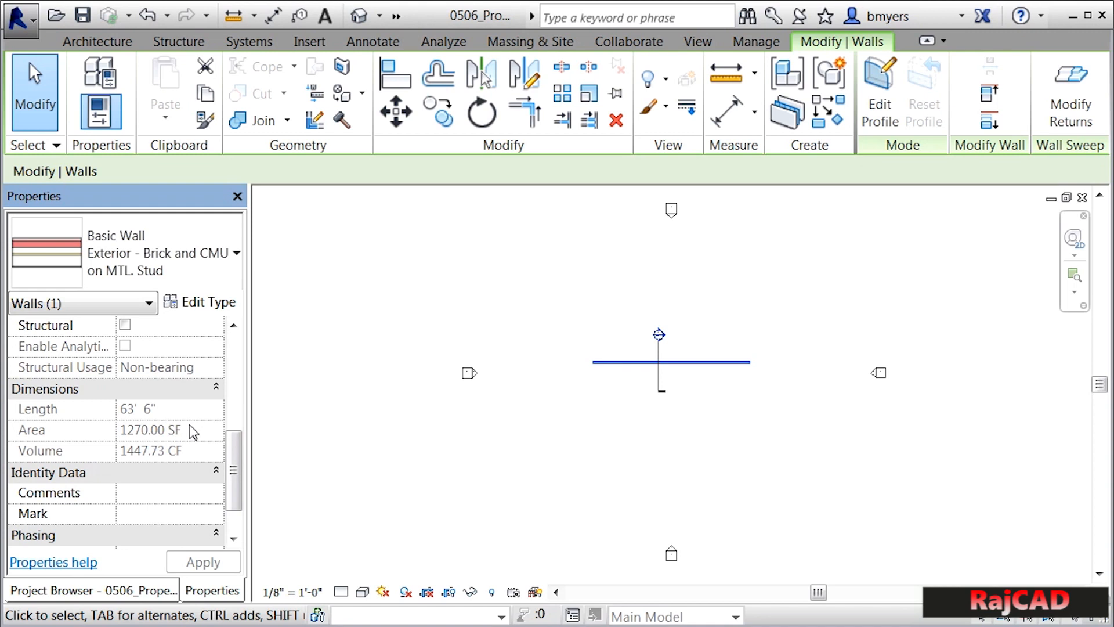
{"action": "scroll", "coordinate": [238, 469], "scroll_direction": "down", "scroll_amount": 2}
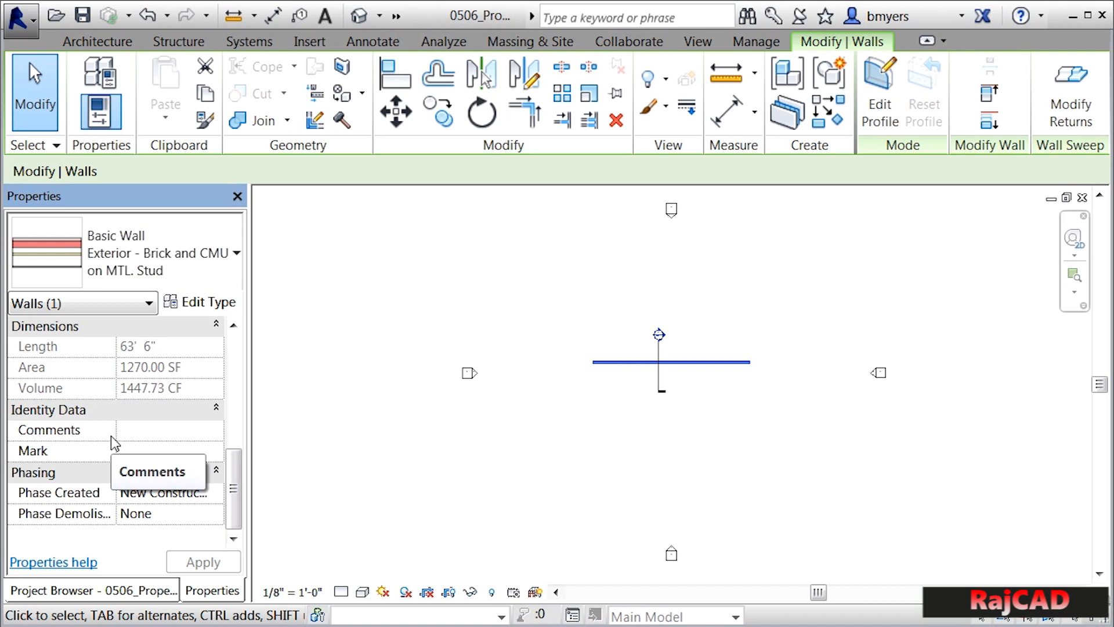
- Set the Coarse Scale Fill Pattern of wall type Exterior - Brick and CMU on MTL. Stud to Solid fill
{"action": "left_click", "coordinate": [204, 307]}
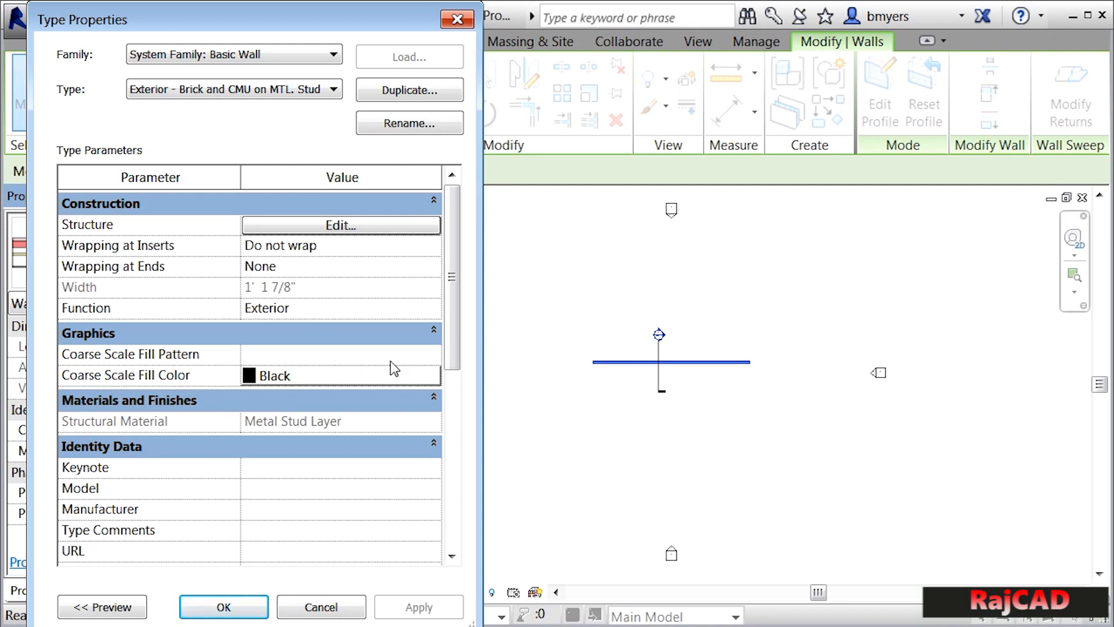
{"action": "left_click", "coordinate": [416, 355]}
{"action": "left_click", "coordinate": [435, 354]}
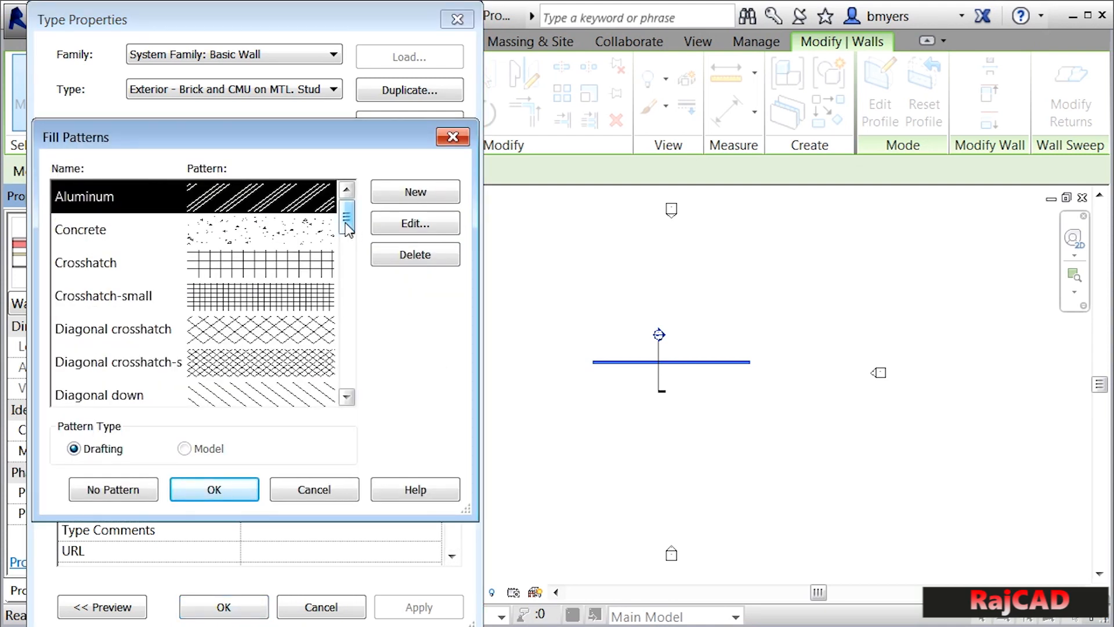
{"action": "left_click_drag", "start_coordinate": [347, 219], "coordinate": [353, 345]}
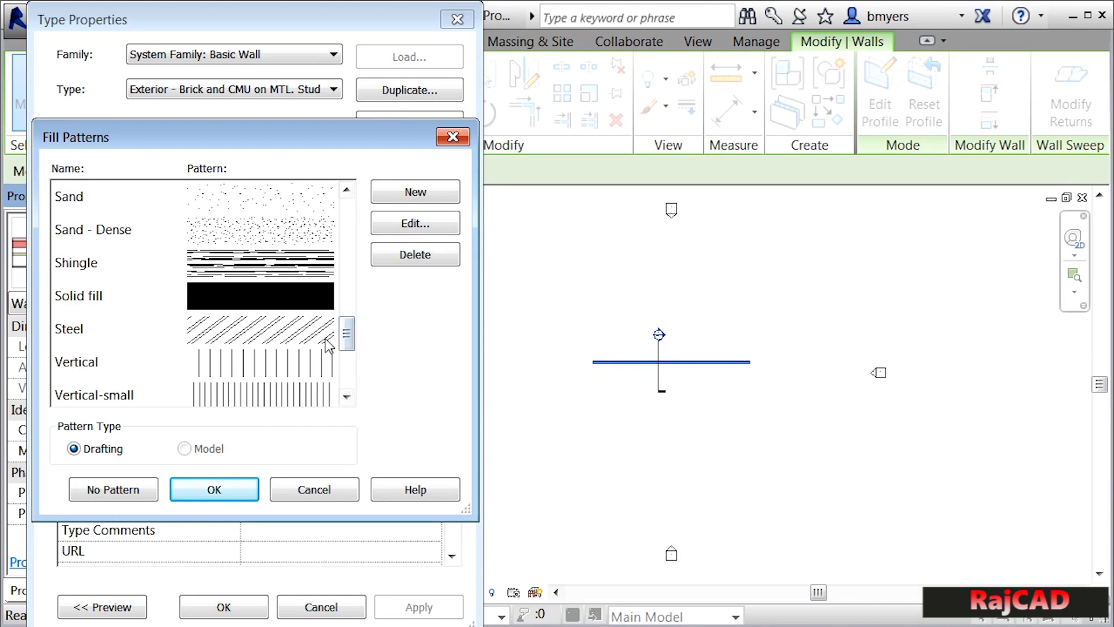
{"action": "left_click", "coordinate": [251, 307]}
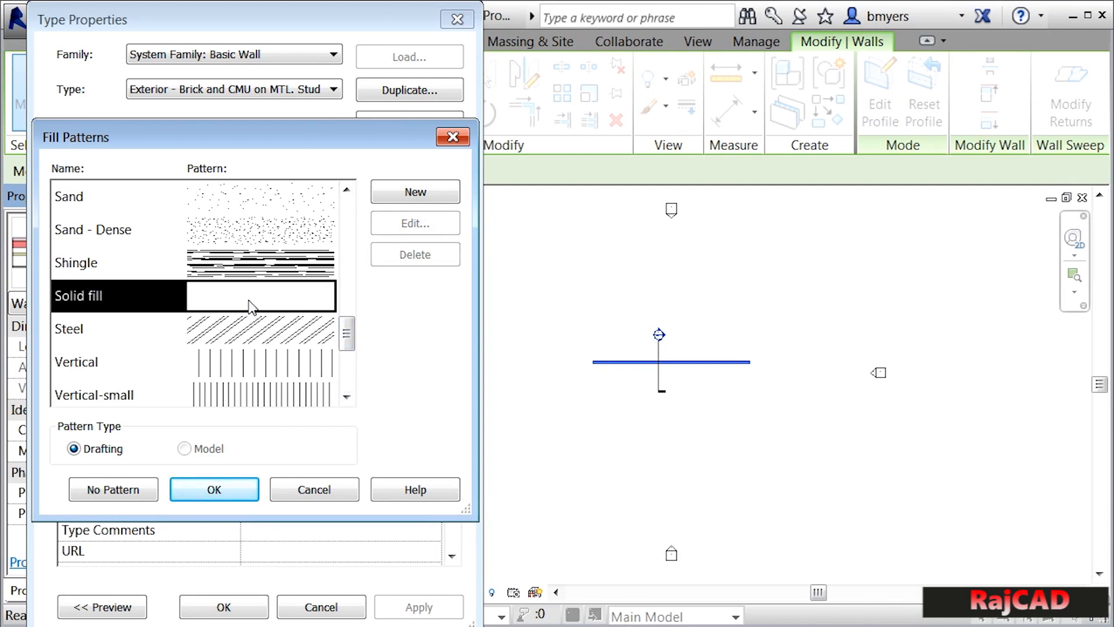
{"action": "left_click", "coordinate": [214, 491]}
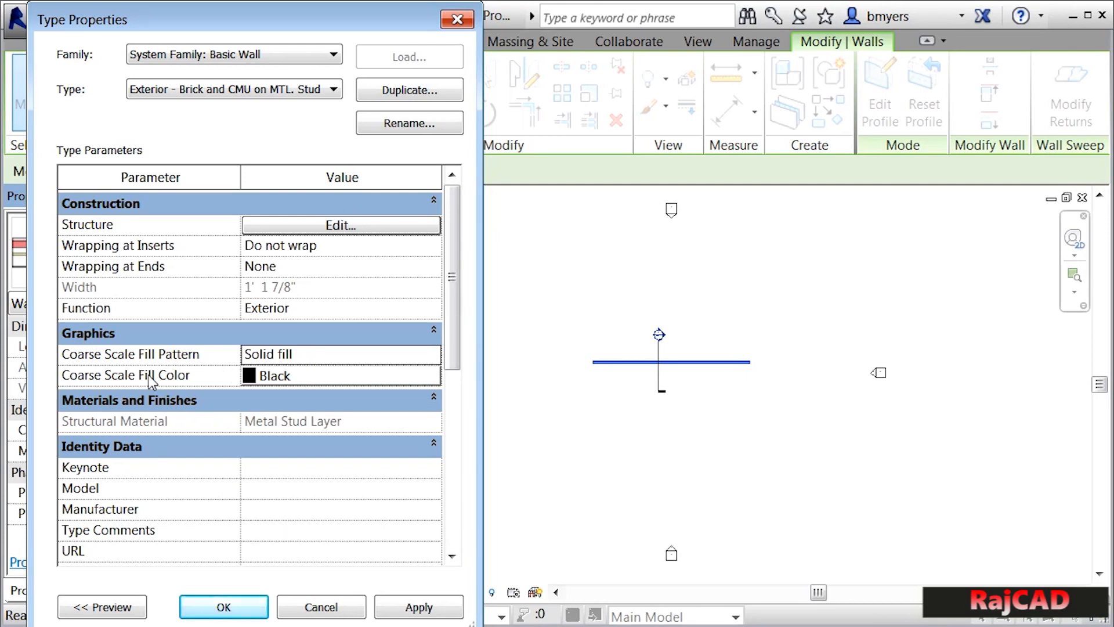
- Set the wall type's Coarse Scale Fill Color to the green RGB 012-214-043
{"action": "left_click", "coordinate": [315, 384]}
{"action": "left_click", "coordinate": [315, 384]}
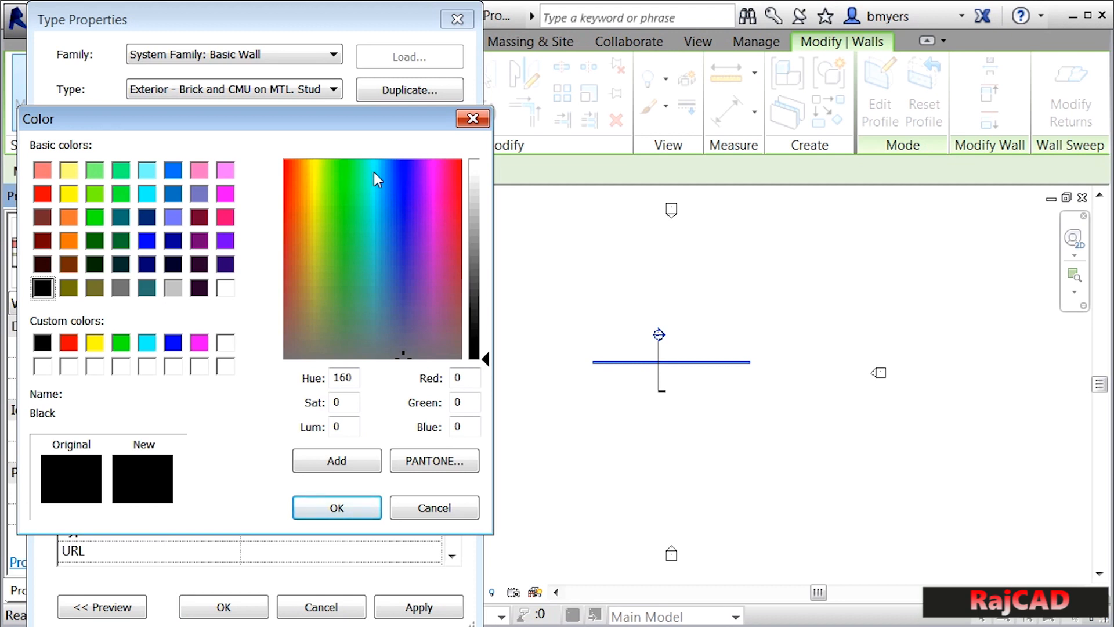
{"action": "left_click", "coordinate": [341, 180]}
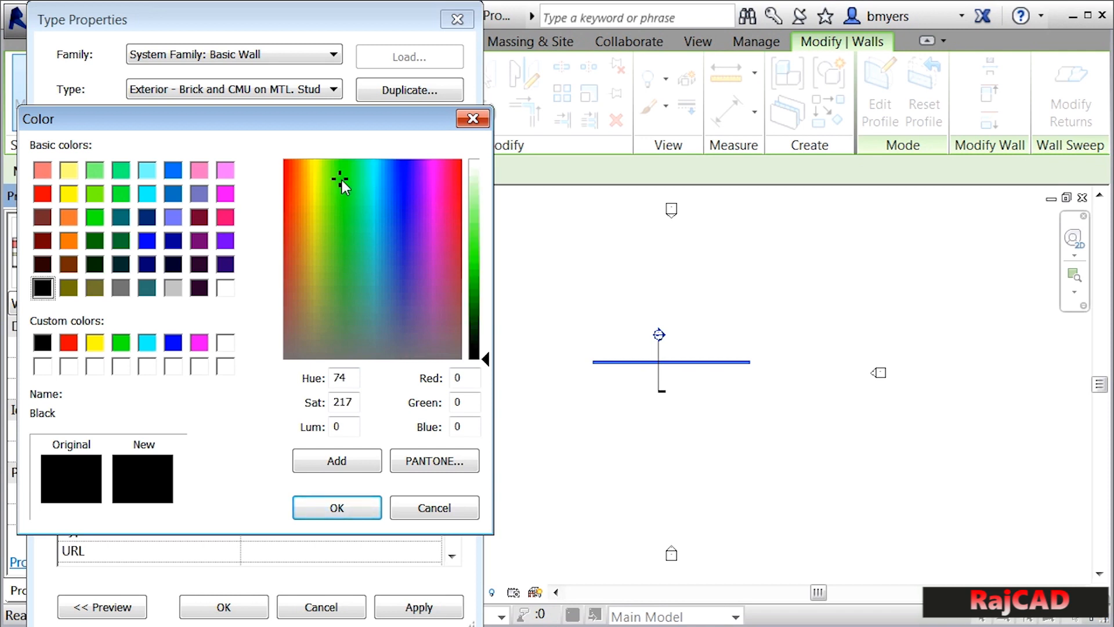
{"action": "left_click", "coordinate": [348, 180]}
{"action": "left_click_drag", "start_coordinate": [486, 359], "coordinate": [487, 273]}
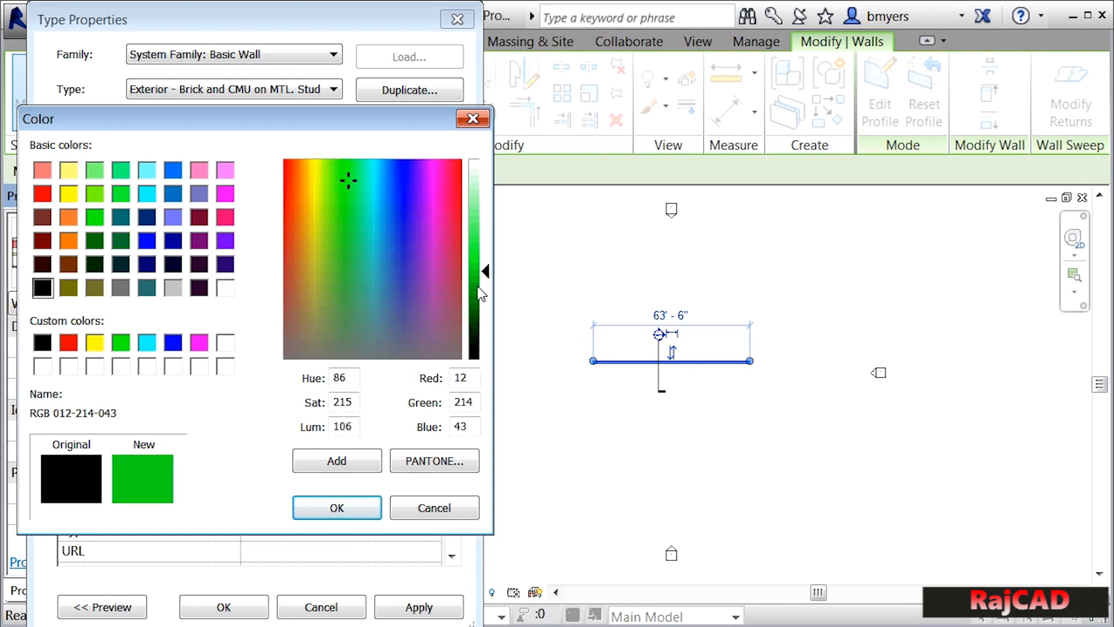
{"action": "left_click", "coordinate": [338, 508]}
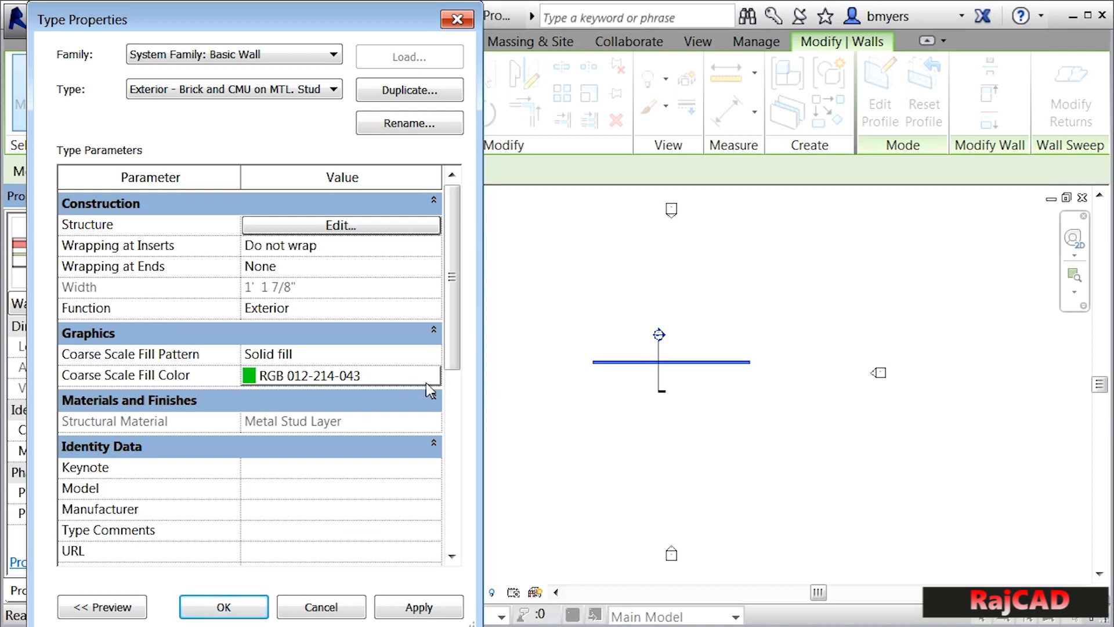
- Examine the layers of the wall type's structure with the preview in floor plan and section views, and return to the type properties
{"action": "left_click", "coordinate": [310, 226]}
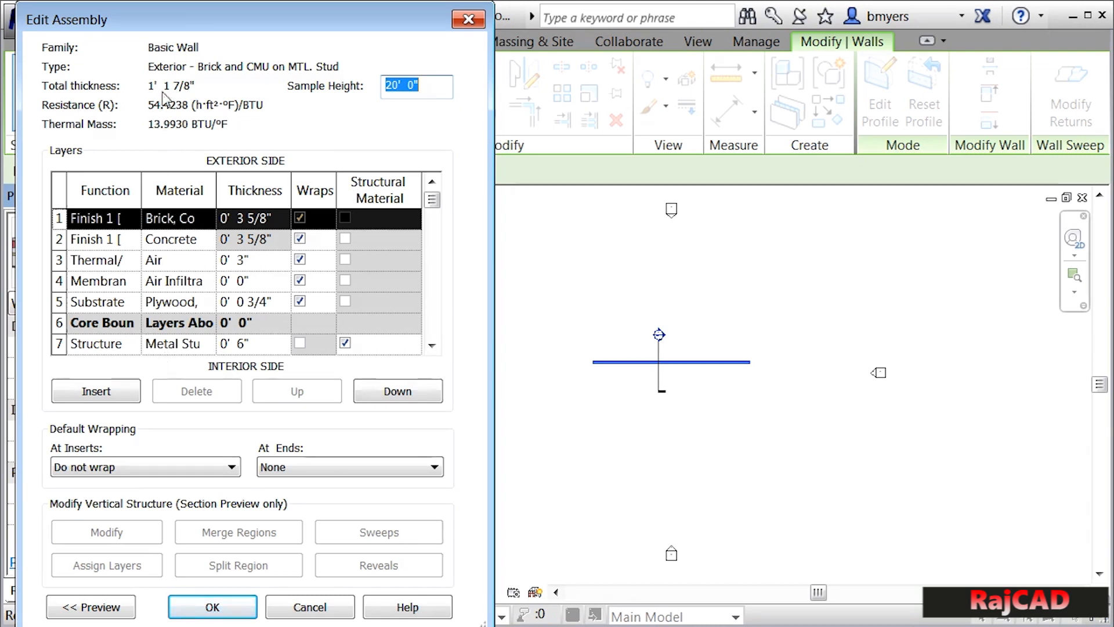
{"action": "left_click_drag", "start_coordinate": [183, 15], "coordinate": [558, 16]}
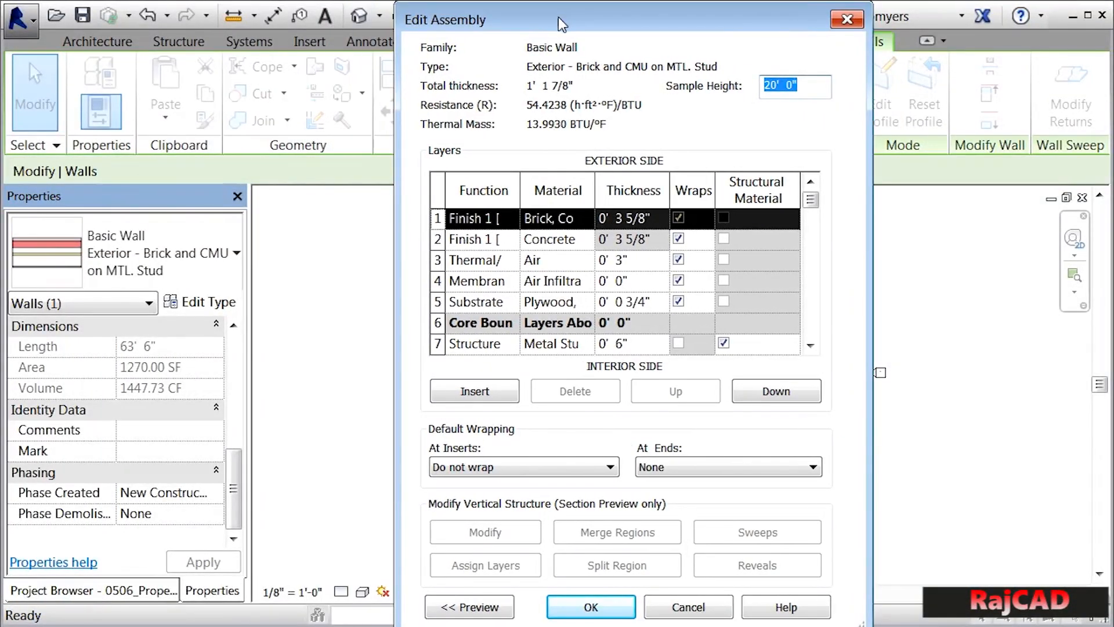
{"action": "left_click", "coordinate": [492, 608]}
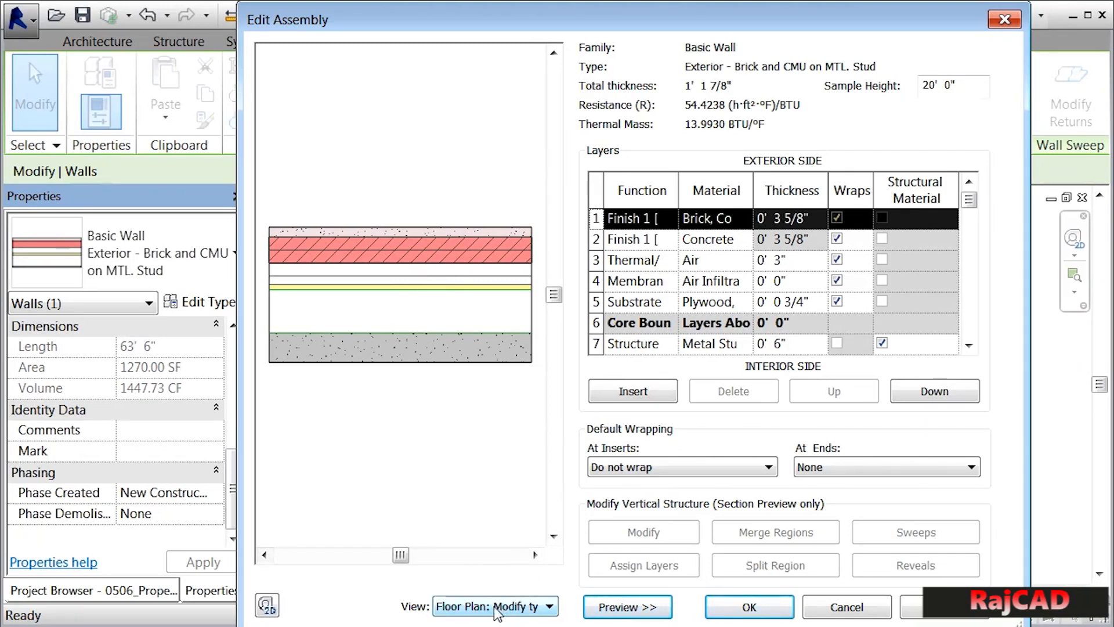
{"action": "left_click", "coordinate": [464, 607]}
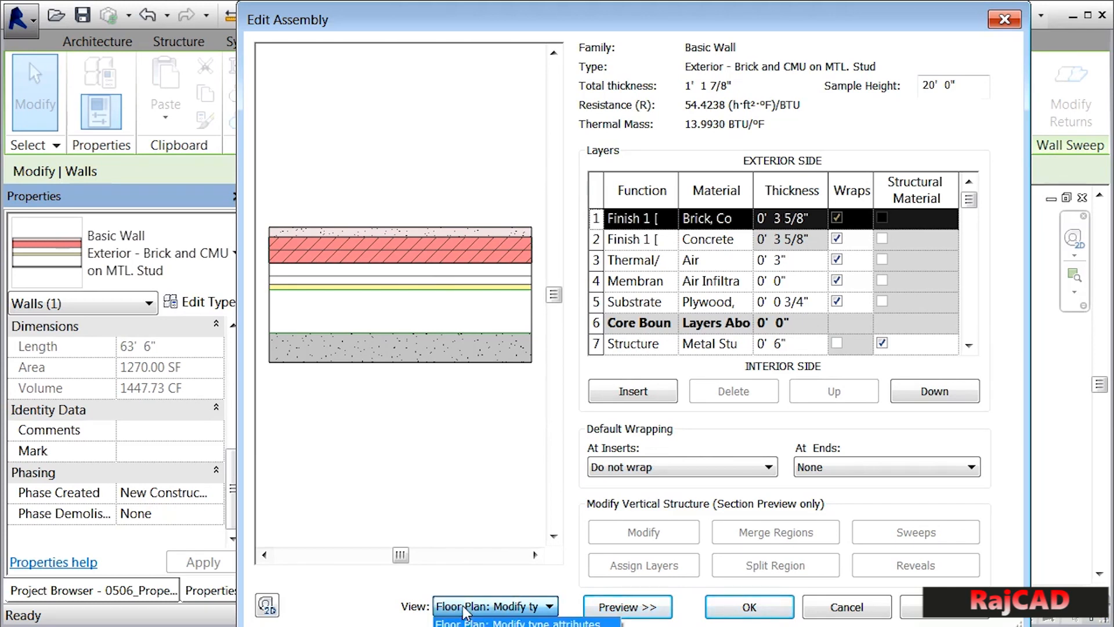
{"action": "left_click", "coordinate": [464, 618]}
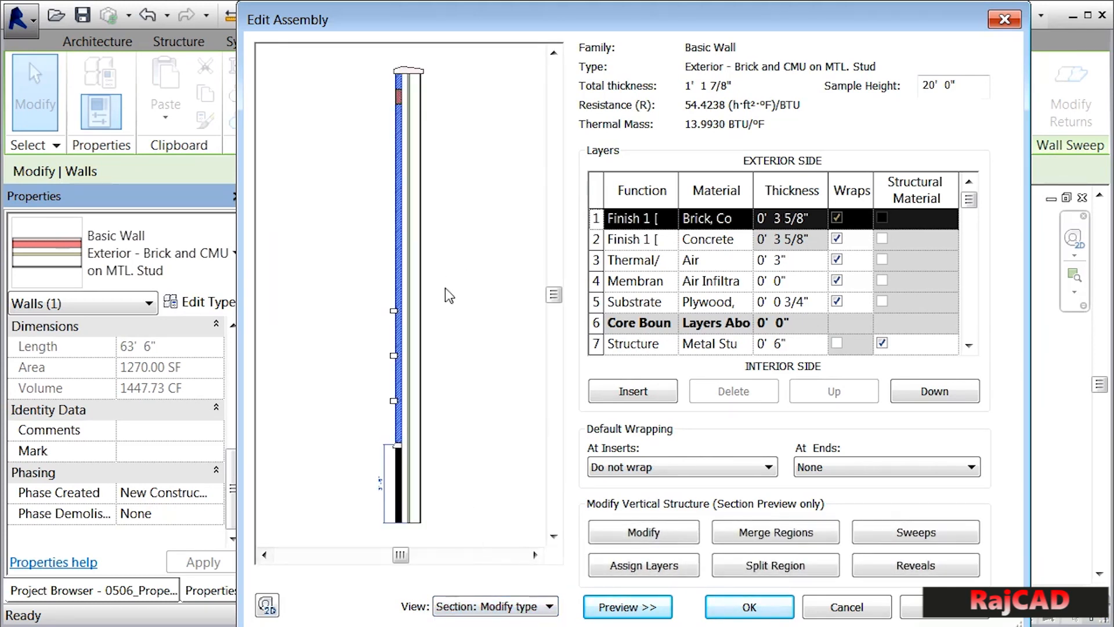
{"action": "scroll", "coordinate": [414, 124], "scroll_direction": "up", "scroll_amount": 5}
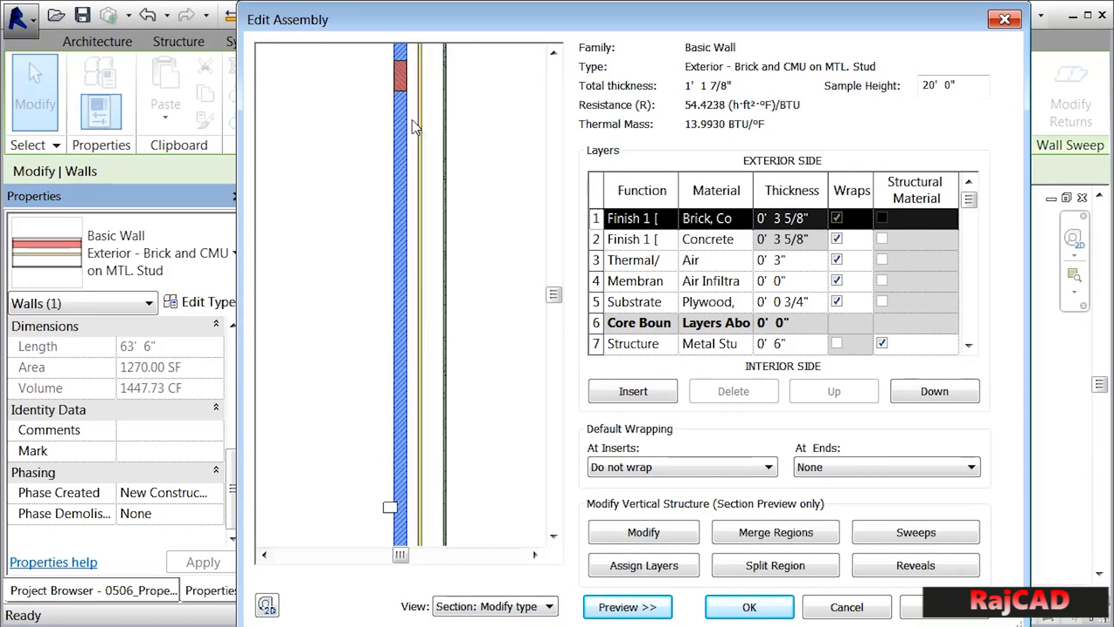
{"action": "scroll", "coordinate": [412, 119], "scroll_direction": "down", "scroll_amount": 6}
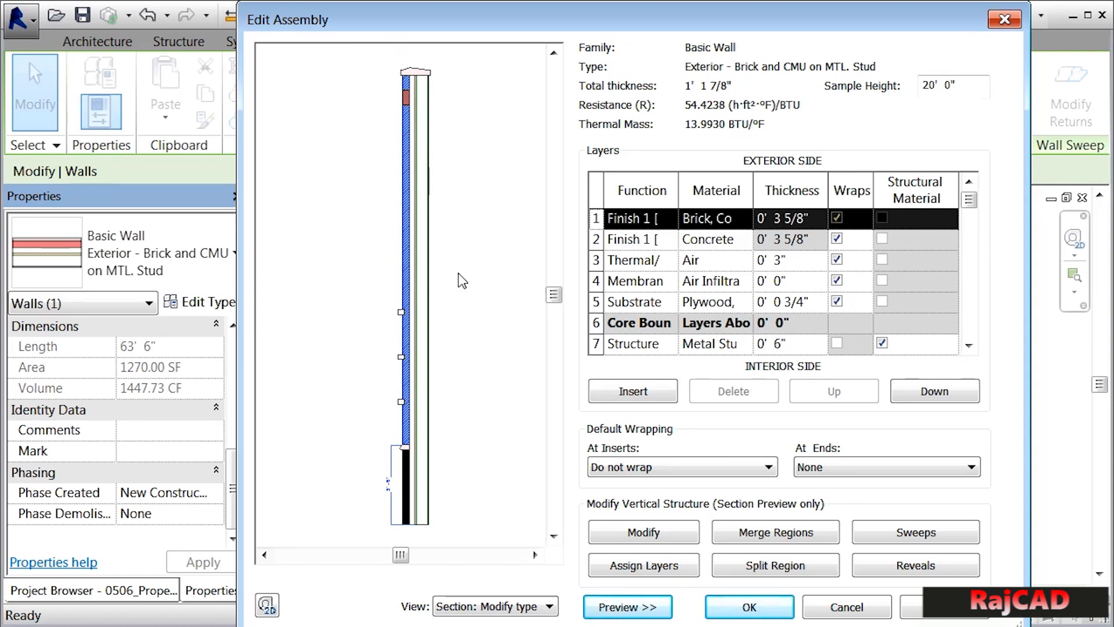
{"action": "left_click", "coordinate": [749, 607]}
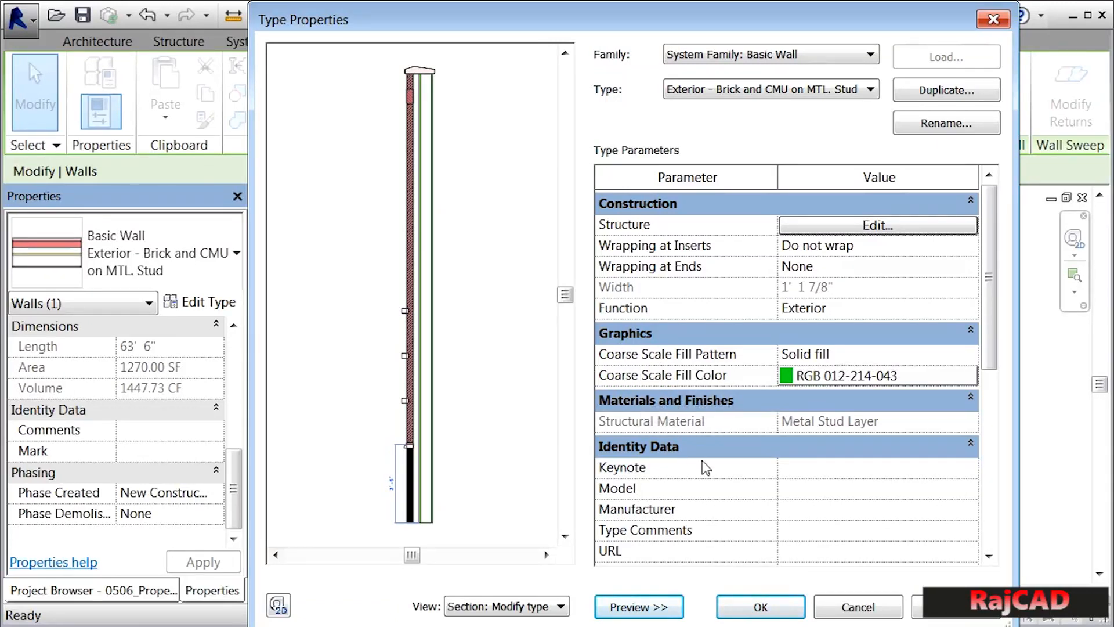
- Apply the wall type changes, deselect the wall and inspect its coarse fill in the Level 1 floor plan
{"action": "left_click", "coordinate": [743, 607]}
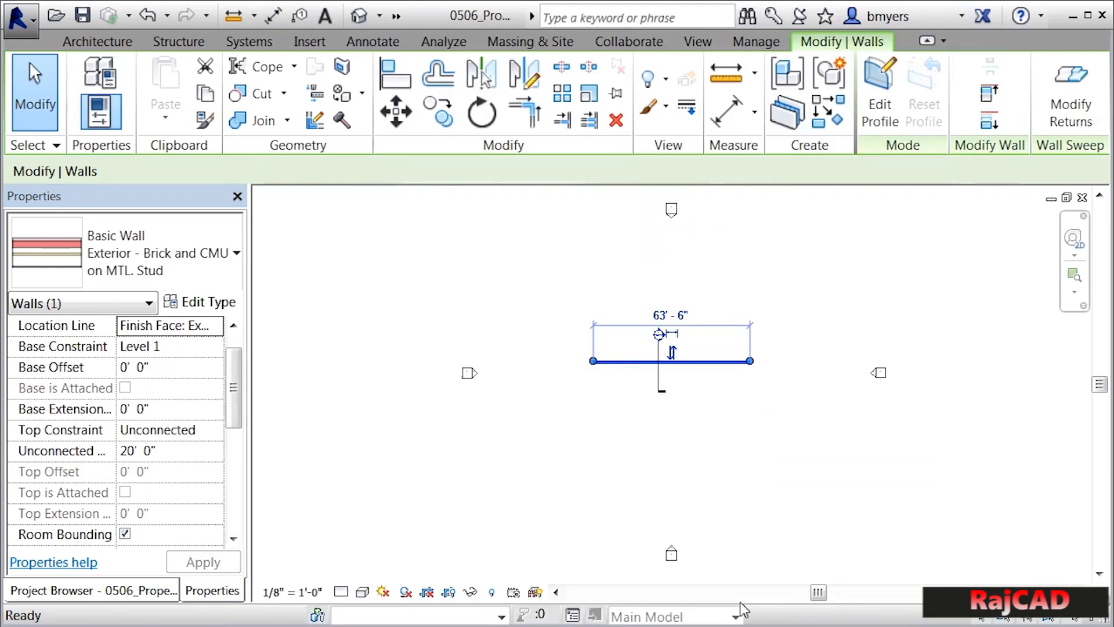
{"action": "left_click", "coordinate": [593, 388]}
{"action": "scroll", "coordinate": [652, 372], "scroll_direction": "up", "scroll_amount": 5}
{"action": "scroll", "coordinate": [662, 340], "scroll_direction": "up", "scroll_amount": 2}
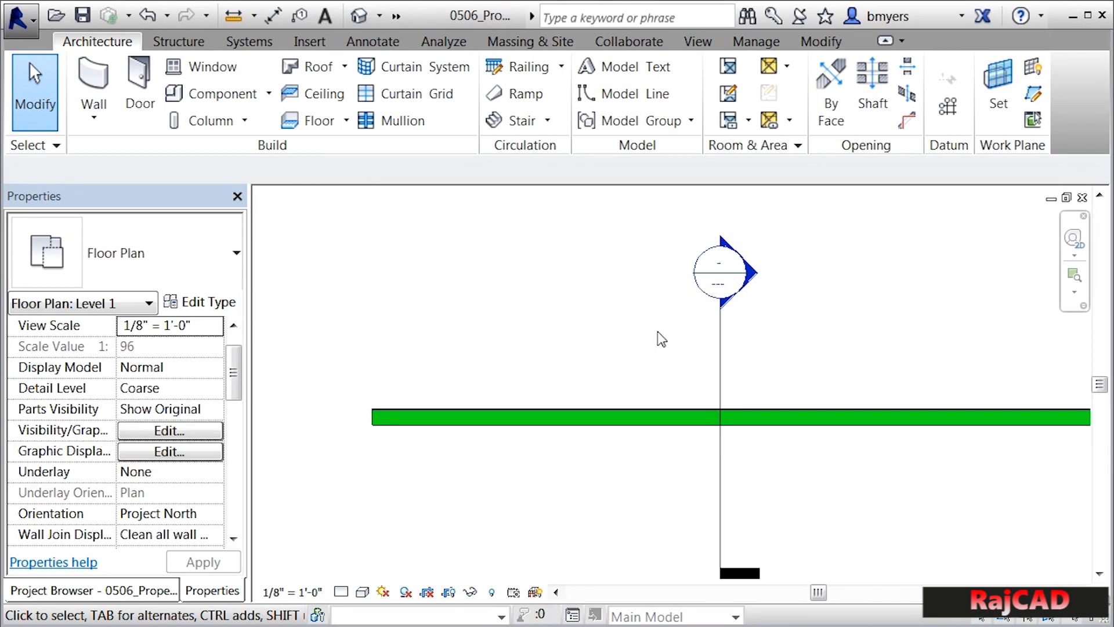
- Set the Level 1 floor plan's detail level to Fine and select the wall
{"action": "left_click", "coordinate": [341, 592]}
{"action": "left_click", "coordinate": [356, 571]}
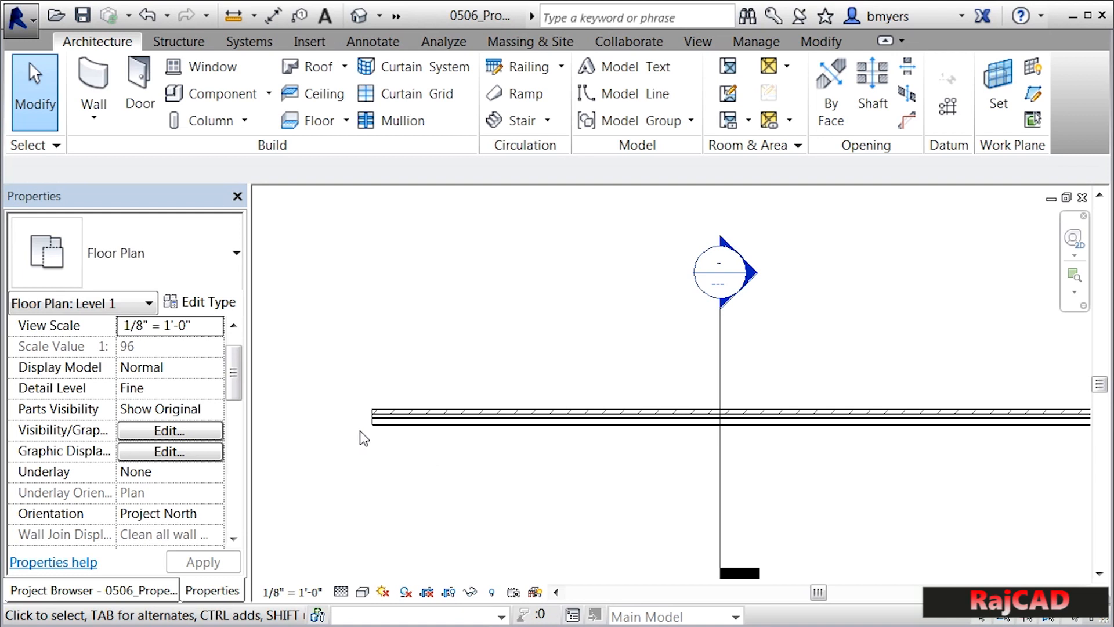
{"action": "left_click", "coordinate": [388, 430]}
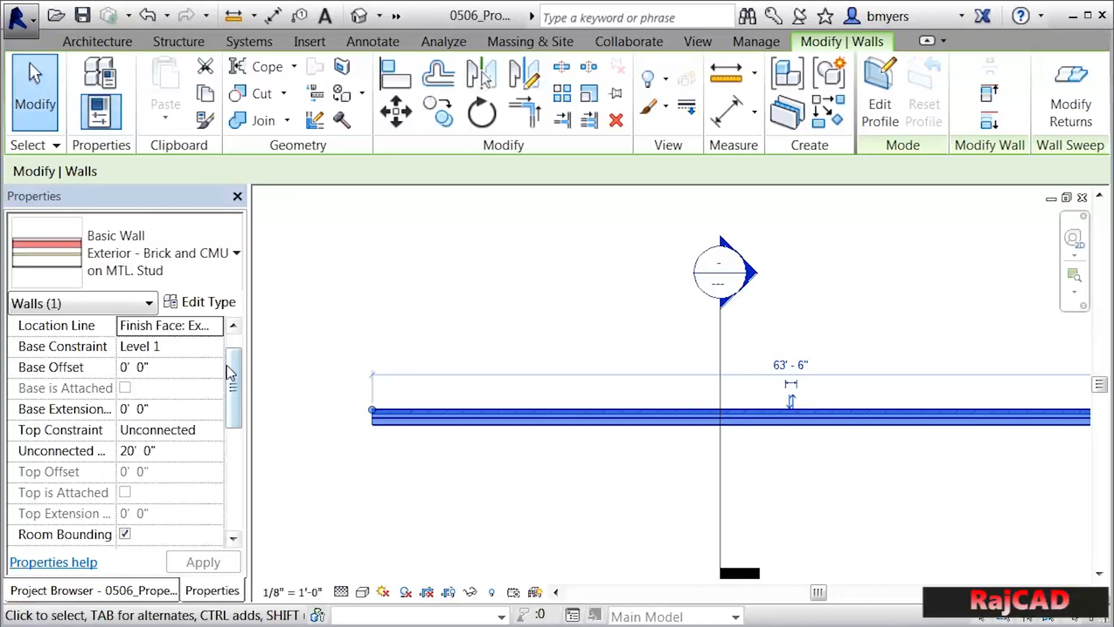
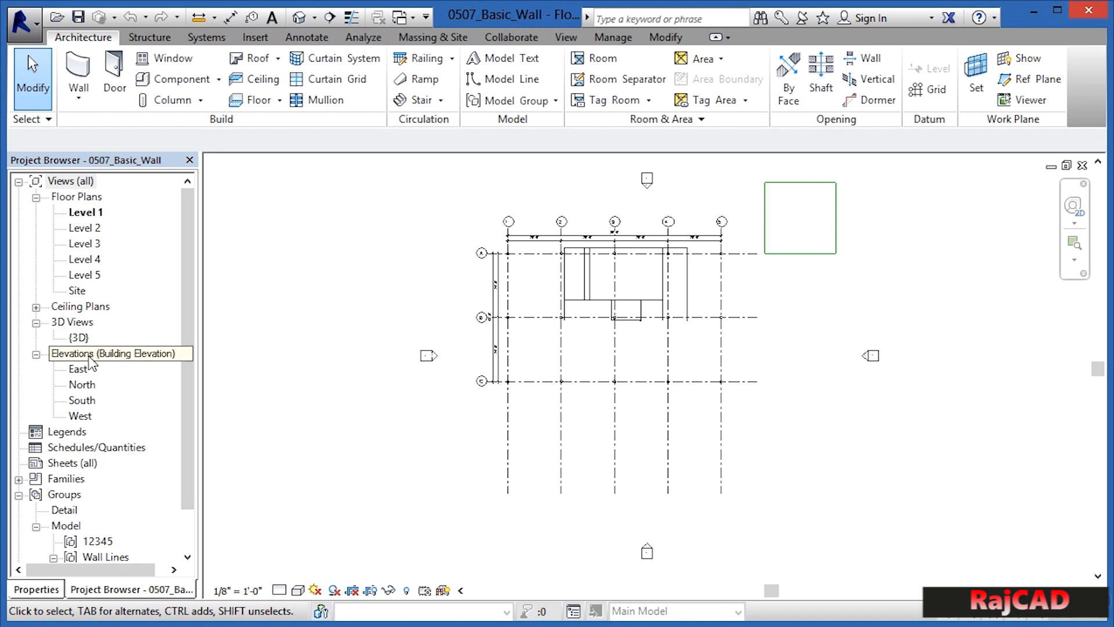
- Open the South elevation of the 0507_Basic_Wall project, examine the building levels' names and heights, and close the view
{"action": "double_click", "coordinate": [80, 401]}
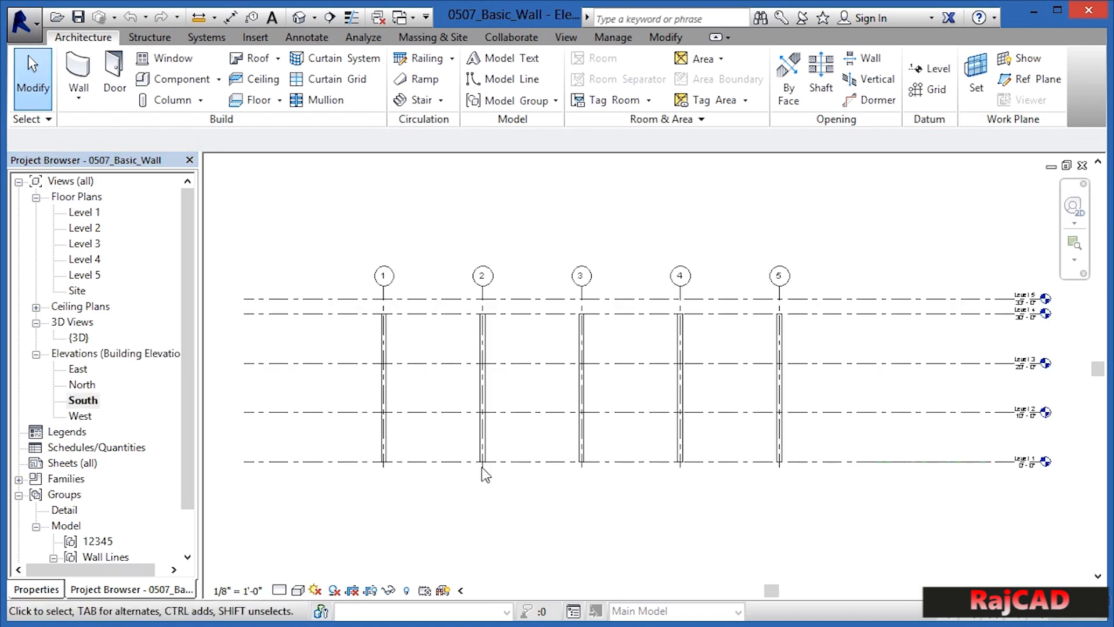
{"action": "scroll", "coordinate": [1066, 381], "scroll_direction": "up", "scroll_amount": 2}
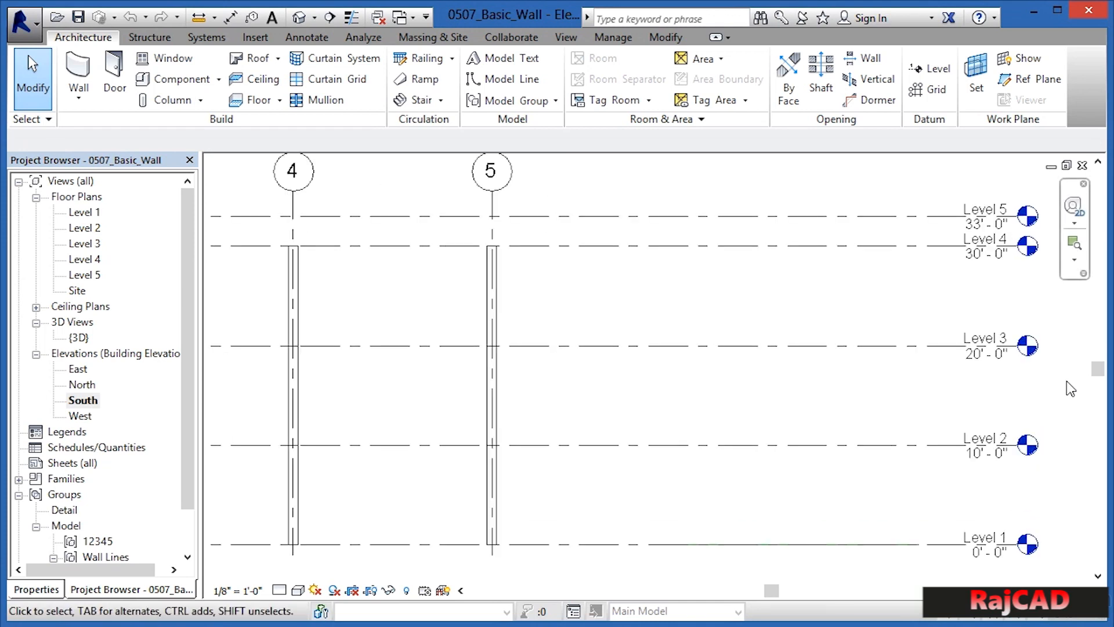
{"action": "scroll", "coordinate": [1067, 381], "scroll_direction": "up", "scroll_amount": 1}
{"action": "middle_click_drag", "start_coordinate": [1067, 381], "coordinate": [1043, 393]}
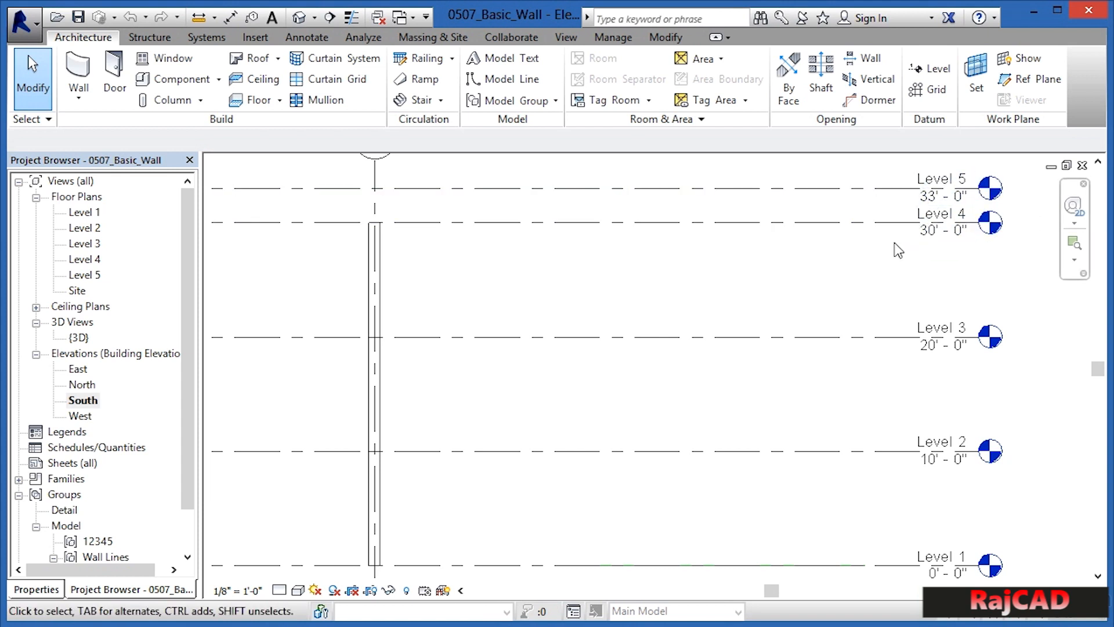
{"action": "left_click", "coordinate": [1083, 166]}
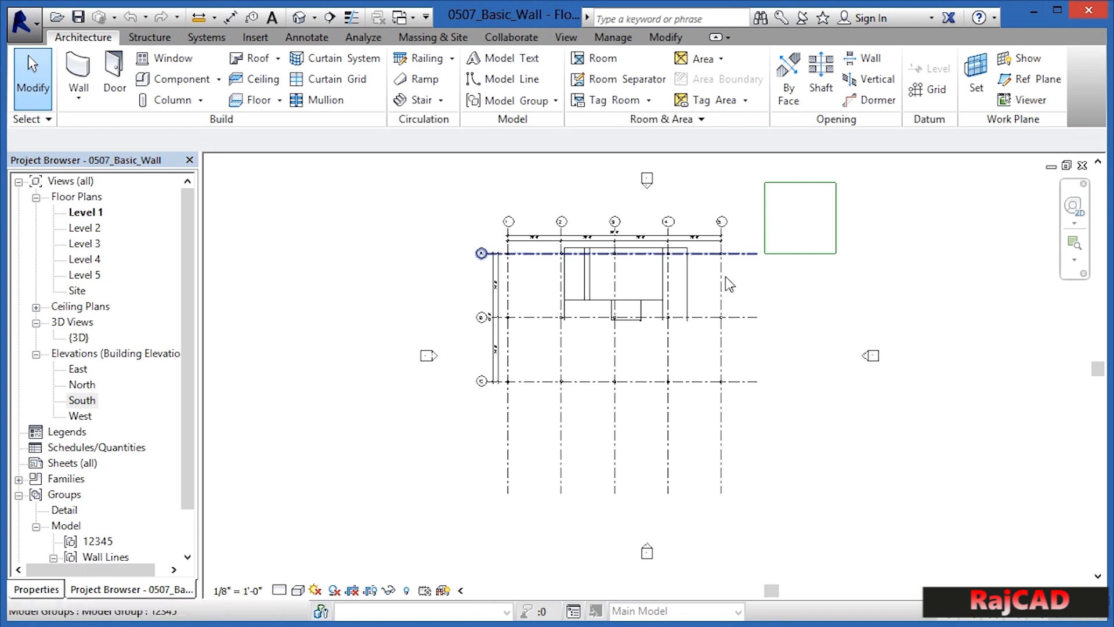
- Start a new wall on Level 1 using the type Exterior - Brick and CMU on MTL. Stud
{"action": "left_click", "coordinate": [52, 591]}
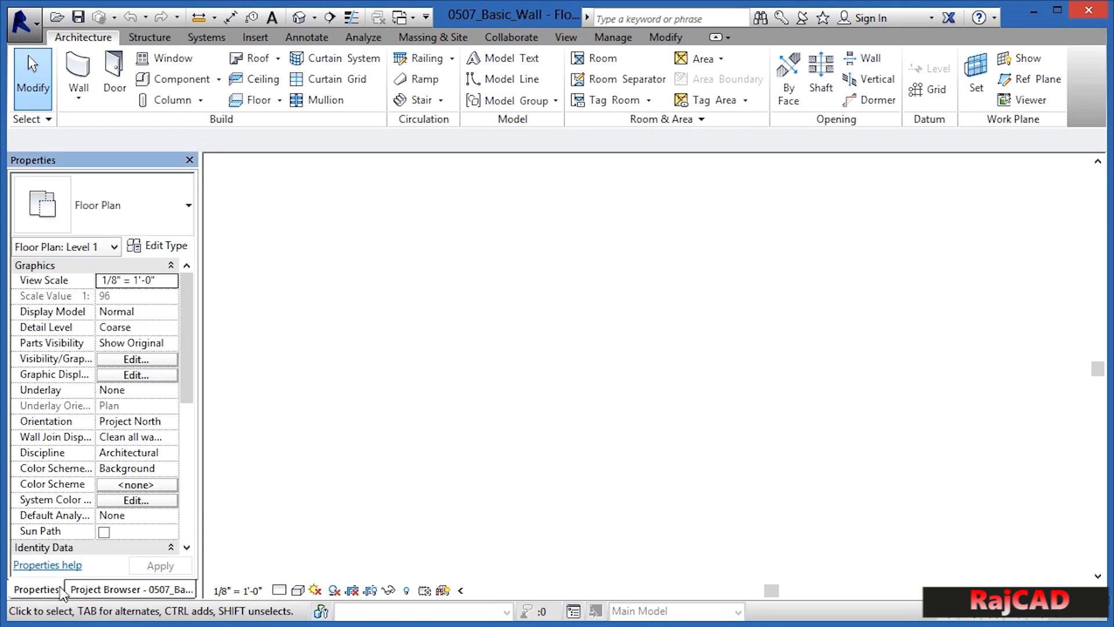
{"action": "left_click", "coordinate": [81, 67]}
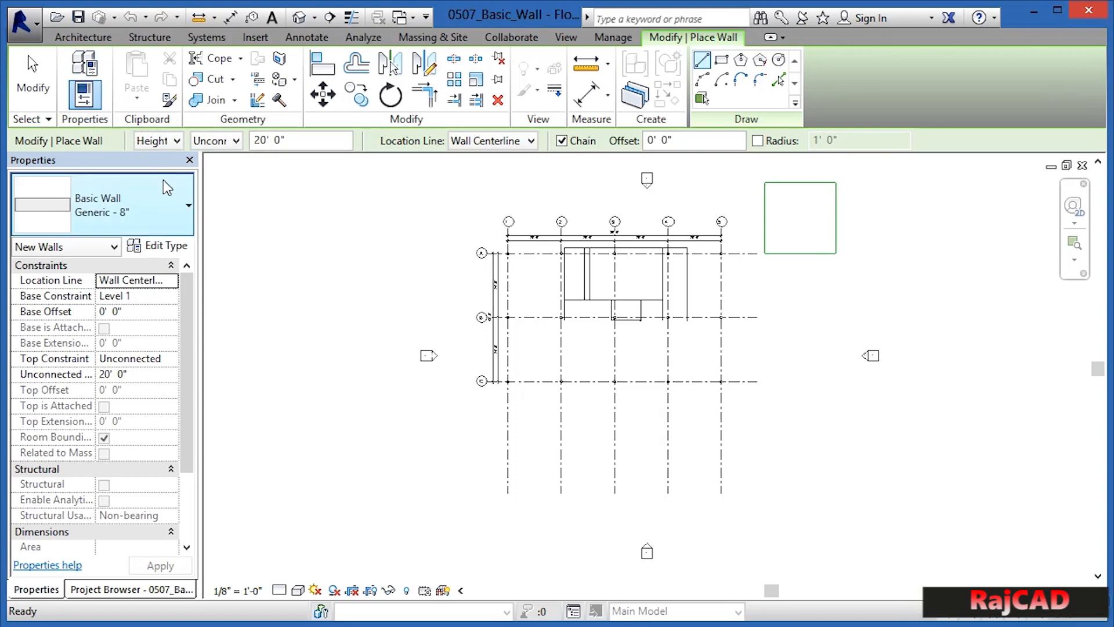
{"action": "left_click", "coordinate": [137, 198]}
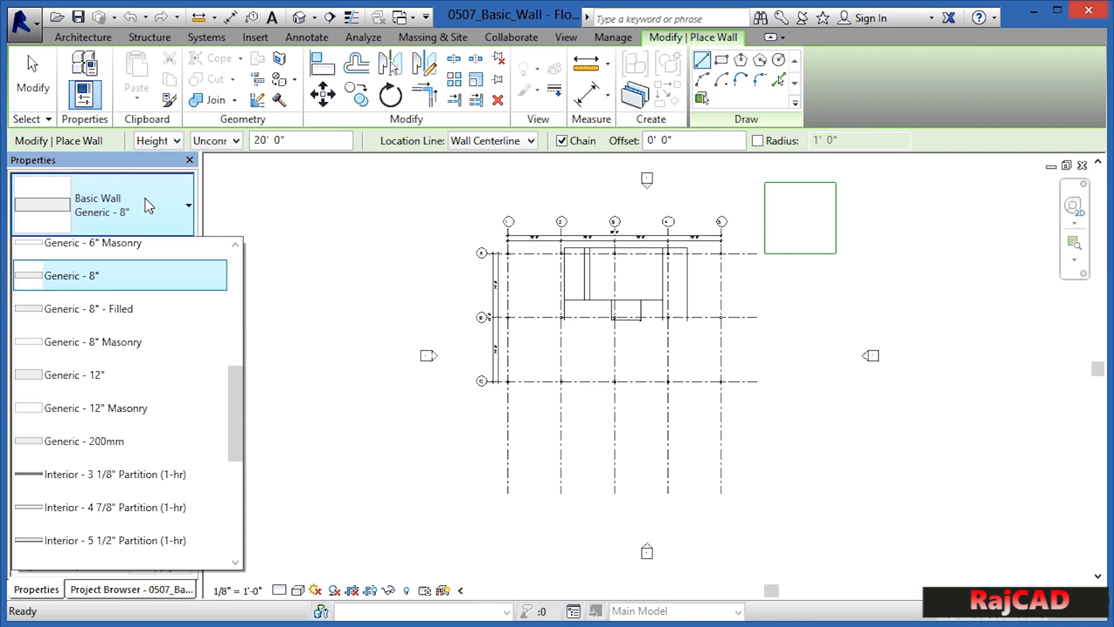
{"action": "left_click_drag", "start_coordinate": [229, 368], "coordinate": [247, 264]}
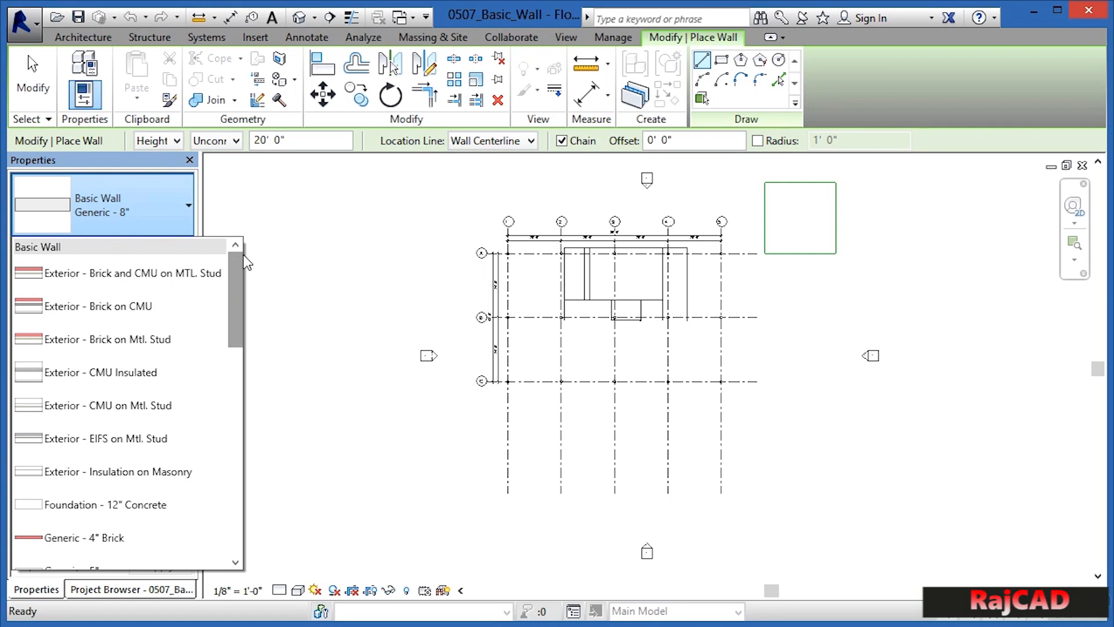
{"action": "left_click", "coordinate": [111, 279]}
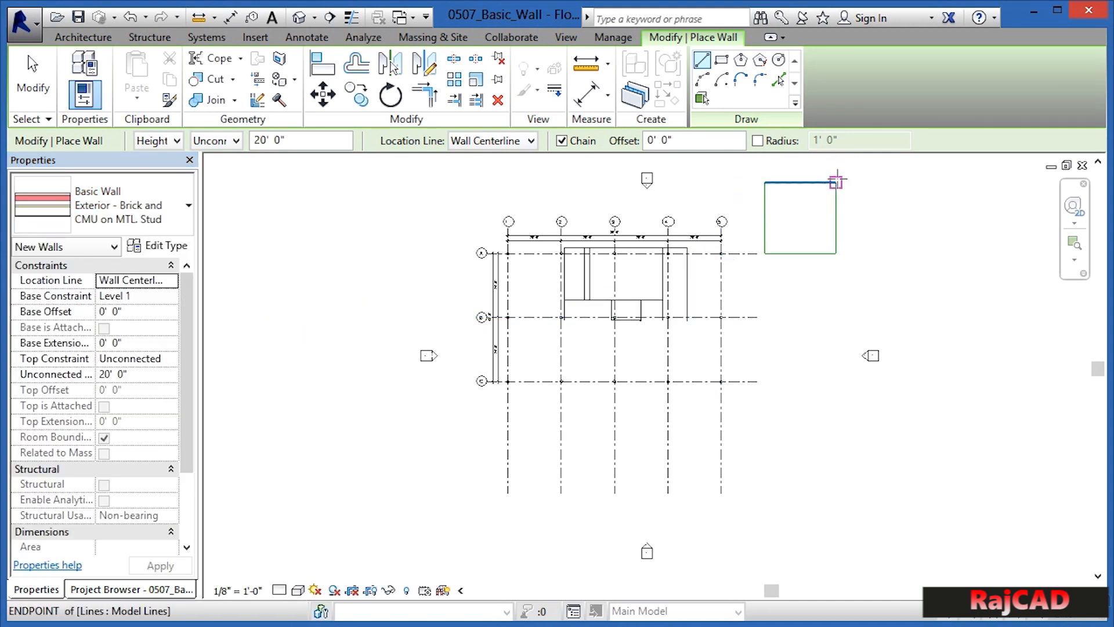
- Keep the new wall defined by Height and set its top constraint to Level 3
{"action": "scroll", "coordinate": [842, 174], "scroll_direction": "up", "scroll_amount": 1}
{"action": "scroll", "coordinate": [842, 174], "scroll_direction": "up", "scroll_amount": 4}
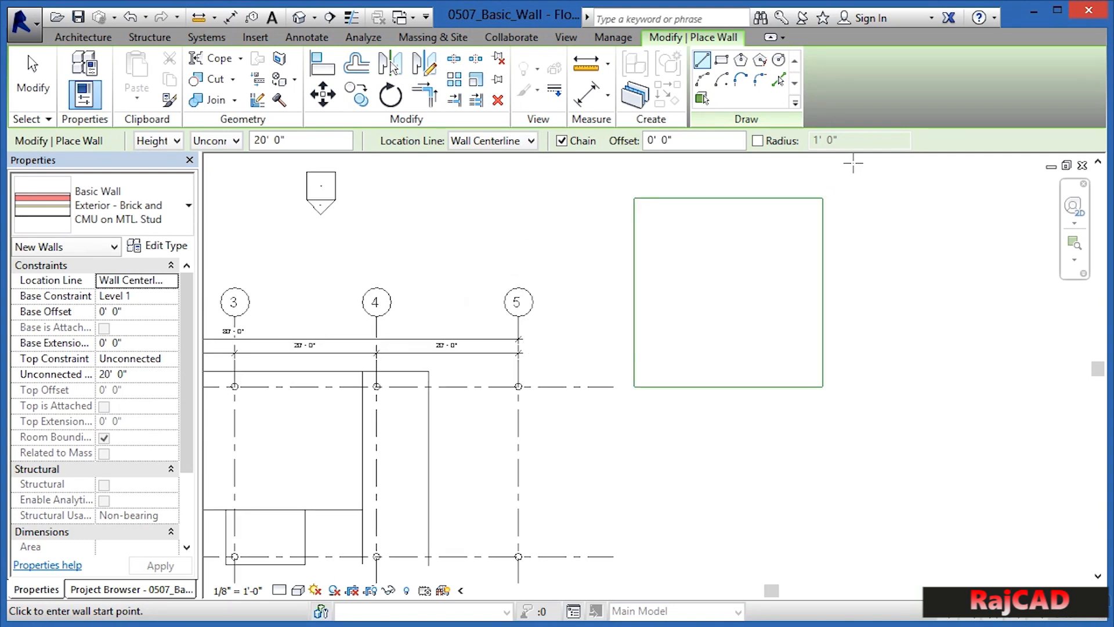
{"action": "scroll", "coordinate": [845, 169], "scroll_direction": "up", "scroll_amount": 1}
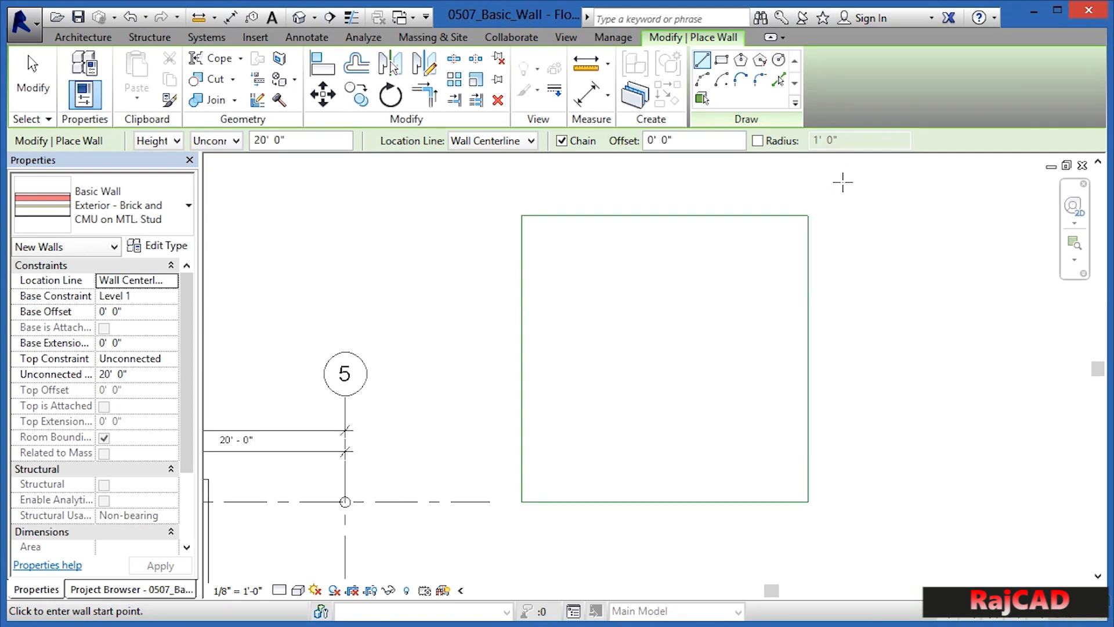
{"action": "left_click", "coordinate": [175, 144]}
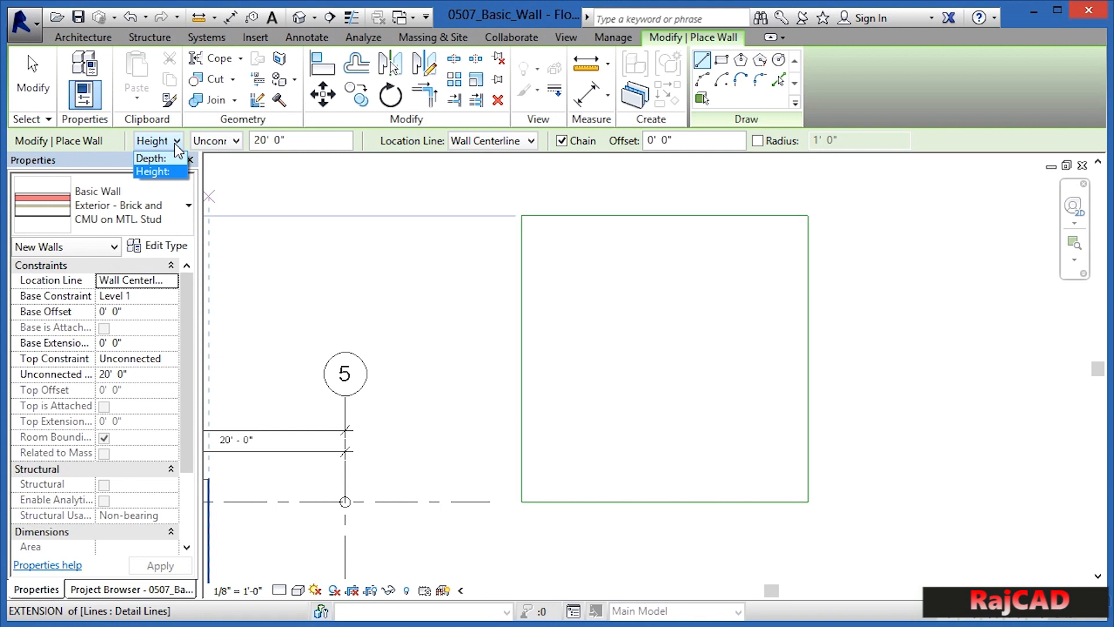
{"action": "left_click", "coordinate": [167, 172]}
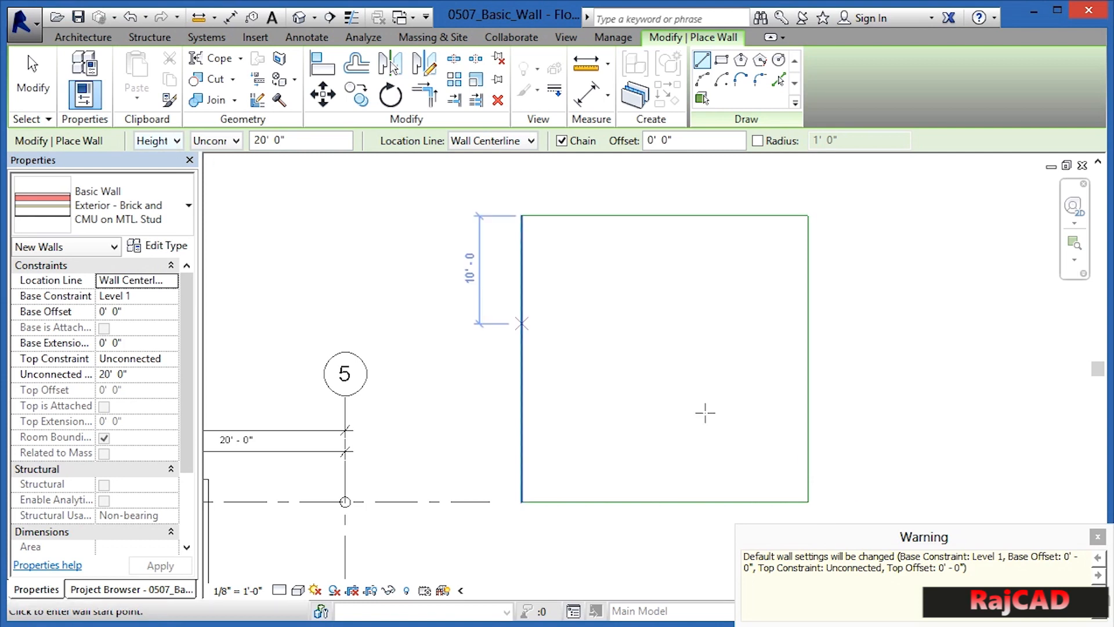
{"action": "left_click", "coordinate": [236, 141]}
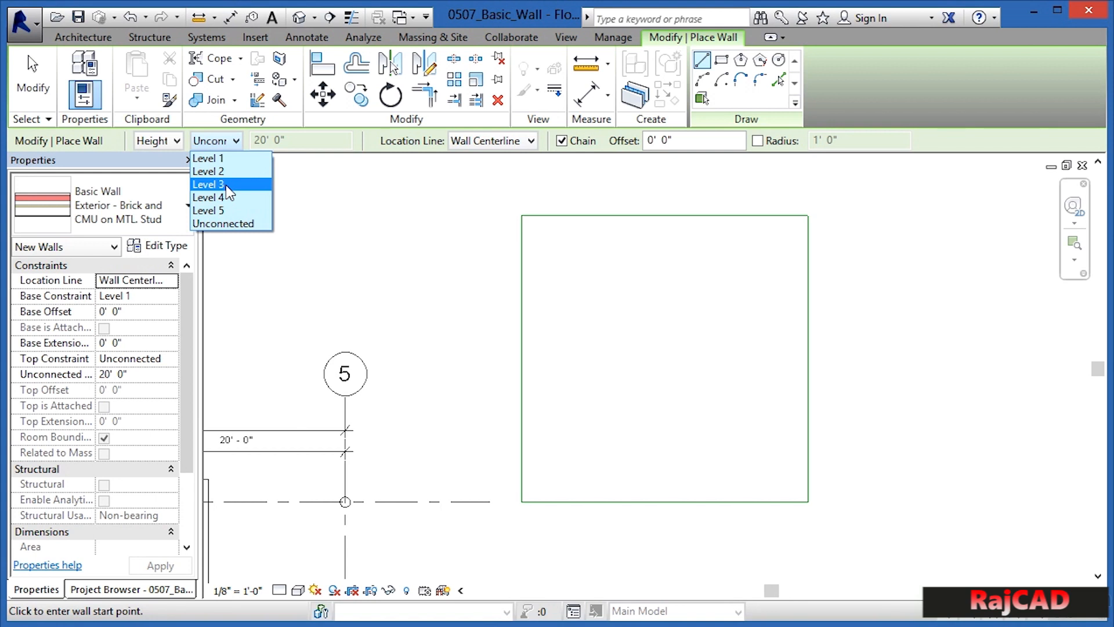
{"action": "left_click", "coordinate": [209, 184]}
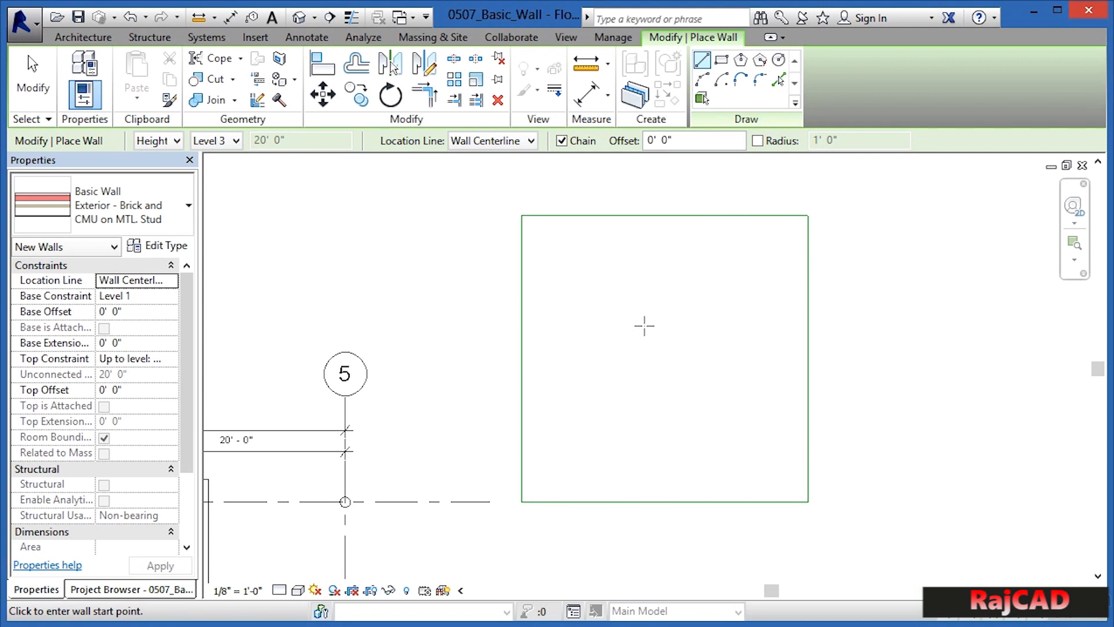
- Draw four chained walls clockwise along the green square with the location line set to Finish Face: Exterior, and end the command
{"action": "left_click", "coordinate": [529, 142]}
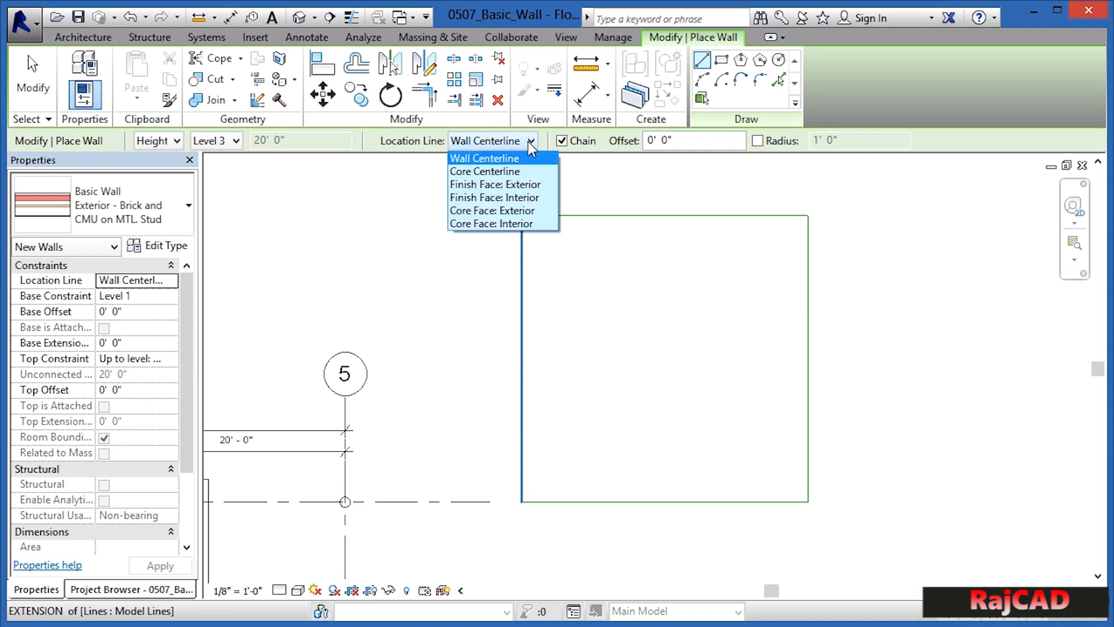
{"action": "left_click", "coordinate": [510, 185]}
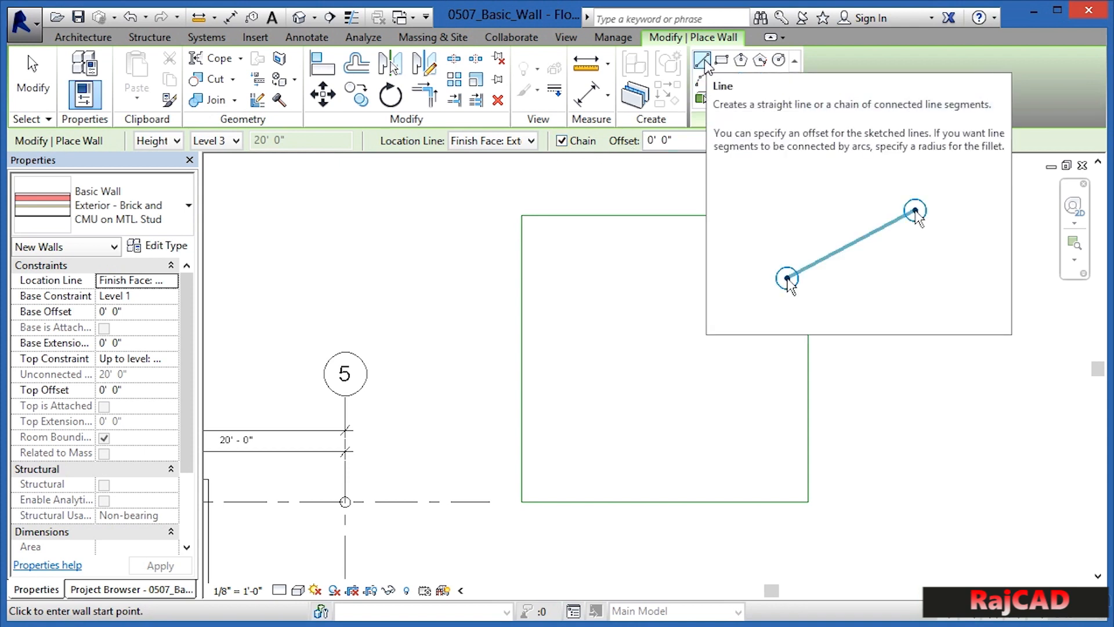
{"action": "left_click", "coordinate": [521, 215]}
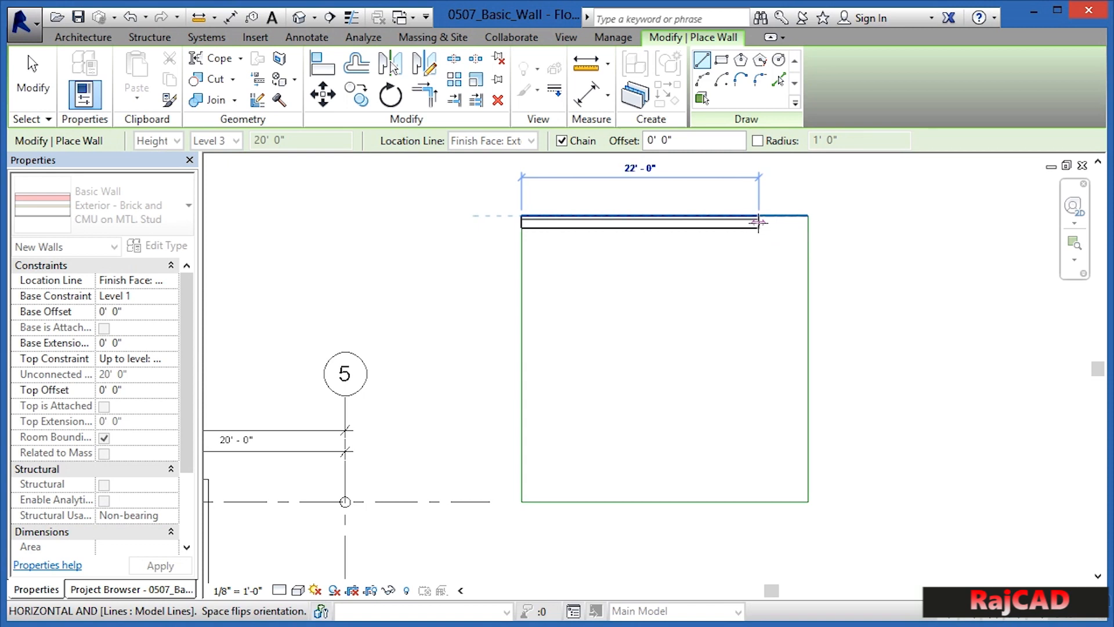
{"action": "left_click", "coordinate": [808, 216]}
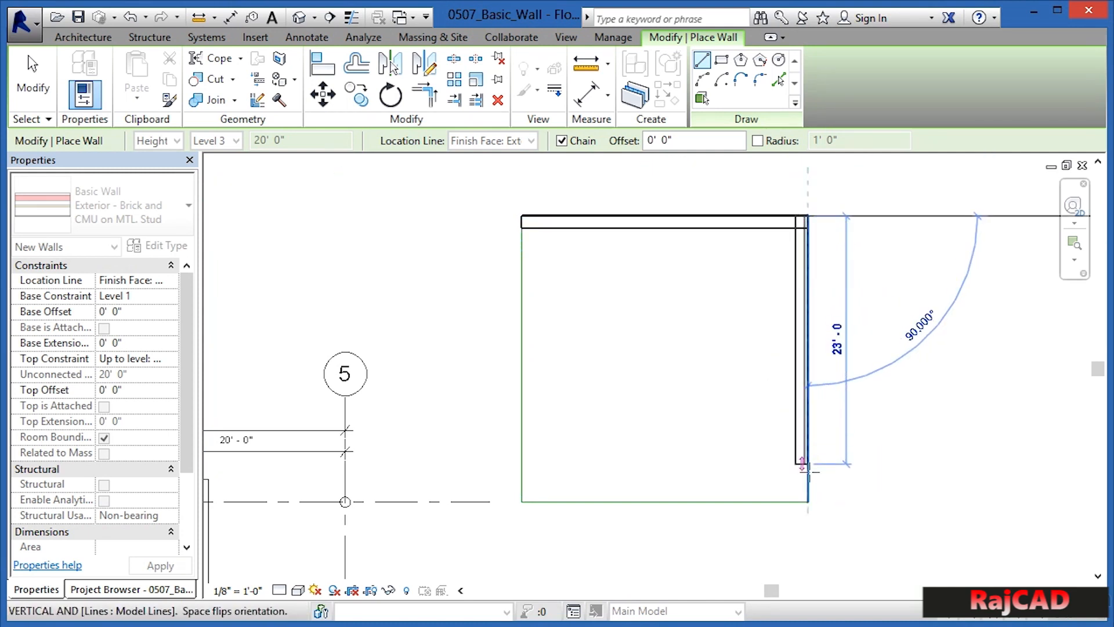
{"action": "left_click", "coordinate": [807, 501]}
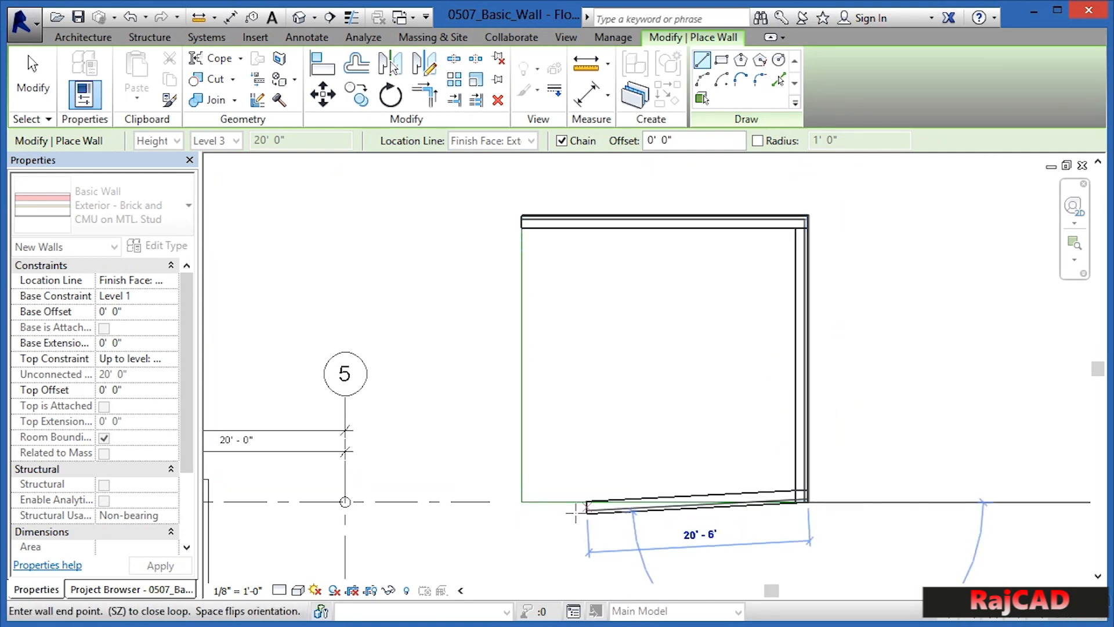
{"action": "left_click", "coordinate": [521, 501]}
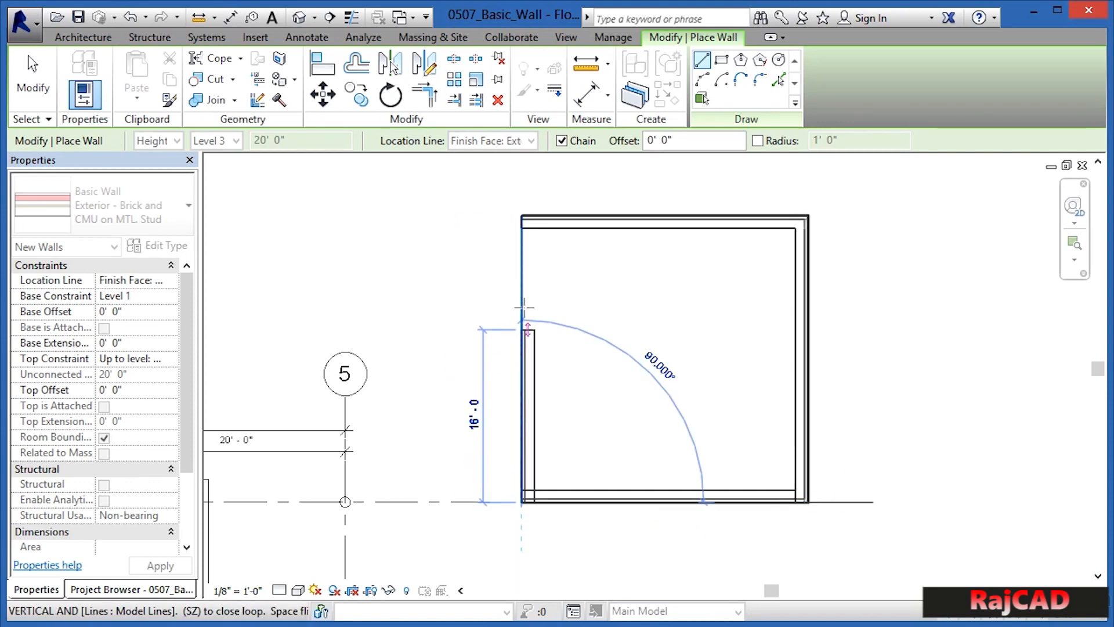
{"action": "left_click", "coordinate": [521, 214]}
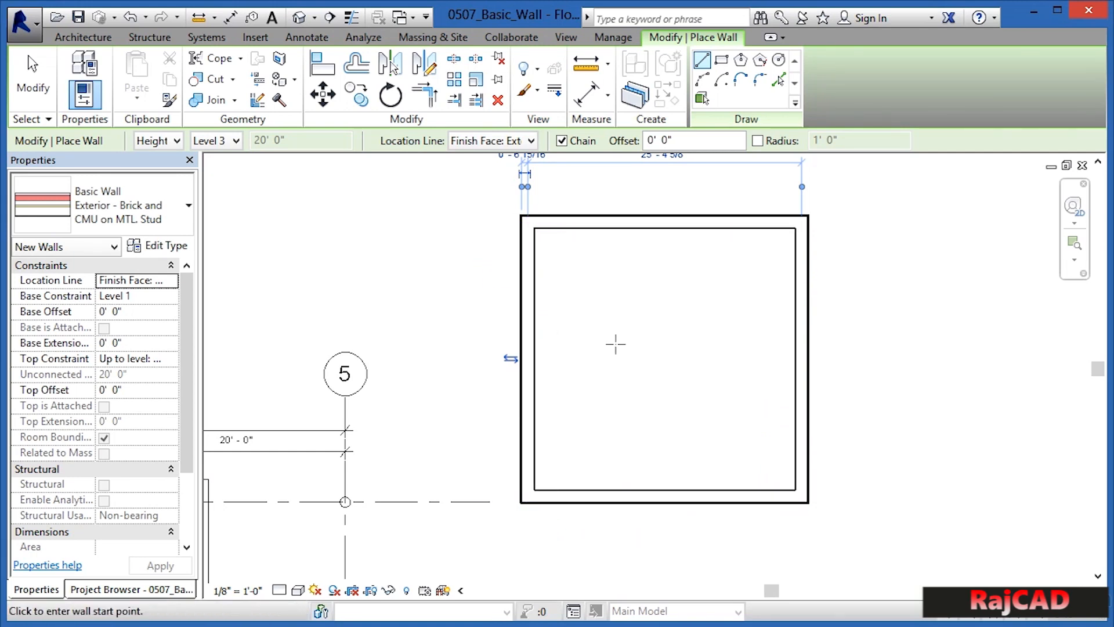
{"action": "key", "text": "Escape"}
{"action": "key", "text": "Escape"}
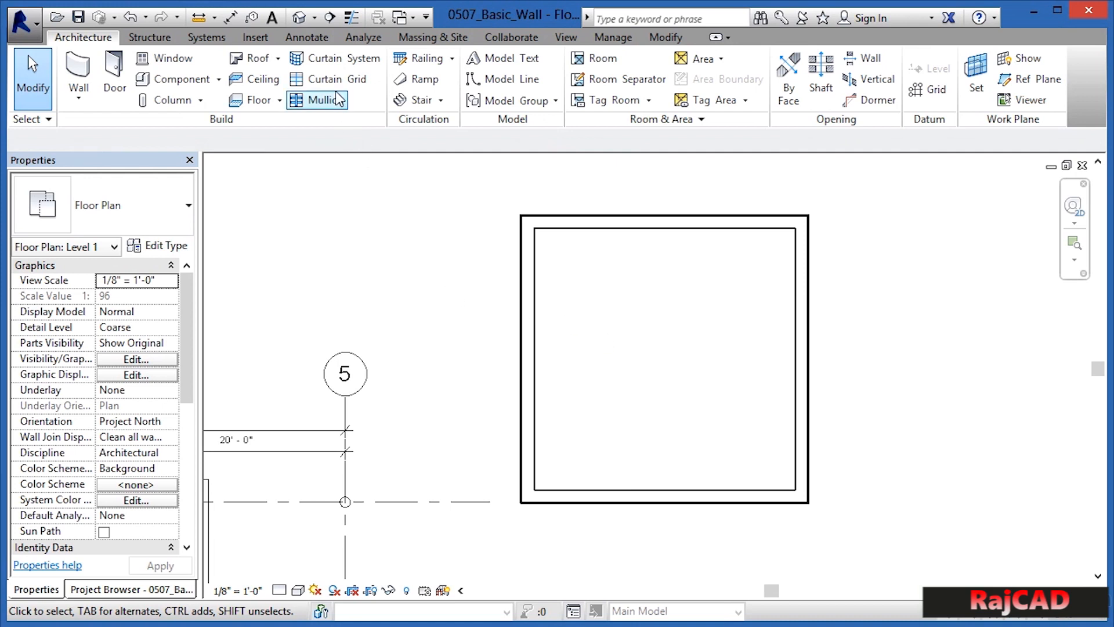
- Open the default 3D view, set its visual style to Shaded, examine the square's brick and CMU walls, and close the view
{"action": "left_click", "coordinate": [300, 20]}
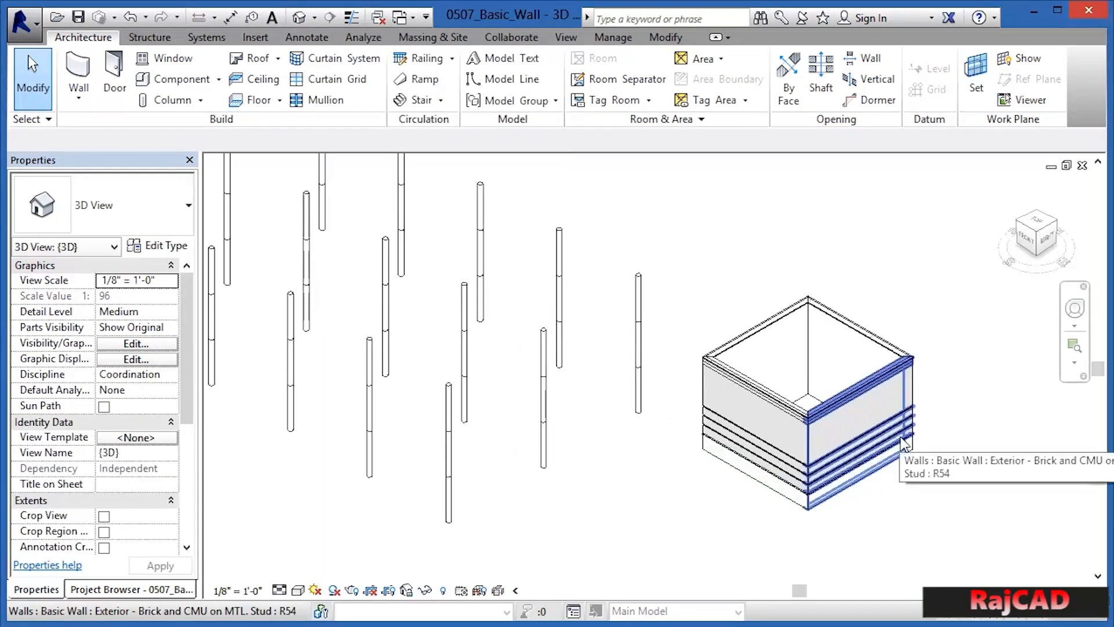
{"action": "scroll", "coordinate": [902, 441], "scroll_direction": "up", "scroll_amount": 2}
{"action": "scroll", "coordinate": [902, 440], "scroll_direction": "up", "scroll_amount": 1}
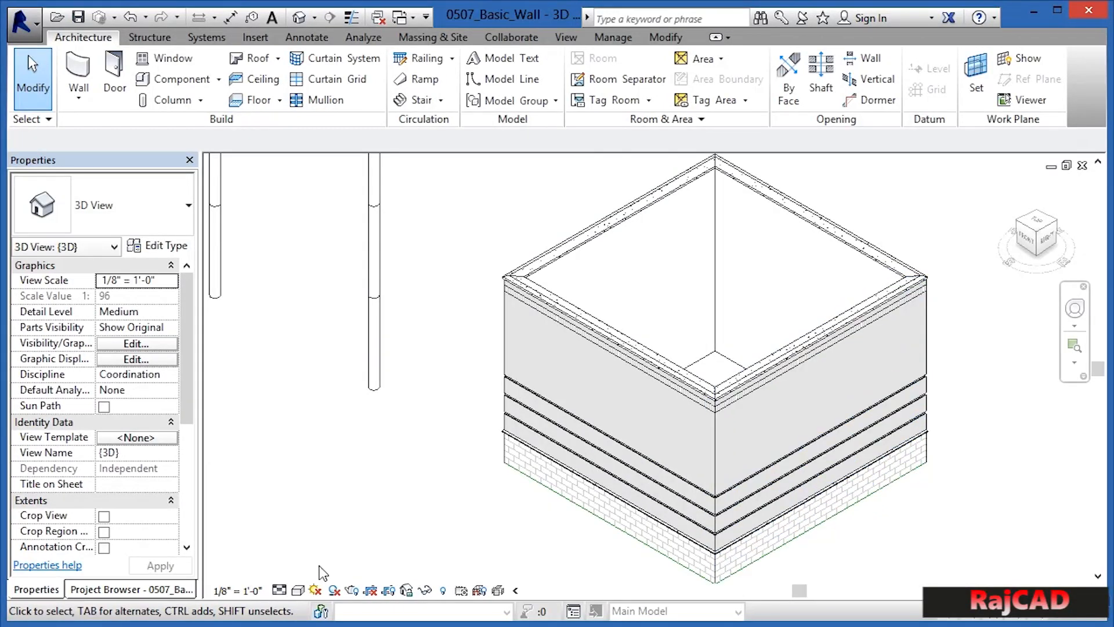
{"action": "left_click", "coordinate": [297, 590]}
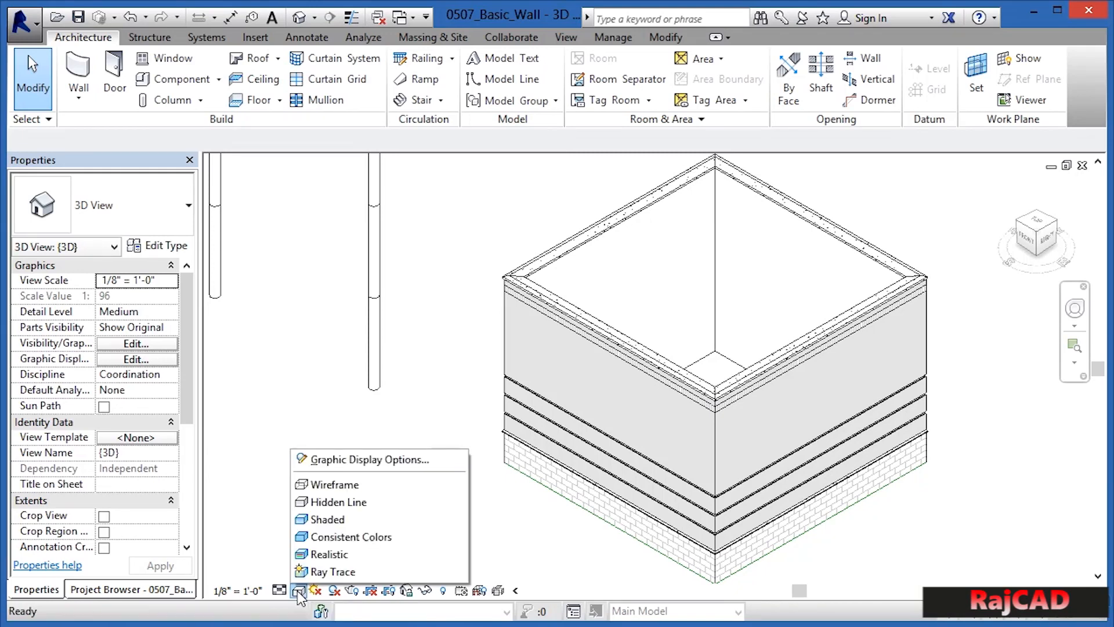
{"action": "left_click", "coordinate": [326, 519]}
{"action": "scroll", "coordinate": [792, 572], "scroll_direction": "up", "scroll_amount": 3}
{"action": "scroll", "coordinate": [787, 572], "scroll_direction": "up", "scroll_amount": 1}
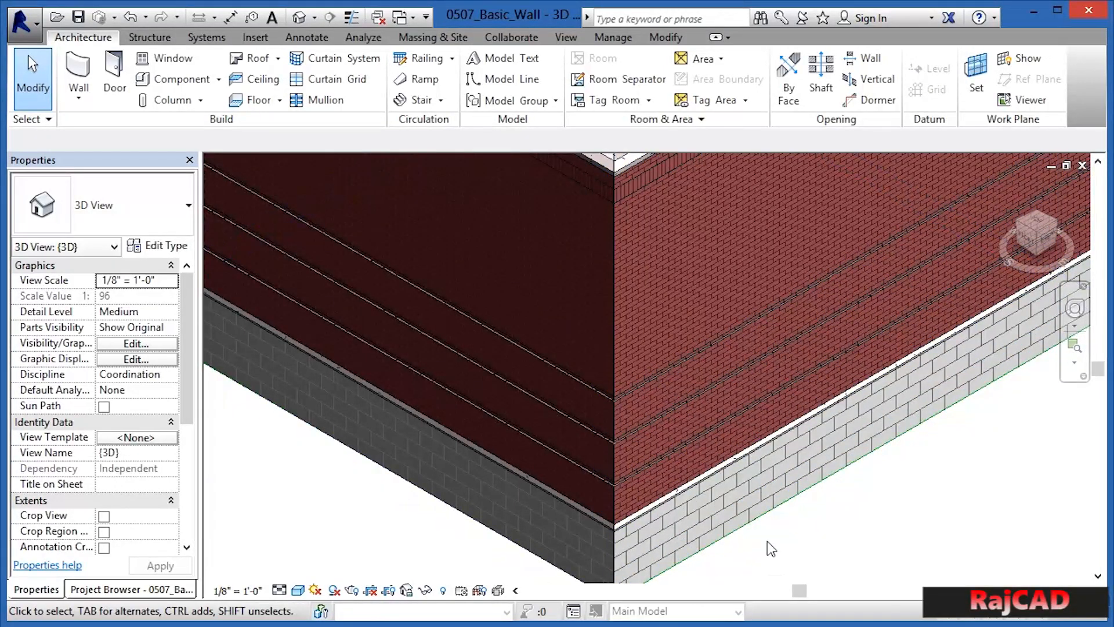
{"action": "scroll", "coordinate": [771, 548], "scroll_direction": "down", "scroll_amount": 6}
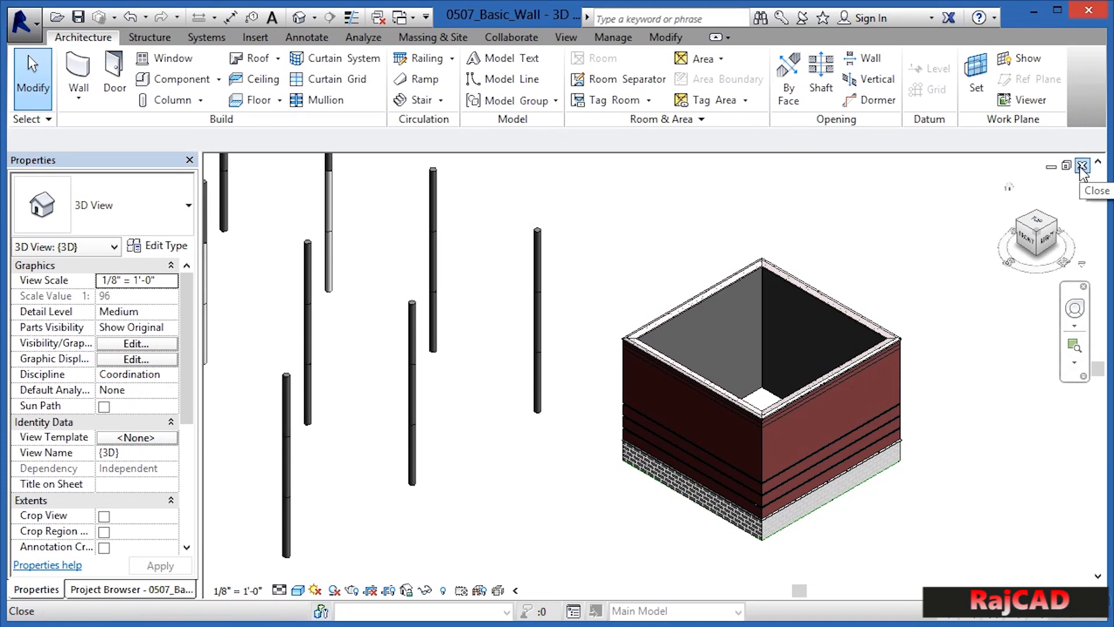
{"action": "left_click", "coordinate": [1081, 167]}
- Start a new wall of type Exterior - Insulation on Masonry on the Level 1 plan, with its height up to Level 5
{"action": "scroll", "coordinate": [919, 313], "scroll_direction": "down", "scroll_amount": 4}
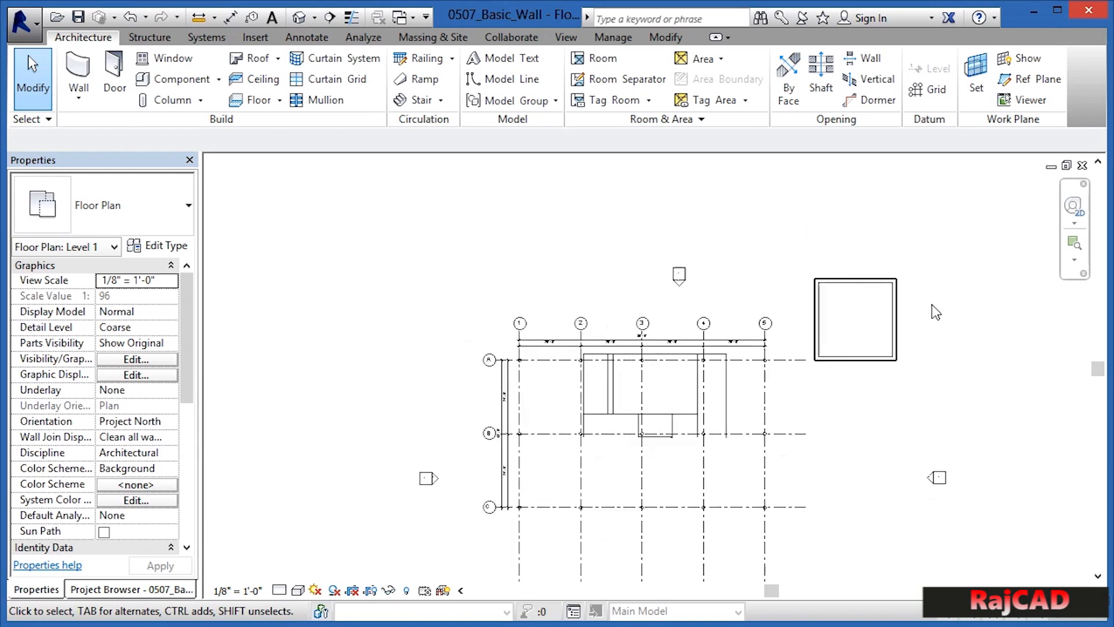
{"action": "scroll", "coordinate": [653, 395], "scroll_direction": "up", "scroll_amount": 5}
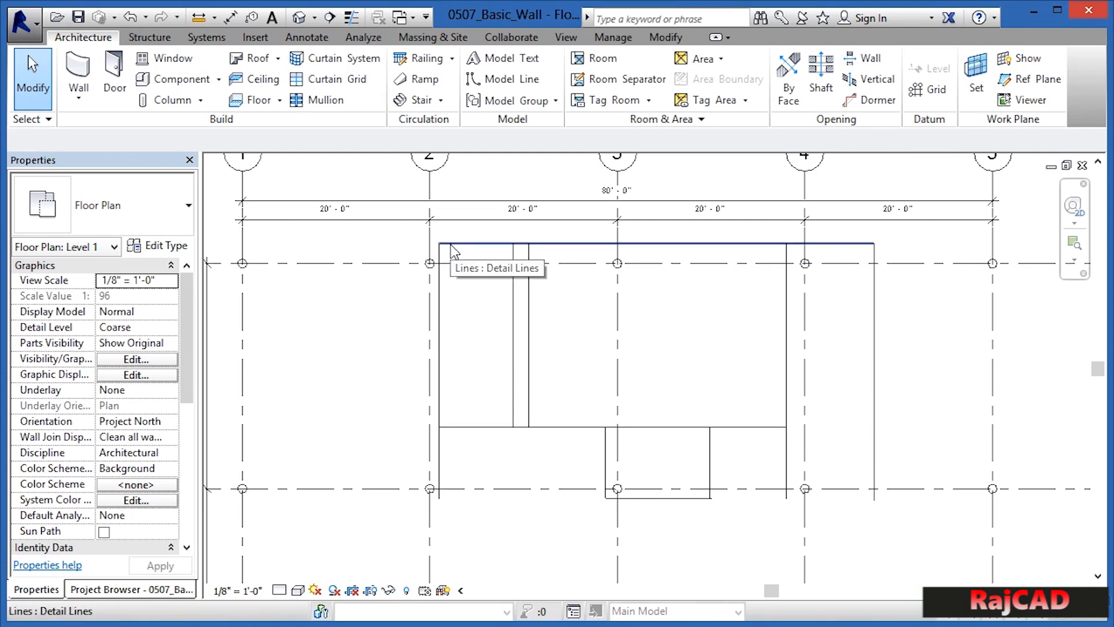
{"action": "left_click", "coordinate": [86, 66]}
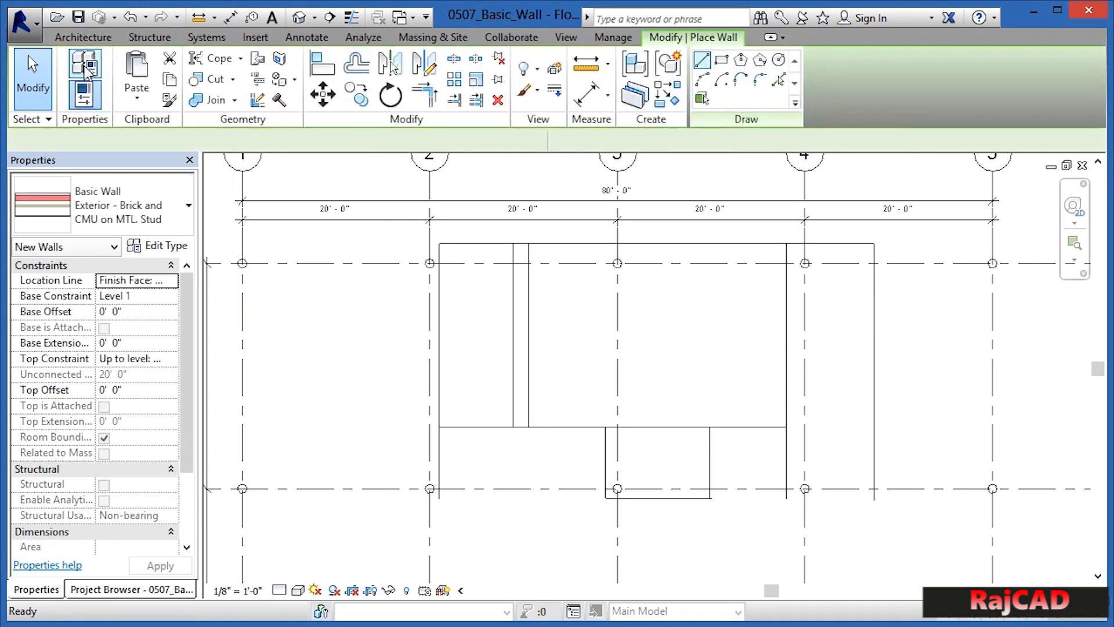
{"action": "left_click", "coordinate": [157, 223]}
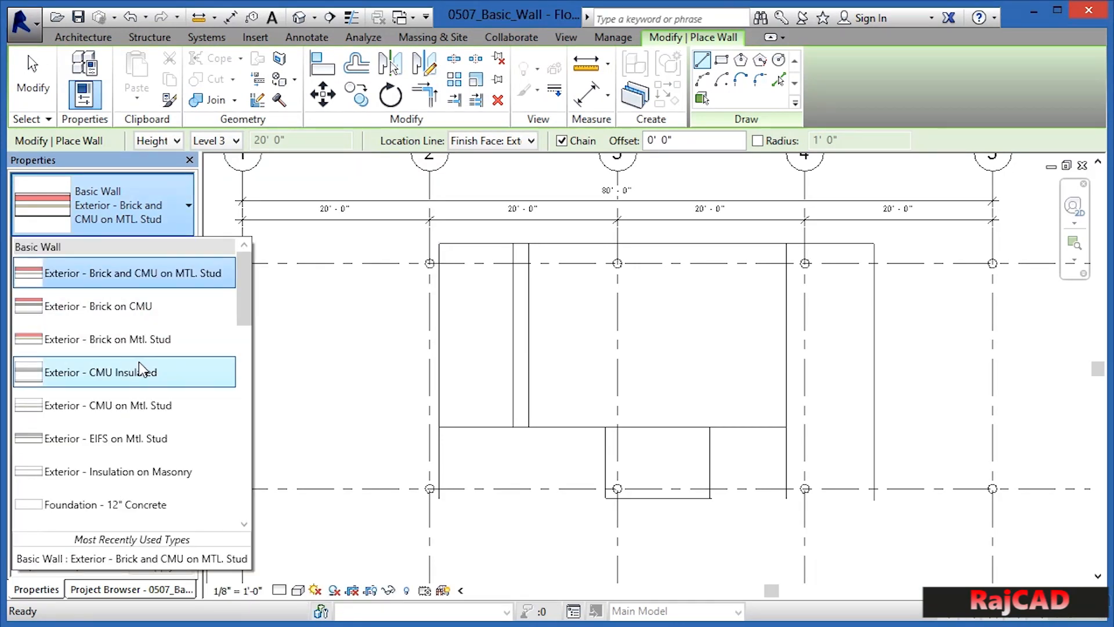
{"action": "left_click", "coordinate": [165, 473]}
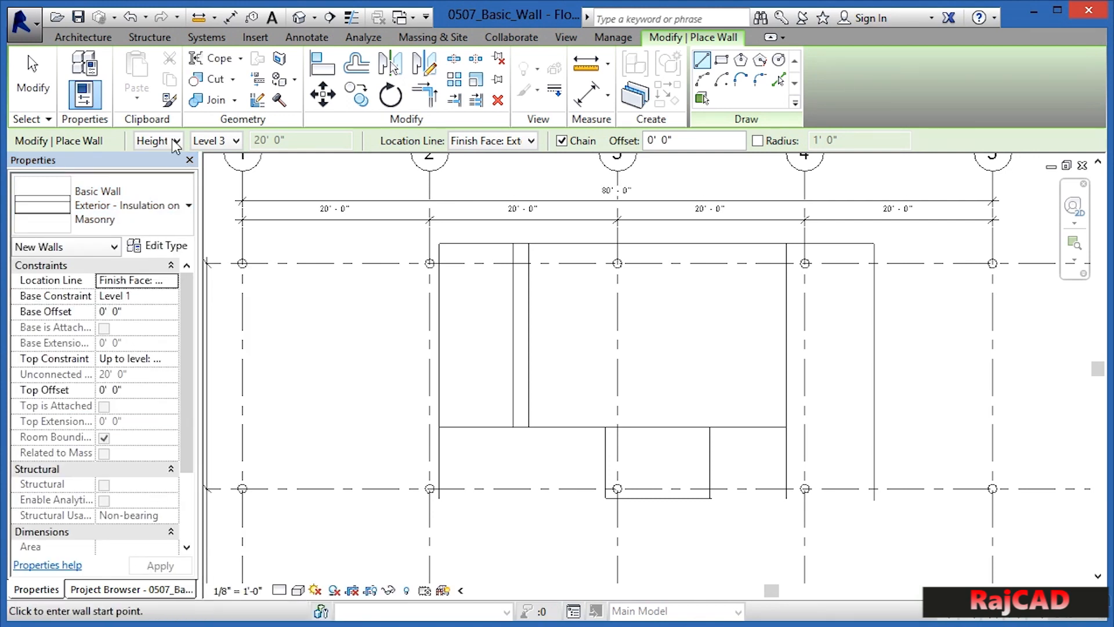
{"action": "left_click", "coordinate": [236, 141]}
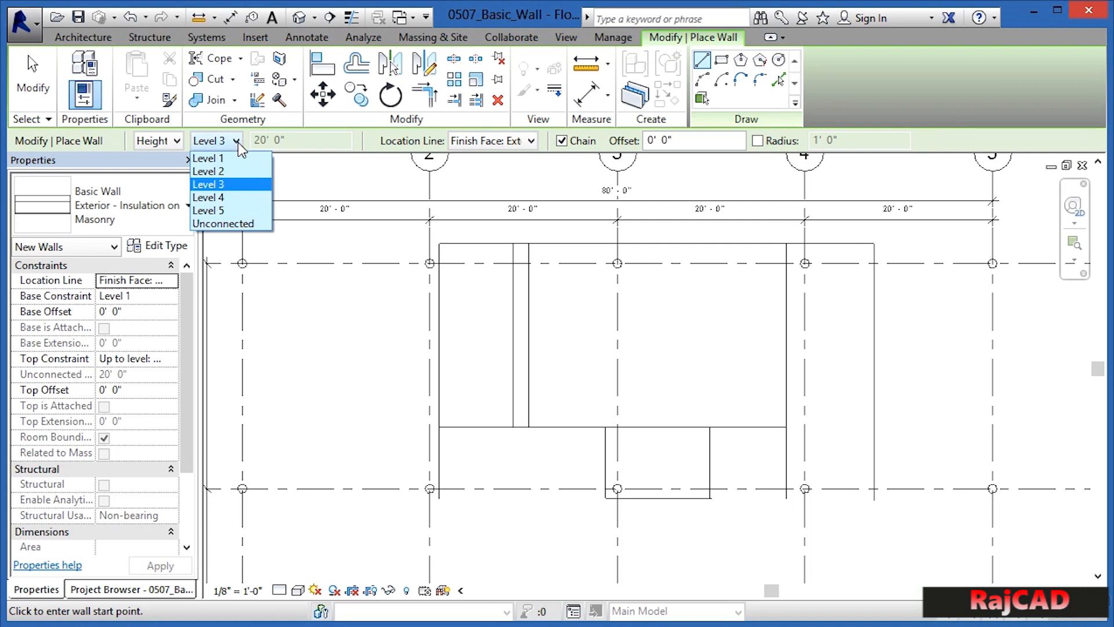
{"action": "left_click", "coordinate": [227, 210]}
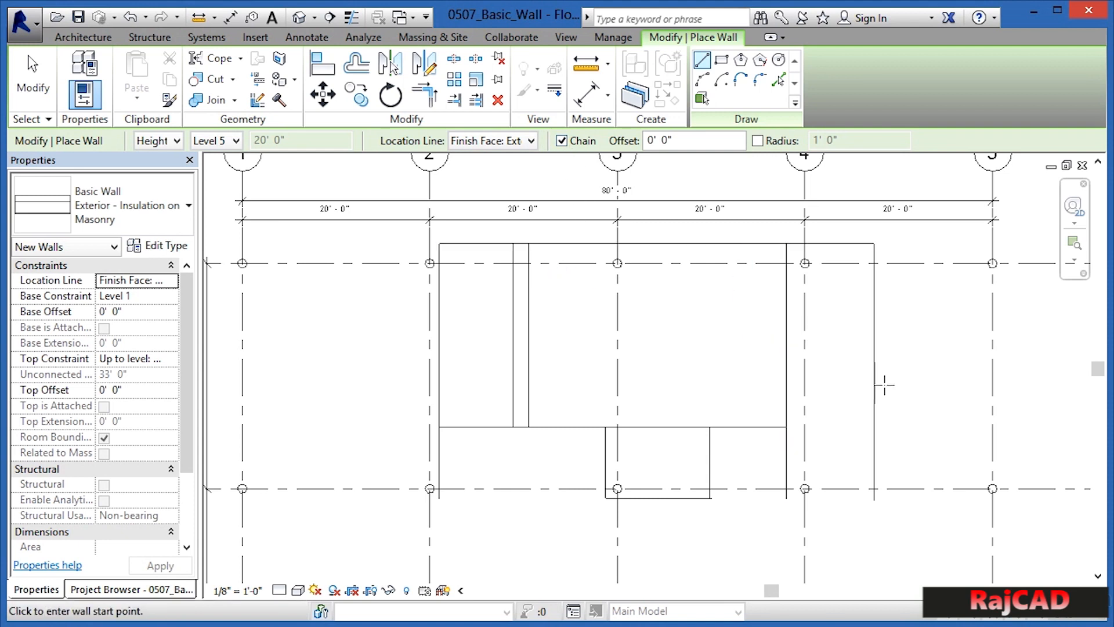
- Use Pick Lines to place the wall along the long upper horizontal detail line of the plan layout
{"action": "scroll", "coordinate": [922, 351], "scroll_direction": "up", "scroll_amount": 1}
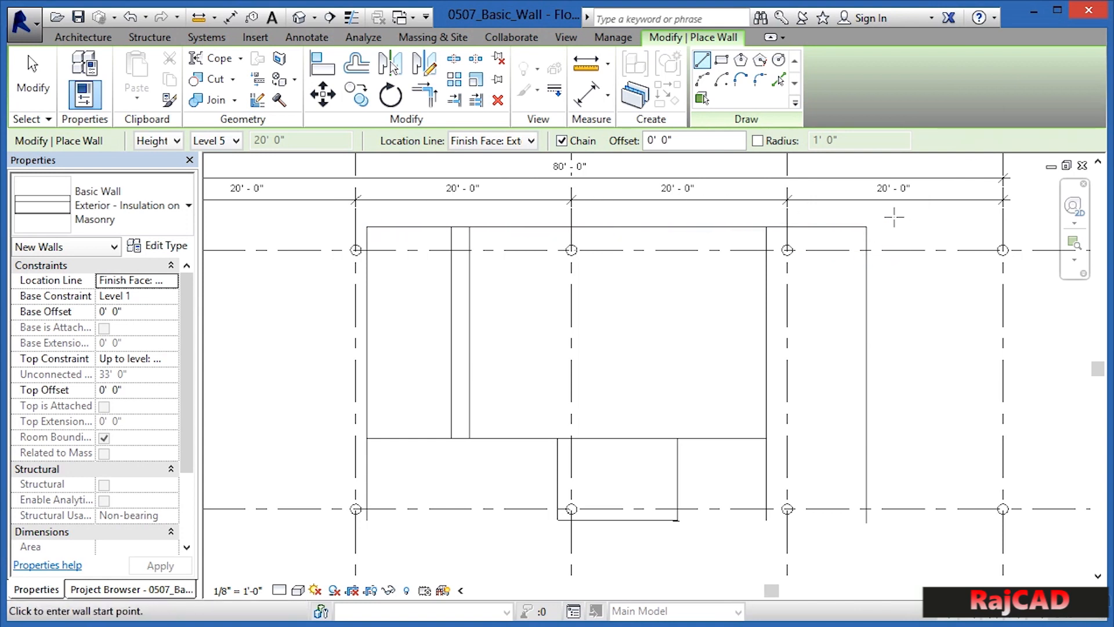
{"action": "left_click", "coordinate": [779, 80]}
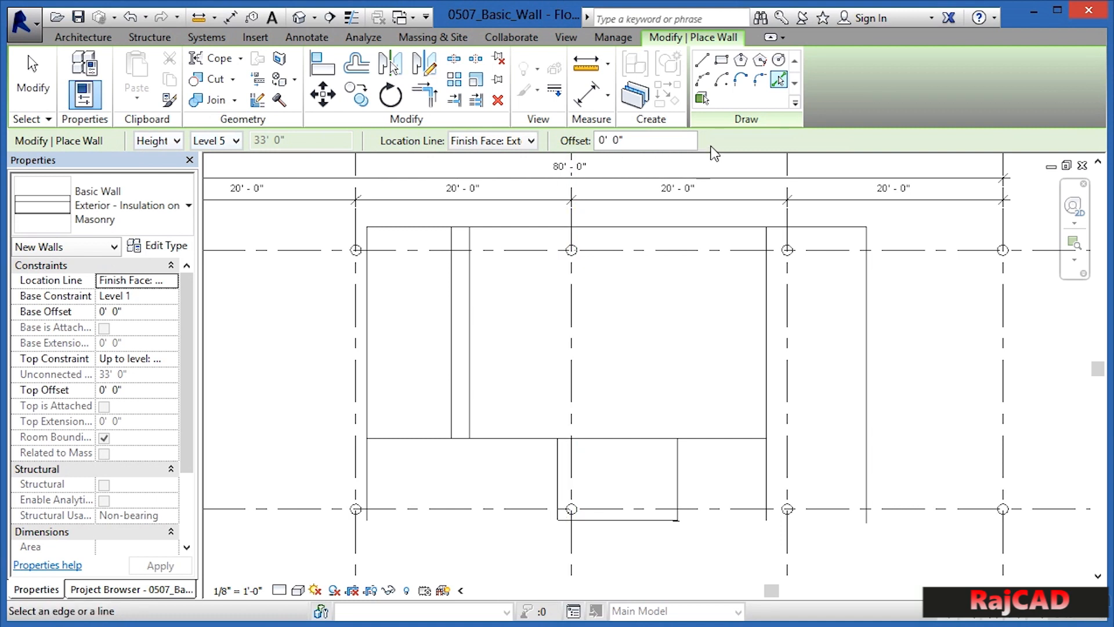
{"action": "left_click", "coordinate": [393, 228]}
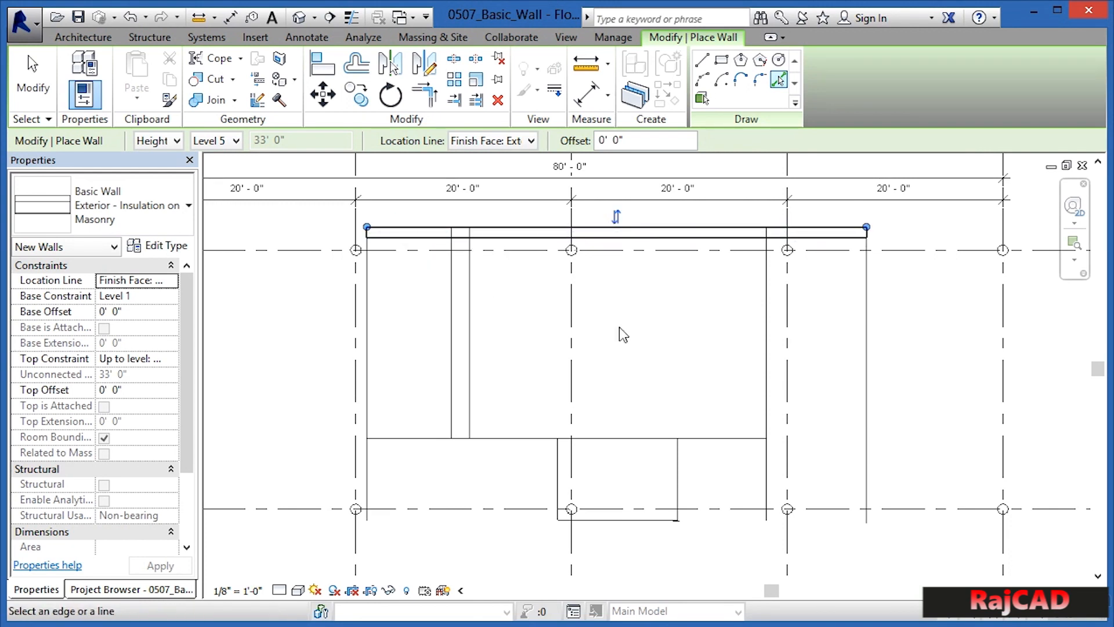
- Switch the wall type to Generic - 8" Masonry and place walls on the layout's two rightmost long vertical detail lines
{"action": "left_click", "coordinate": [164, 215]}
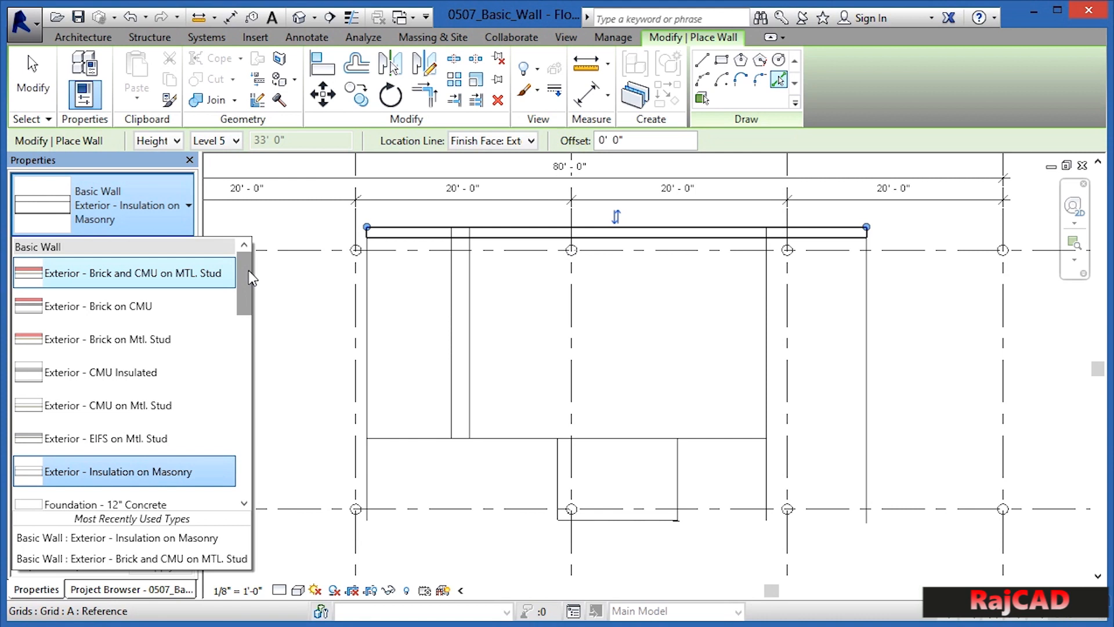
{"action": "left_click_drag", "start_coordinate": [248, 270], "coordinate": [253, 335]}
{"action": "scroll", "coordinate": [254, 350], "scroll_direction": "down", "scroll_amount": 1}
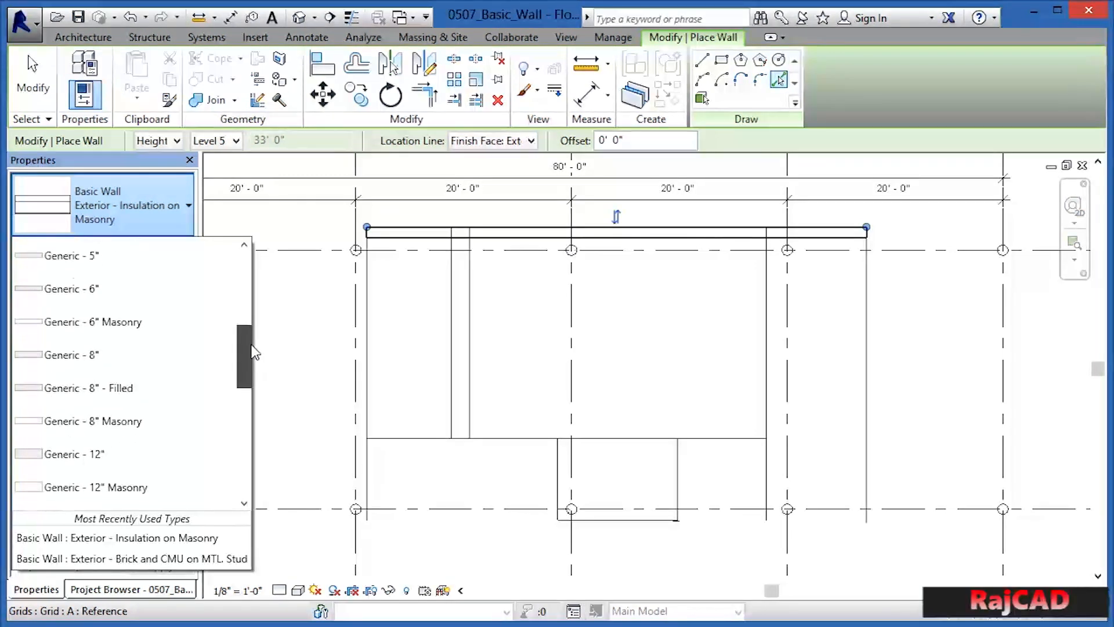
{"action": "left_click", "coordinate": [122, 415]}
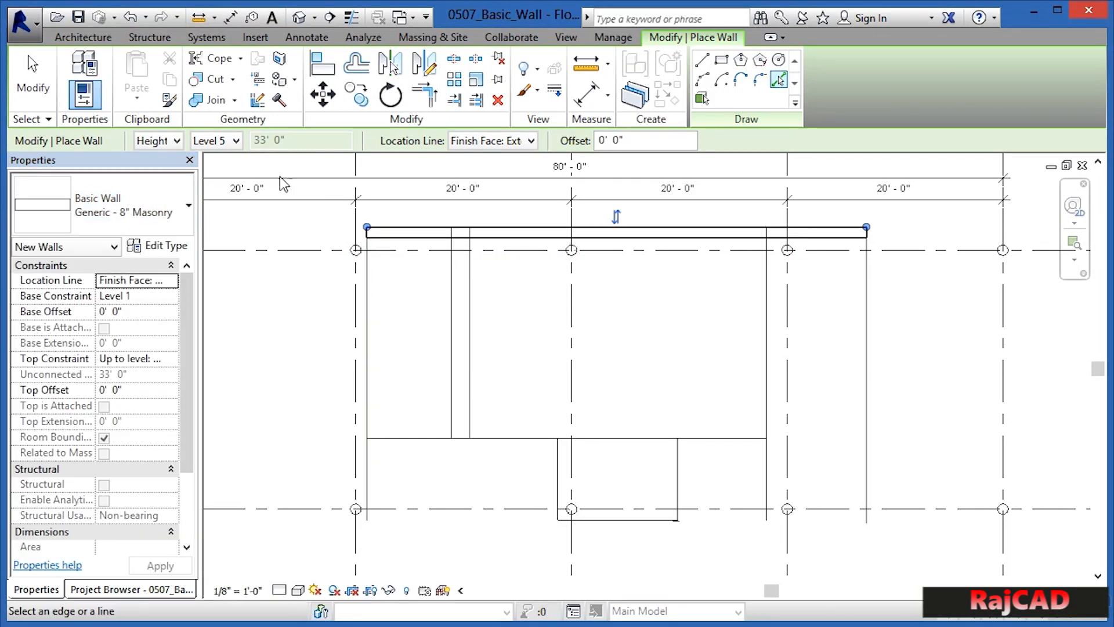
{"action": "left_click", "coordinate": [867, 345]}
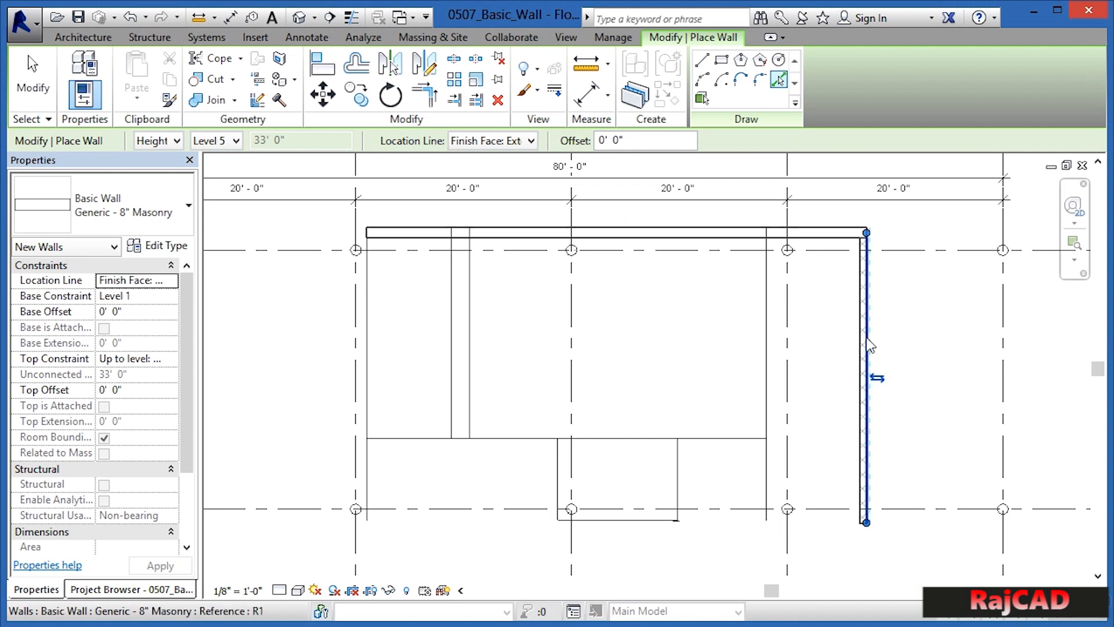
{"action": "left_click", "coordinate": [772, 348]}
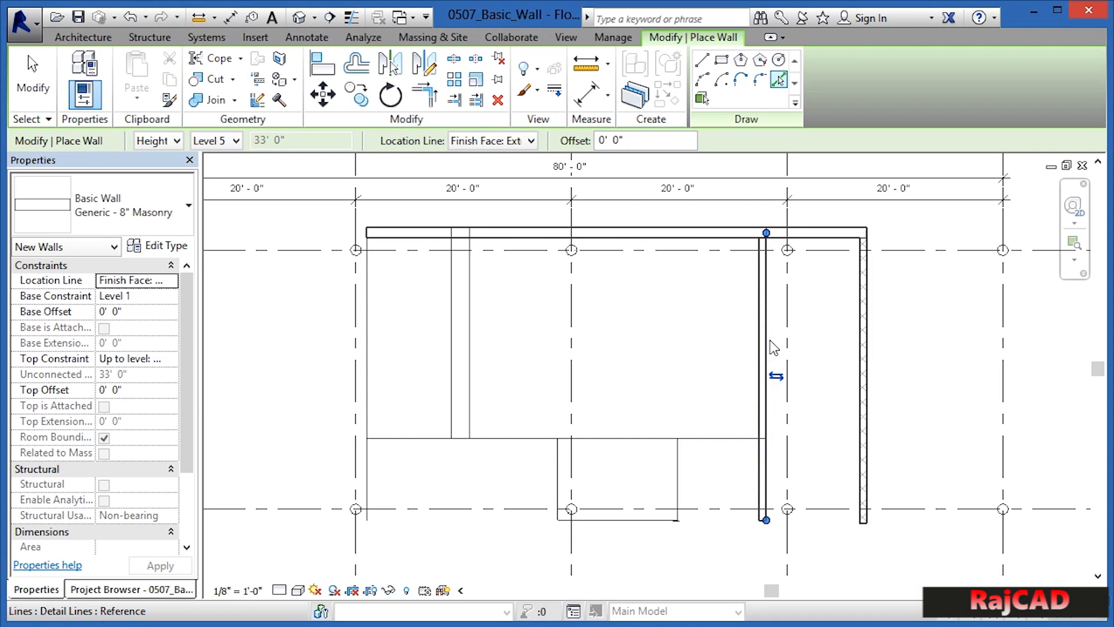
- Place Generic - 8" Masonry walls on the long lower horizontal line and on the three remaining sides of the small room below it
{"action": "left_click", "coordinate": [677, 461]}
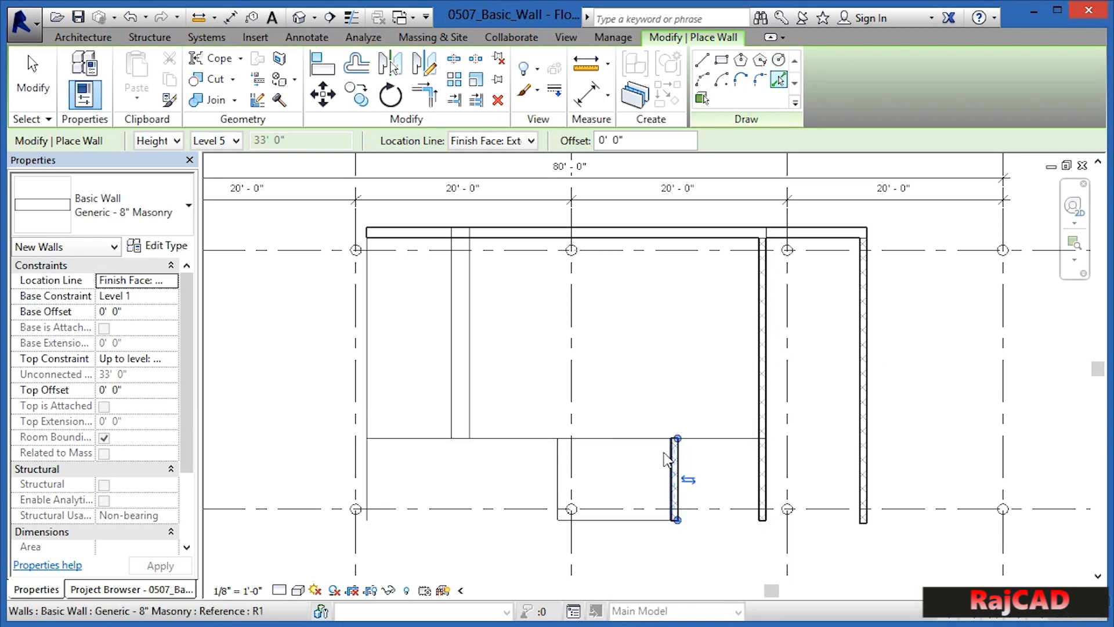
{"action": "left_click", "coordinate": [635, 440]}
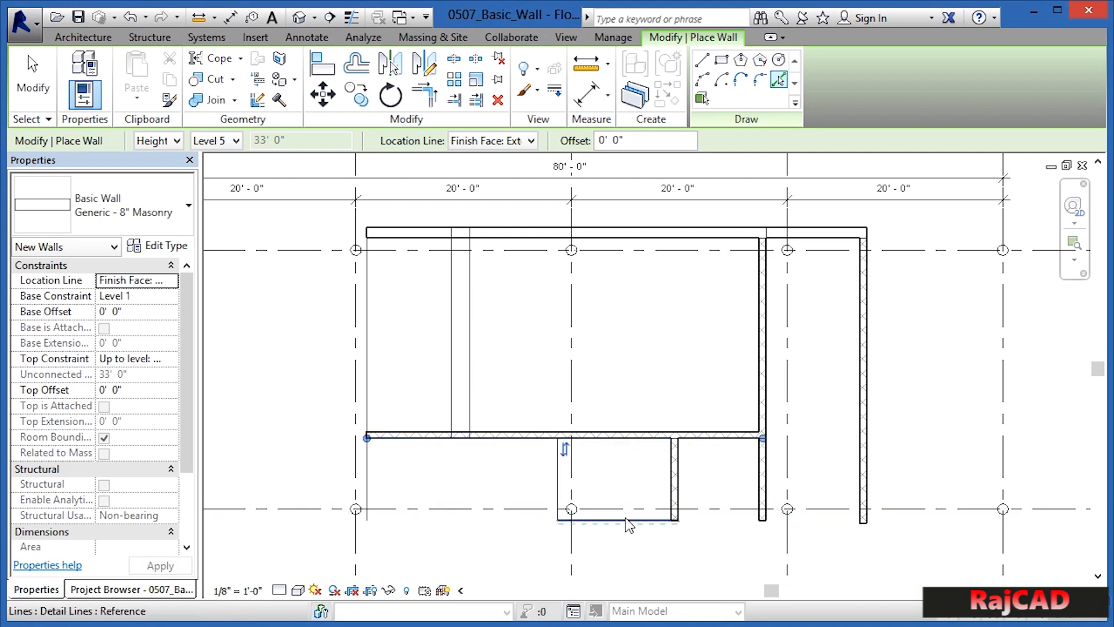
{"action": "scroll", "coordinate": [623, 524], "scroll_direction": "up", "scroll_amount": 3}
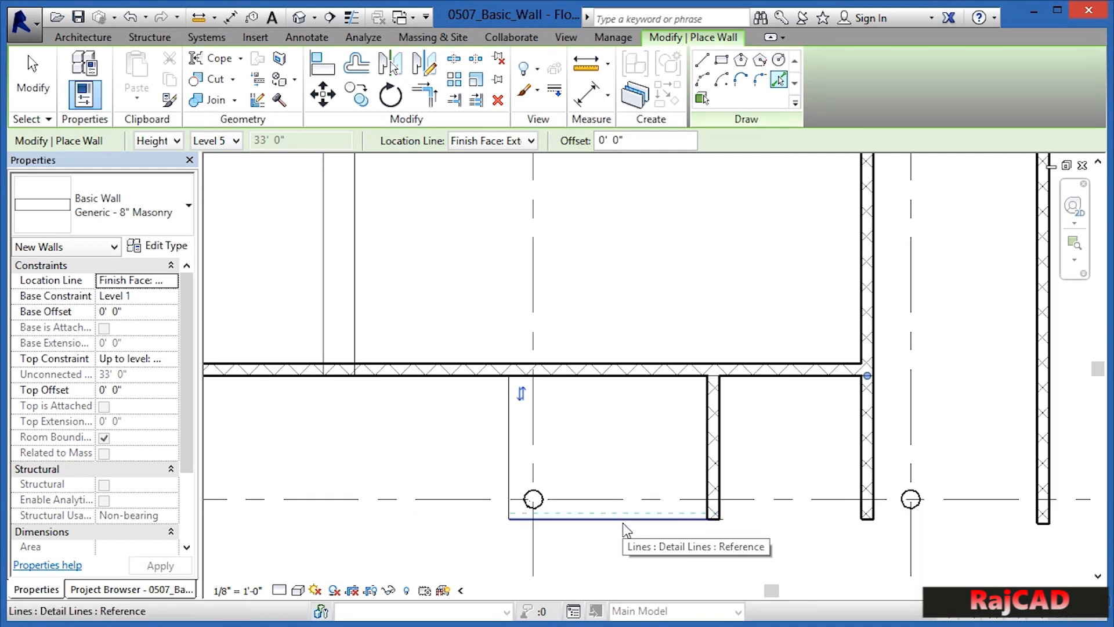
{"action": "left_click", "coordinate": [622, 524]}
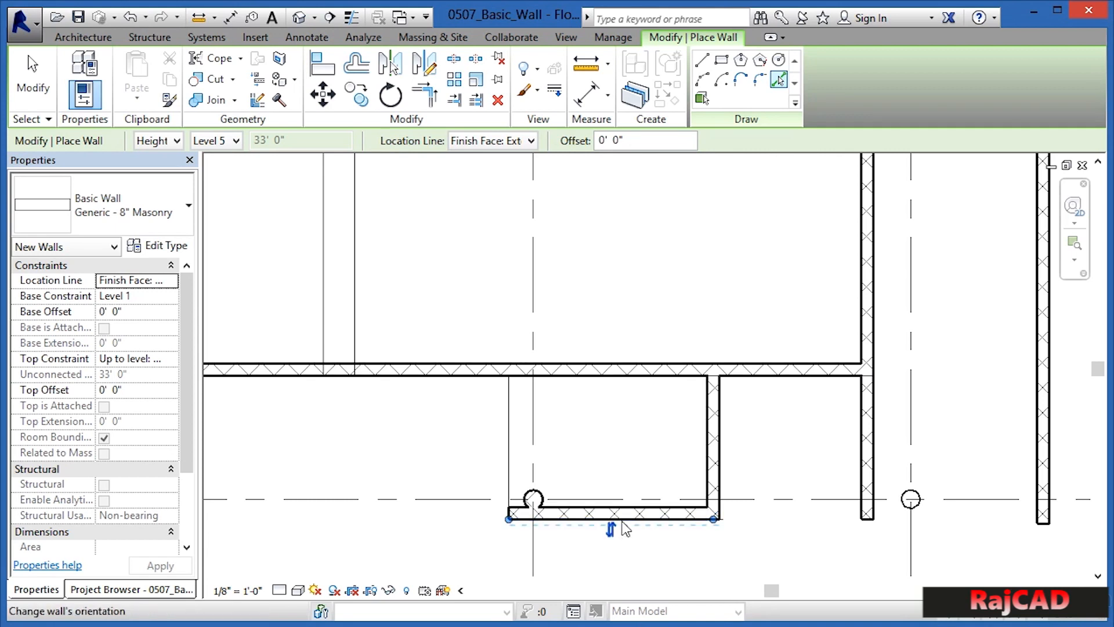
{"action": "scroll", "coordinate": [513, 520], "scroll_direction": "up", "scroll_amount": 2}
{"action": "scroll", "coordinate": [514, 523], "scroll_direction": "up", "scroll_amount": 2}
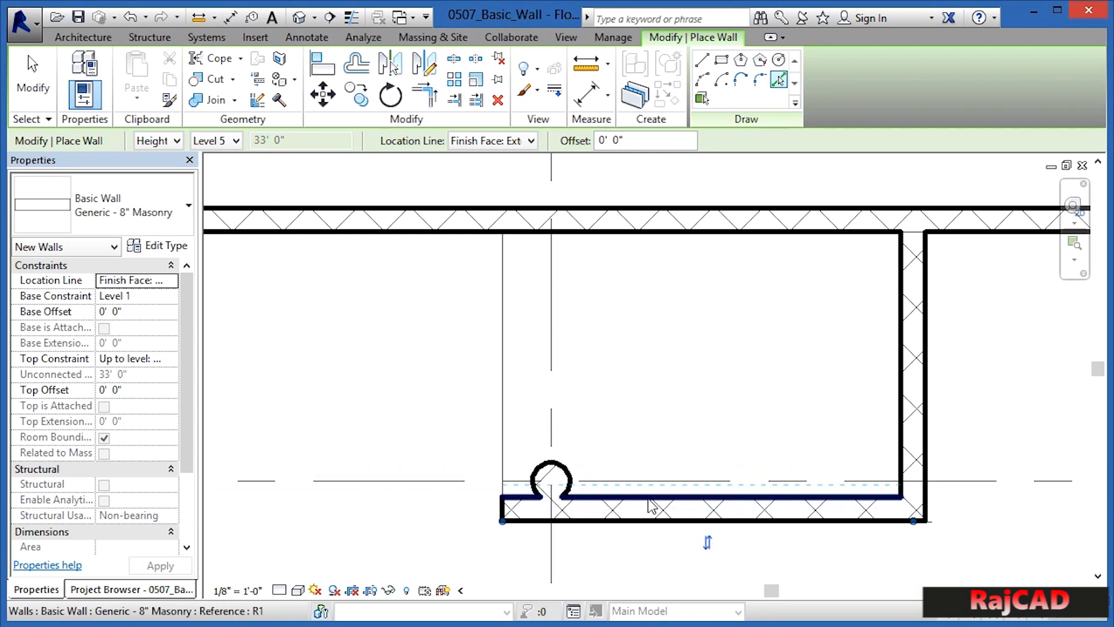
{"action": "scroll", "coordinate": [650, 500], "scroll_direction": "up", "scroll_amount": 1}
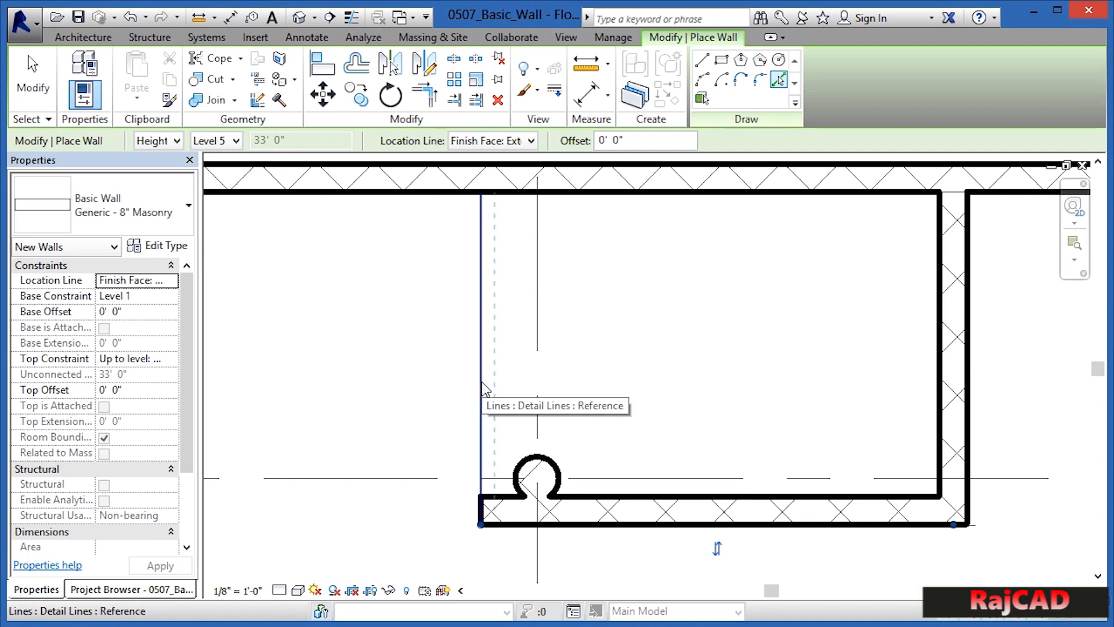
{"action": "scroll", "coordinate": [483, 389], "scroll_direction": "down", "scroll_amount": 8}
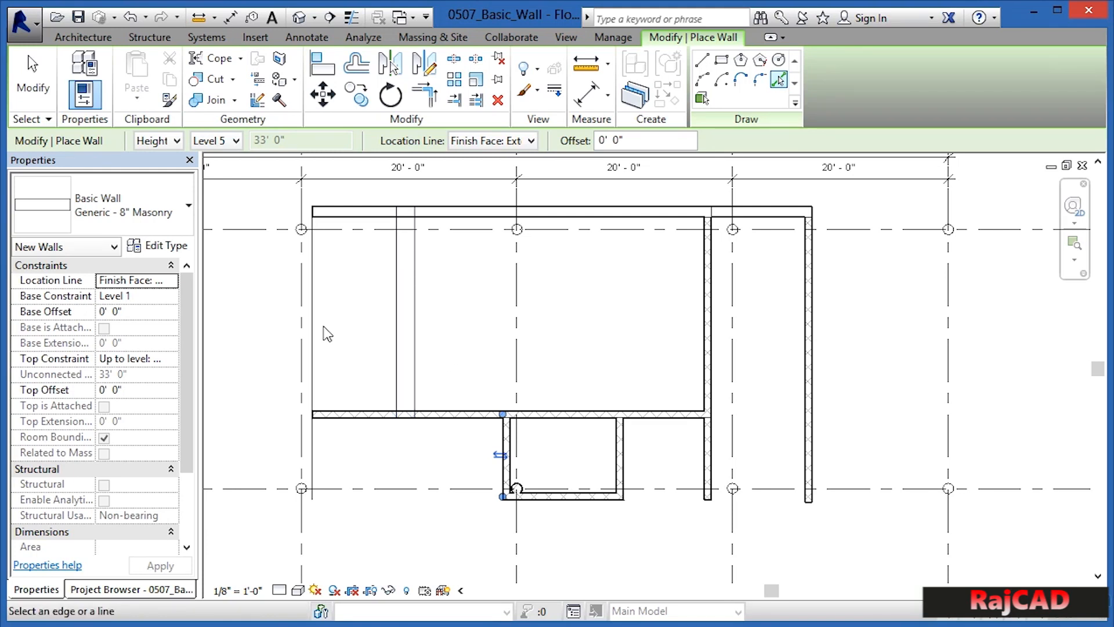
- Set the wall type to Interior - 4 7/8" Partition (1-hr) and its location line to Finish Face: Interior
{"action": "left_click", "coordinate": [145, 226]}
{"action": "left_click_drag", "start_coordinate": [241, 356], "coordinate": [241, 377]}
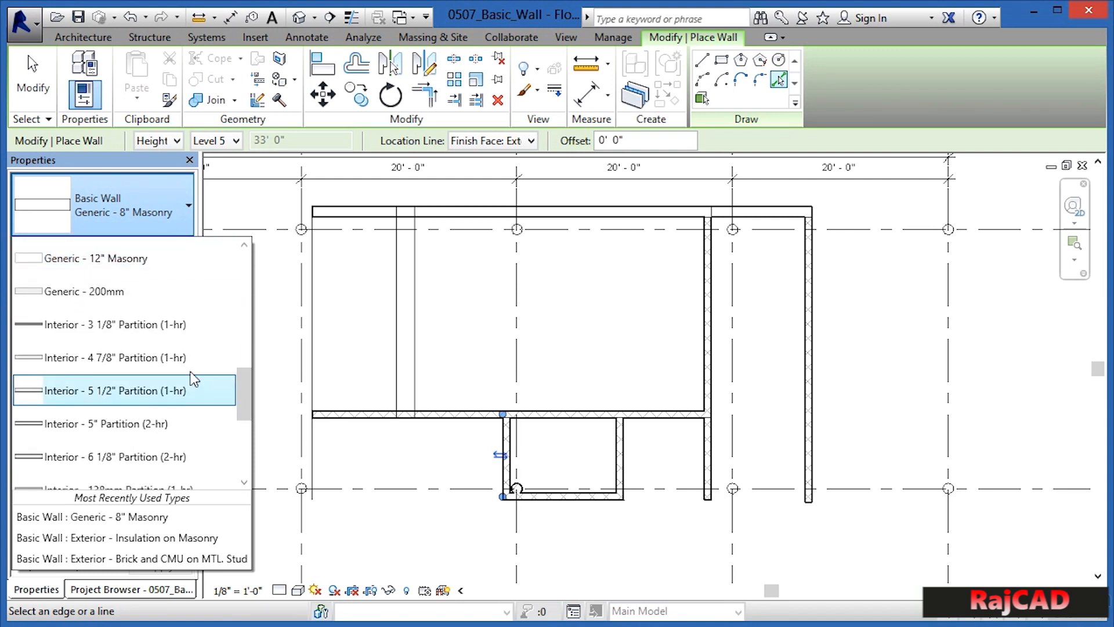
{"action": "mouse_move", "coordinate": [107, 362]}
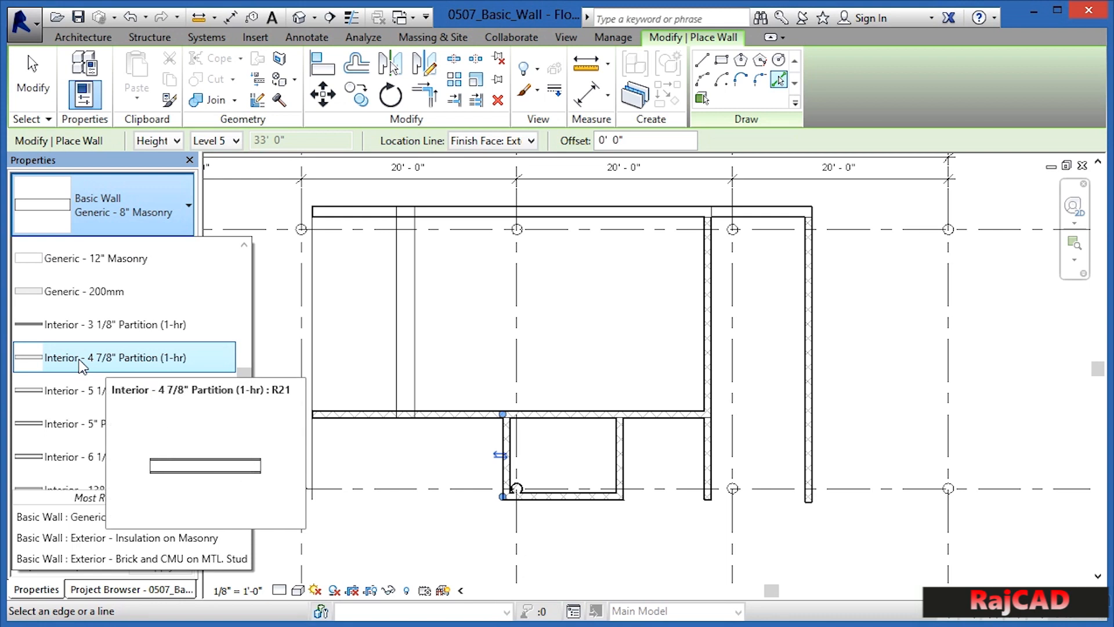
{"action": "left_click", "coordinate": [125, 358]}
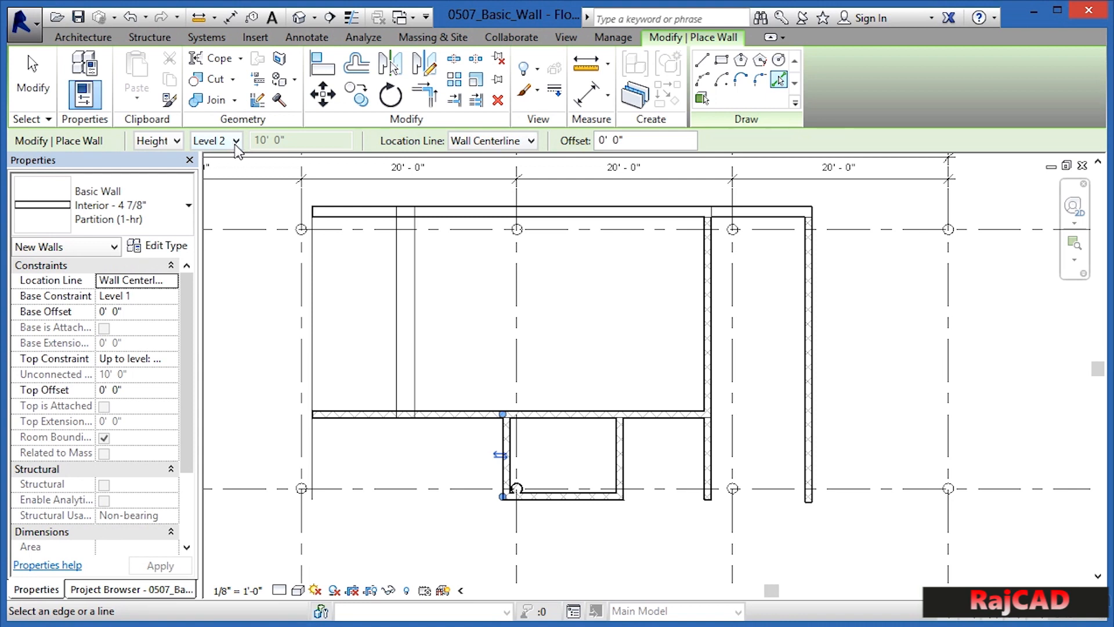
{"action": "left_click", "coordinate": [522, 142]}
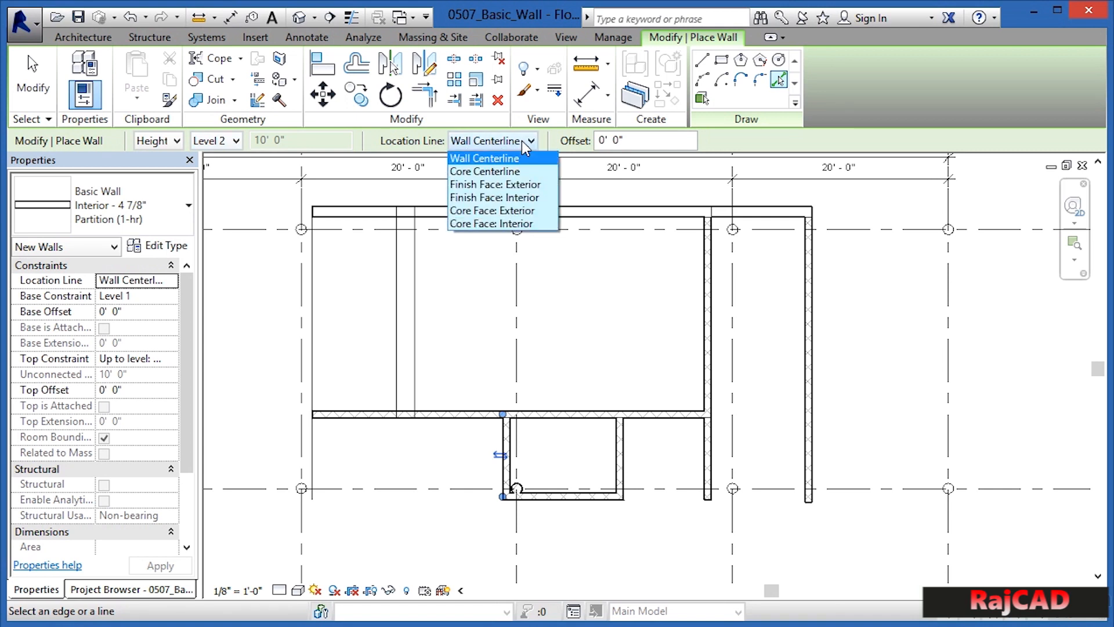
{"action": "left_click", "coordinate": [535, 199]}
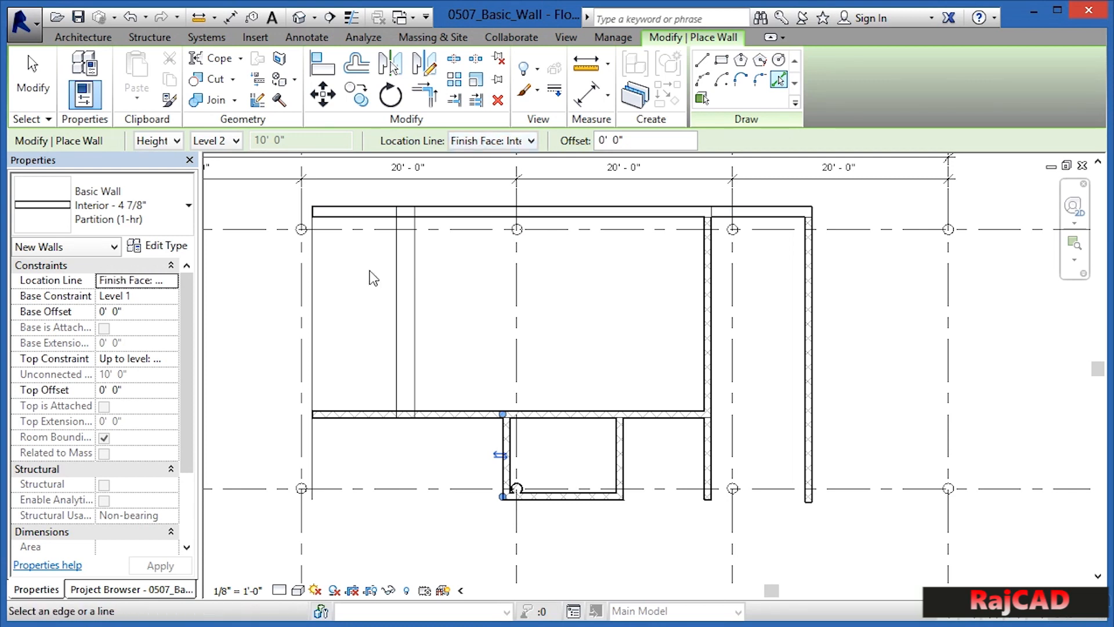
- Place partition walls on the layout's leftmost vertical detail line and on the two closely spaced vertical lines beside it, and end wall placement
{"action": "scroll", "coordinate": [321, 285], "scroll_direction": "up", "scroll_amount": 2}
{"action": "scroll", "coordinate": [317, 283], "scroll_direction": "up", "scroll_amount": 1}
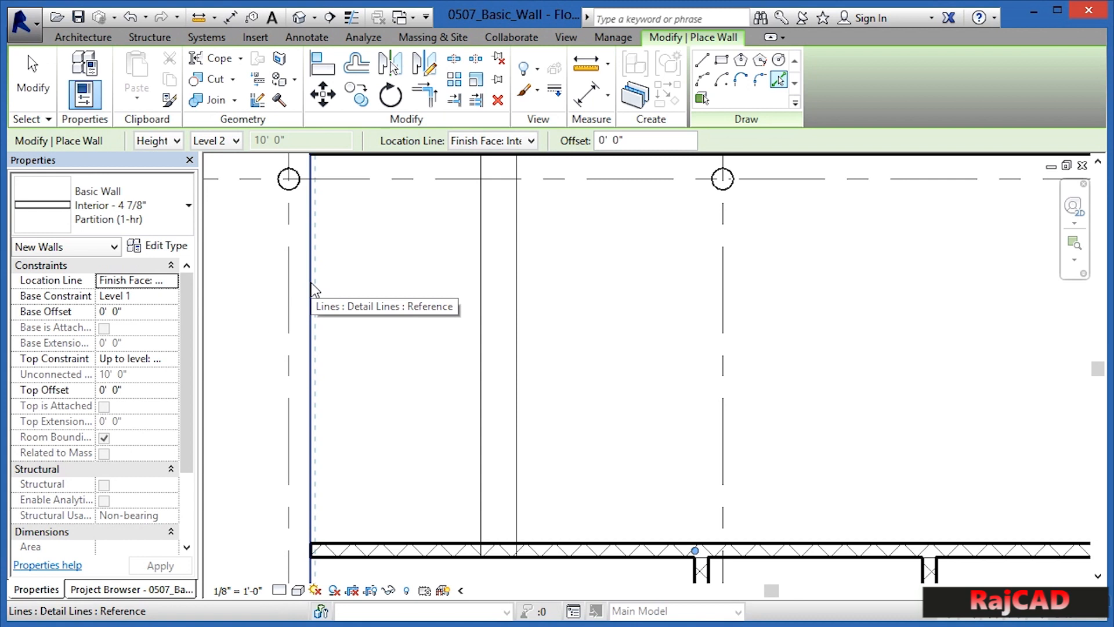
{"action": "left_click", "coordinate": [312, 285]}
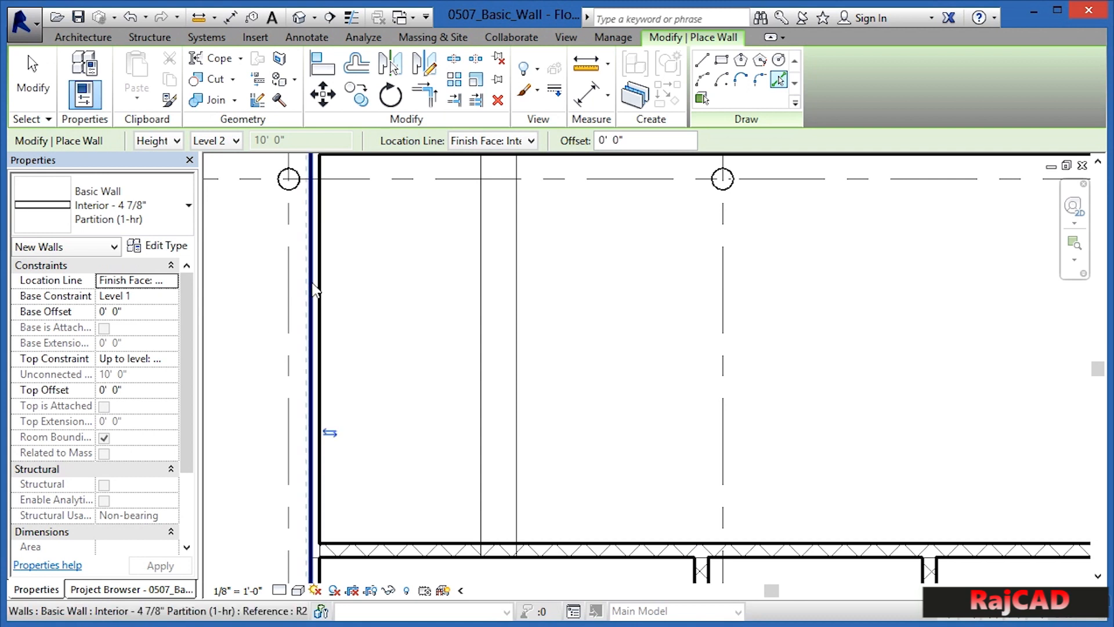
{"action": "left_click", "coordinate": [484, 317]}
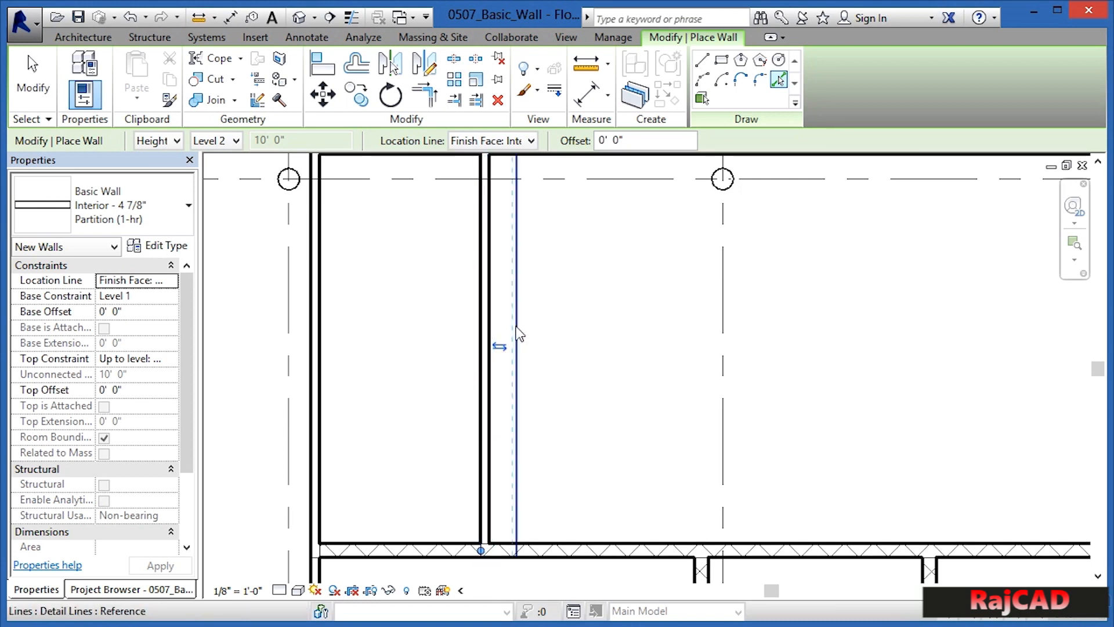
{"action": "left_click", "coordinate": [518, 333]}
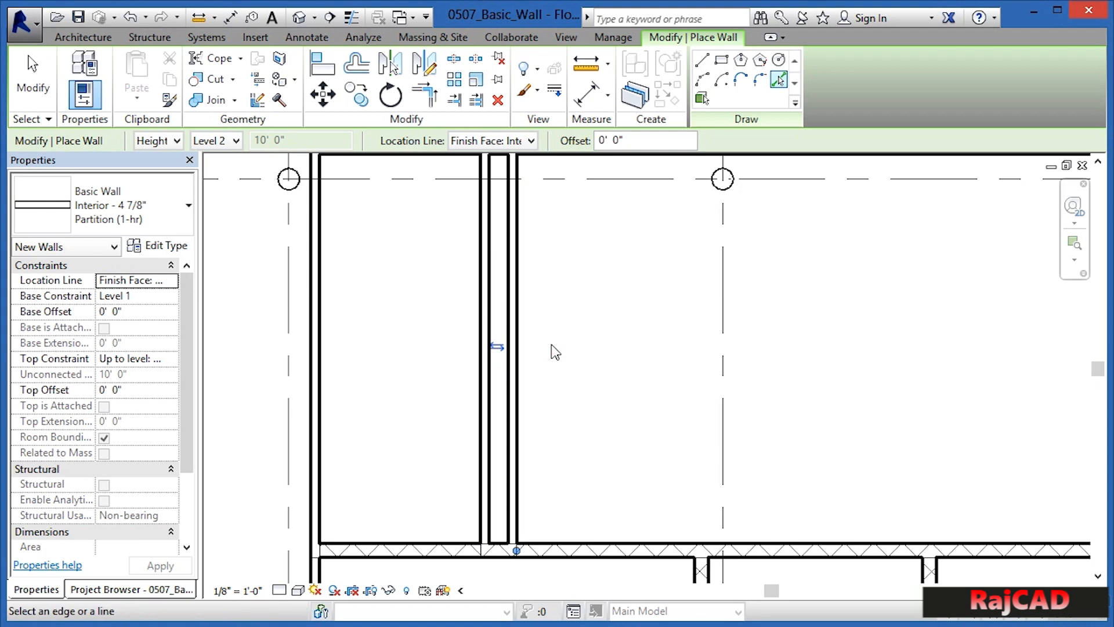
{"action": "key", "text": "Escape"}
{"action": "key", "text": "Escape"}
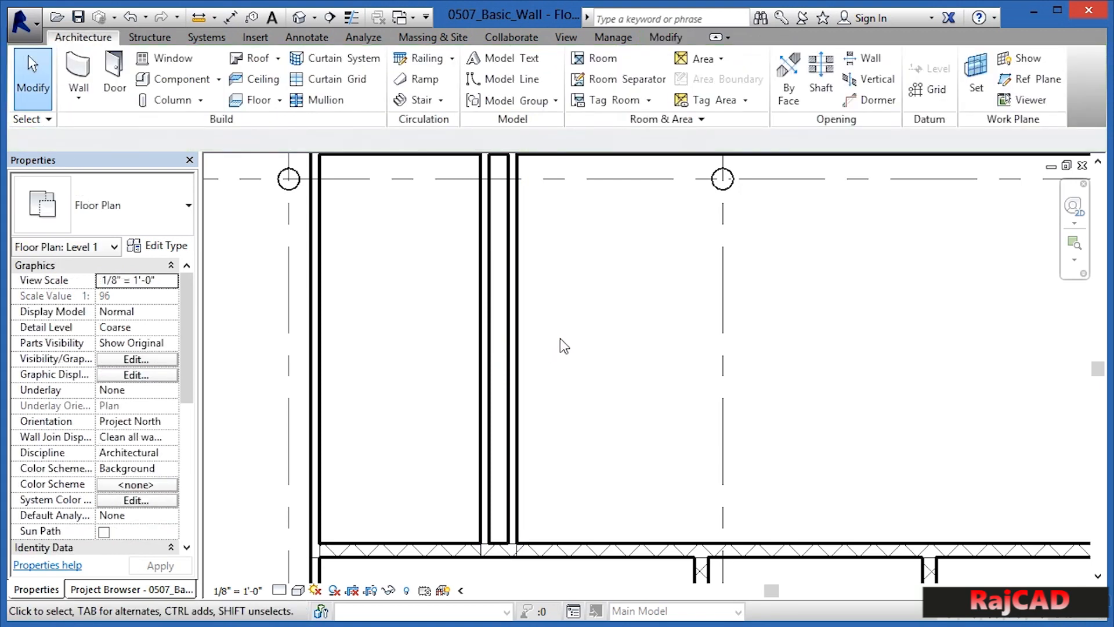
- Open the default 3D view and examine the masonry and partition walls of the layout
{"action": "scroll", "coordinate": [561, 342], "scroll_direction": "down", "scroll_amount": 2}
{"action": "scroll", "coordinate": [525, 302], "scroll_direction": "down", "scroll_amount": 3}
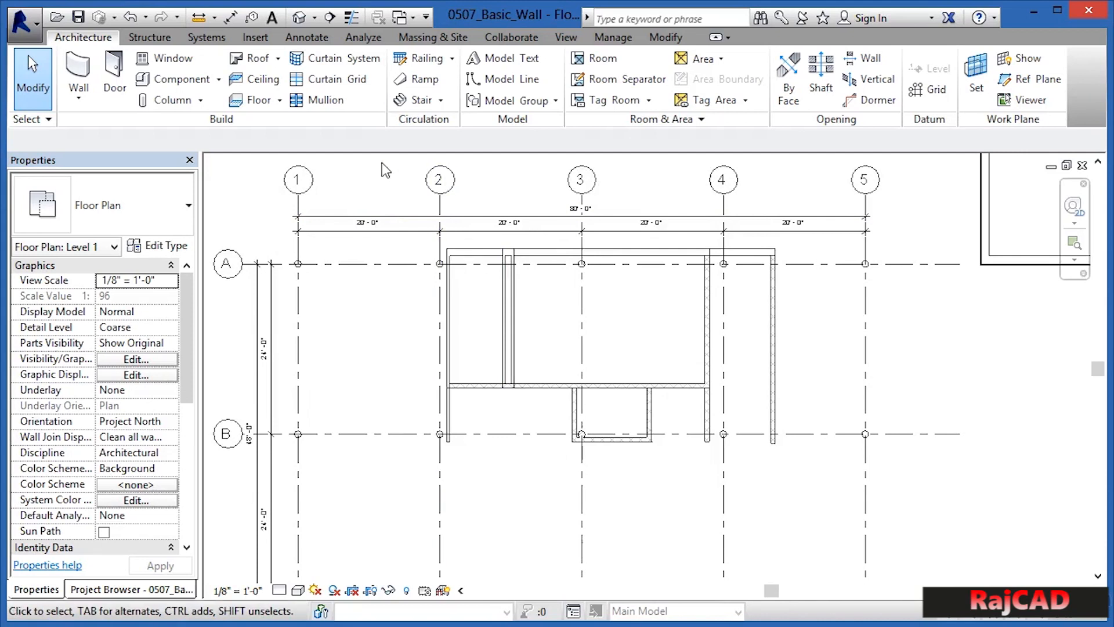
{"action": "left_click", "coordinate": [299, 19]}
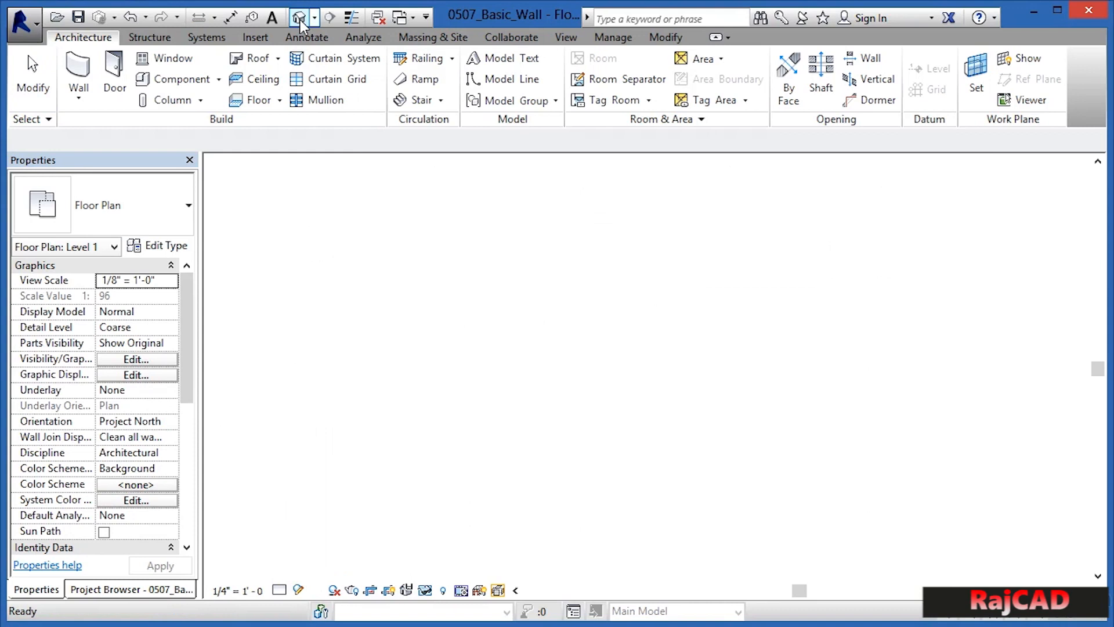
{"action": "scroll", "coordinate": [753, 311], "scroll_direction": "up", "scroll_amount": 1}
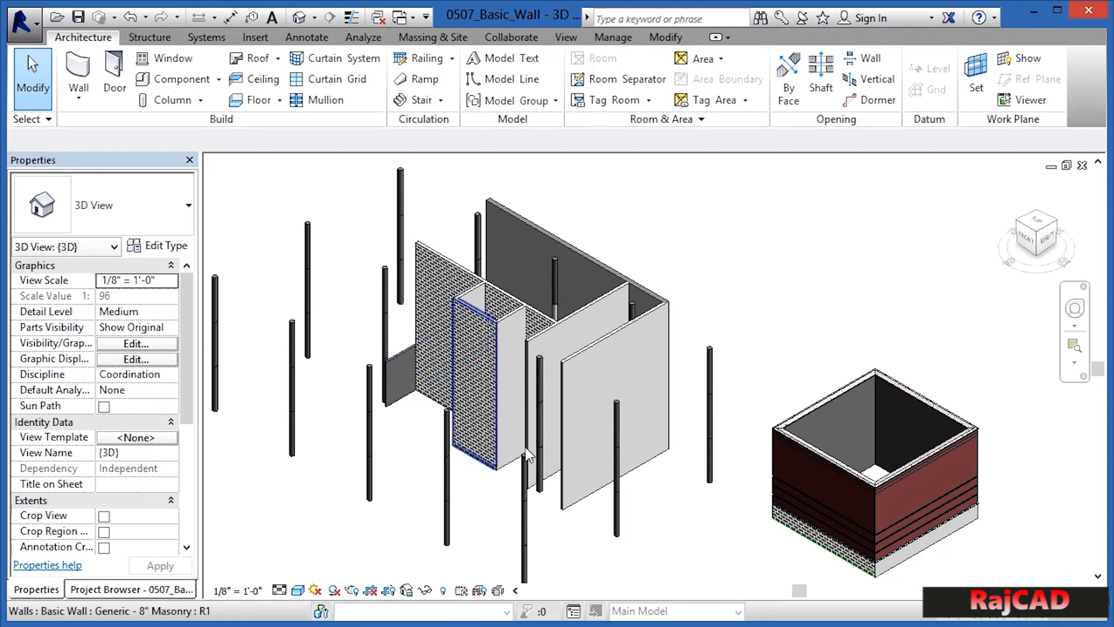
{"action": "scroll", "coordinate": [667, 395], "scroll_direction": "up", "scroll_amount": 1}
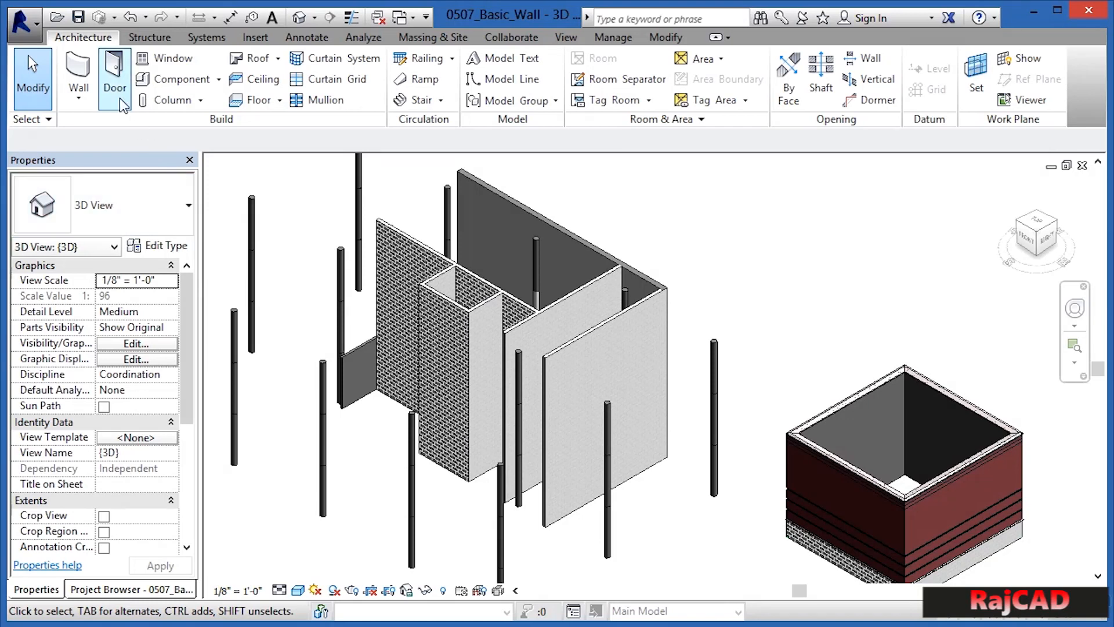
{"action": "left_click", "coordinate": [80, 69]}
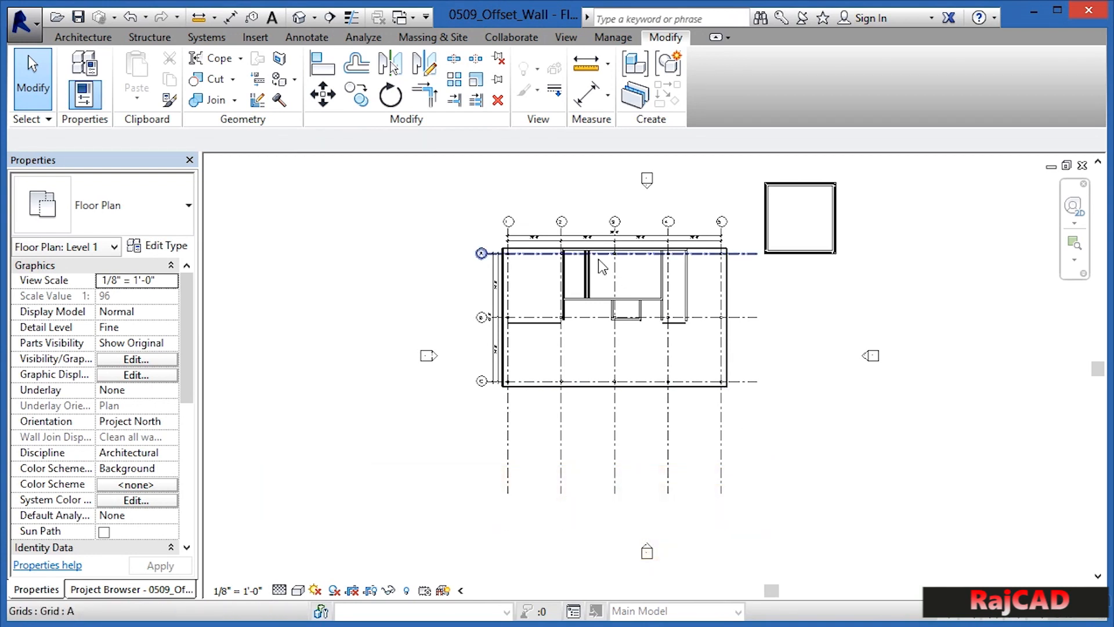
- Offset a copy of the right-hand wall of the closely spaced partition pair numerically by 8' 4 7/8" toward grid 3
{"action": "scroll", "coordinate": [588, 277], "scroll_direction": "up", "scroll_amount": 5}
{"action": "scroll", "coordinate": [606, 195], "scroll_direction": "up", "scroll_amount": 2}
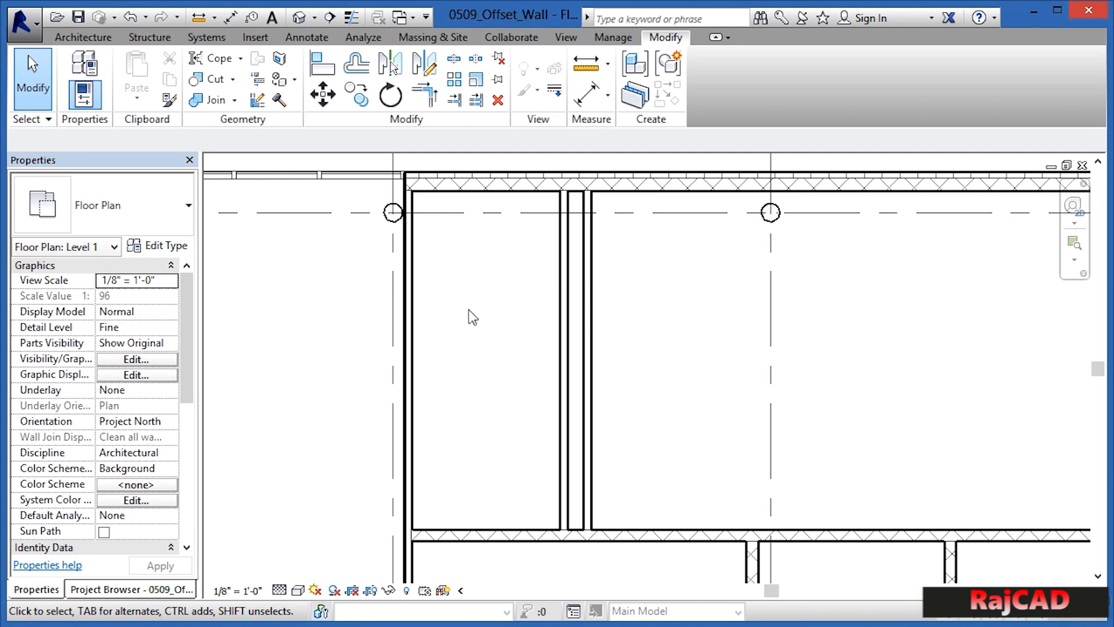
{"action": "left_click", "coordinate": [589, 306]}
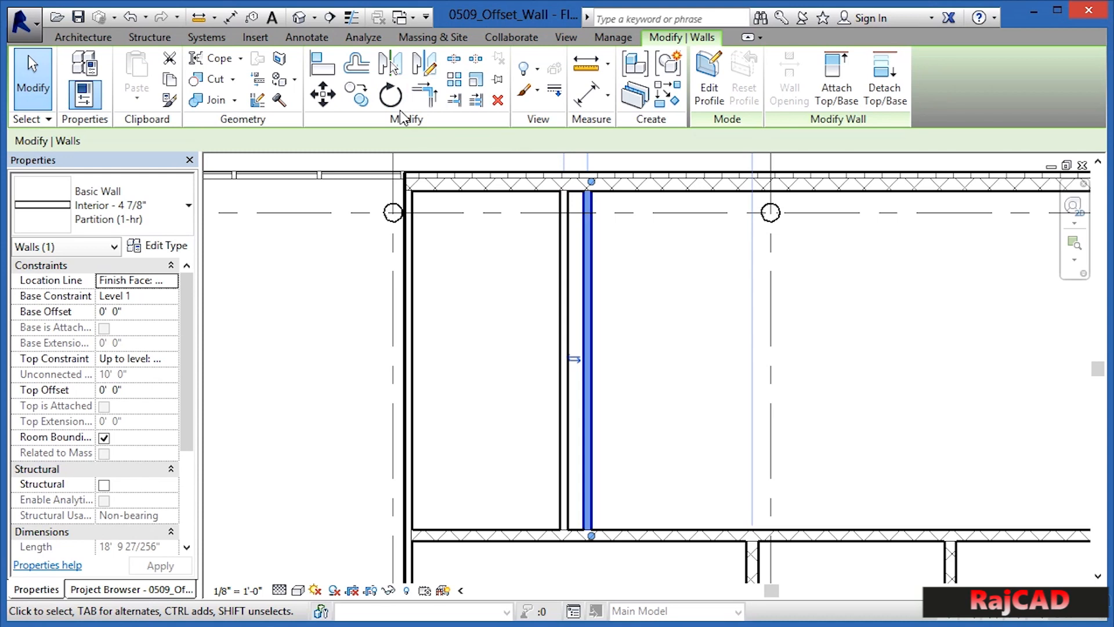
{"action": "left_click", "coordinate": [356, 65]}
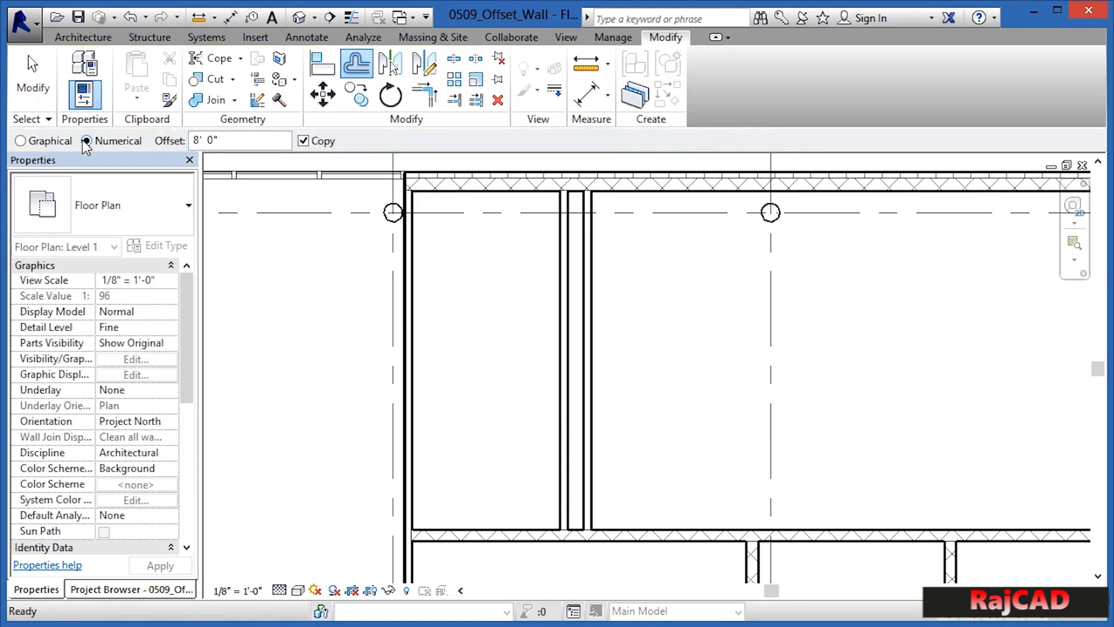
{"action": "left_click", "coordinate": [87, 141]}
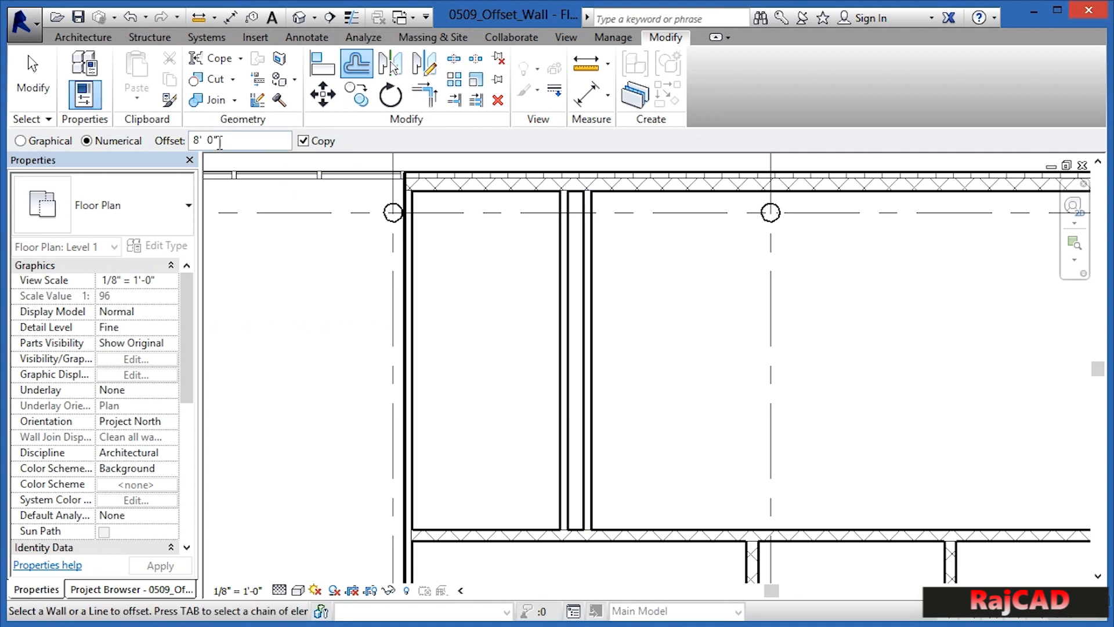
{"action": "left_click_drag", "start_coordinate": [217, 139], "coordinate": [190, 141]}
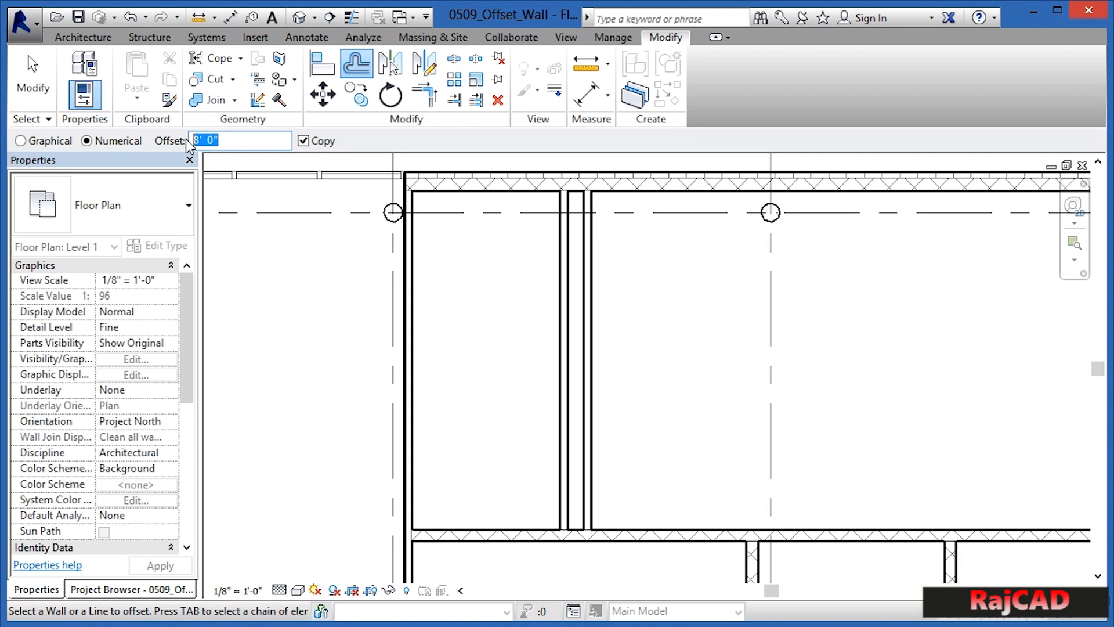
{"action": "type", "text": "8' 4 7/8"}
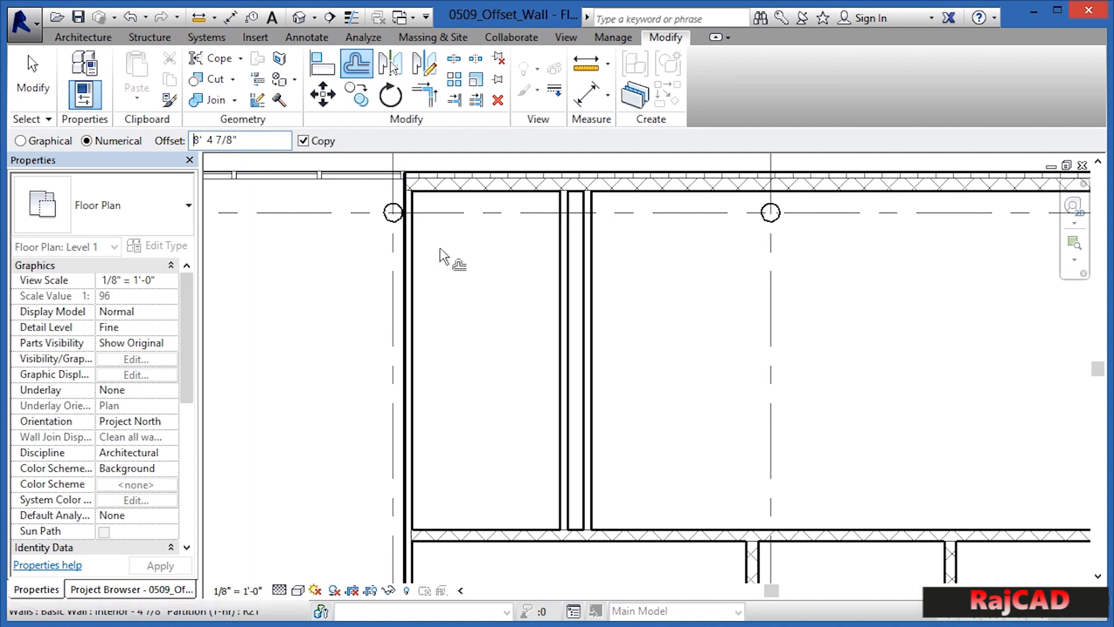
{"action": "left_click", "coordinate": [593, 296]}
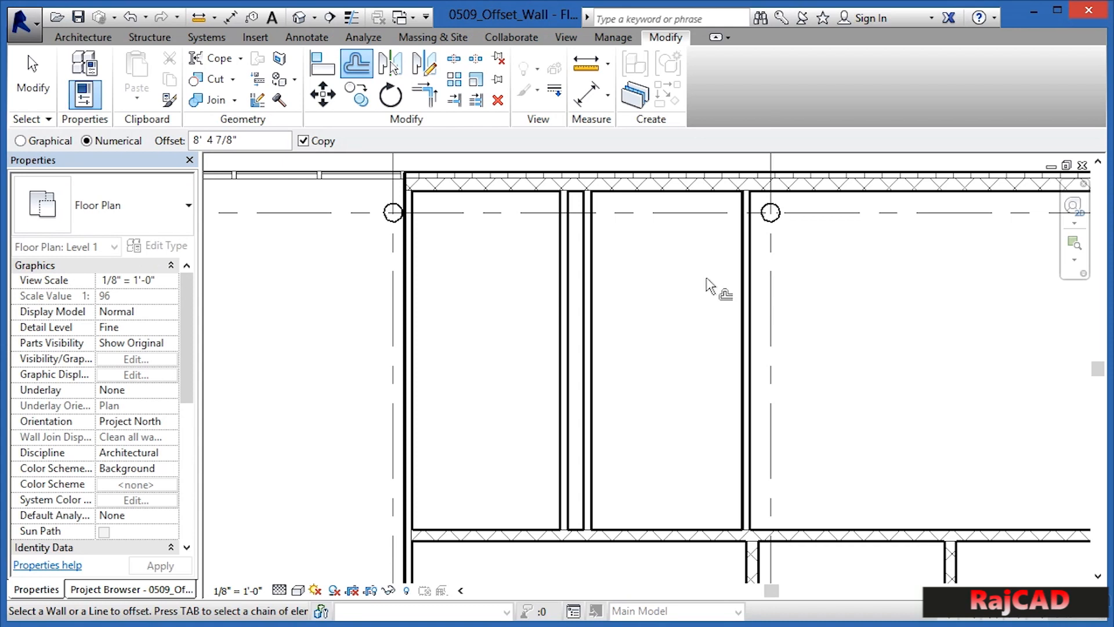
{"action": "key", "text": "Escape"}
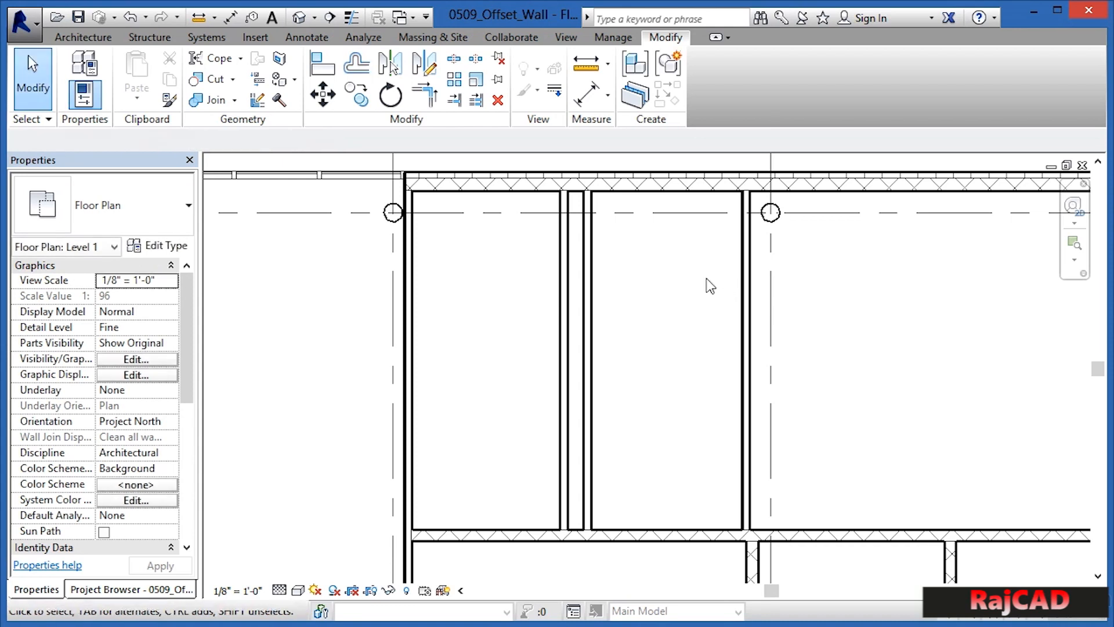
- Measure the clear distance between the facing sides of the original partition and its offset copy
{"action": "left_click", "coordinate": [743, 287]}
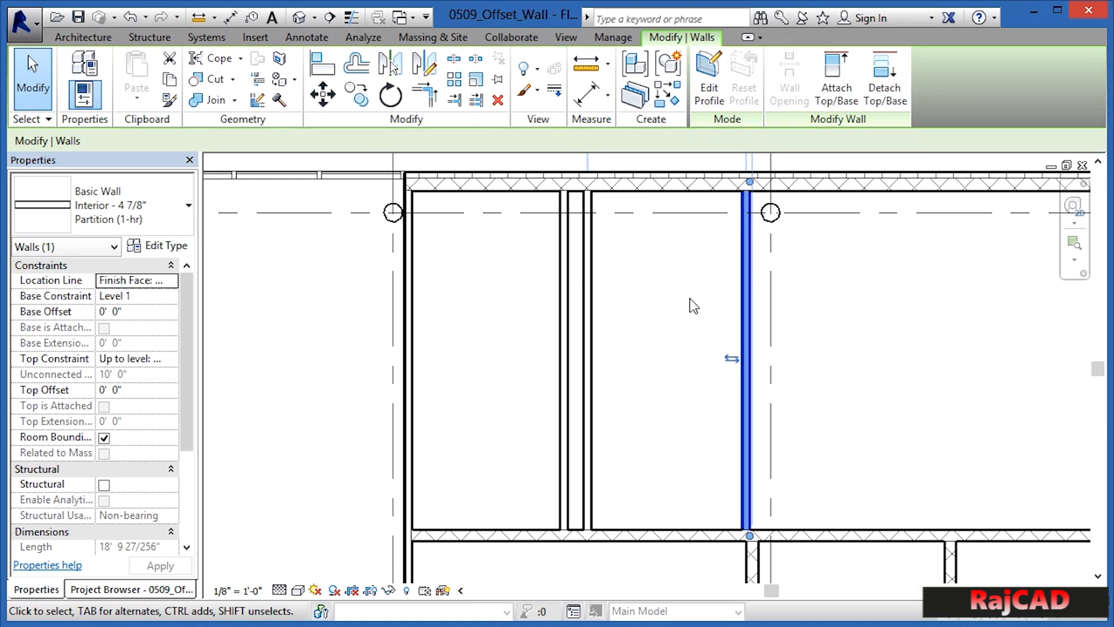
{"action": "left_click", "coordinate": [587, 68]}
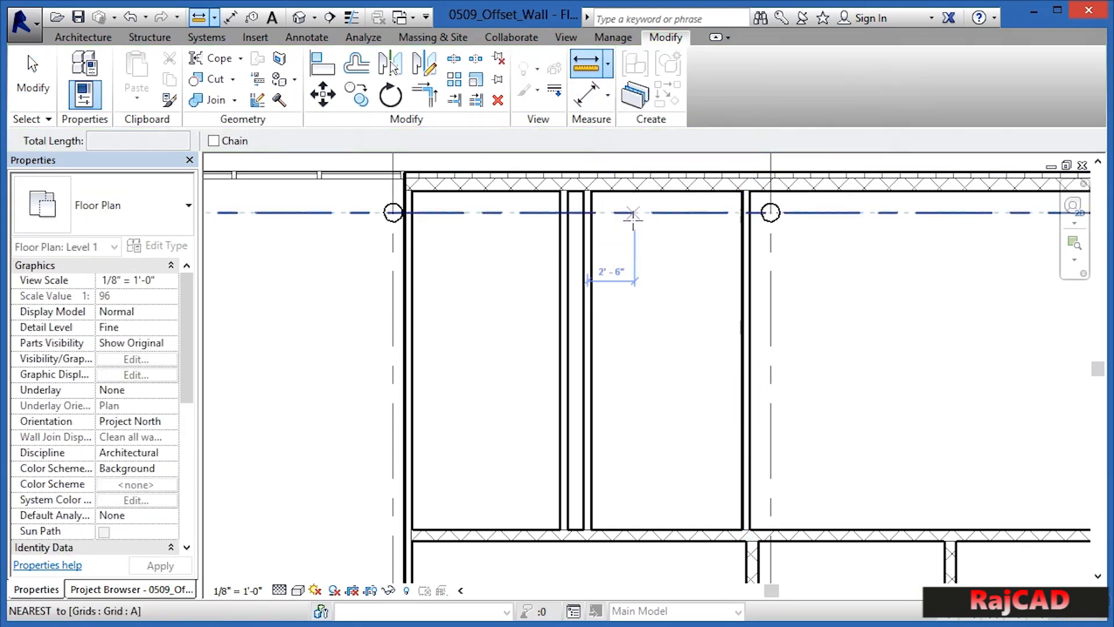
{"action": "left_click", "coordinate": [591, 258]}
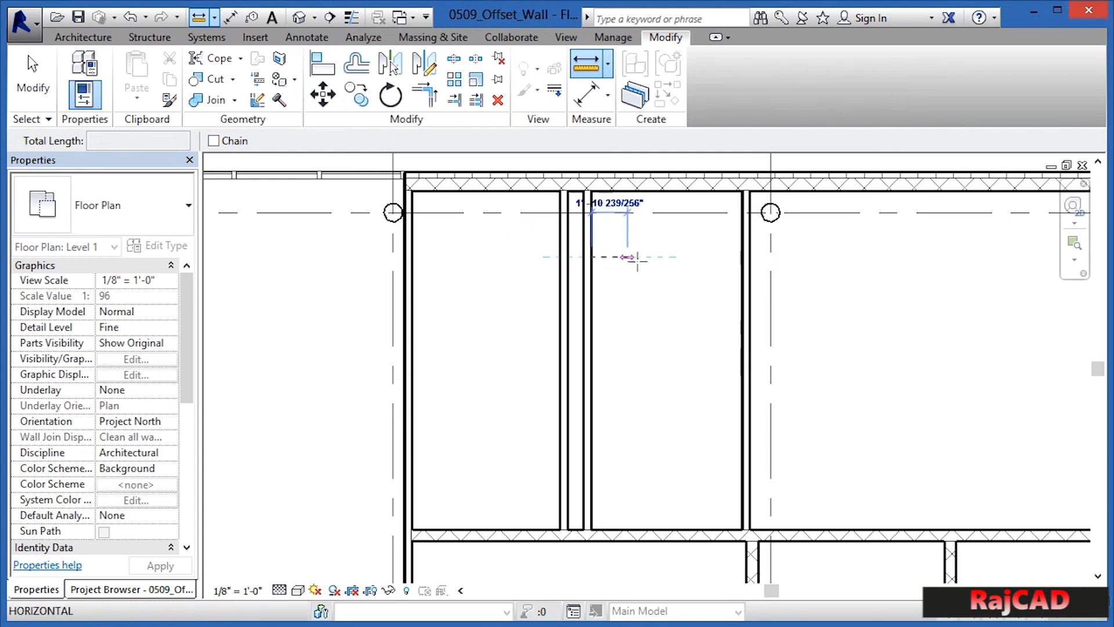
{"action": "left_click", "coordinate": [742, 256]}
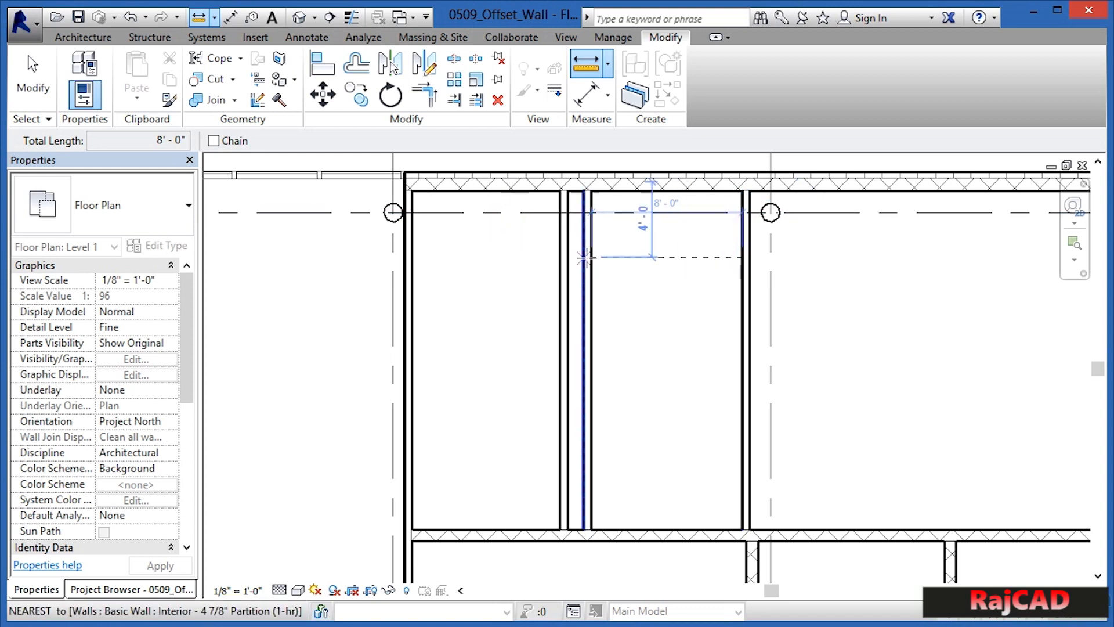
{"action": "left_click", "coordinate": [742, 256]}
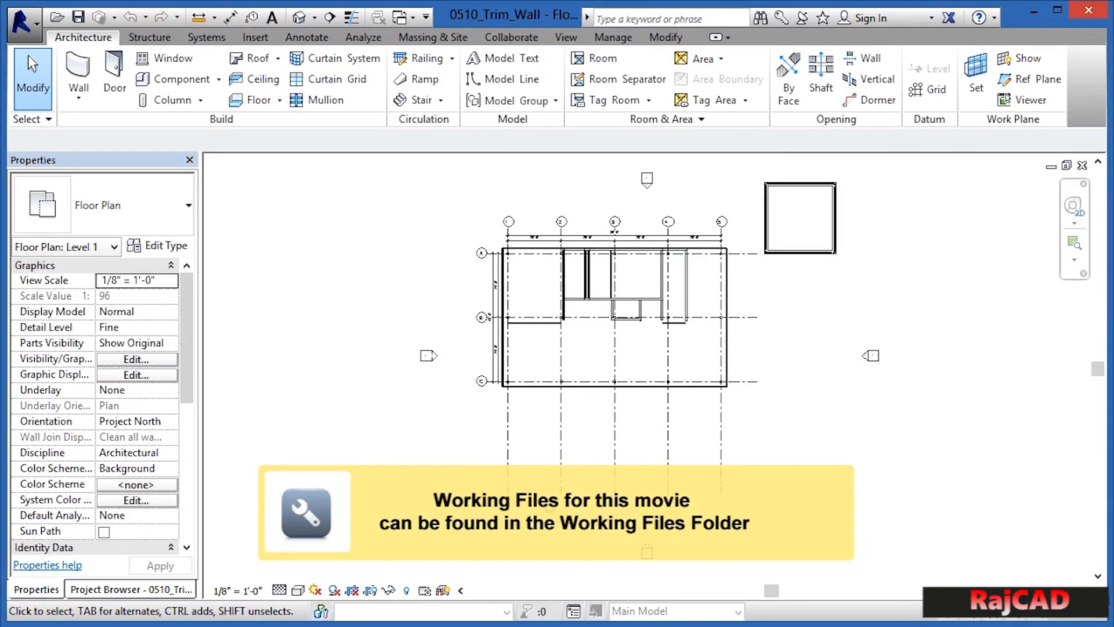
- Trim/extend the vertical partition beside grid 2 and the horizontal mullioned wall below grid B to meet in a corner
{"action": "scroll", "coordinate": [568, 330], "scroll_direction": "up", "scroll_amount": 2}
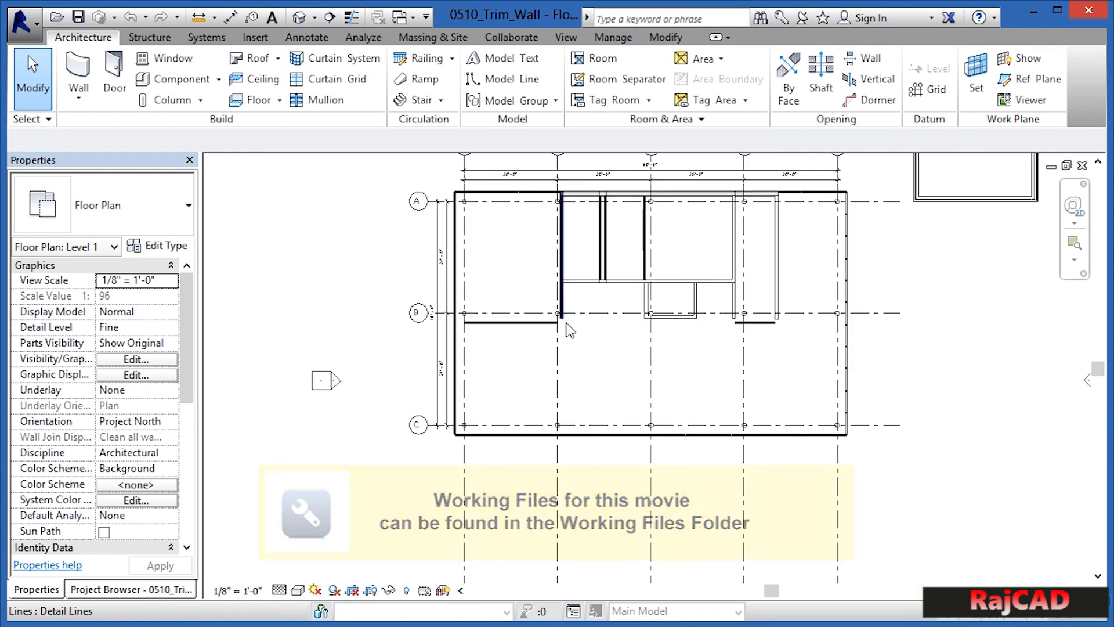
{"action": "middle_click_drag", "start_coordinate": [542, 270], "coordinate": [536, 310]}
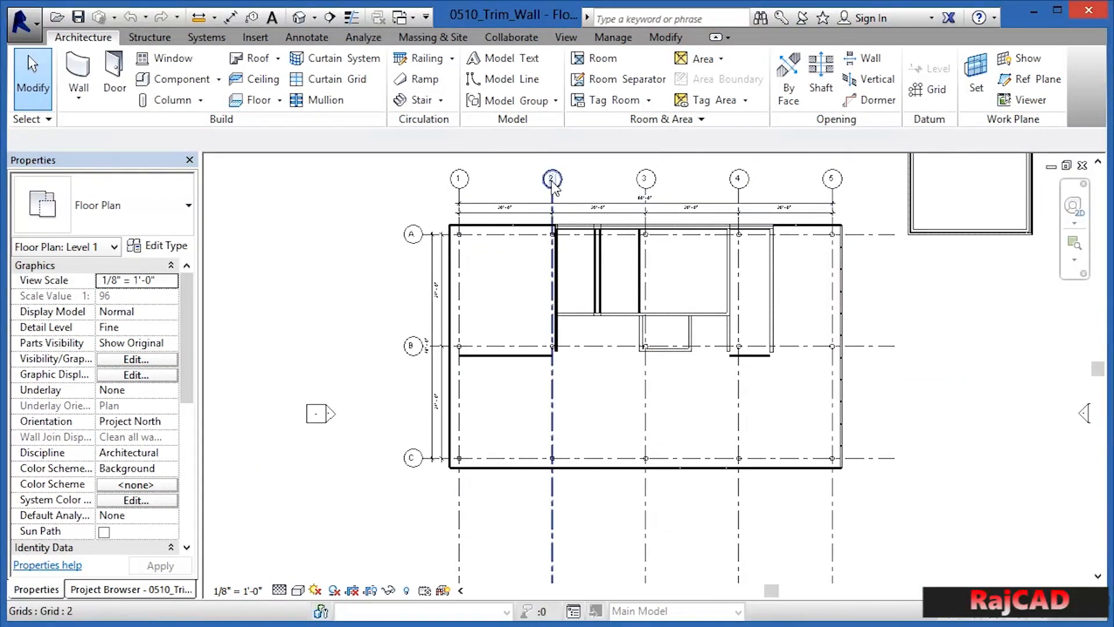
{"action": "scroll", "coordinate": [552, 347], "scroll_direction": "up", "scroll_amount": 3}
{"action": "scroll", "coordinate": [552, 348], "scroll_direction": "up", "scroll_amount": 4}
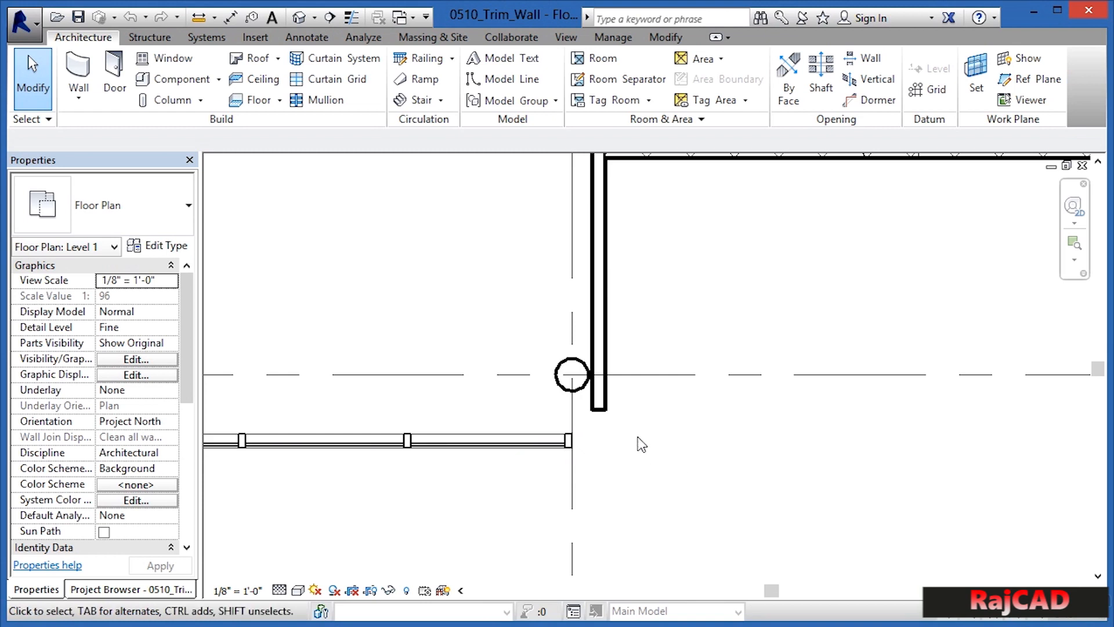
{"action": "left_click", "coordinate": [601, 411]}
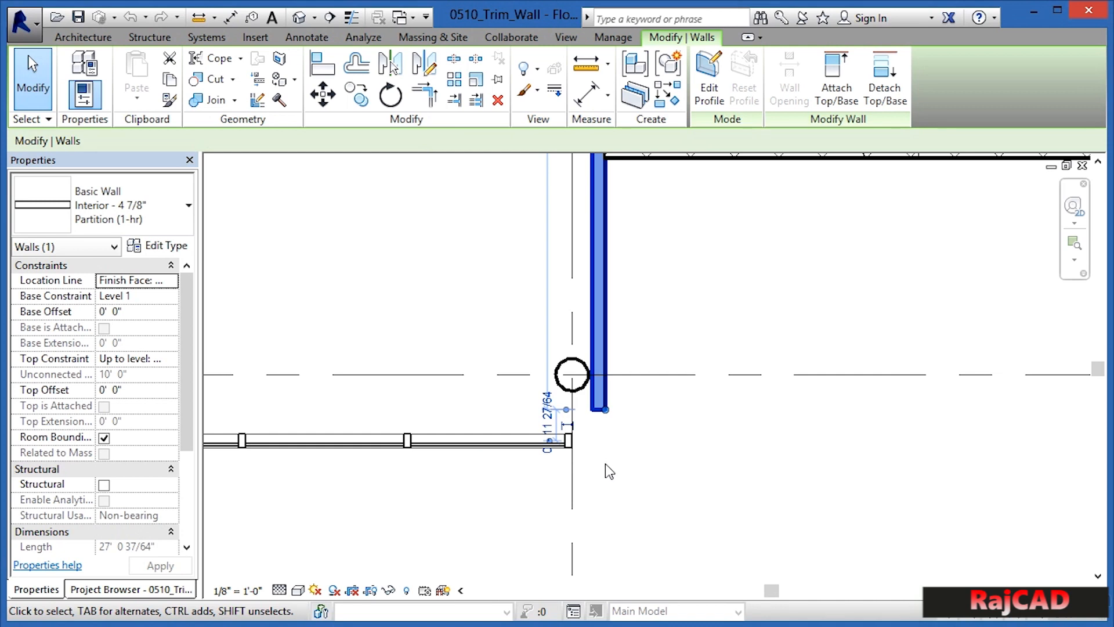
{"action": "left_click", "coordinate": [432, 103]}
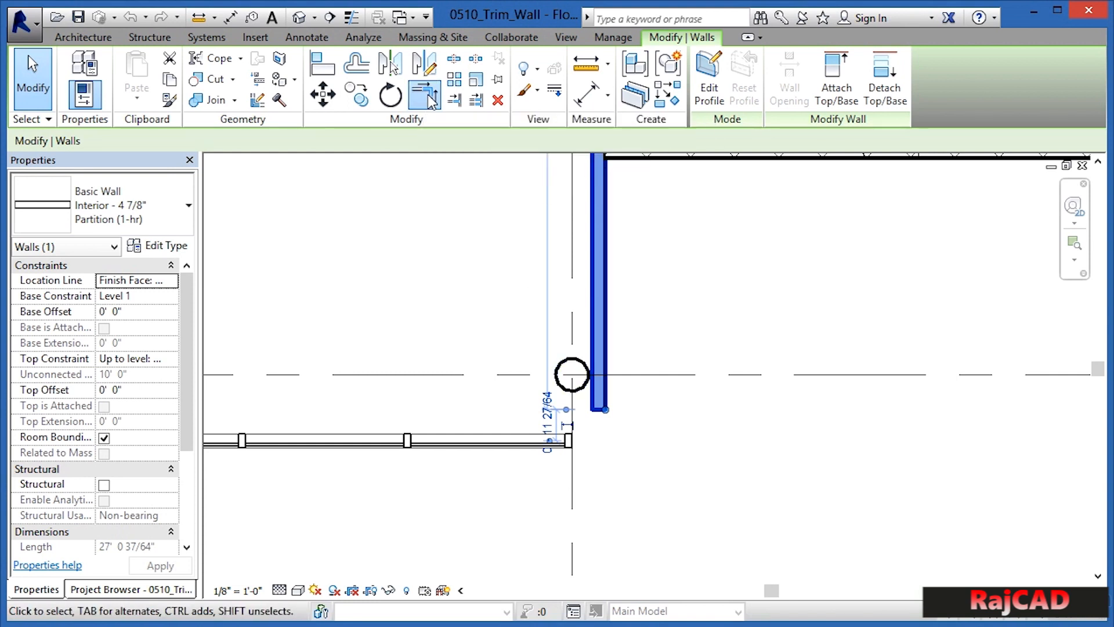
{"action": "left_click", "coordinate": [596, 336]}
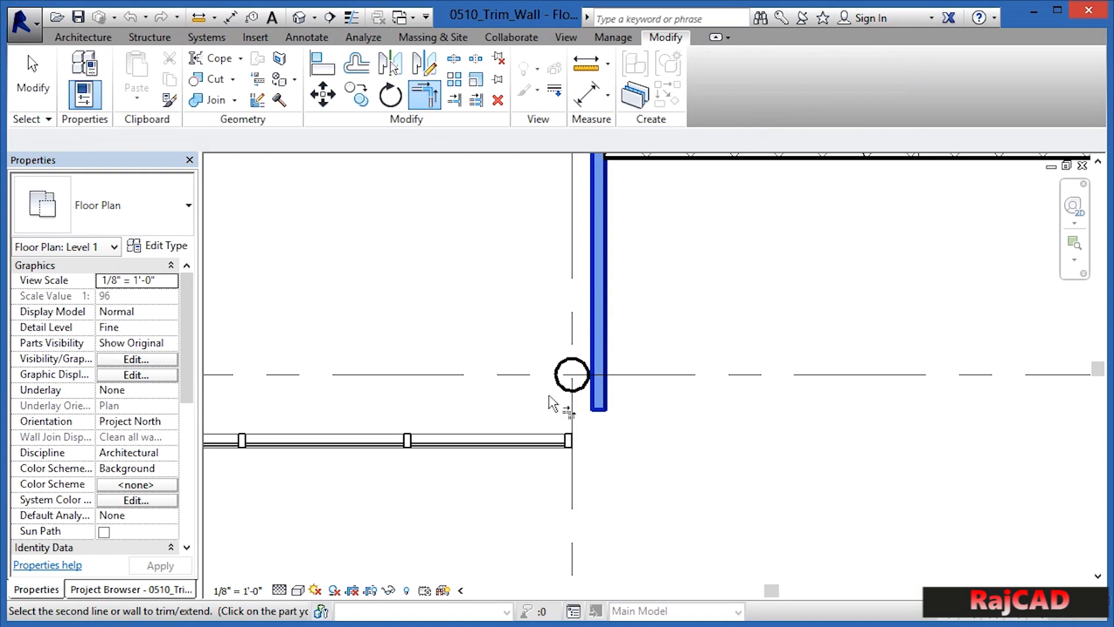
{"action": "left_click", "coordinate": [574, 443]}
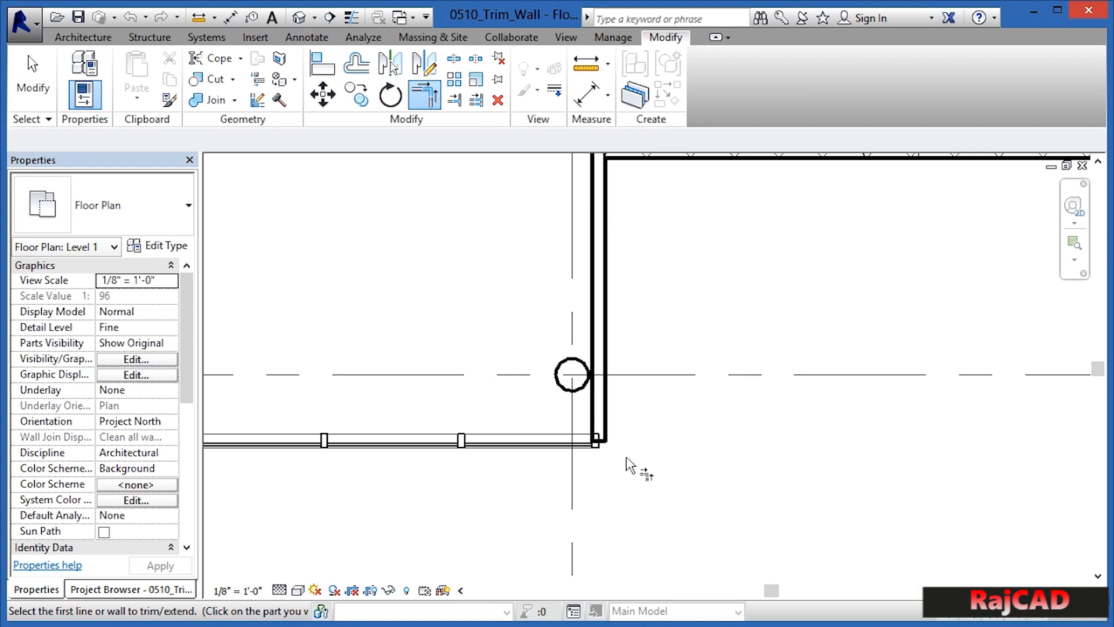
- Inspect the corner join between the partition beside grid 2 and the storefront wall, and undo that corner trim
{"action": "scroll", "coordinate": [615, 453], "scroll_direction": "down", "scroll_amount": 5}
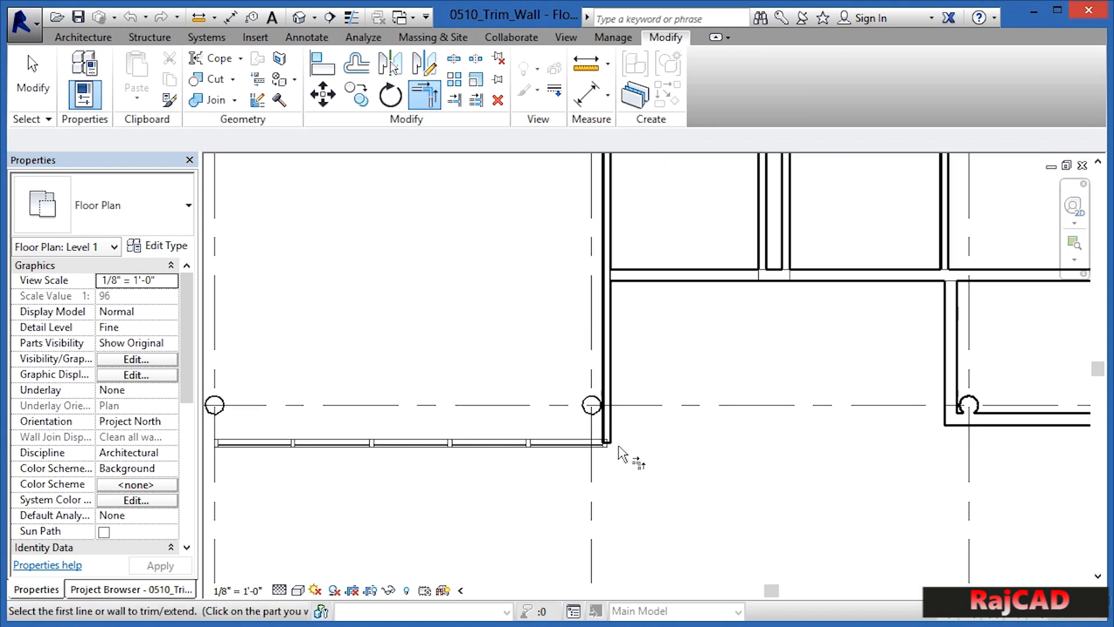
{"action": "scroll", "coordinate": [742, 440], "scroll_direction": "up", "scroll_amount": 3}
{"action": "scroll", "coordinate": [767, 448], "scroll_direction": "up", "scroll_amount": 4}
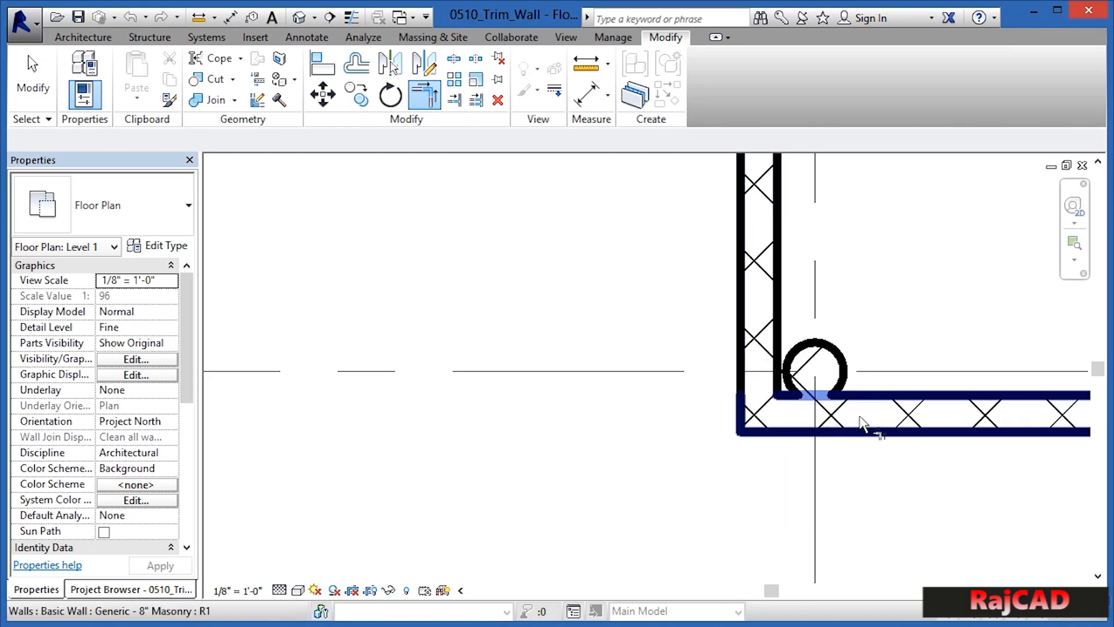
{"action": "scroll", "coordinate": [763, 343], "scroll_direction": "down", "scroll_amount": 7}
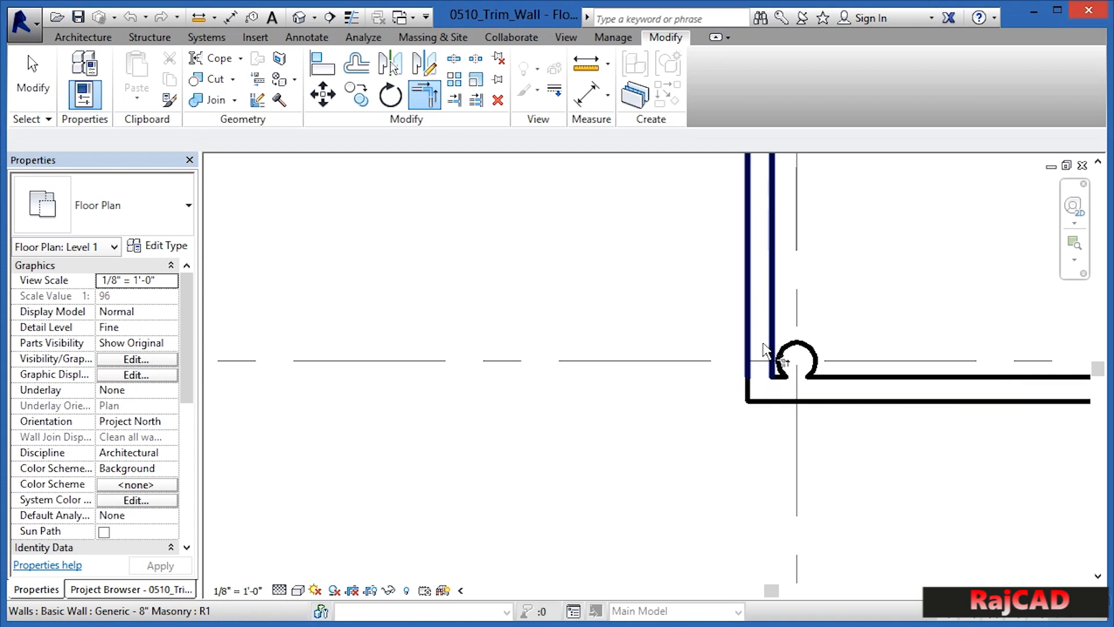
{"action": "scroll", "coordinate": [342, 392], "scroll_direction": "up", "scroll_amount": 1}
{"action": "scroll", "coordinate": [342, 394], "scroll_direction": "up", "scroll_amount": 3}
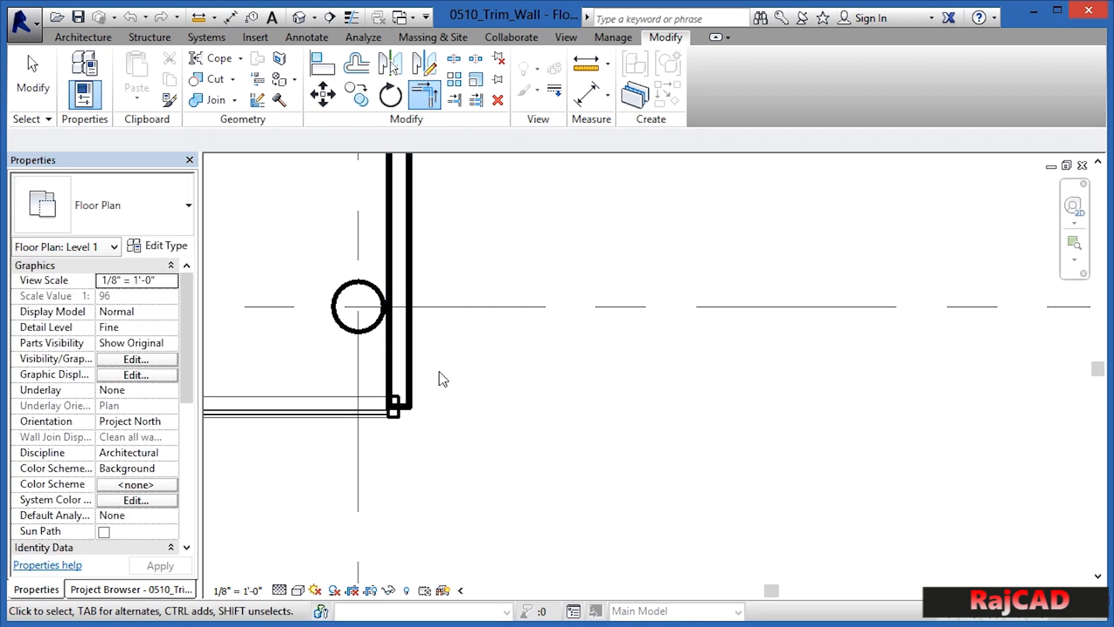
{"action": "key", "text": "Escape"}
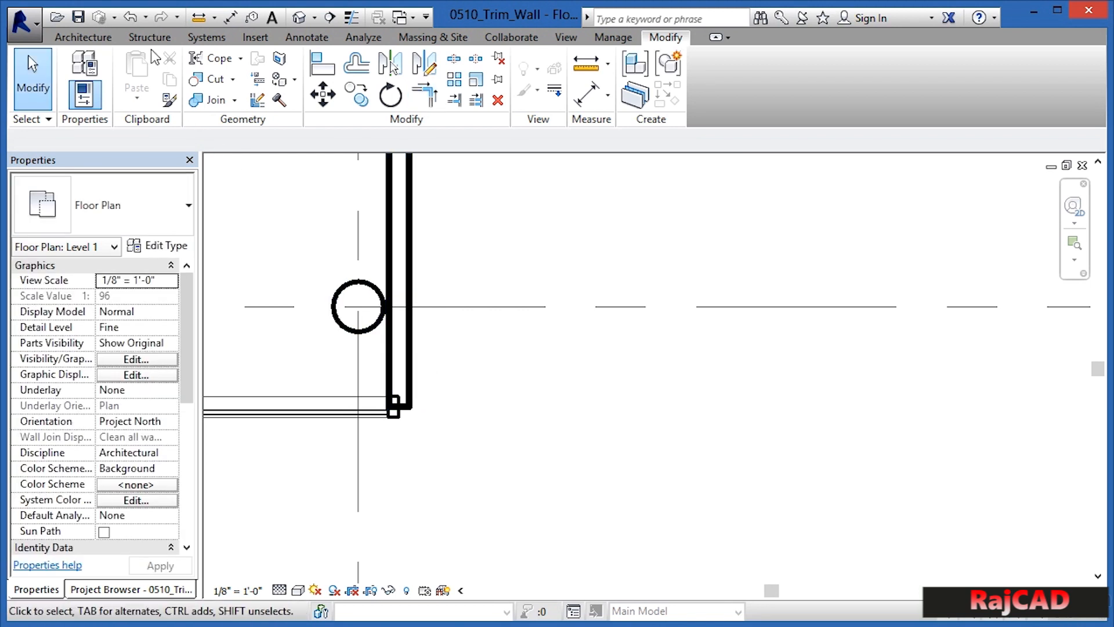
{"action": "left_click", "coordinate": [131, 19]}
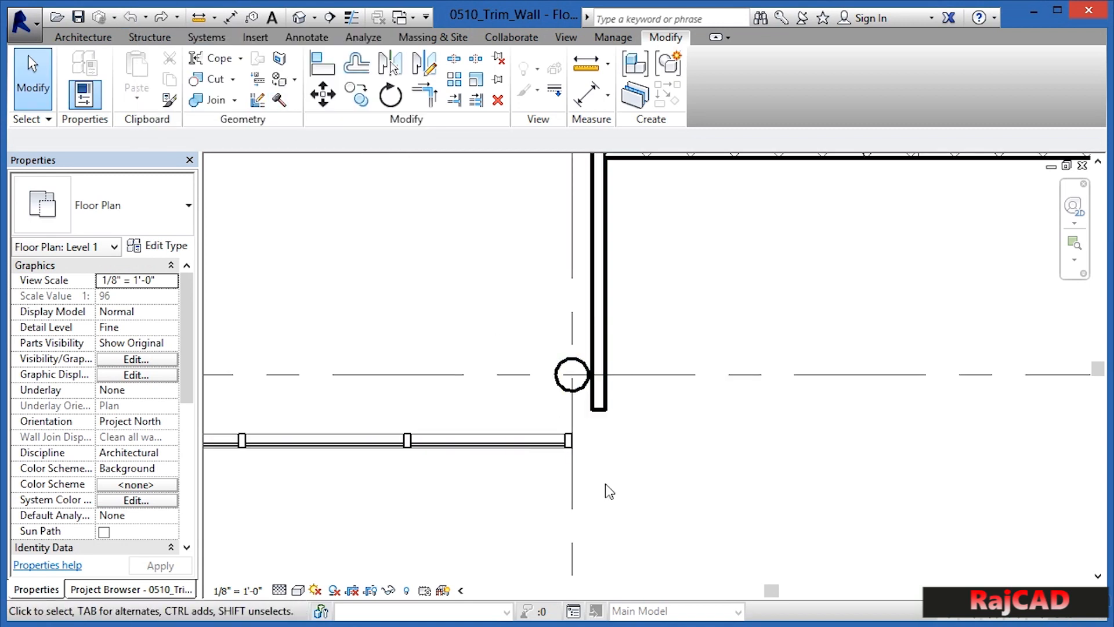
- Extend the single partition beside grid 2 down to the lower face of the storefront wall's end mullion
{"action": "left_click", "coordinate": [599, 415]}
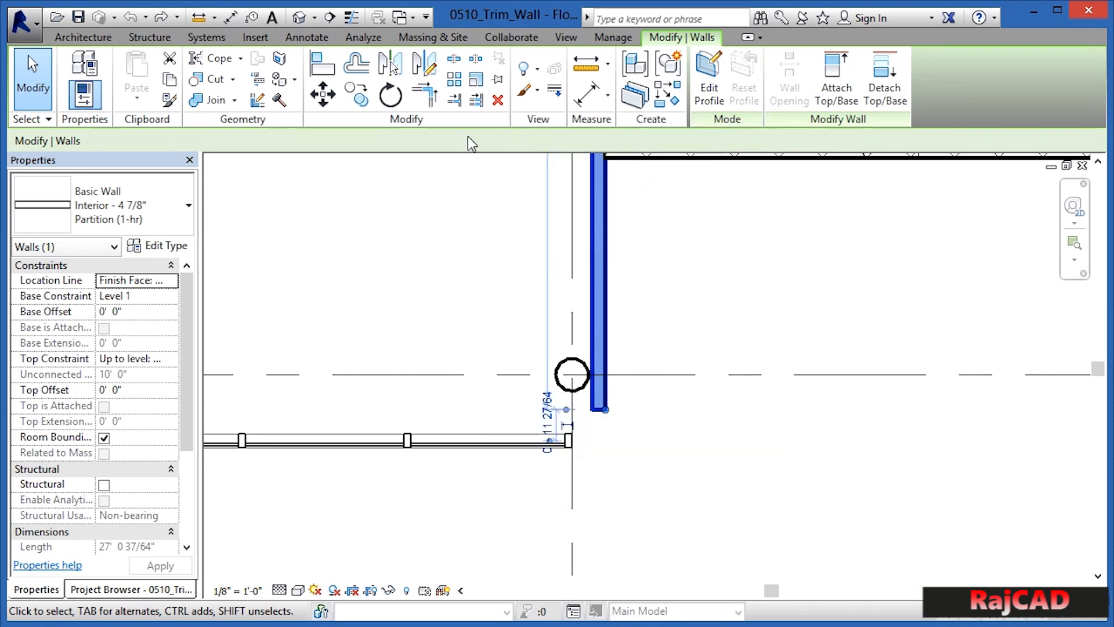
{"action": "left_click", "coordinate": [454, 100]}
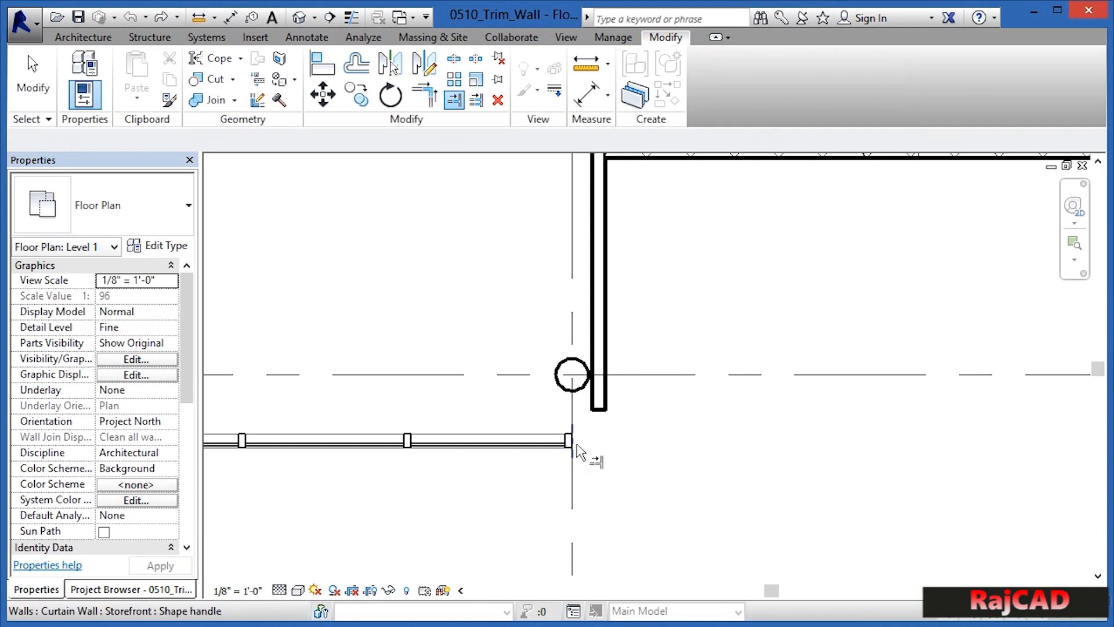
{"action": "scroll", "coordinate": [588, 444], "scroll_direction": "up", "scroll_amount": 3}
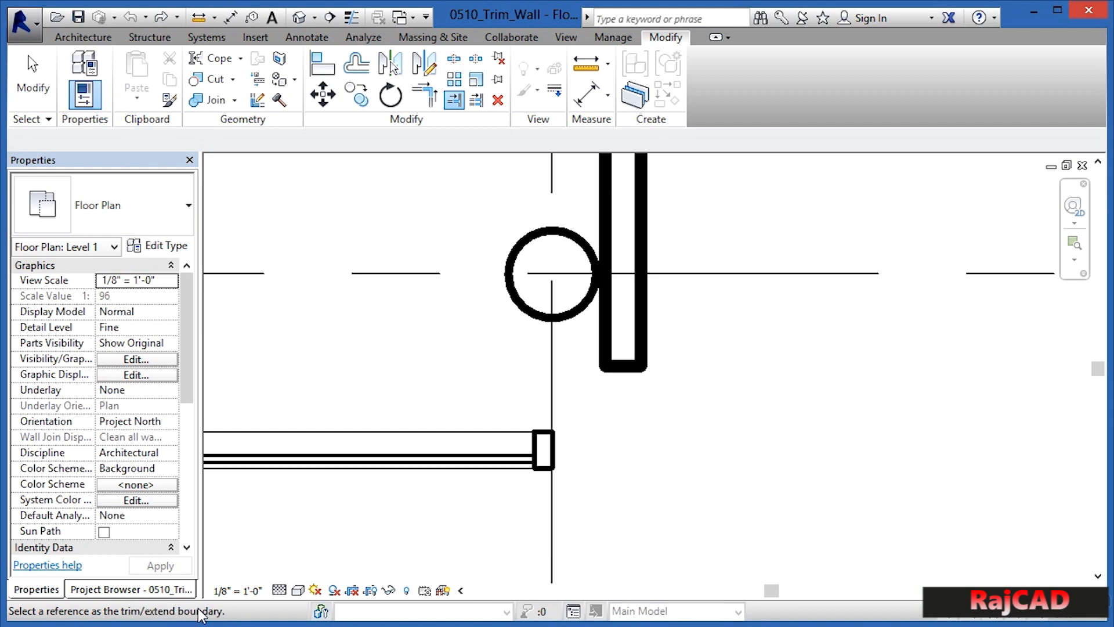
{"action": "left_click", "coordinate": [543, 469]}
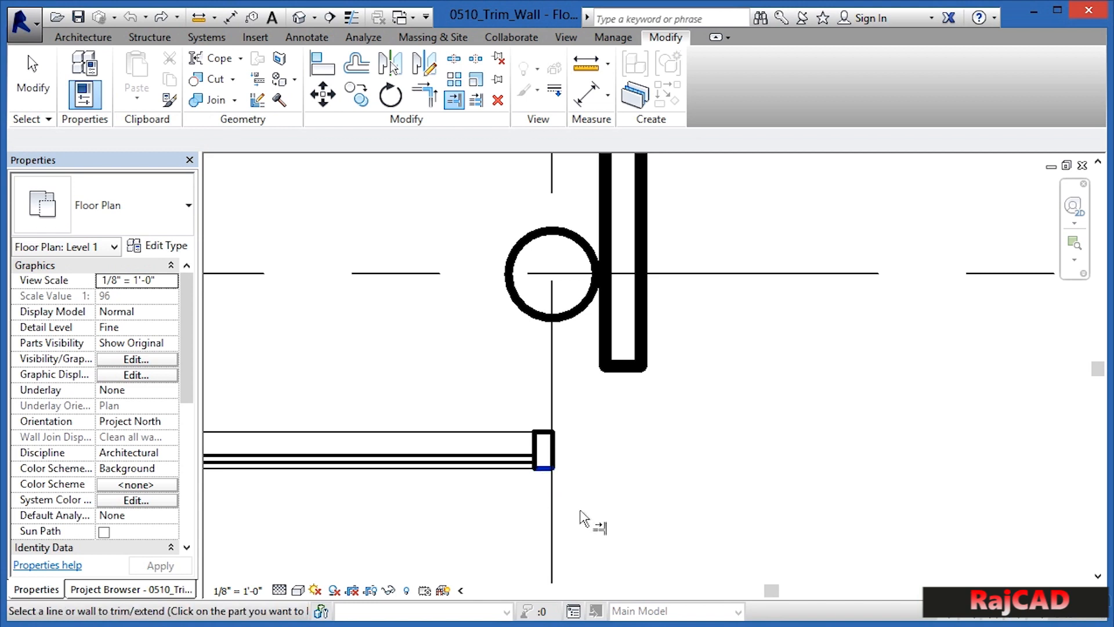
{"action": "left_click", "coordinate": [618, 376]}
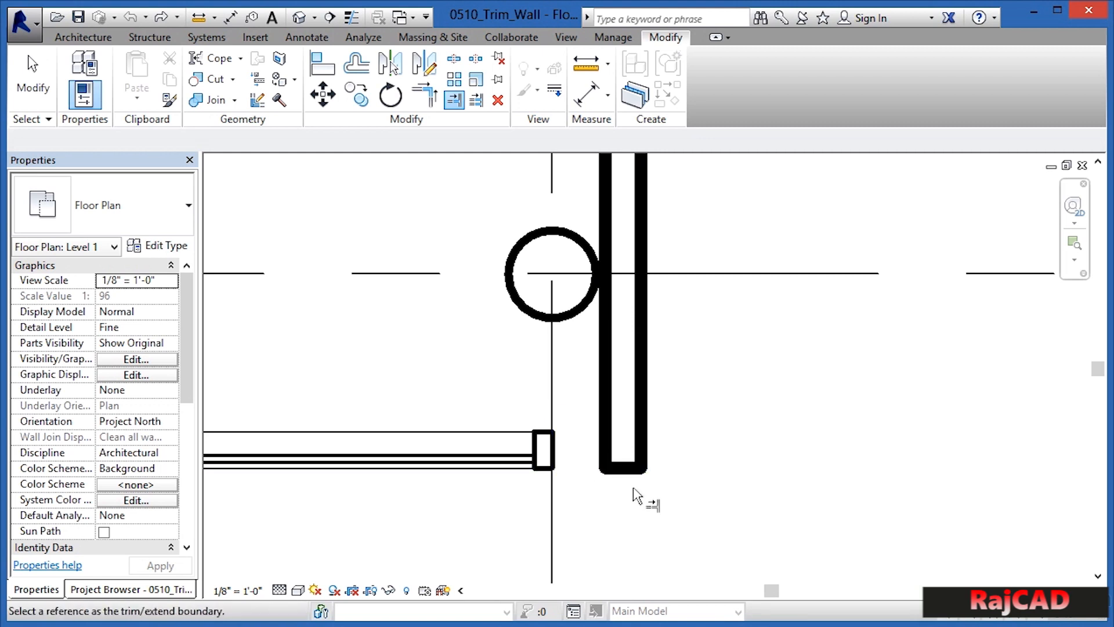
- Extend the storefront curtain wall to the near face of the vertical partition beside grid 2
{"action": "left_click", "coordinate": [604, 447]}
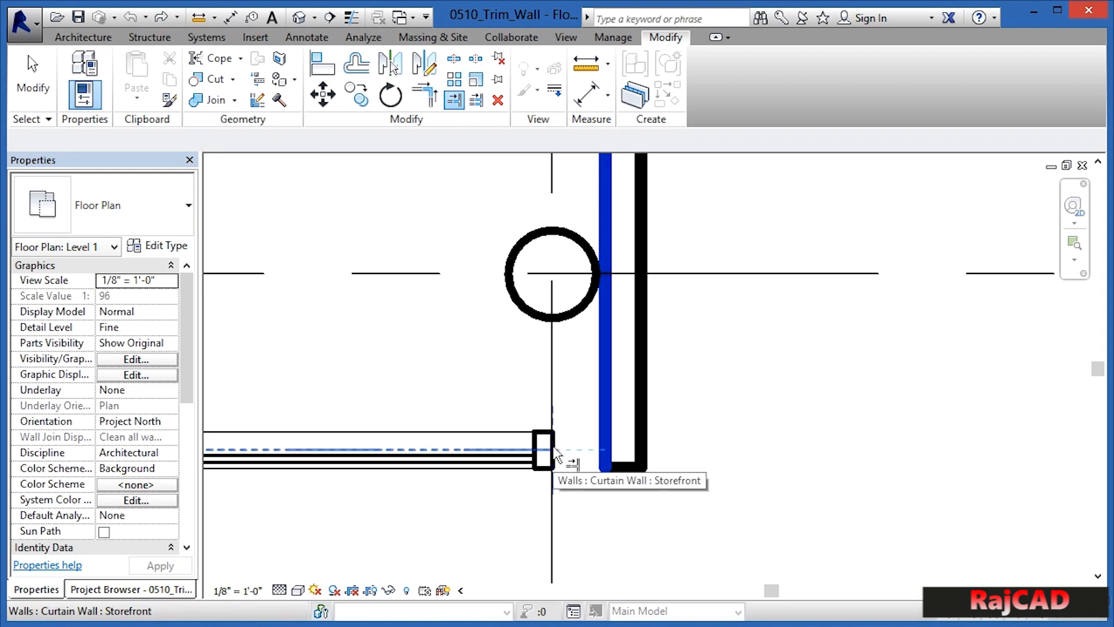
{"action": "left_click", "coordinate": [555, 453]}
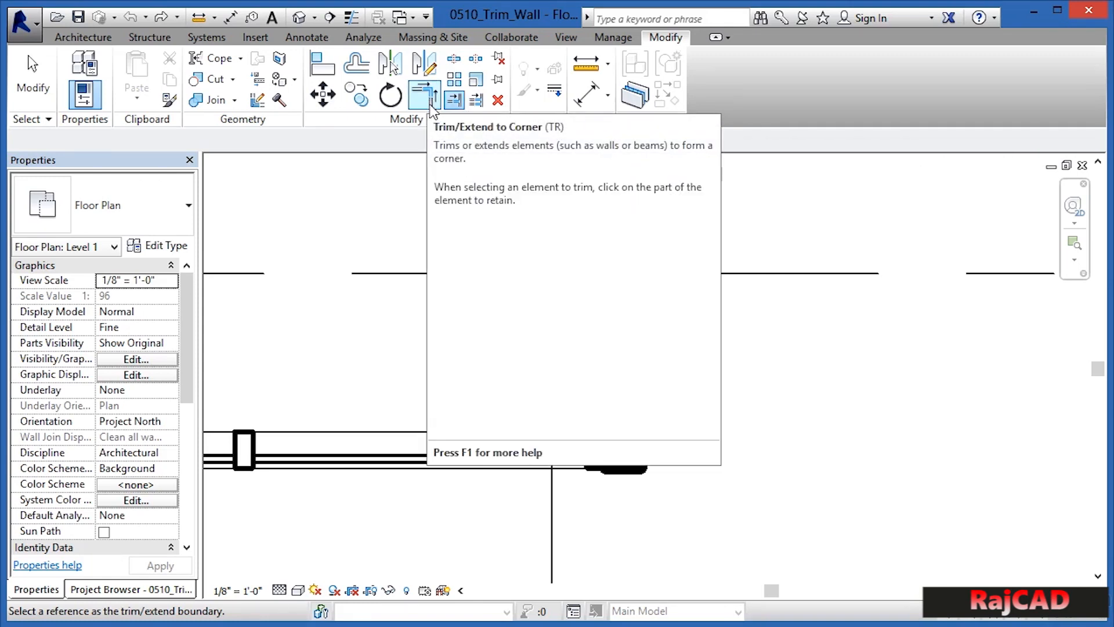
{"action": "scroll", "coordinate": [423, 235], "scroll_direction": "down", "scroll_amount": 5}
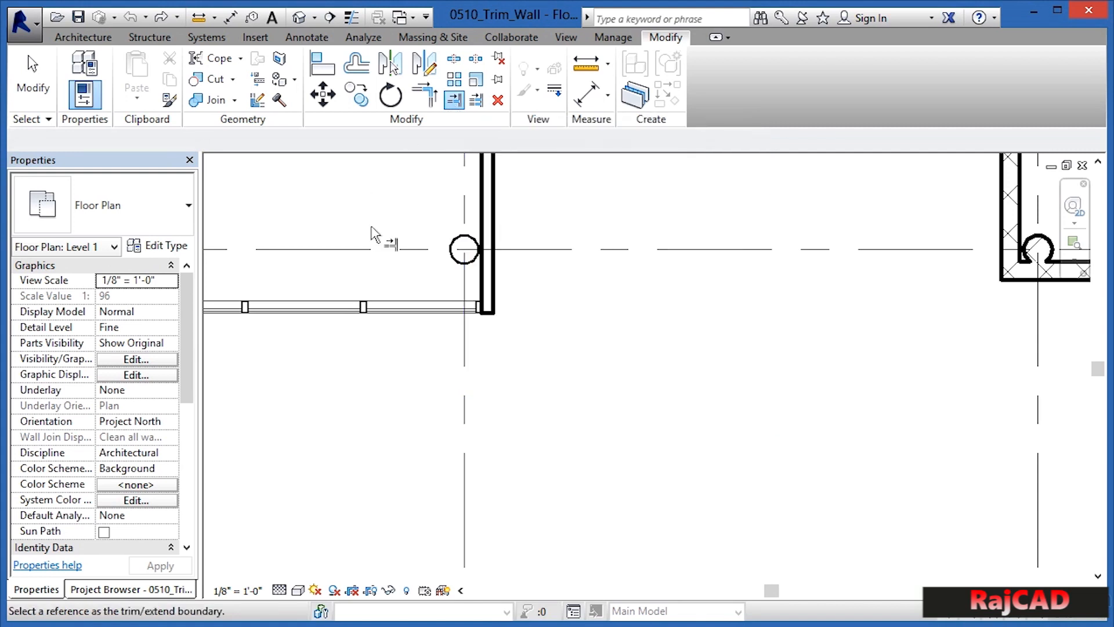
{"action": "scroll", "coordinate": [454, 298], "scroll_direction": "up", "scroll_amount": 4}
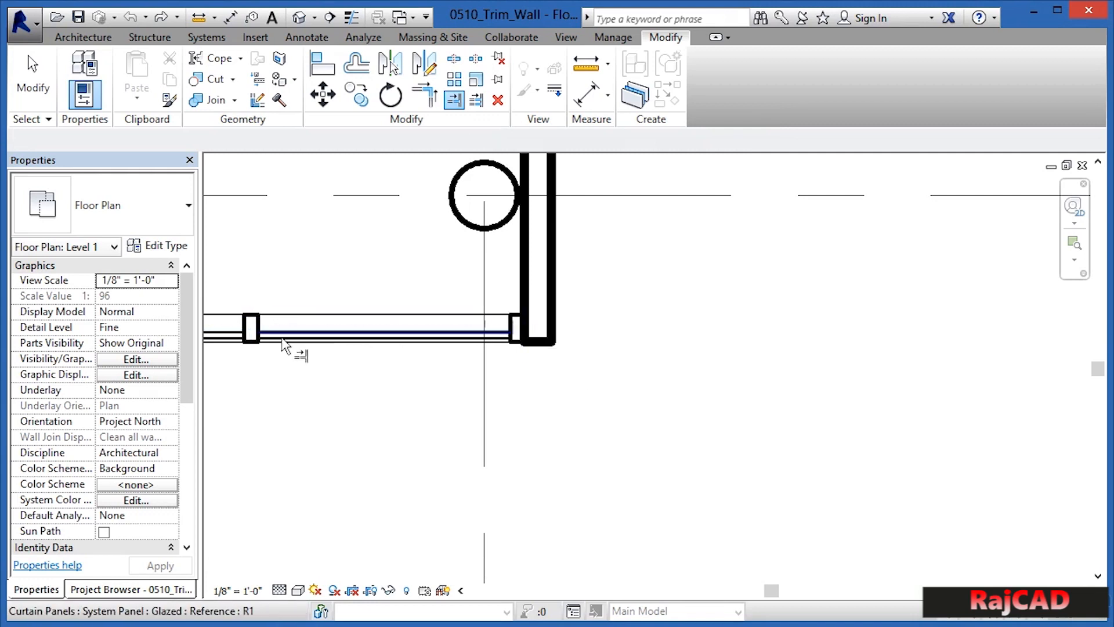
{"action": "left_click", "coordinate": [528, 297]}
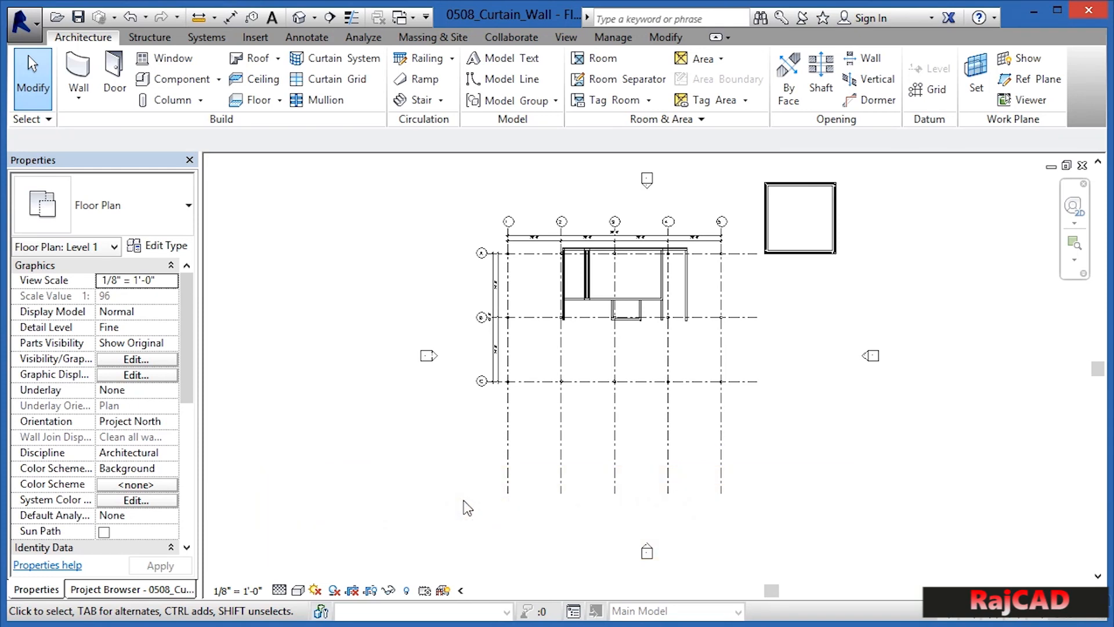
- Set up a new Curtain Wall of type Storefront with an offset of 2' 0"
{"action": "scroll", "coordinate": [694, 252], "scroll_direction": "up", "scroll_amount": 3}
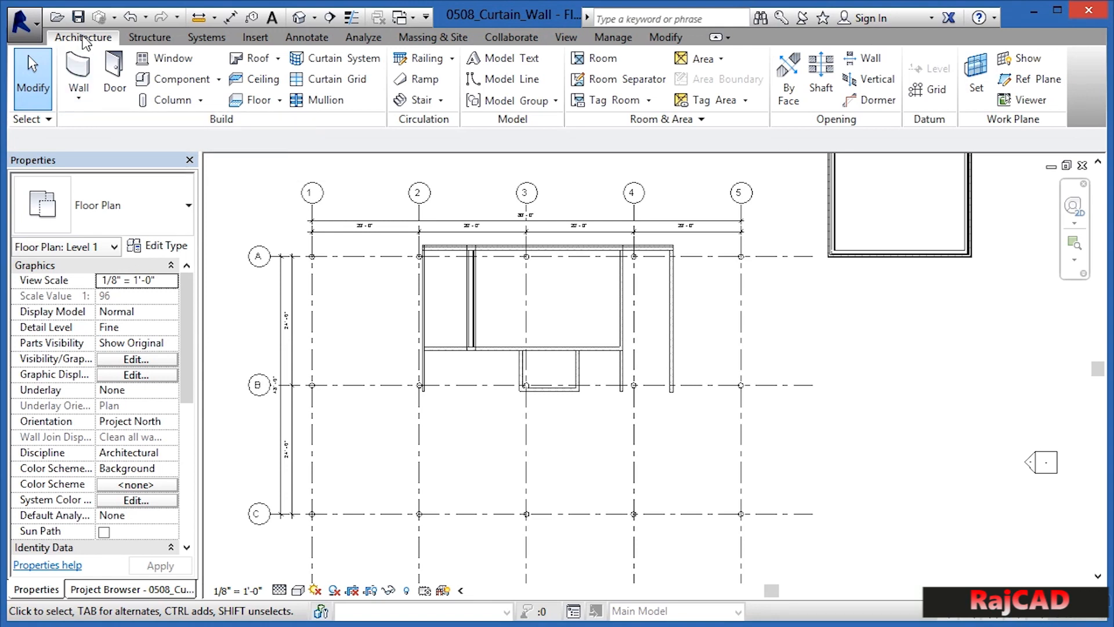
{"action": "left_click", "coordinate": [78, 73]}
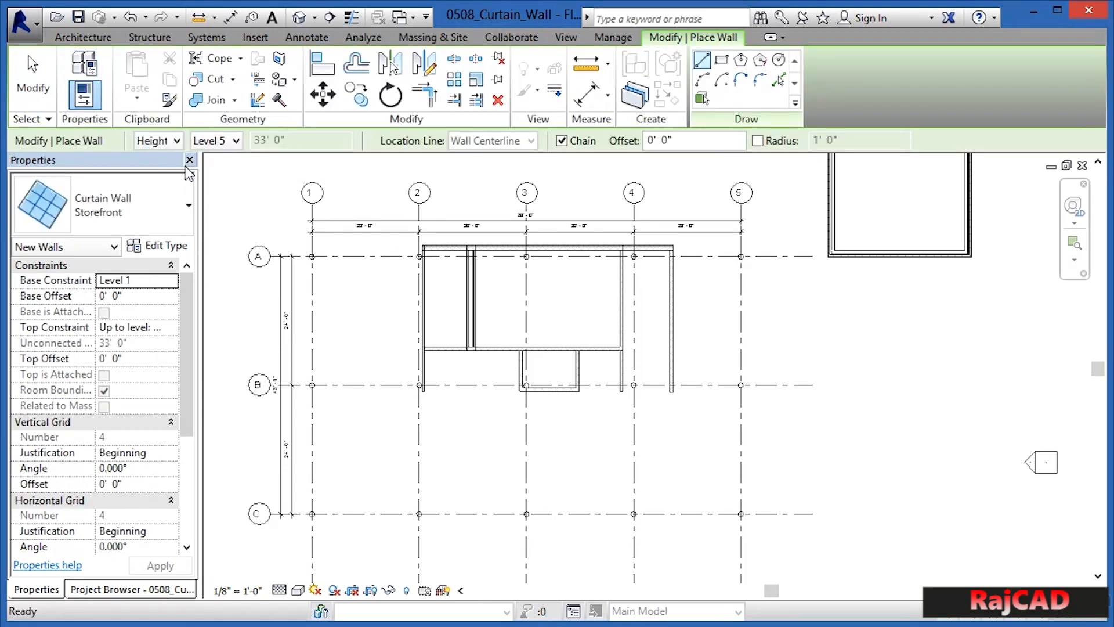
{"action": "left_click", "coordinate": [157, 203]}
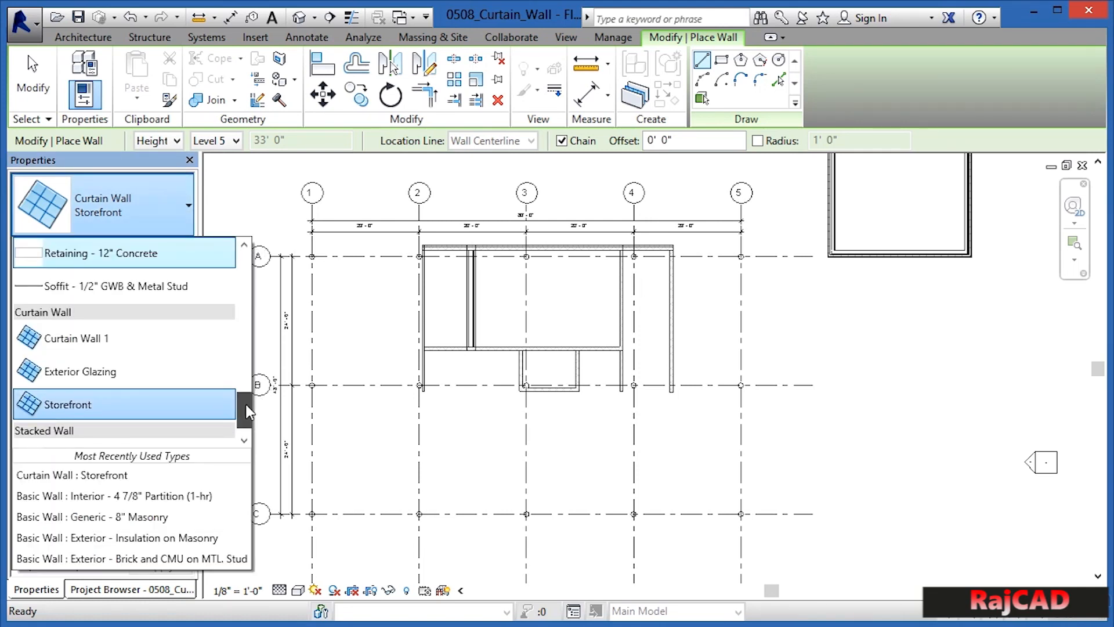
{"action": "scroll", "coordinate": [245, 401], "scroll_direction": "up", "scroll_amount": 1}
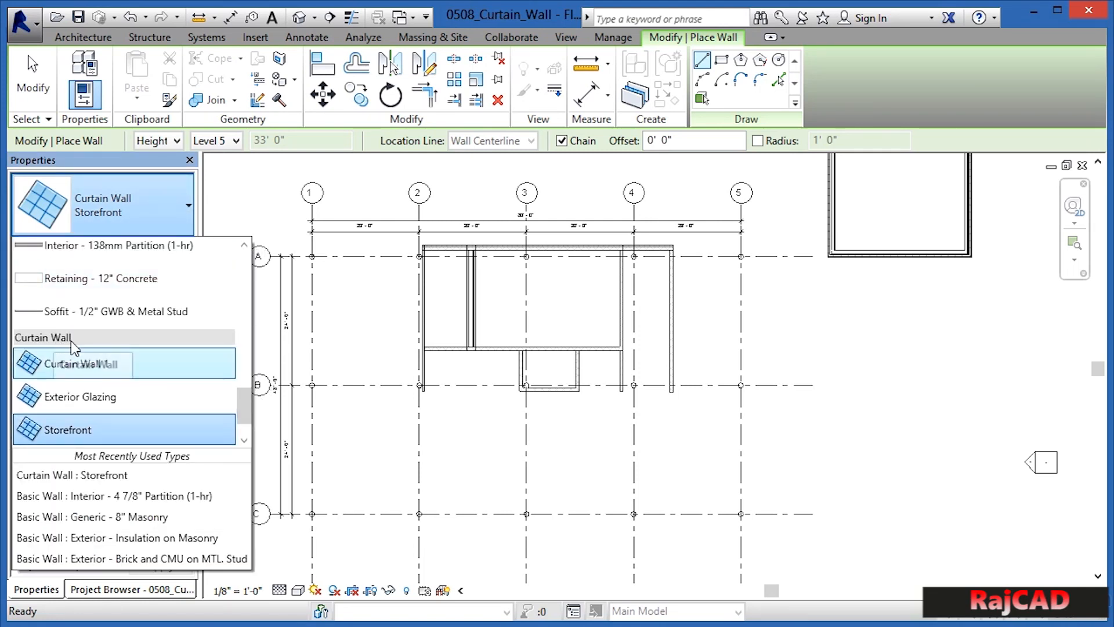
{"action": "left_click", "coordinate": [74, 432]}
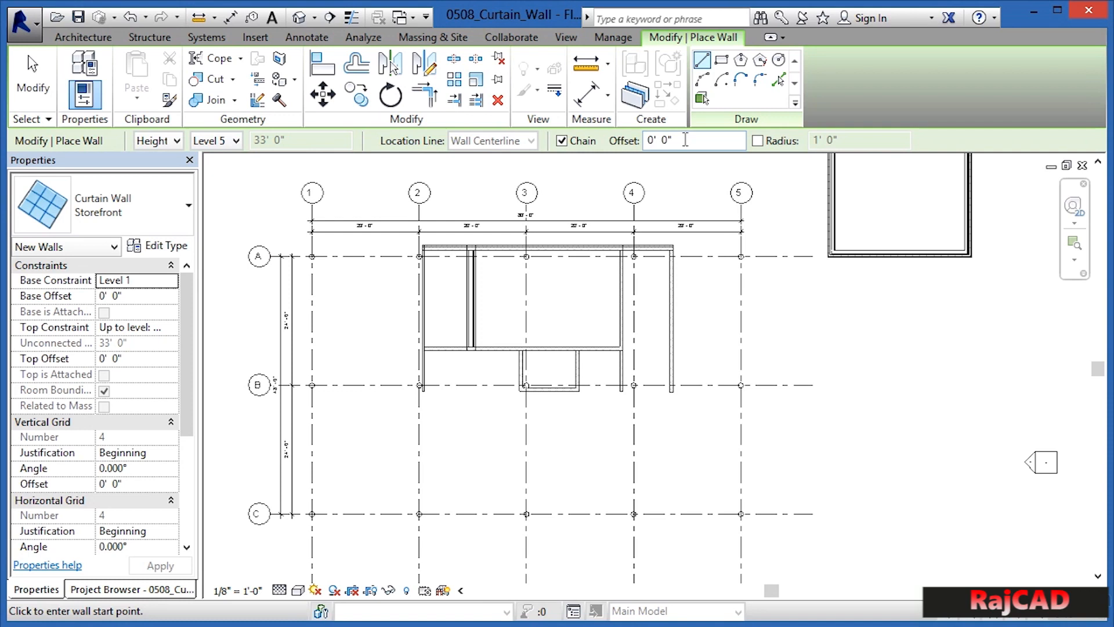
{"action": "left_click_drag", "start_coordinate": [685, 139], "coordinate": [646, 139]}
{"action": "type", "text": "2"}
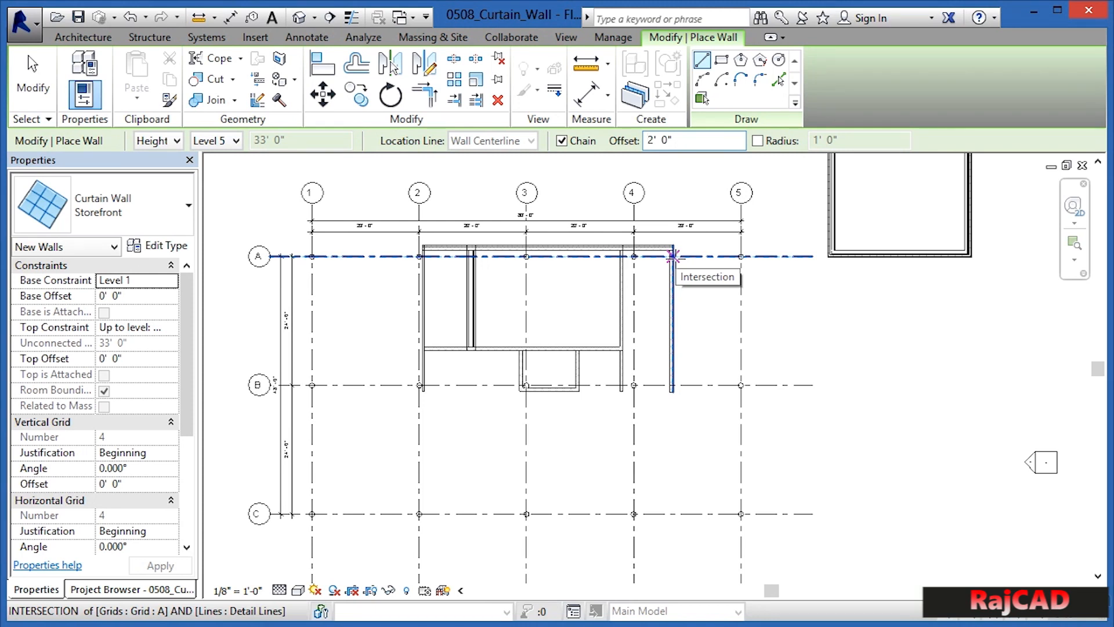
- Draw the first storefront segment along grid A from the outer face of the masonry wall past grid 4 to the column at grid 5
{"action": "left_click", "coordinate": [673, 256]}
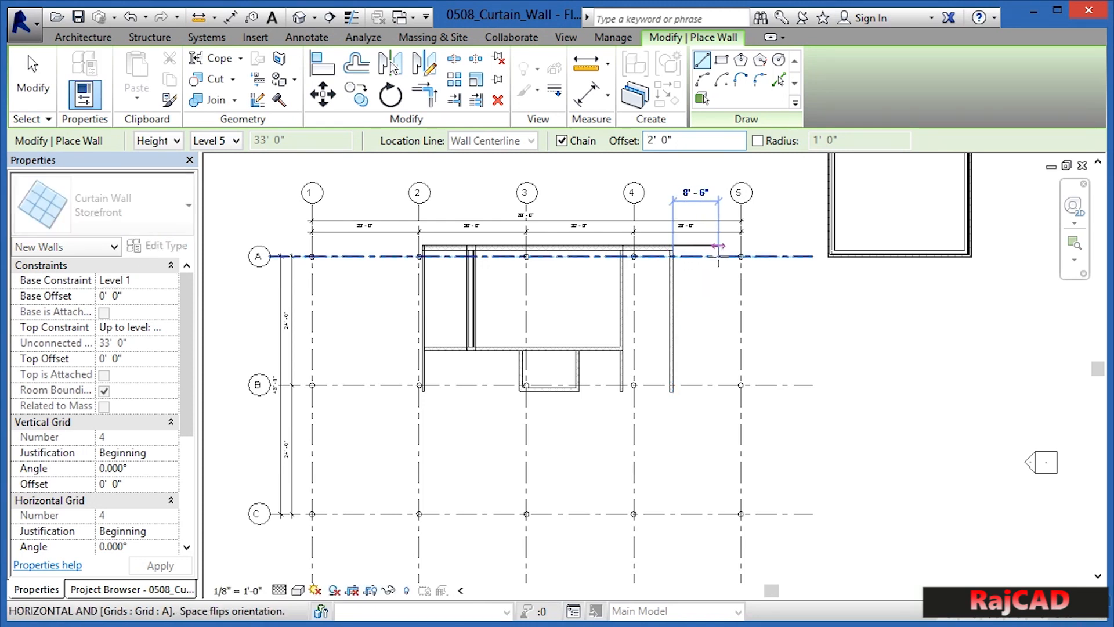
{"action": "scroll", "coordinate": [741, 256], "scroll_direction": "up", "scroll_amount": 2}
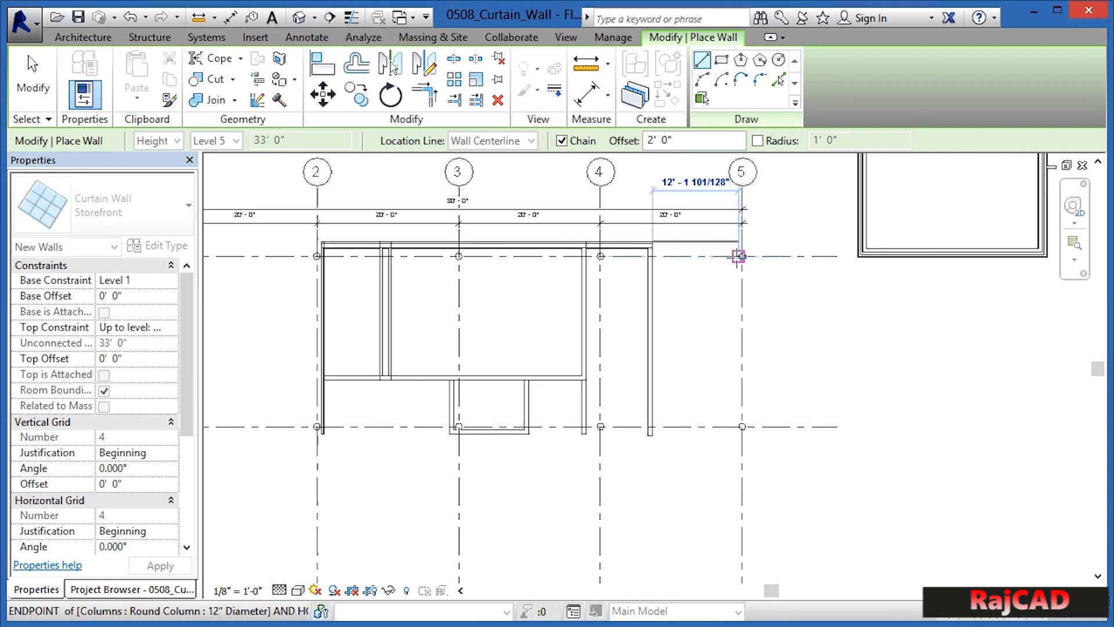
{"action": "scroll", "coordinate": [739, 256], "scroll_direction": "up", "scroll_amount": 3}
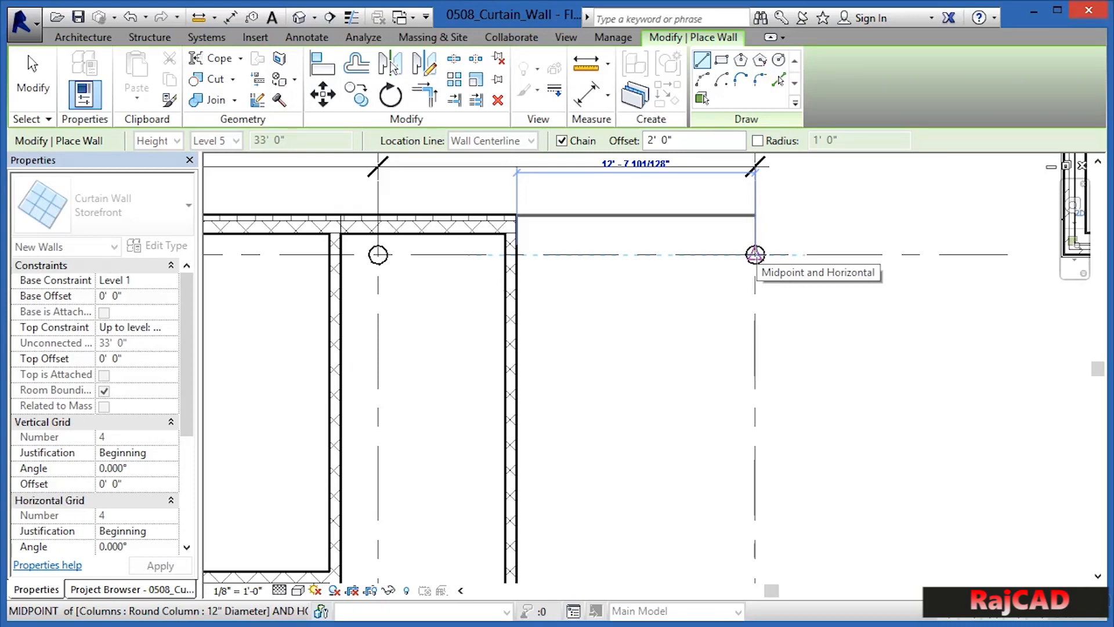
{"action": "left_click", "coordinate": [754, 254]}
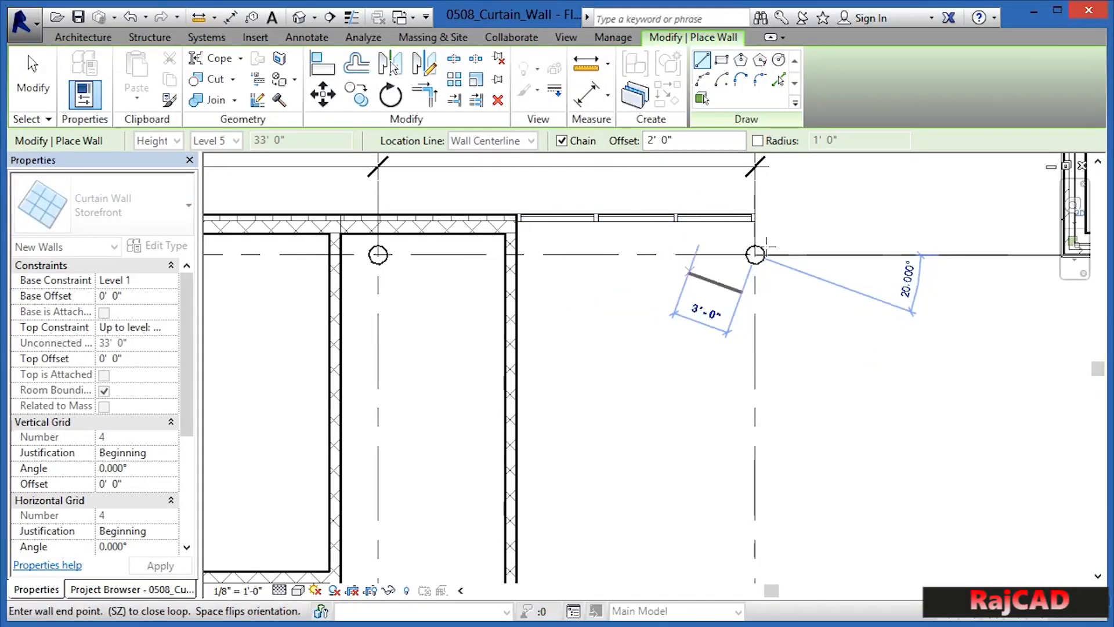
- Continue the storefront chain down grid 5 to the lower edge of the column at grid C
{"action": "scroll", "coordinate": [747, 210], "scroll_direction": "down", "scroll_amount": 1}
{"action": "scroll", "coordinate": [747, 210], "scroll_direction": "down", "scroll_amount": 3}
{"action": "scroll", "coordinate": [769, 220], "scroll_direction": "up", "scroll_amount": 4}
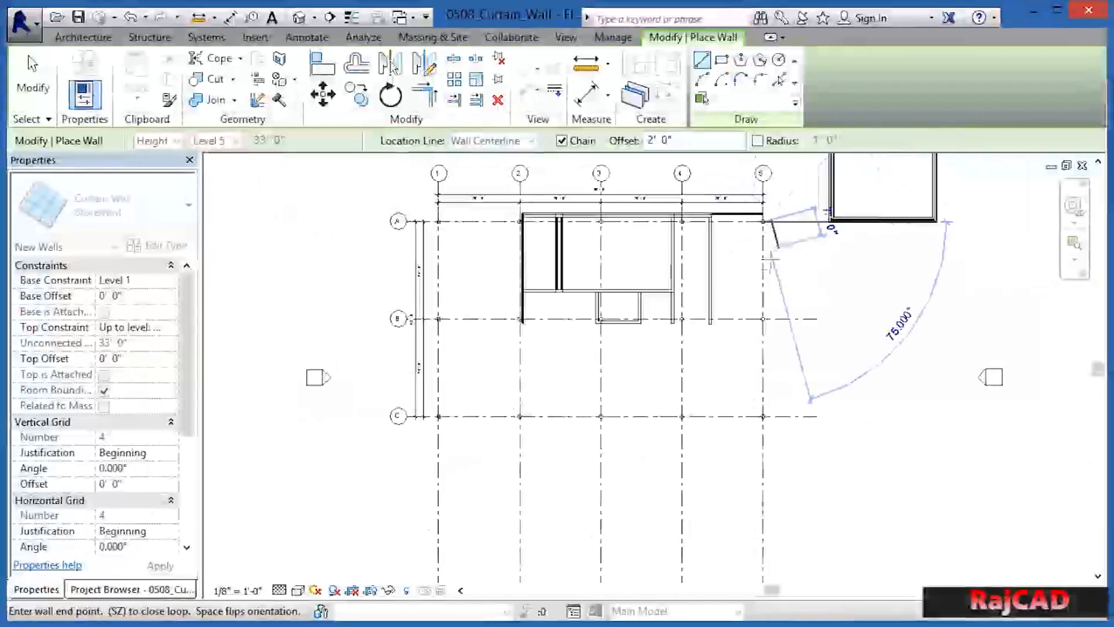
{"action": "scroll", "coordinate": [759, 426], "scroll_direction": "up", "scroll_amount": 2}
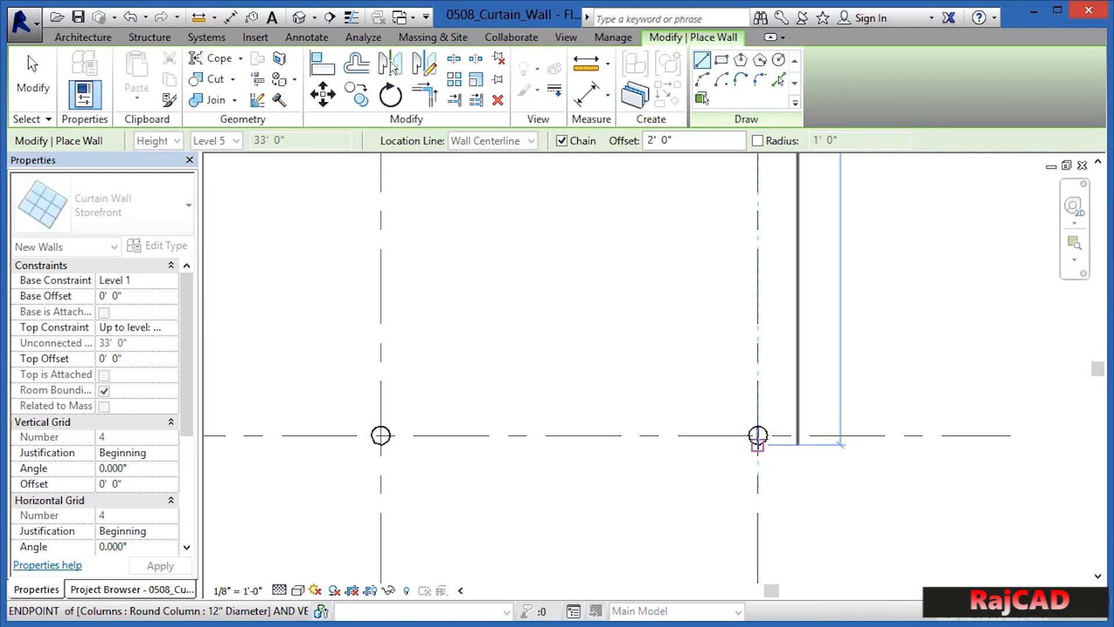
- Continue the storefront chain along grid C from grid 5 to the column at grid 1
{"action": "scroll", "coordinate": [758, 435], "scroll_direction": "down", "scroll_amount": 4}
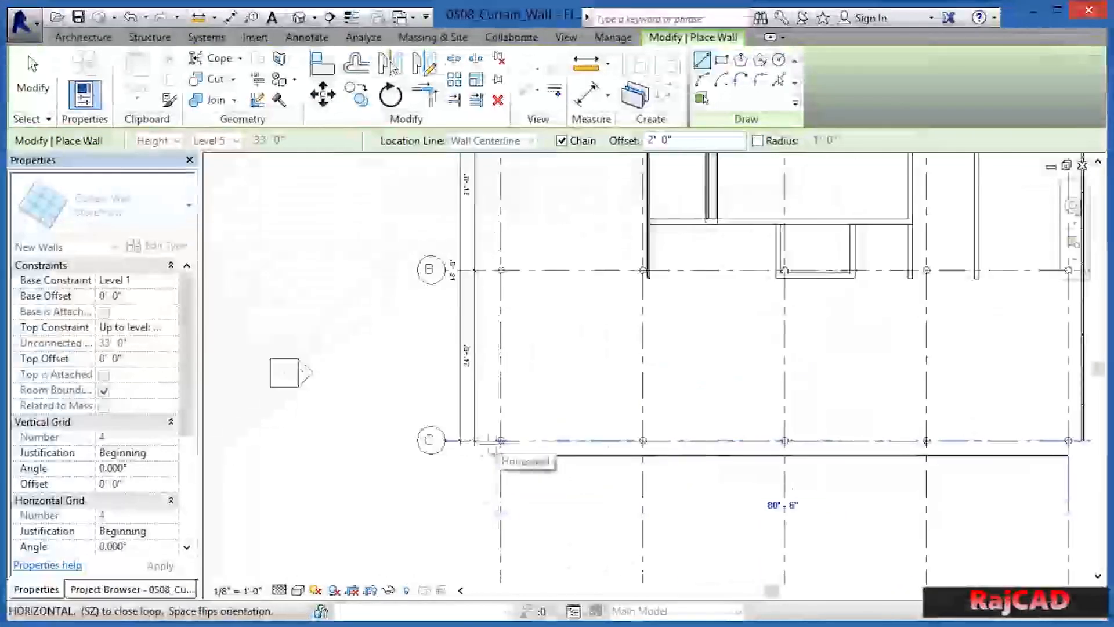
{"action": "scroll", "coordinate": [489, 441], "scroll_direction": "down", "scroll_amount": 2}
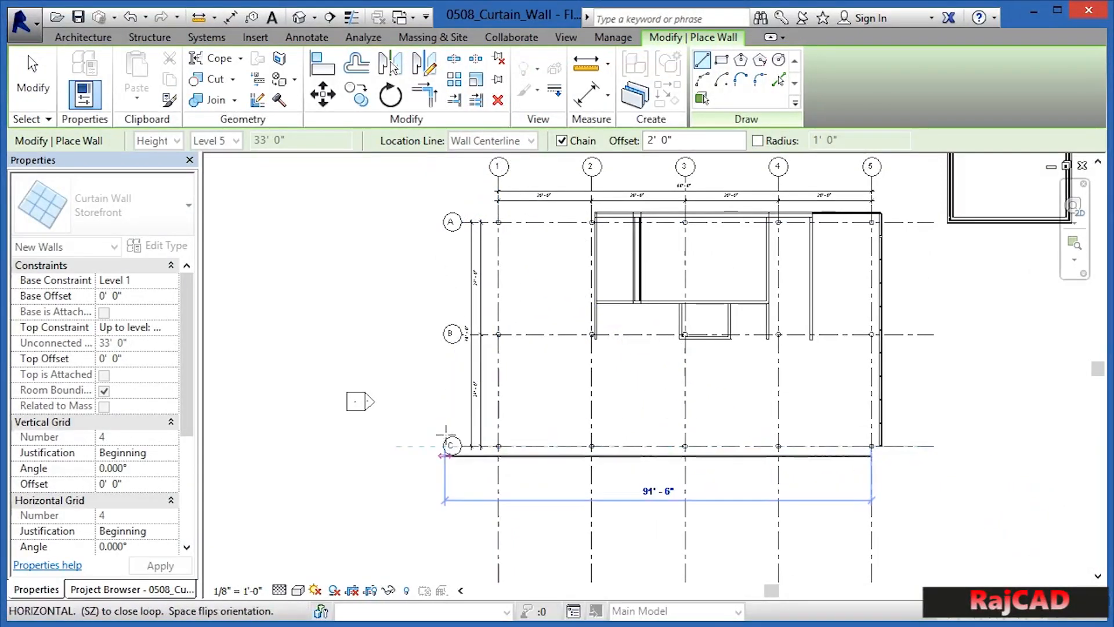
{"action": "scroll", "coordinate": [498, 446], "scroll_direction": "up", "scroll_amount": 5}
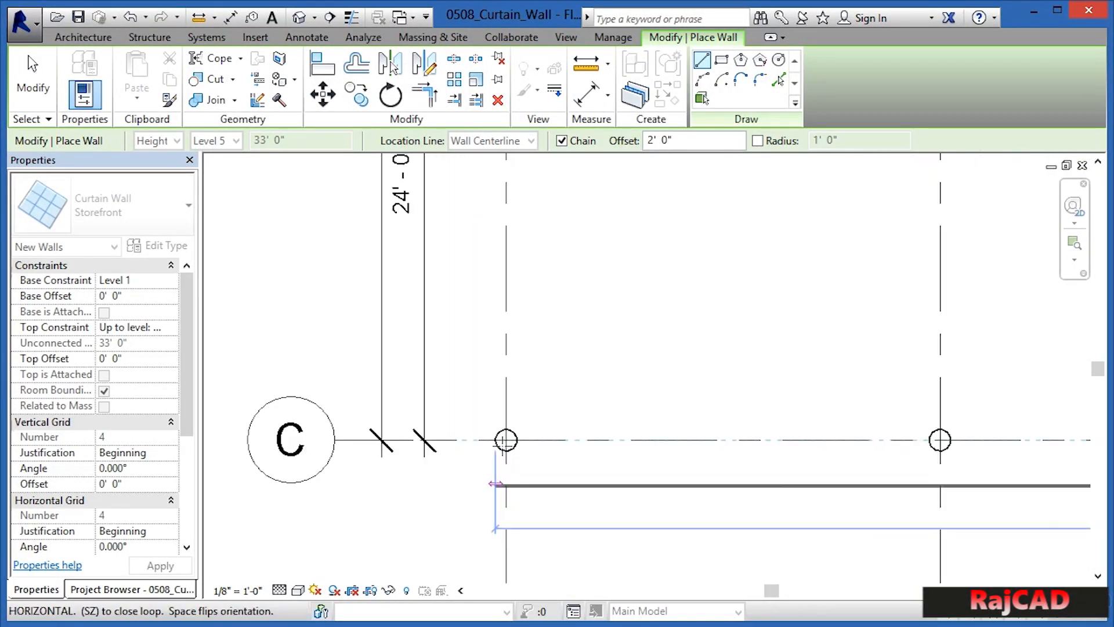
{"action": "scroll", "coordinate": [504, 445], "scroll_direction": "up", "scroll_amount": 2}
{"action": "left_click", "coordinate": [475, 496]}
- Continue the storefront chain up grid 1 from grid C to the column at grid A
{"action": "scroll", "coordinate": [474, 496], "scroll_direction": "down", "scroll_amount": 5}
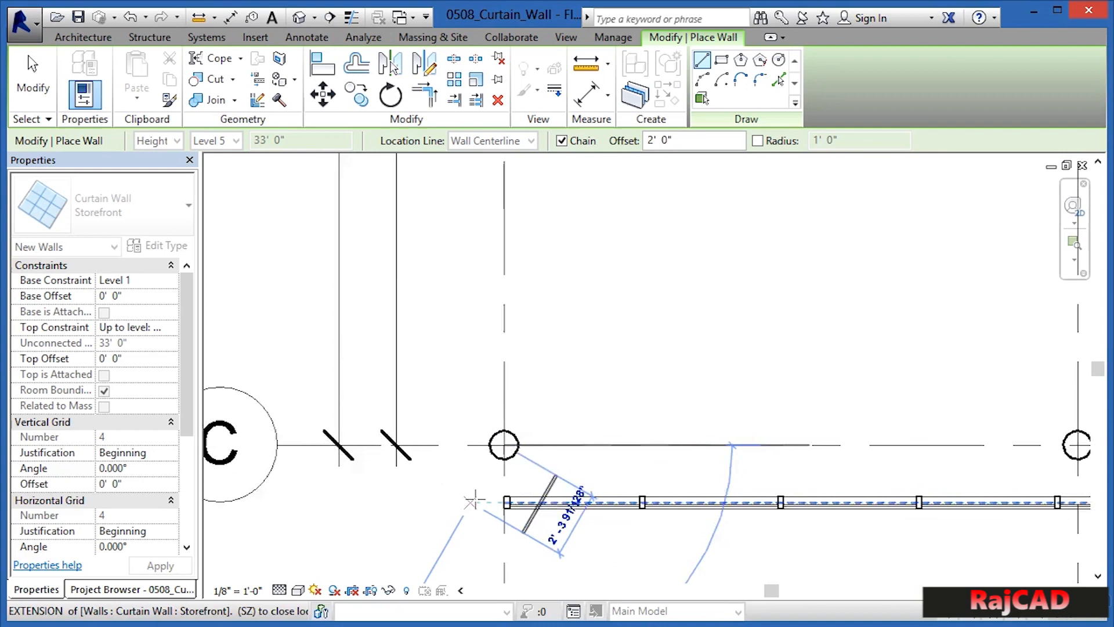
{"action": "scroll", "coordinate": [482, 297], "scroll_direction": "up", "scroll_amount": 5}
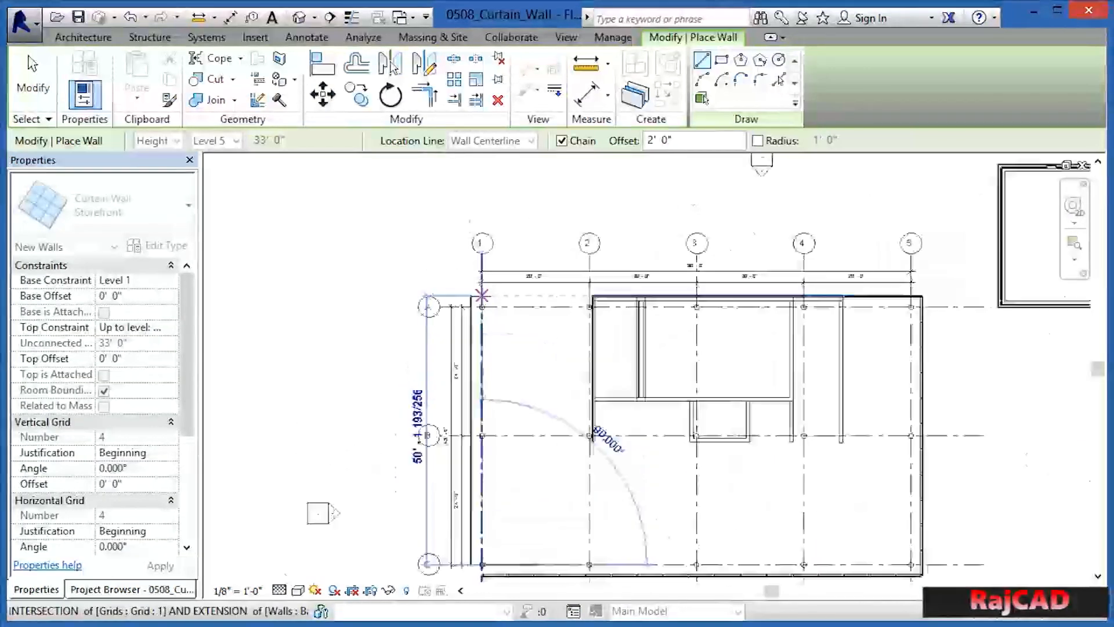
{"action": "scroll", "coordinate": [487, 325], "scroll_direction": "up", "scroll_amount": 2}
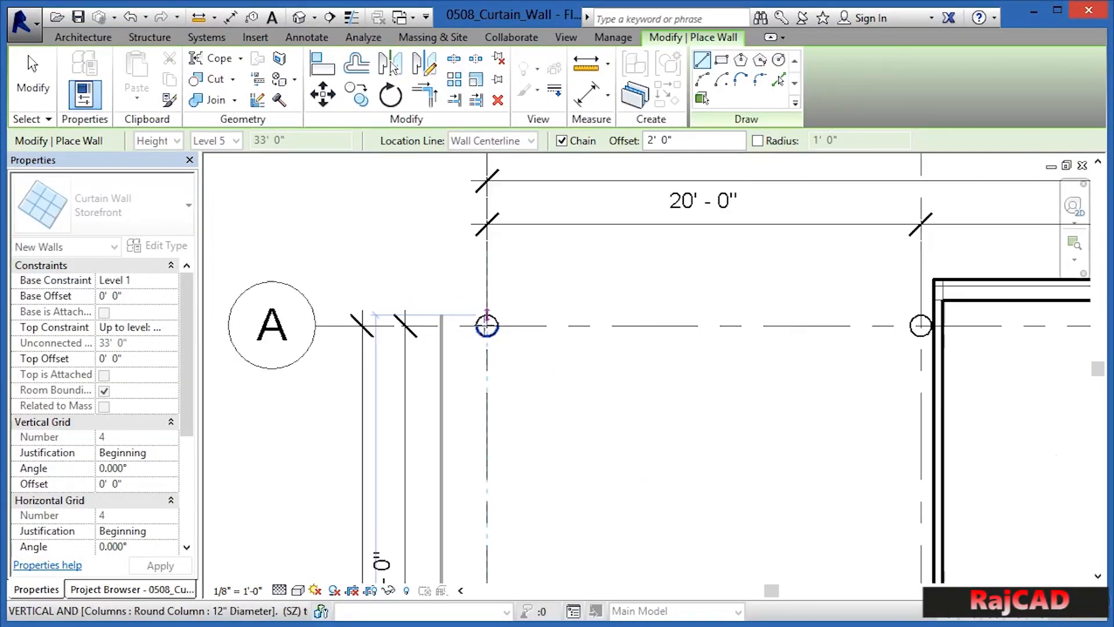
{"action": "left_click", "coordinate": [540, 337]}
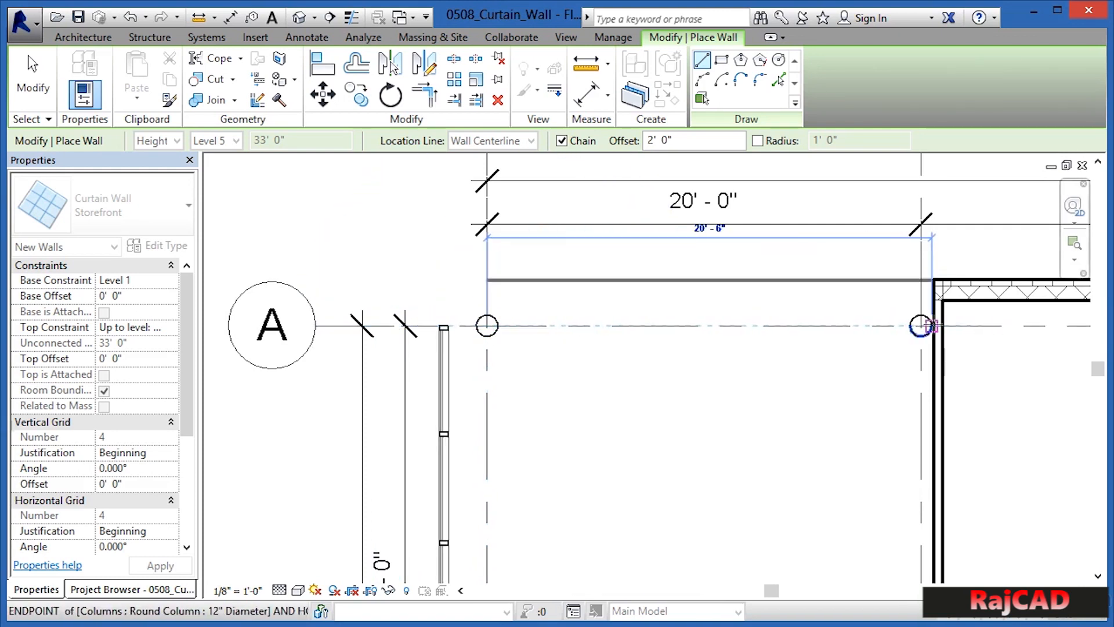
- Finish the storefront chain along grid A from grid 1 to the face of the interior wall just past grid 2
{"action": "scroll", "coordinate": [928, 325], "scroll_direction": "up", "scroll_amount": 3}
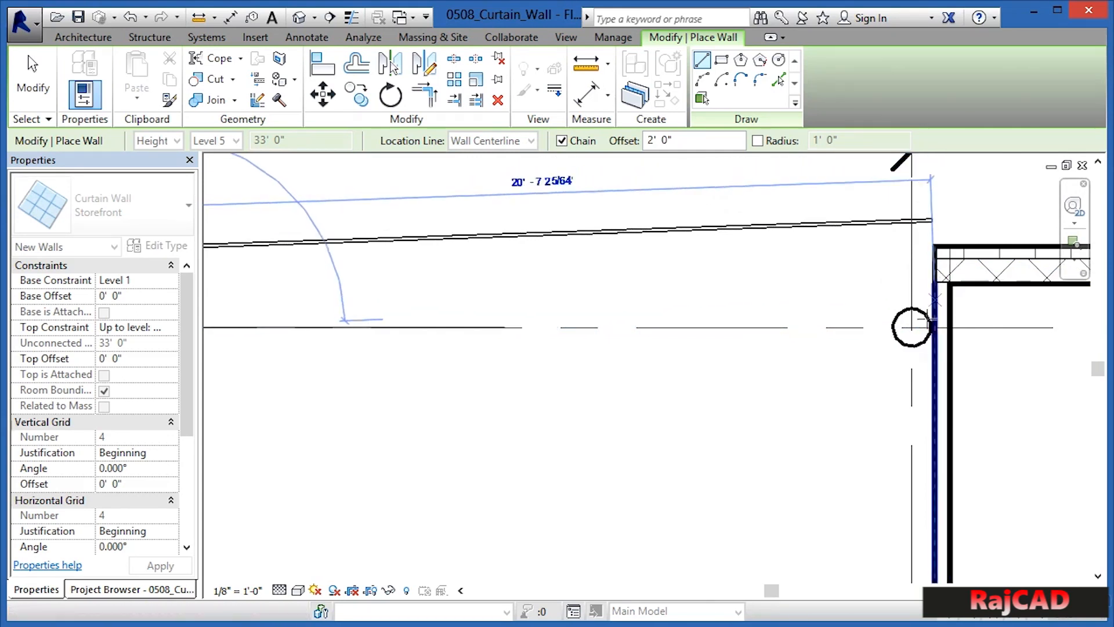
{"action": "left_click", "coordinate": [930, 327]}
{"action": "scroll", "coordinate": [930, 328], "scroll_direction": "up", "scroll_amount": 2}
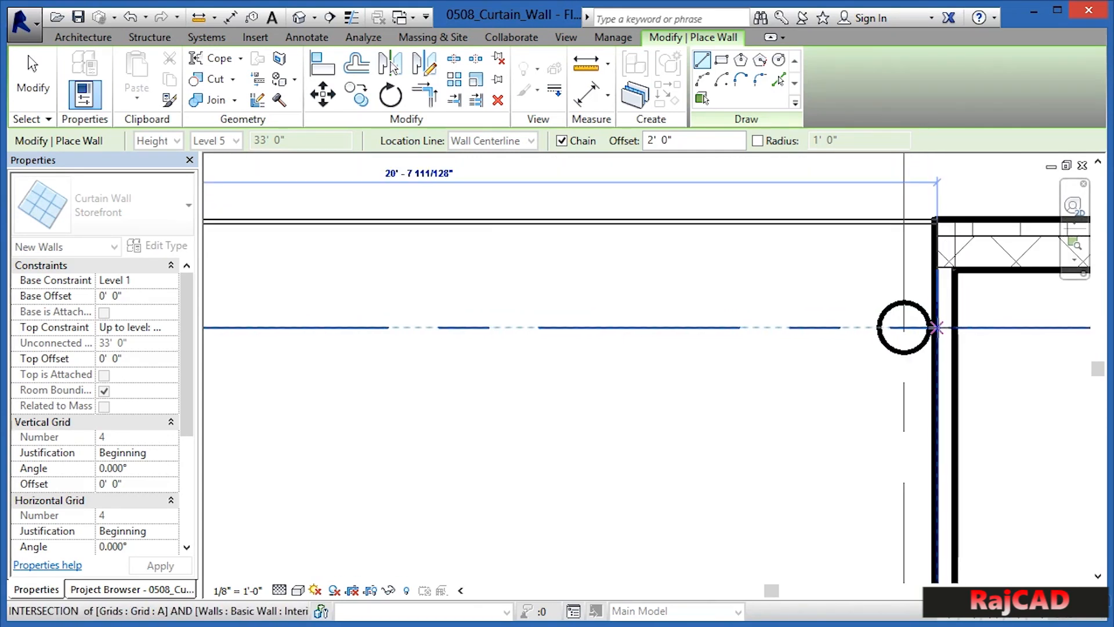
{"action": "key", "text": "Escape"}
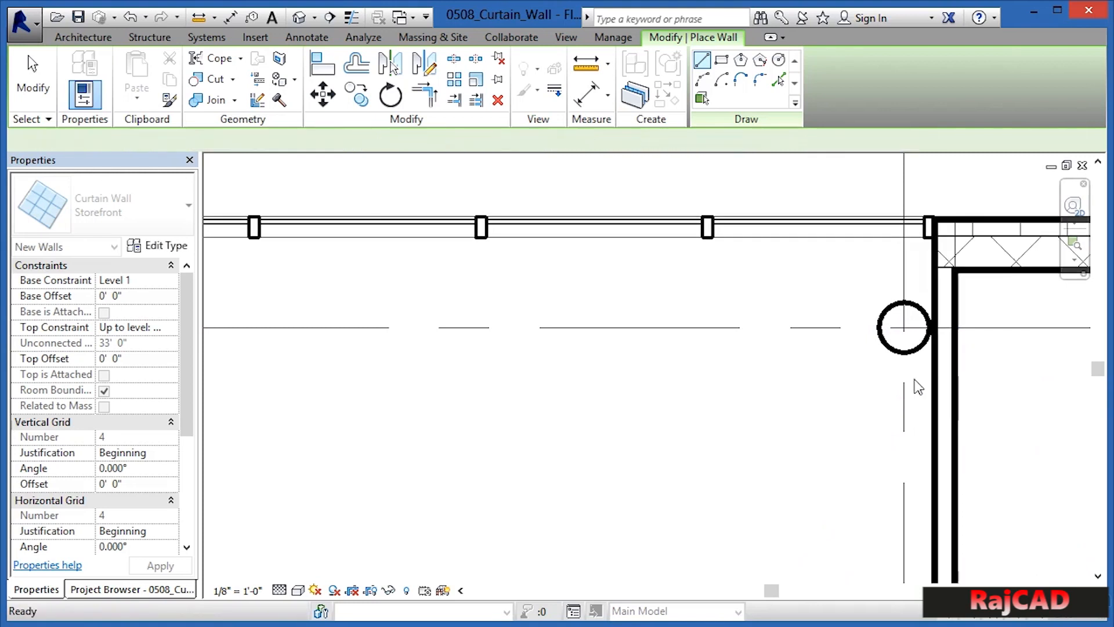
{"action": "key", "text": "Escape"}
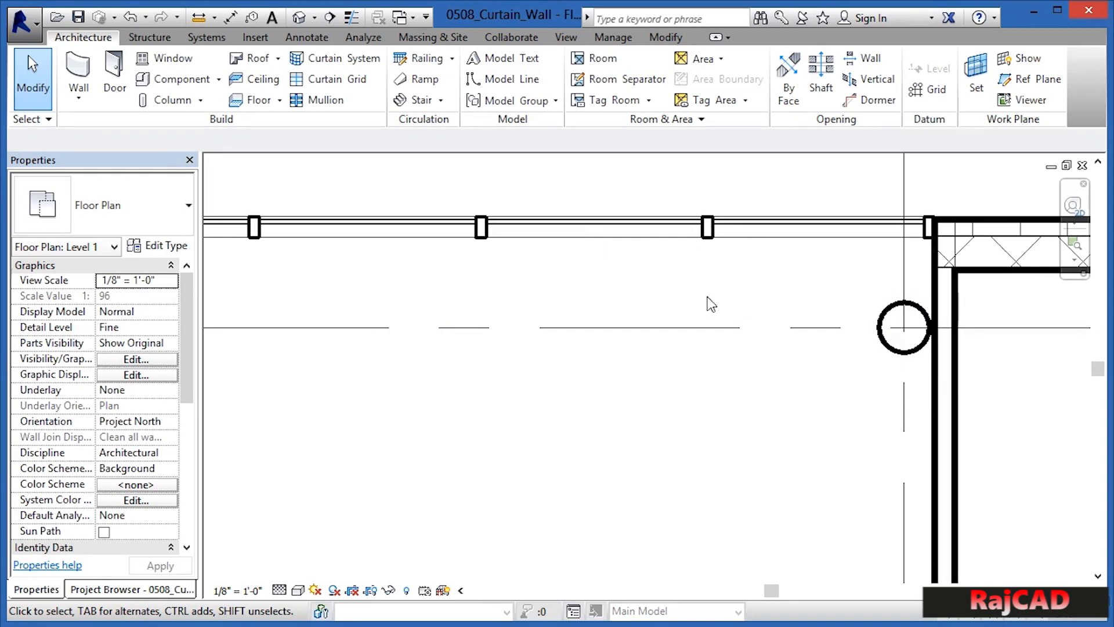
- Draw a storefront curtain wall up to Level 2, offset 2' from grid B, from the column at grid 2 to the column at grid 1
{"action": "scroll", "coordinate": [708, 297], "scroll_direction": "down", "scroll_amount": 5}
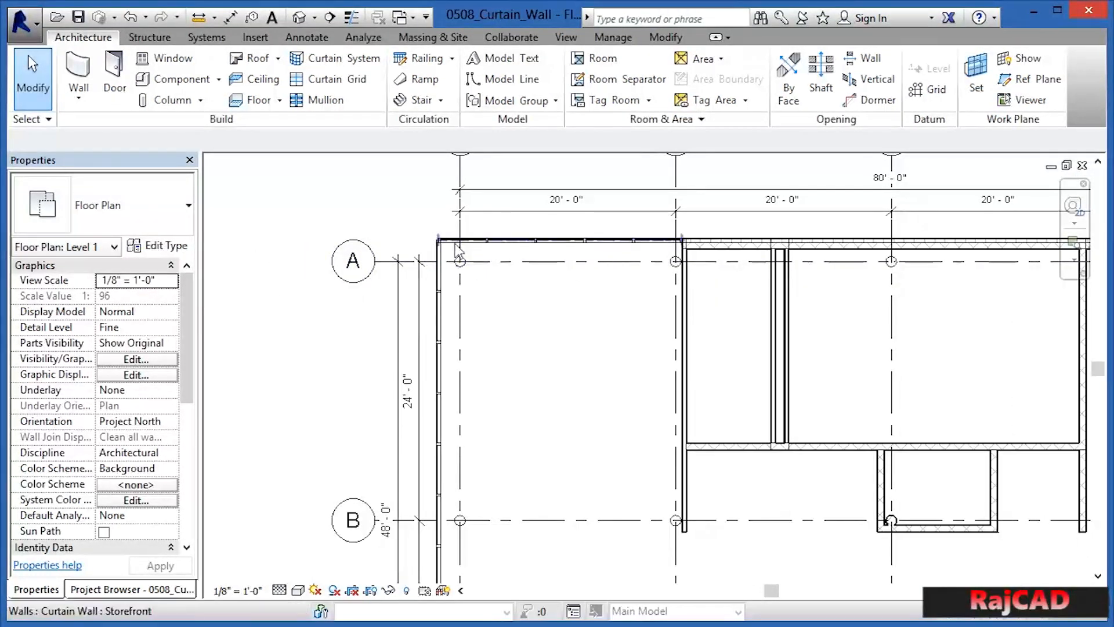
{"action": "scroll", "coordinate": [428, 273], "scroll_direction": "down", "scroll_amount": 3}
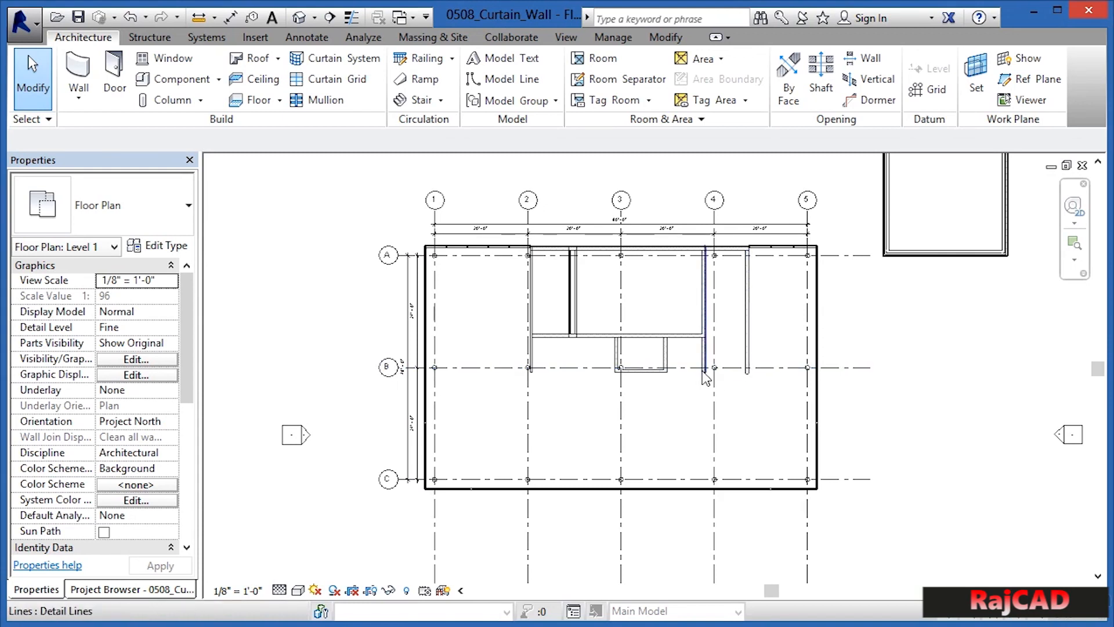
{"action": "scroll", "coordinate": [449, 365], "scroll_direction": "up", "scroll_amount": 5}
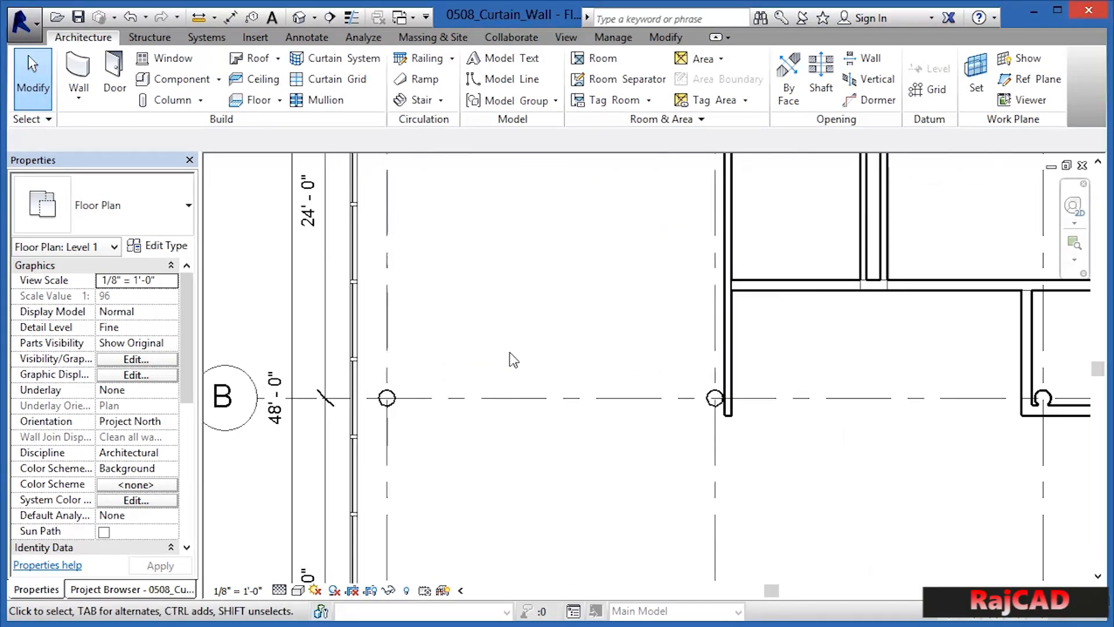
{"action": "left_click", "coordinate": [82, 65]}
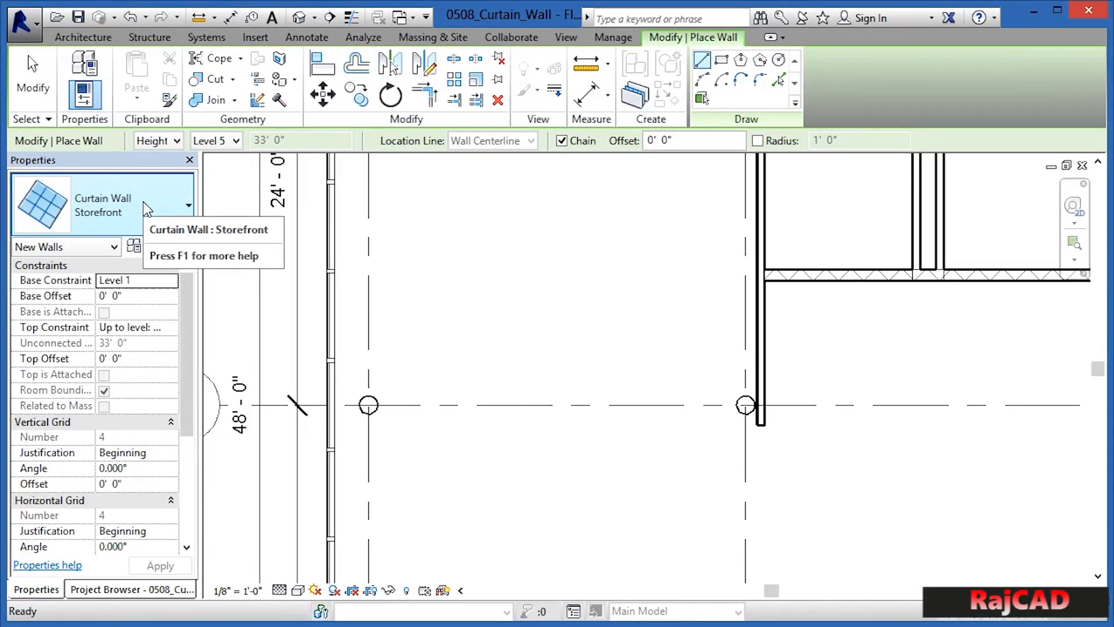
{"action": "left_click", "coordinate": [685, 140]}
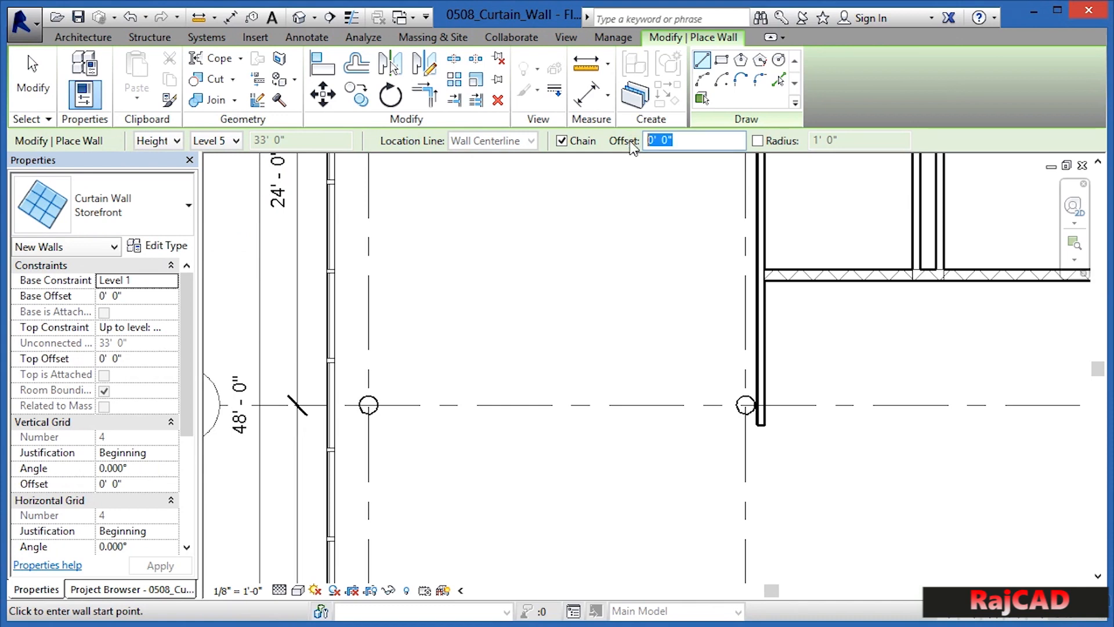
{"action": "type", "text": "2'"}
{"action": "left_click", "coordinate": [235, 141]}
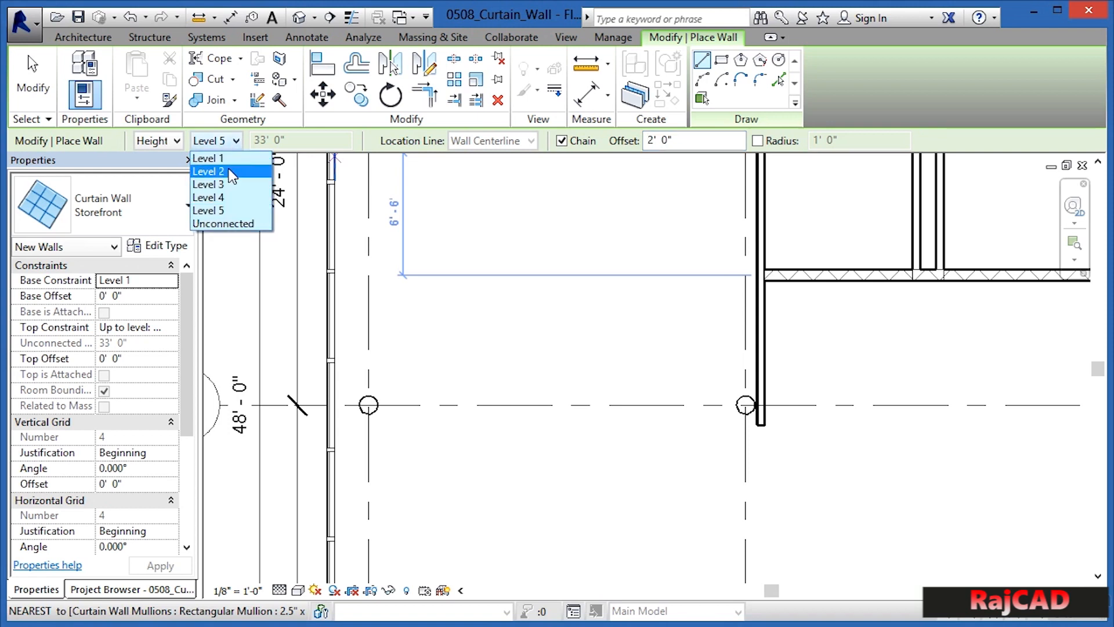
{"action": "left_click", "coordinate": [229, 171]}
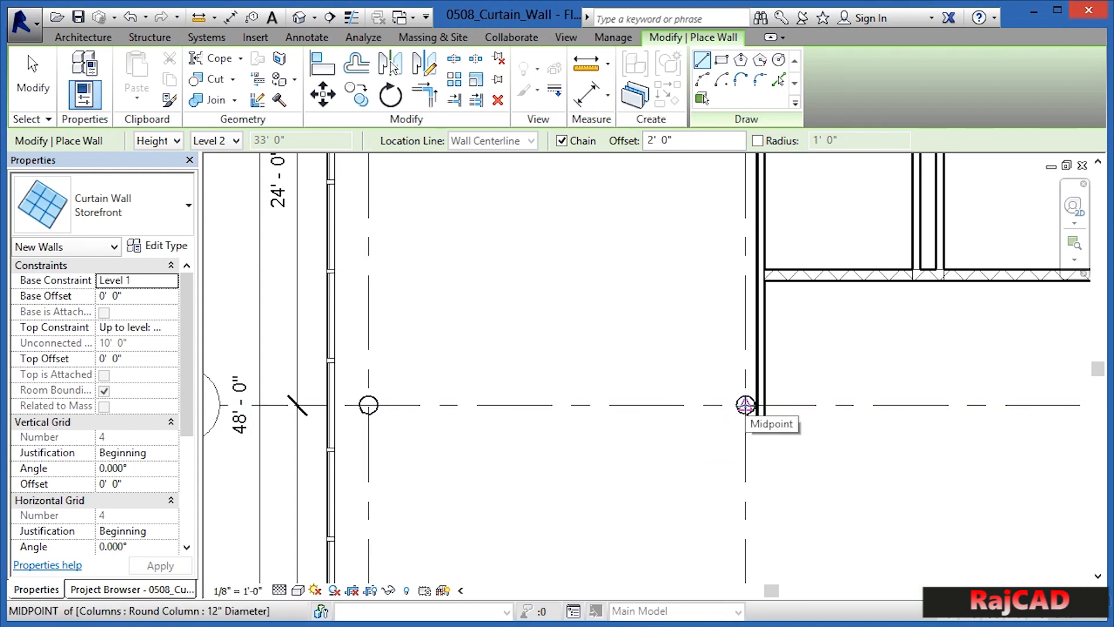
{"action": "left_click", "coordinate": [746, 405]}
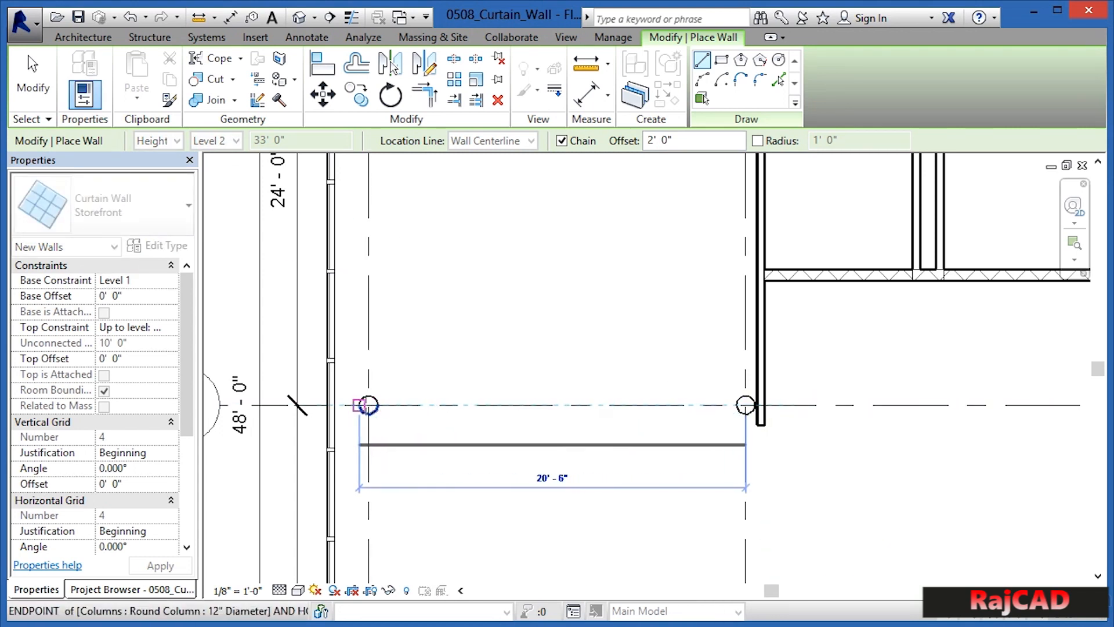
{"action": "left_click", "coordinate": [368, 404]}
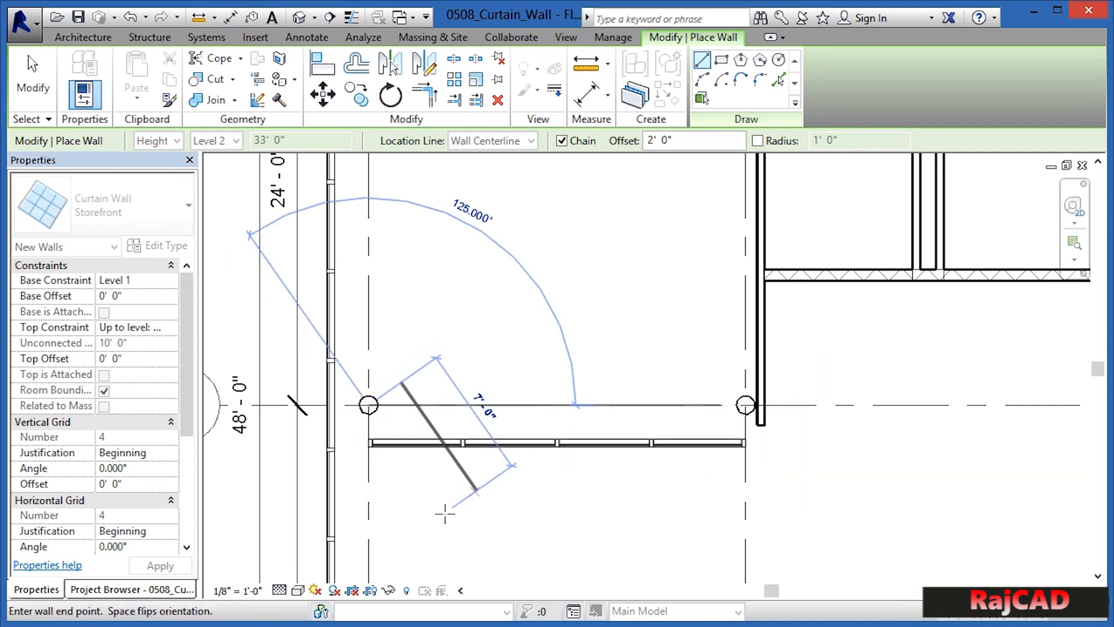
{"action": "key", "text": "Escape"}
{"action": "key", "text": "Escape"}
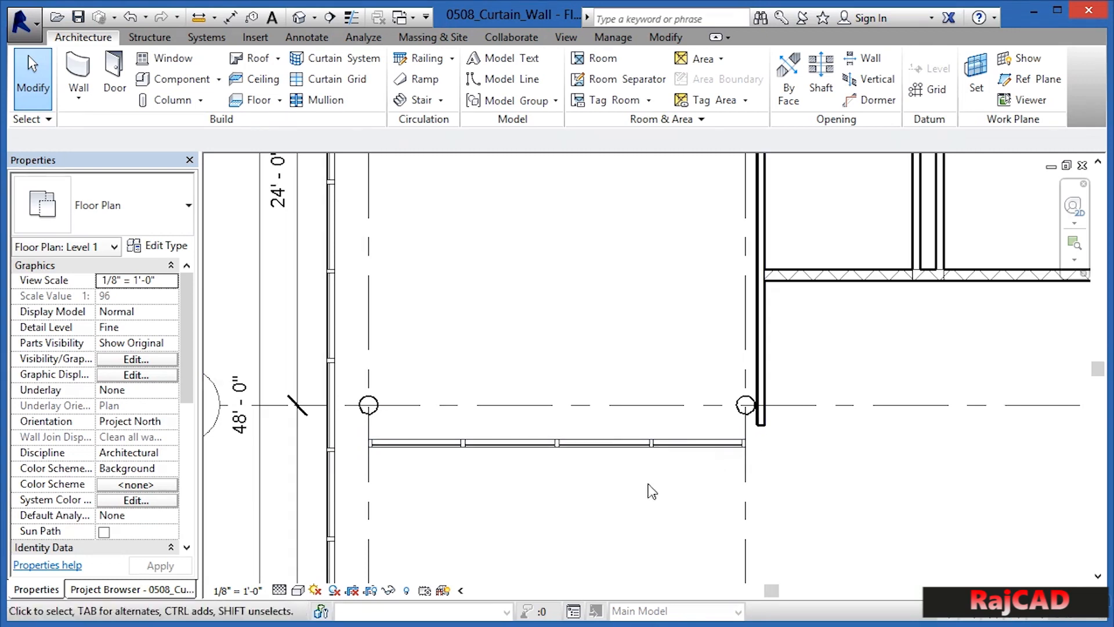
- Draw a Level 2-high storefront wall, offset 2' from grid B, between the facing sides of the two masonry walls flanking grid 4
{"action": "scroll", "coordinate": [585, 435], "scroll_direction": "down", "scroll_amount": 5}
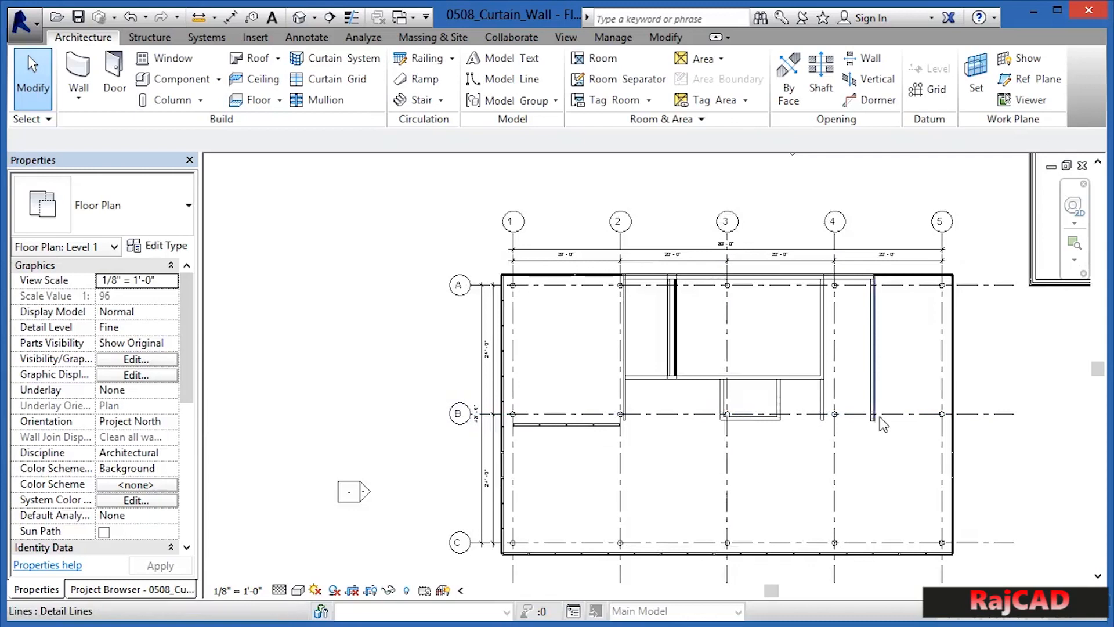
{"action": "scroll", "coordinate": [881, 424], "scroll_direction": "up", "scroll_amount": 5}
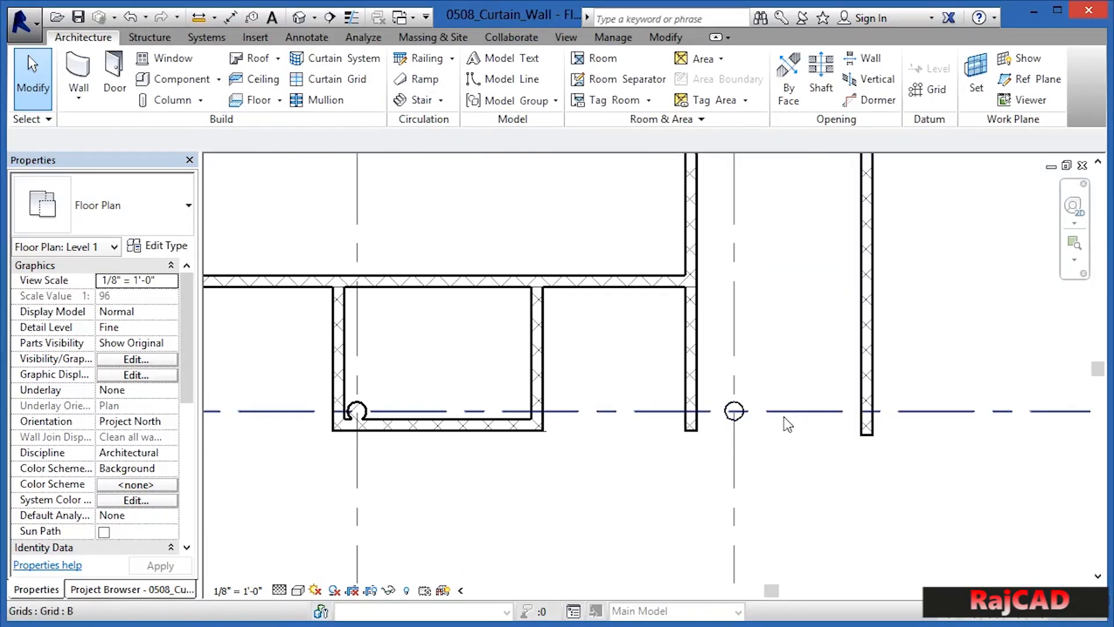
{"action": "left_click", "coordinate": [79, 71]}
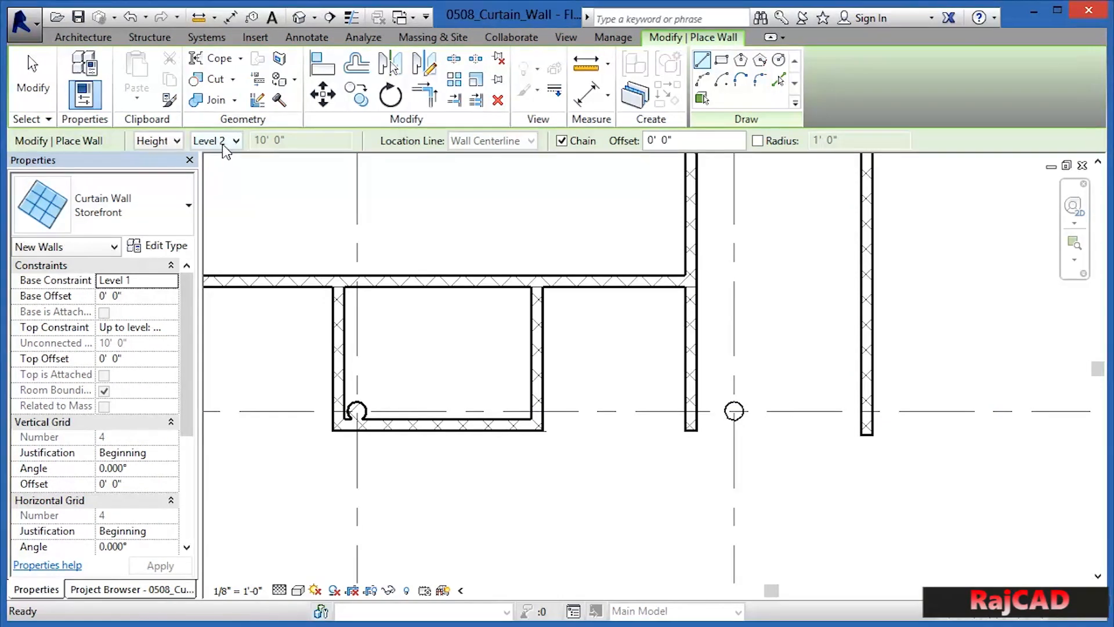
{"action": "left_click", "coordinate": [642, 141]}
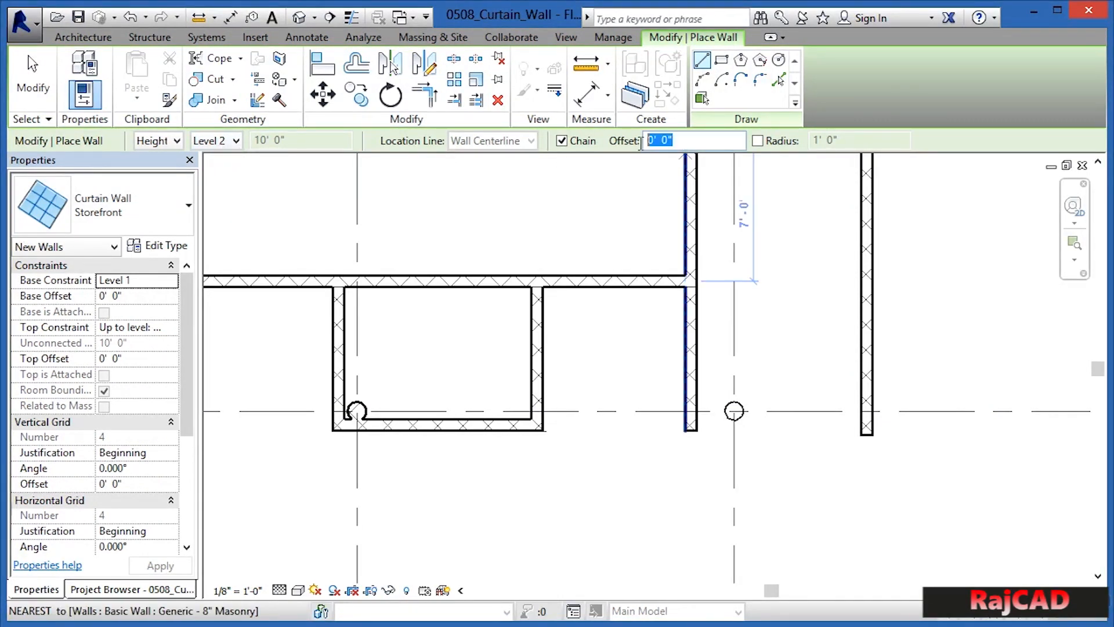
{"action": "type", "text": "2'"}
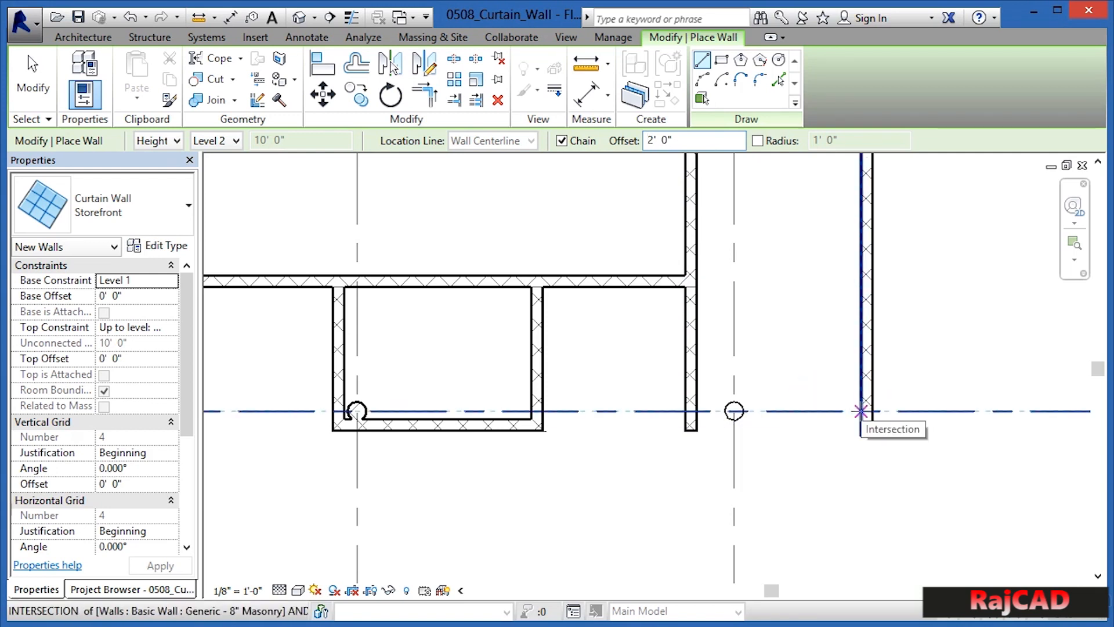
{"action": "left_click", "coordinate": [861, 411]}
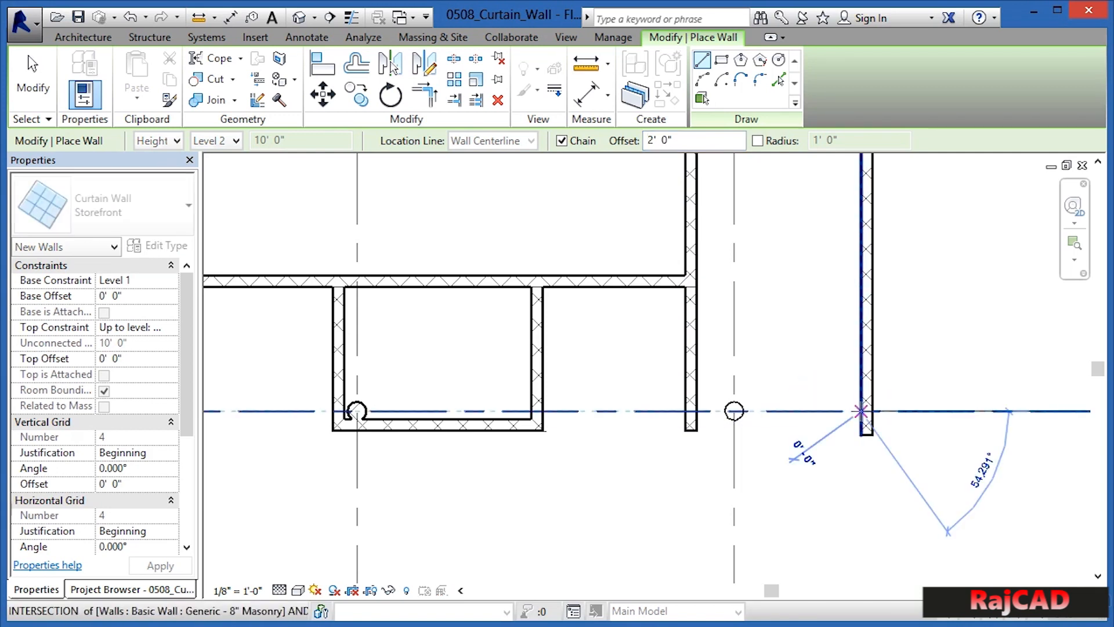
{"action": "left_click", "coordinate": [698, 411]}
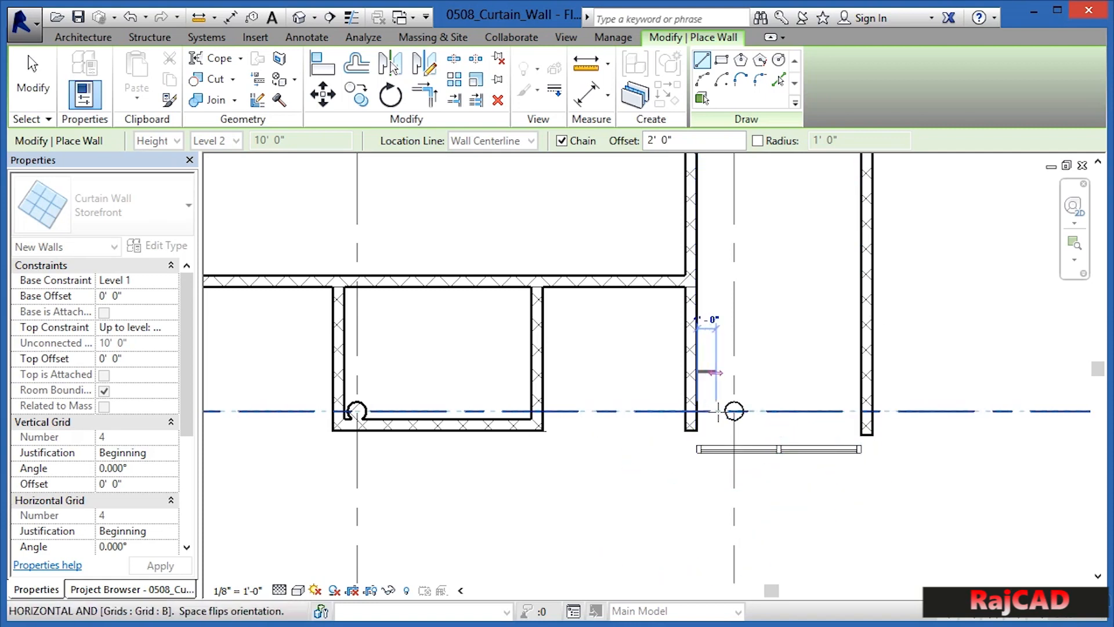
{"action": "key", "text": "Escape"}
{"action": "key", "text": "Escape"}
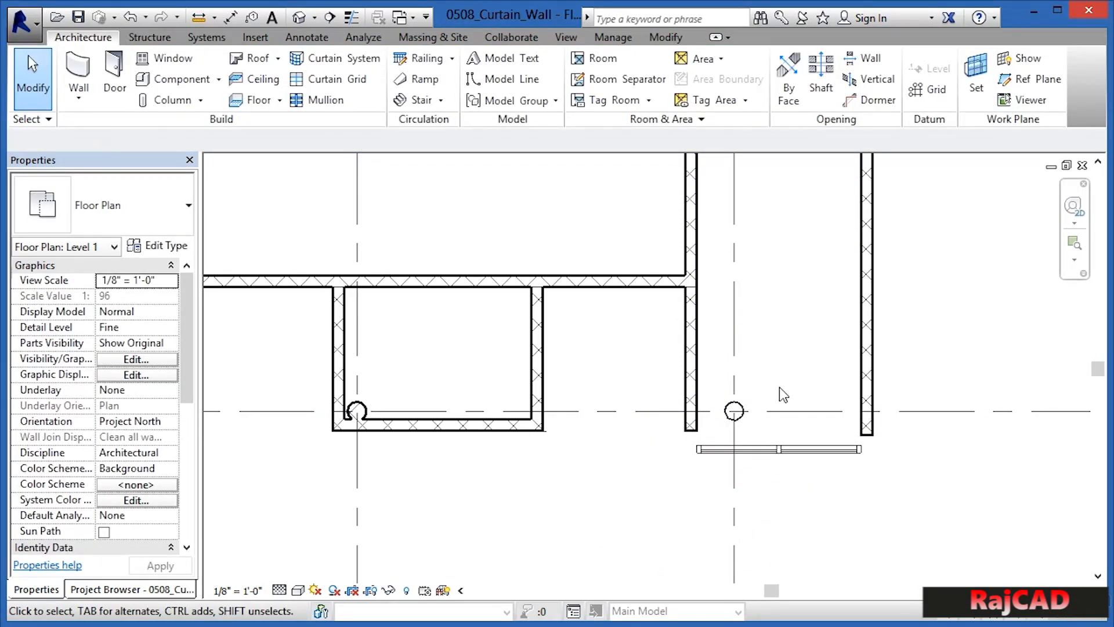
- Open the default 3D view, orbit to see inside the building, and set the visual style to Shaded
{"action": "scroll", "coordinate": [804, 379], "scroll_direction": "down", "scroll_amount": 1}
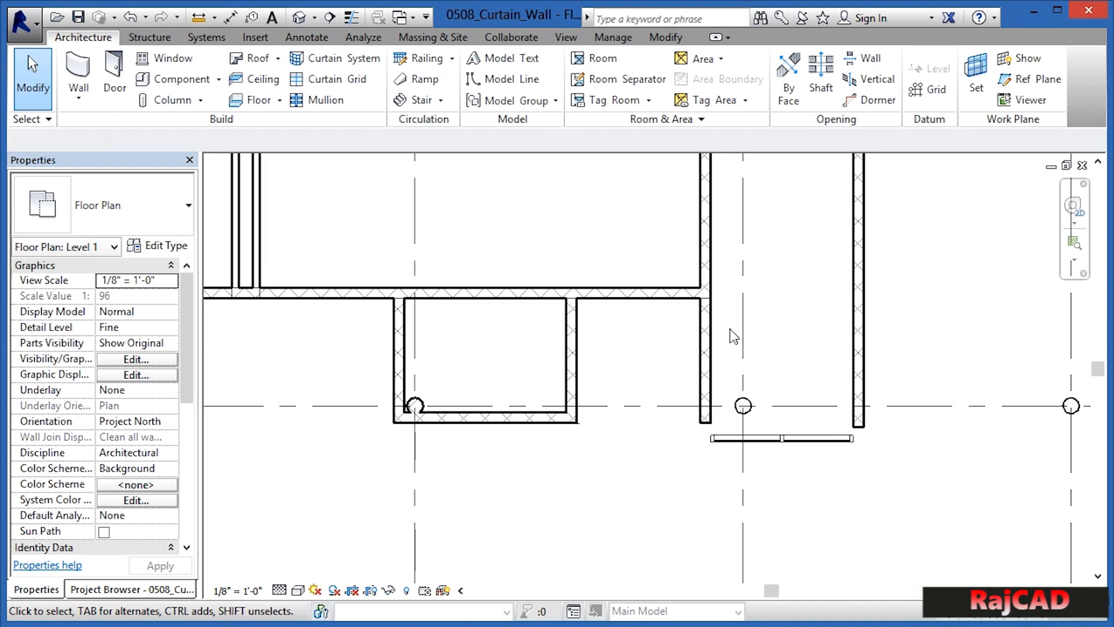
{"action": "left_click", "coordinate": [298, 18]}
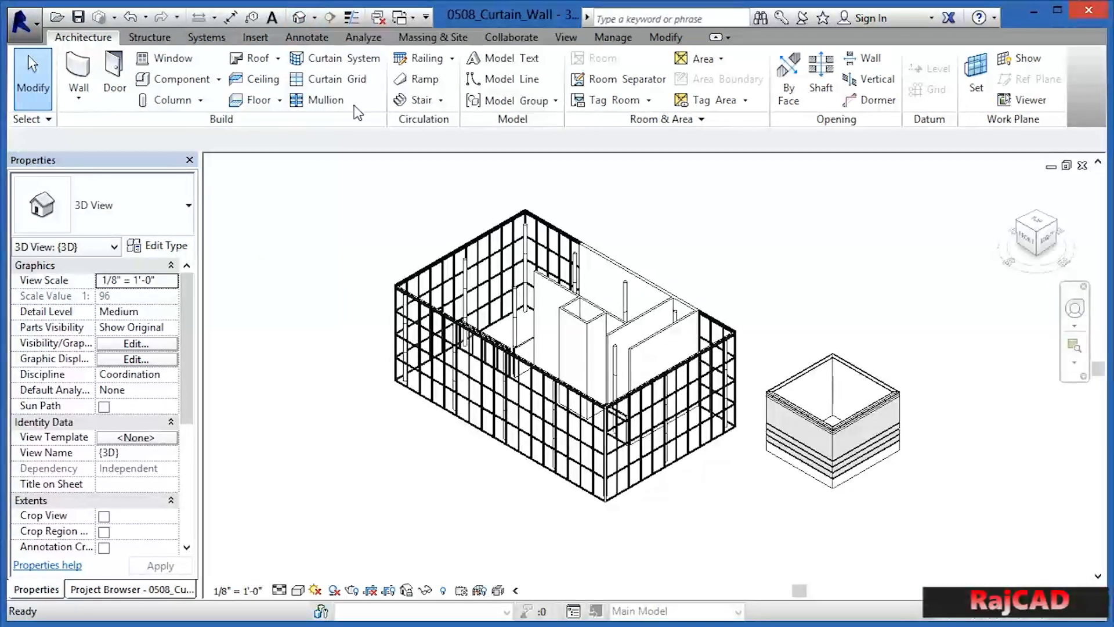
{"action": "scroll", "coordinate": [502, 293], "scroll_direction": "up", "scroll_amount": 2}
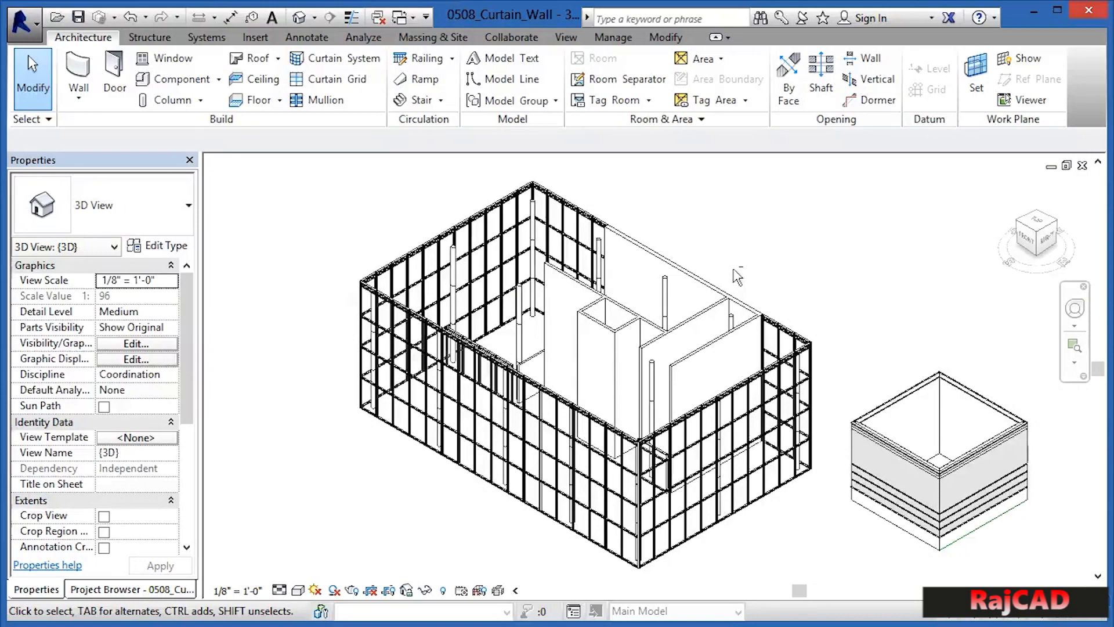
{"action": "middle_click_drag", "start_coordinate": [738, 275], "coordinate": [702, 320]}
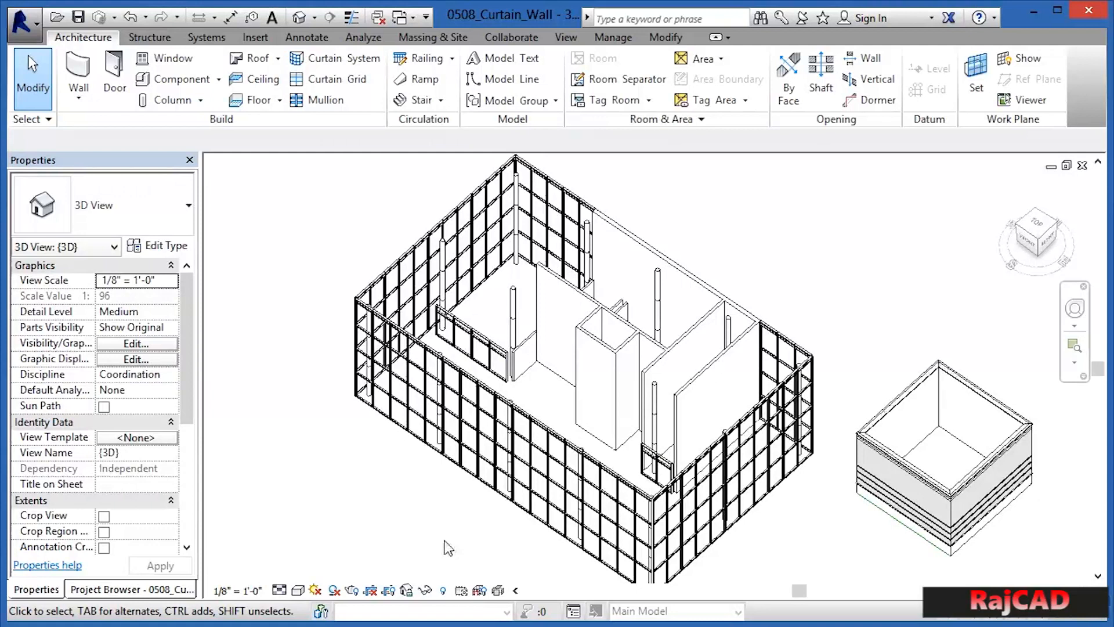
{"action": "left_click", "coordinate": [298, 591]}
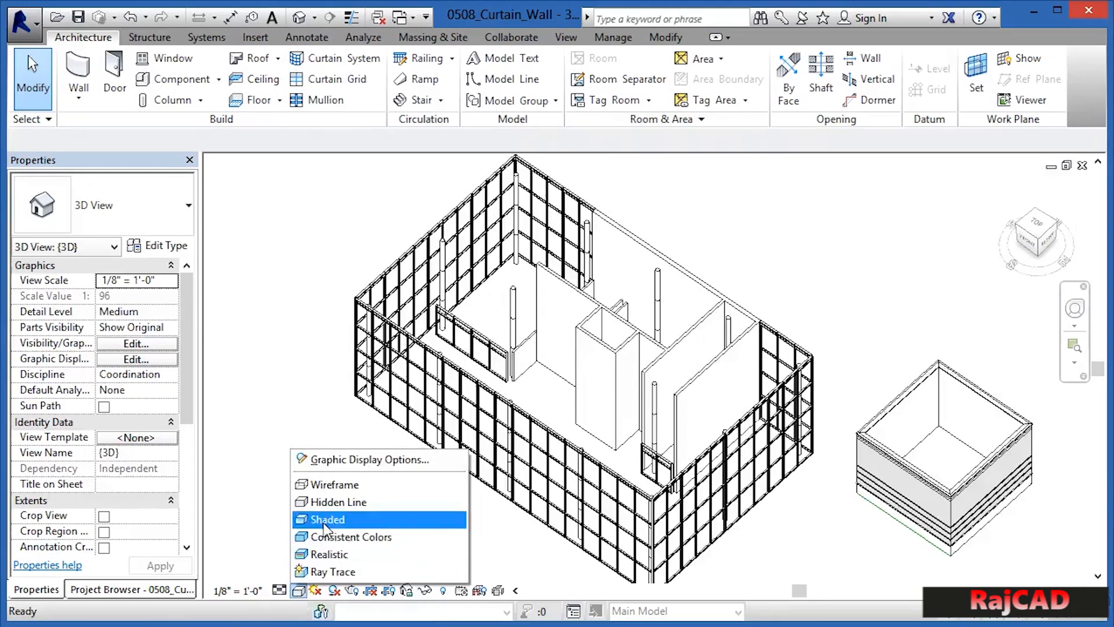
{"action": "left_click", "coordinate": [327, 519]}
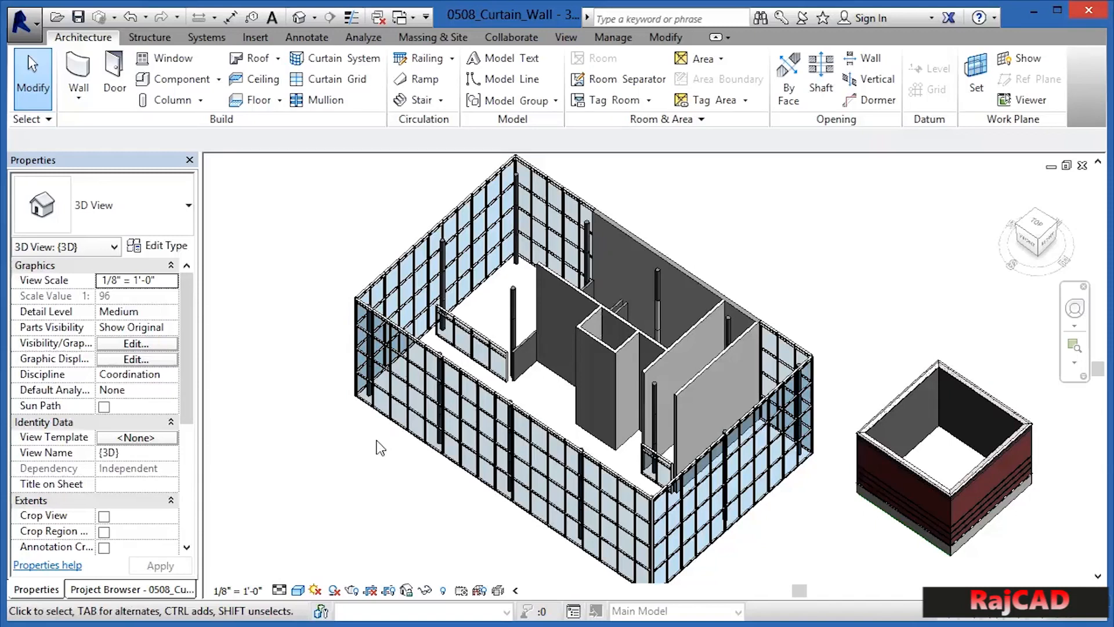
- Start the Wall tool in the 3D view
{"action": "left_click", "coordinate": [84, 79]}
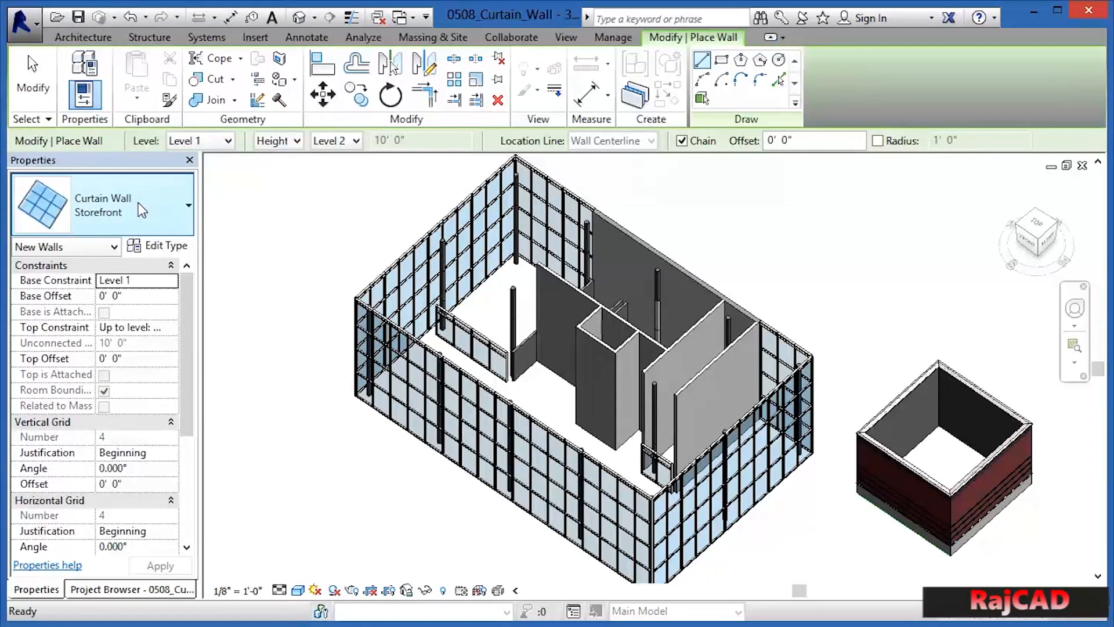